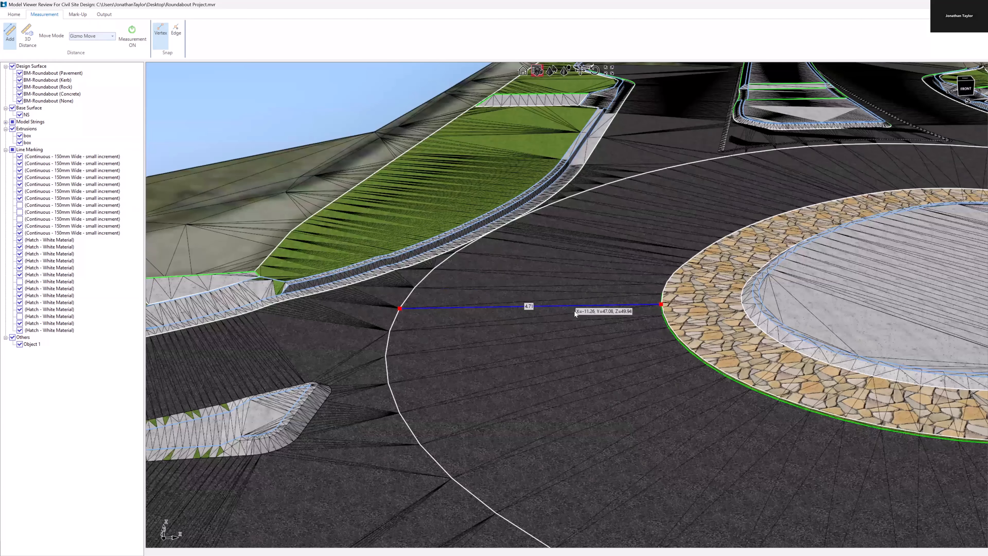
- Delete the existing distance measurement and add a new one about 2.21 long on the road pavement beside the central island
{"action": "left_click", "coordinate": [542, 305]}
{"action": "key", "text": "Delete"}
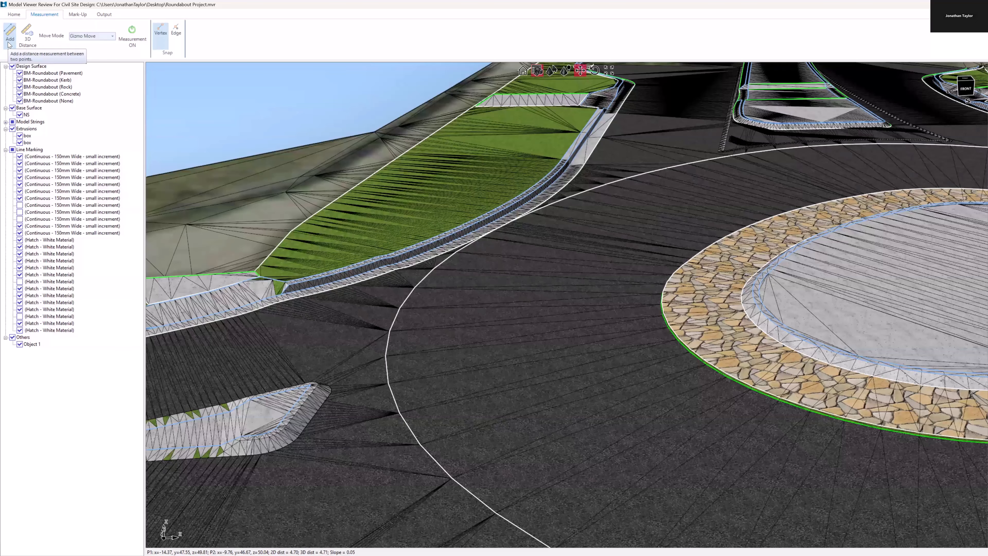
{"action": "left_click", "coordinate": [8, 42]}
{"action": "left_click", "coordinate": [544, 325]}
{"action": "left_click", "coordinate": [557, 278]}
{"action": "scroll", "coordinate": [576, 280], "scroll_direction": "up", "scroll_amount": 1}
{"action": "scroll", "coordinate": [565, 315], "scroll_direction": "up", "scroll_amount": 1}
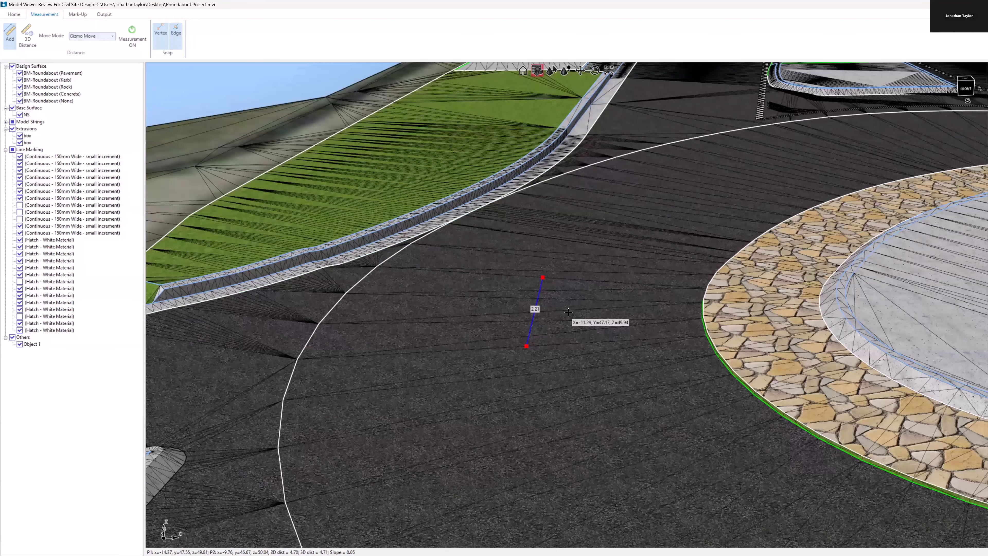
{"action": "key", "text": "Escape"}
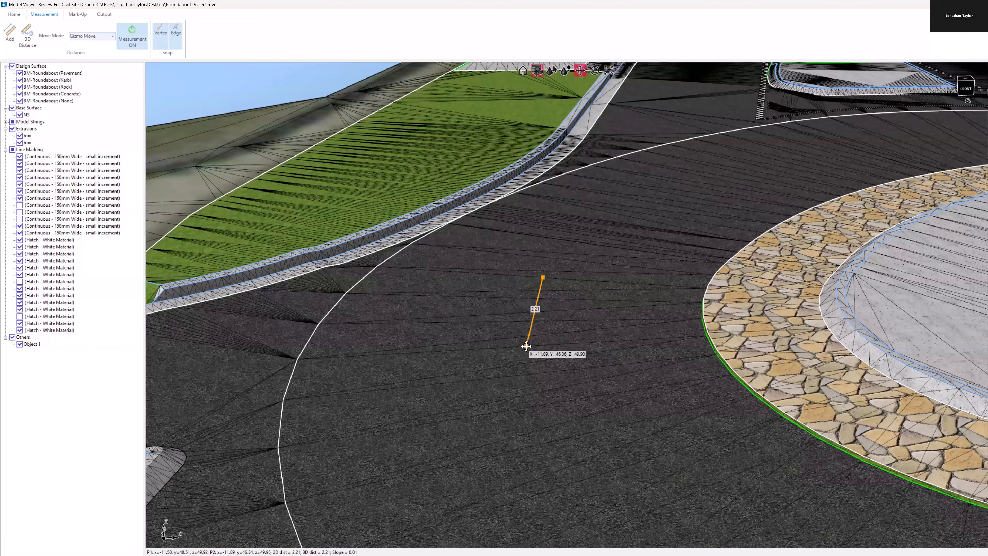
- Move one end point of the new distance measurement across the pavement using the Gizmo Move axis
{"action": "left_click", "coordinate": [526, 346]}
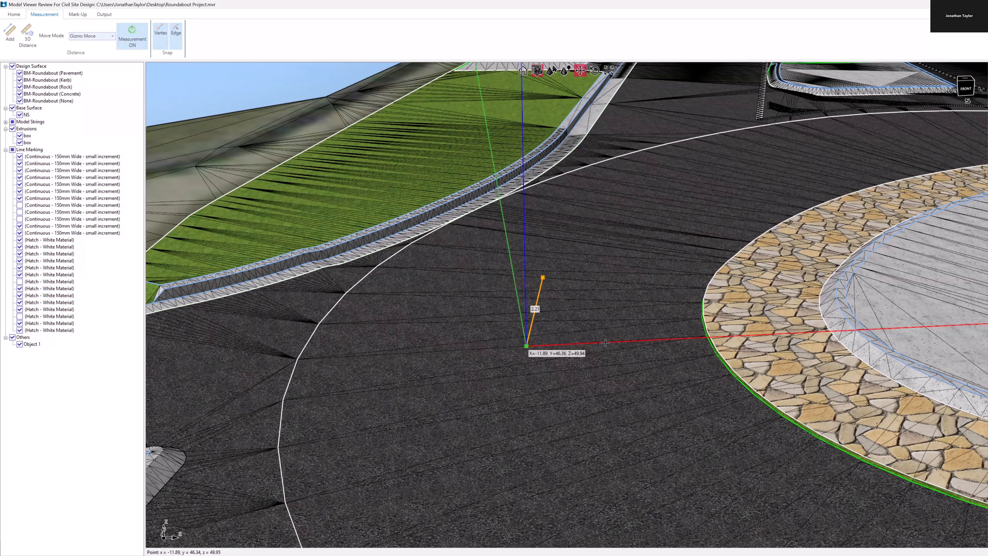
{"action": "left_click_drag", "start_coordinate": [605, 342], "coordinate": [599, 350]}
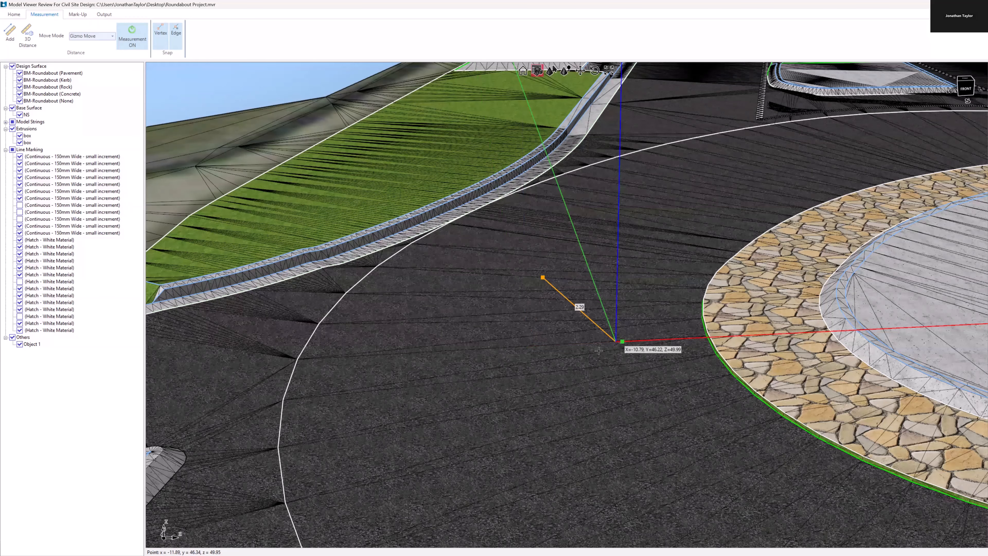
{"action": "left_click", "coordinate": [475, 356]}
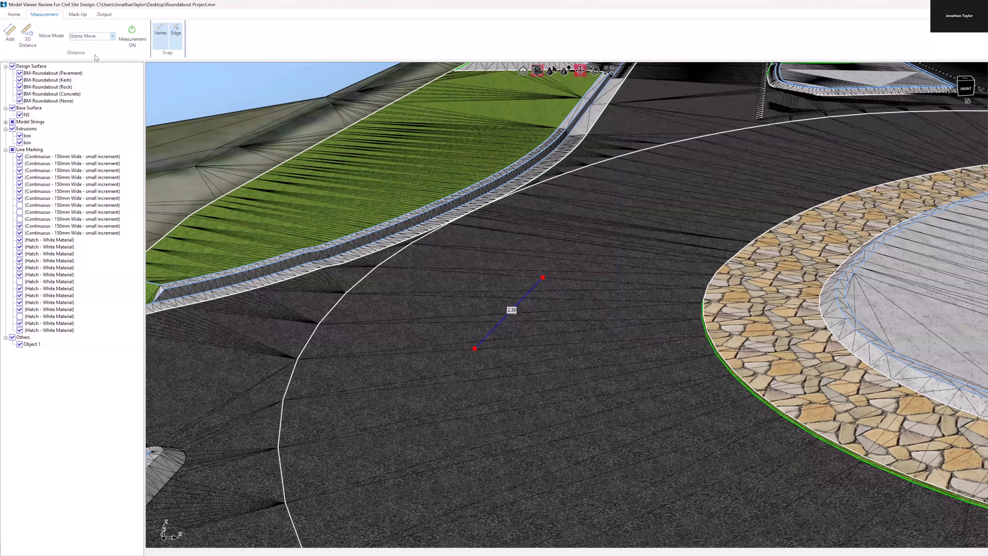
- Set the move mode to Free Move and shift the measurement's end point toward the roundabout's central island
{"action": "left_click", "coordinate": [500, 325]}
{"action": "middle_click_drag", "start_coordinate": [500, 325], "coordinate": [539, 331]}
{"action": "left_click_drag", "start_coordinate": [516, 354], "coordinate": [669, 323]}
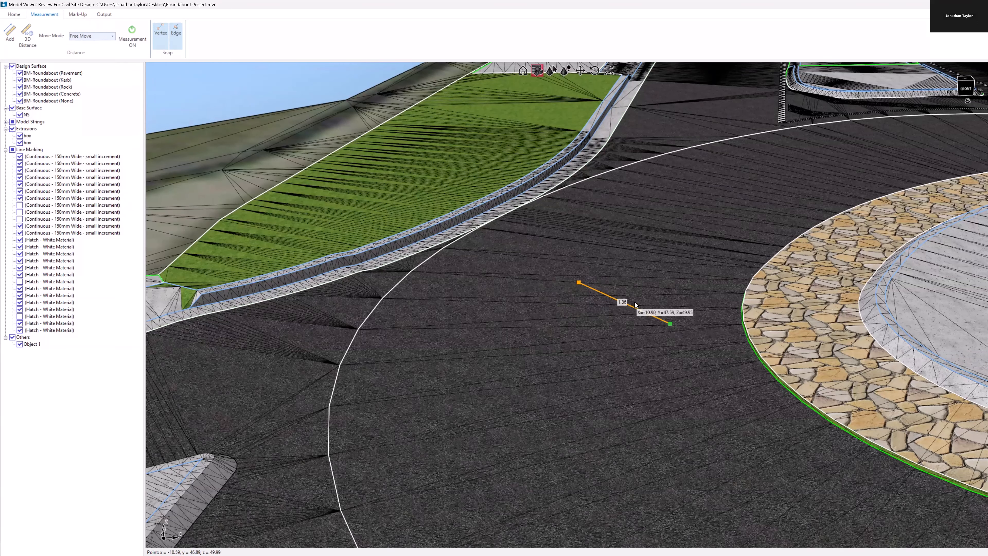
- Add a mark-up label on the roundabout's central island with the text "Roundabout Option 1"
{"action": "left_click", "coordinate": [78, 16]}
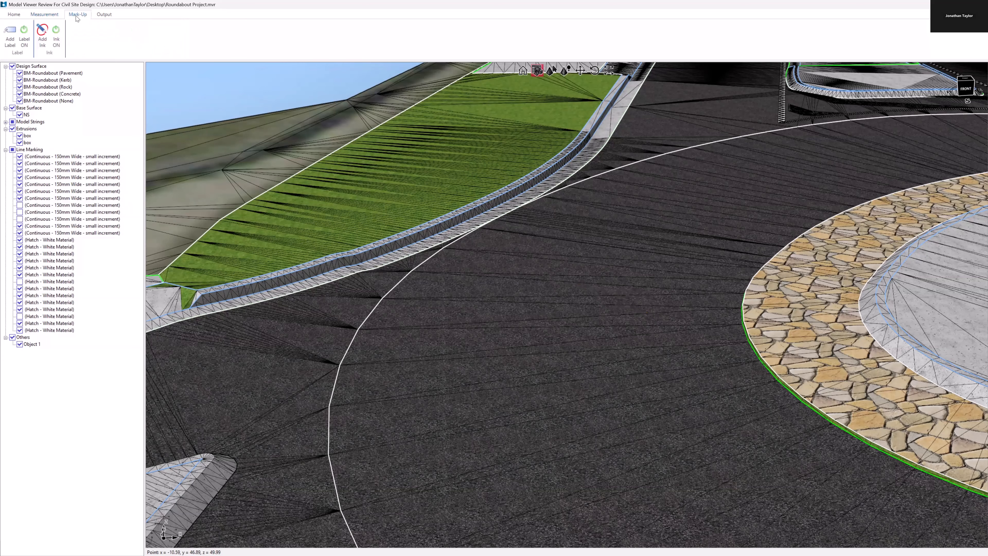
{"action": "scroll", "coordinate": [458, 302], "scroll_direction": "down", "scroll_amount": 2}
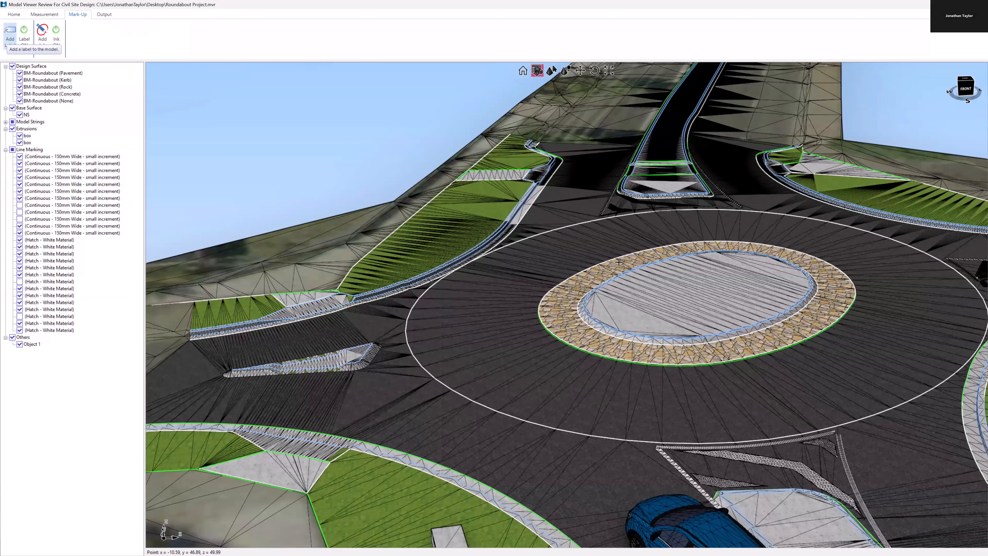
{"action": "left_click", "coordinate": [707, 291]}
{"action": "type", "text": "R"}
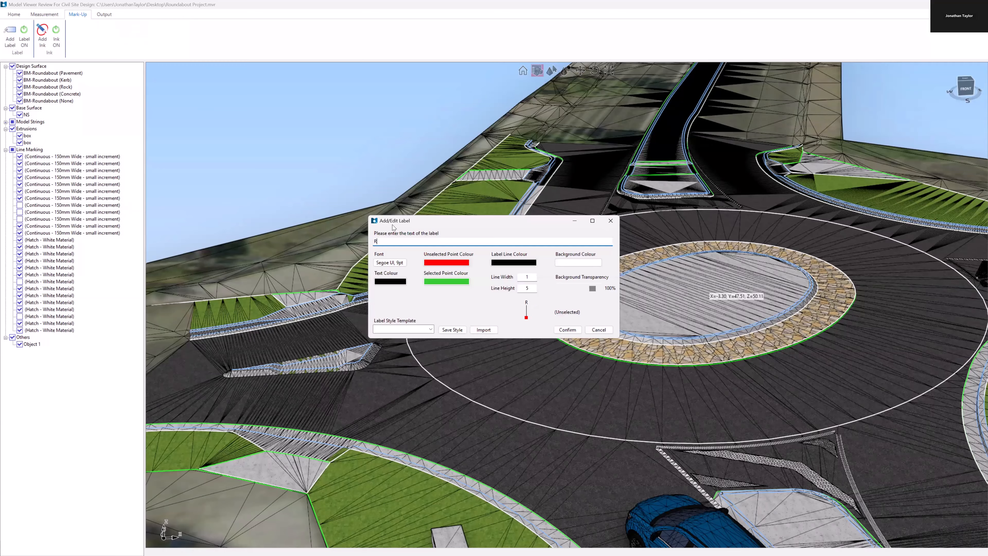
{"action": "type", "text": "Oundabout Option 1"}
{"action": "left_click", "coordinate": [381, 241]}
{"action": "key", "text": "BackSpace"}
{"action": "type", "text": "o"}
- Set the label's line height to 2 and place the label in the model
{"action": "left_click", "coordinate": [456, 330]}
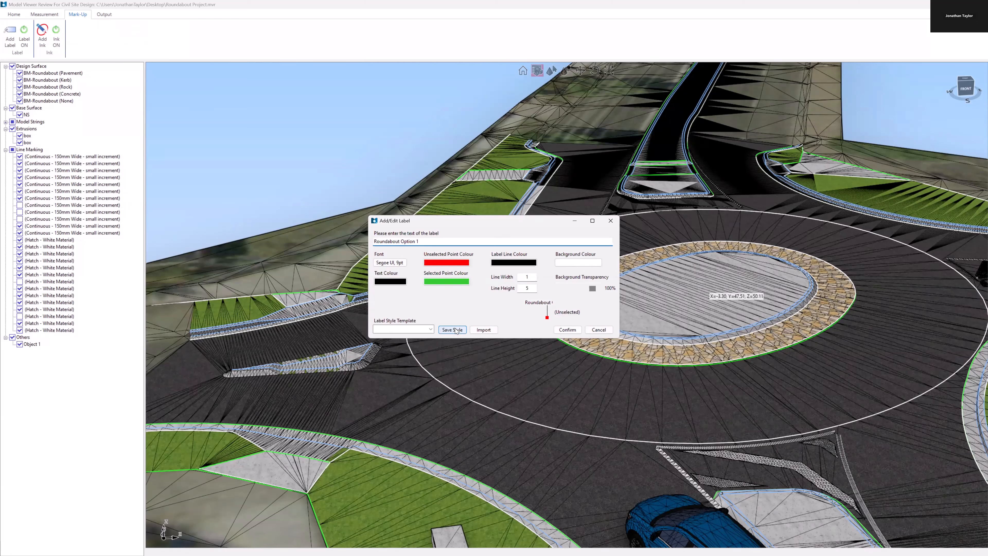
{"action": "left_click", "coordinate": [526, 287]}
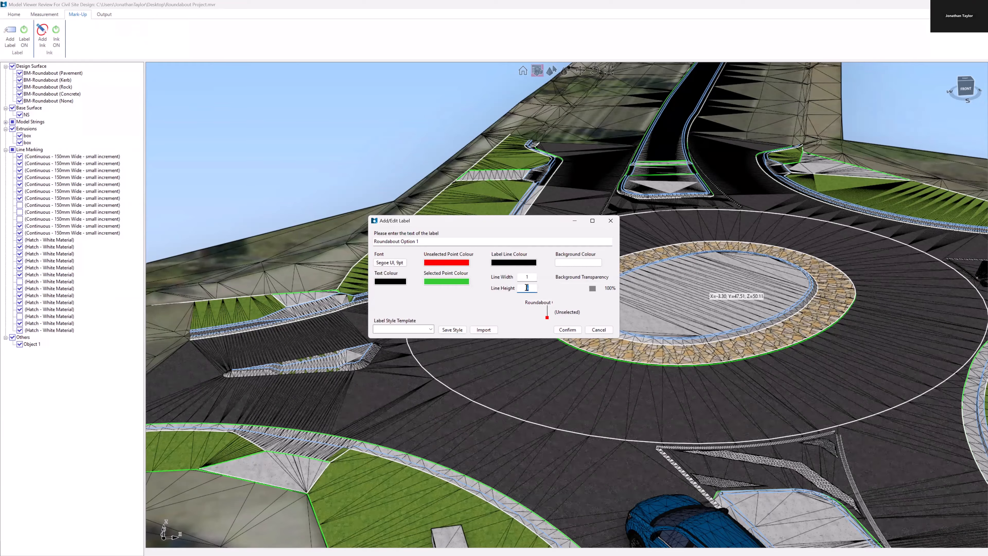
{"action": "type", "text": "2"}
{"action": "left_click", "coordinate": [568, 330]}
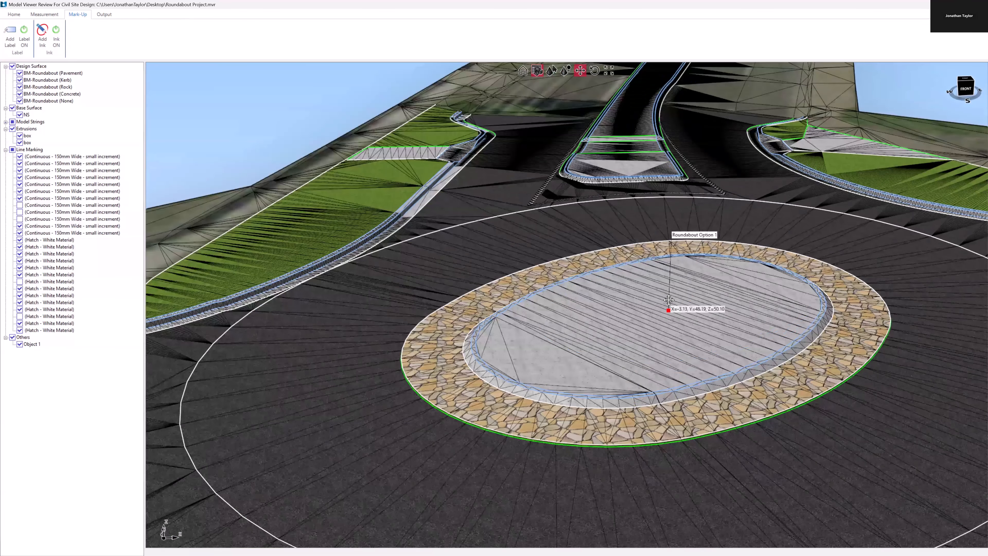
- Move the label to the edge of the central island and back near its middle, and clear it from view
{"action": "scroll", "coordinate": [667, 308], "scroll_direction": "up", "scroll_amount": 2}
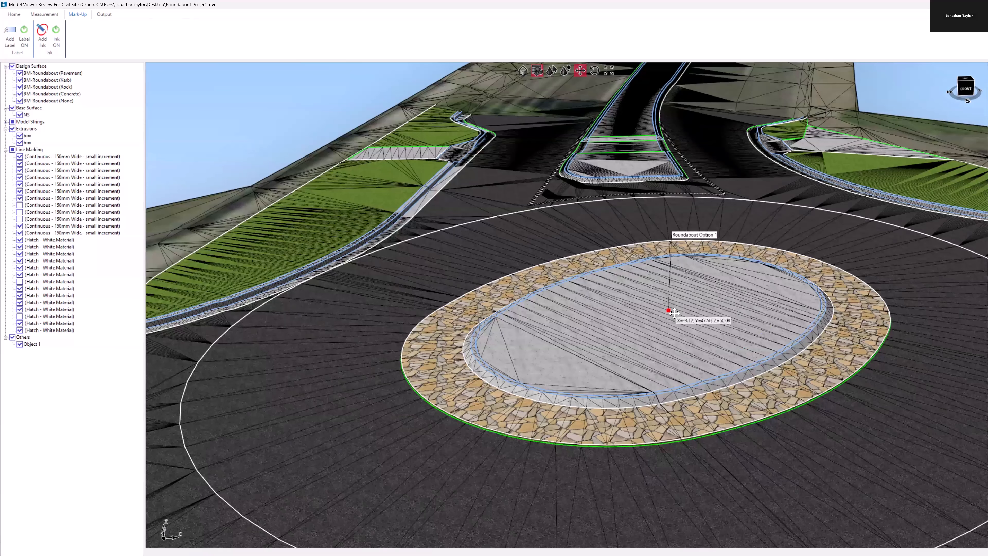
{"action": "left_click_drag", "start_coordinate": [669, 310], "coordinate": [506, 331]}
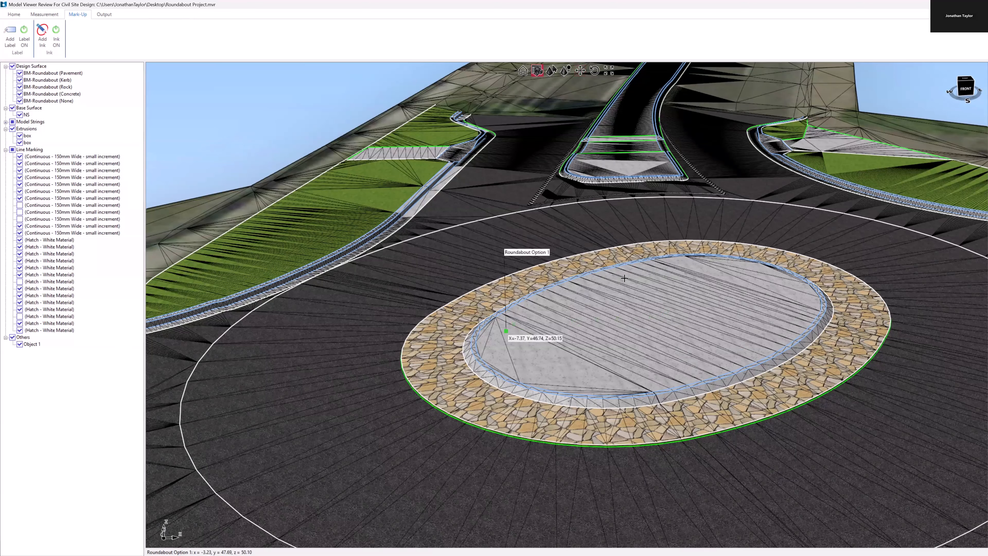
{"action": "left_click", "coordinate": [669, 337]}
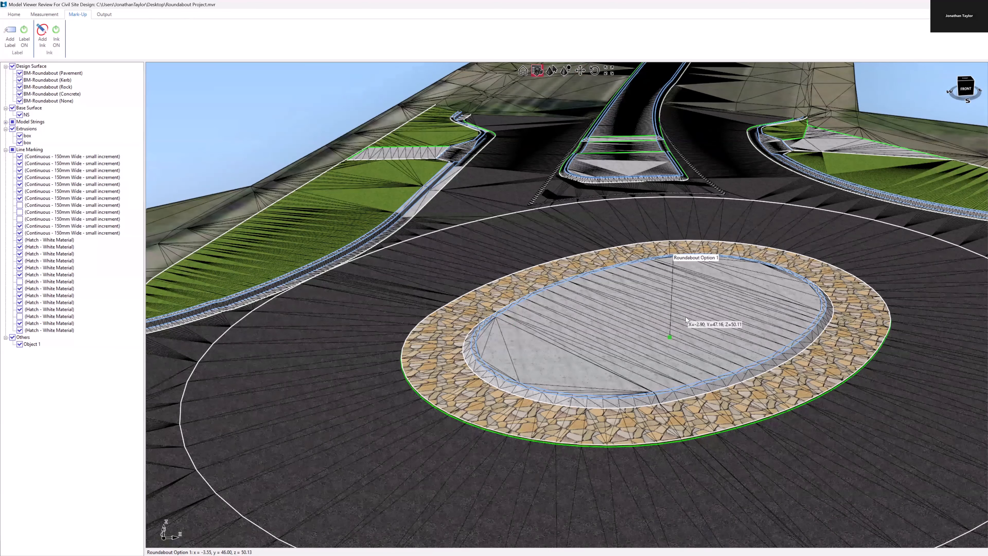
{"action": "key", "text": "Escape"}
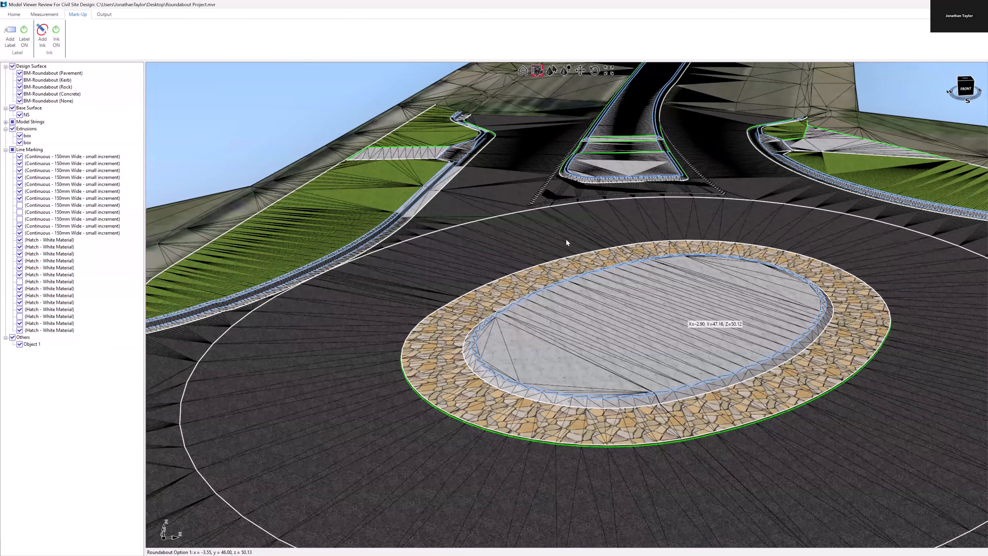
- Draw a freehand ink loop around the kerb where the concrete path meets the road
{"action": "scroll", "coordinate": [413, 286], "scroll_direction": "down", "scroll_amount": 3}
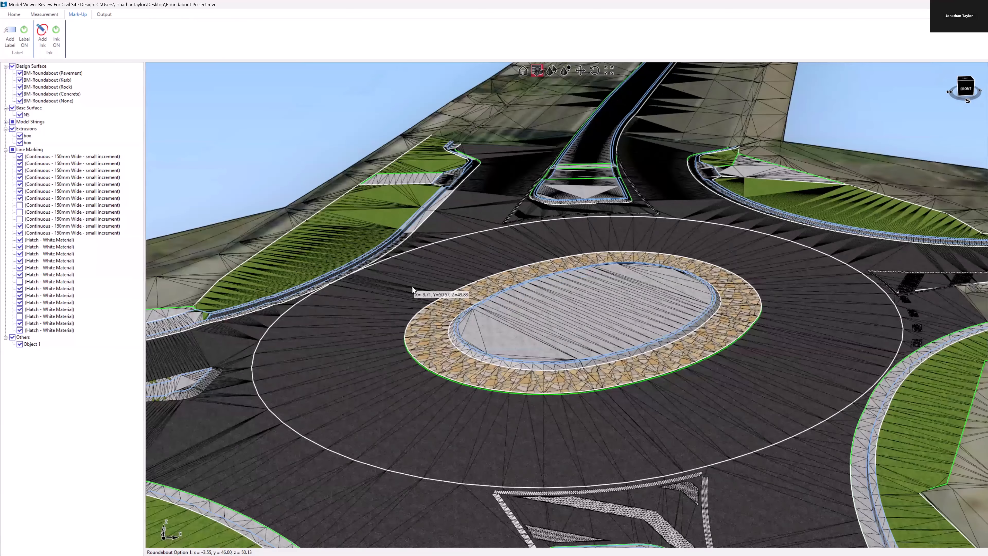
{"action": "left_click", "coordinate": [41, 40]}
{"action": "scroll", "coordinate": [447, 176], "scroll_direction": "up", "scroll_amount": 5}
{"action": "middle_click_drag", "start_coordinate": [448, 175], "coordinate": [458, 180]}
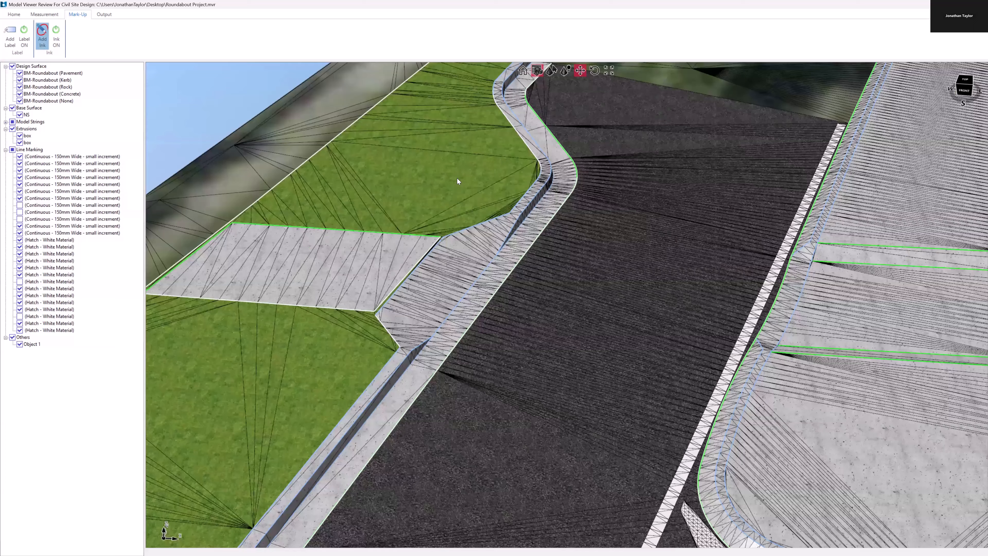
{"action": "left_click", "coordinate": [468, 253]}
{"action": "left_click", "coordinate": [466, 259]}
{"action": "mouse_move", "coordinate": [382, 390]}
{"action": "left_mouse_down"}
{"action": "mouse_move", "coordinate": [580, 209]}
{"action": "mouse_move", "coordinate": [527, 182]}
{"action": "left_mouse_up"}
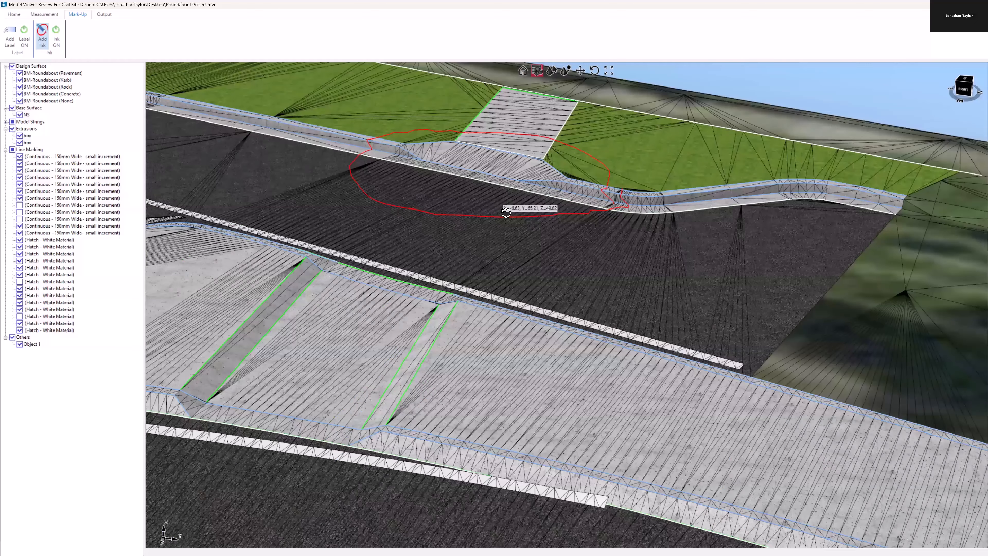
- Leave ink drawing and switch off the display of the ink mark-up
{"action": "mouse_move", "coordinate": [506, 196]}
{"action": "middle_mouse_down"}
{"action": "mouse_move", "coordinate": [570, 195]}
{"action": "mouse_move", "coordinate": [550, 284]}
{"action": "middle_mouse_up"}
{"action": "scroll", "coordinate": [549, 284], "scroll_direction": "down", "scroll_amount": 3}
{"action": "left_click", "coordinate": [579, 71]}
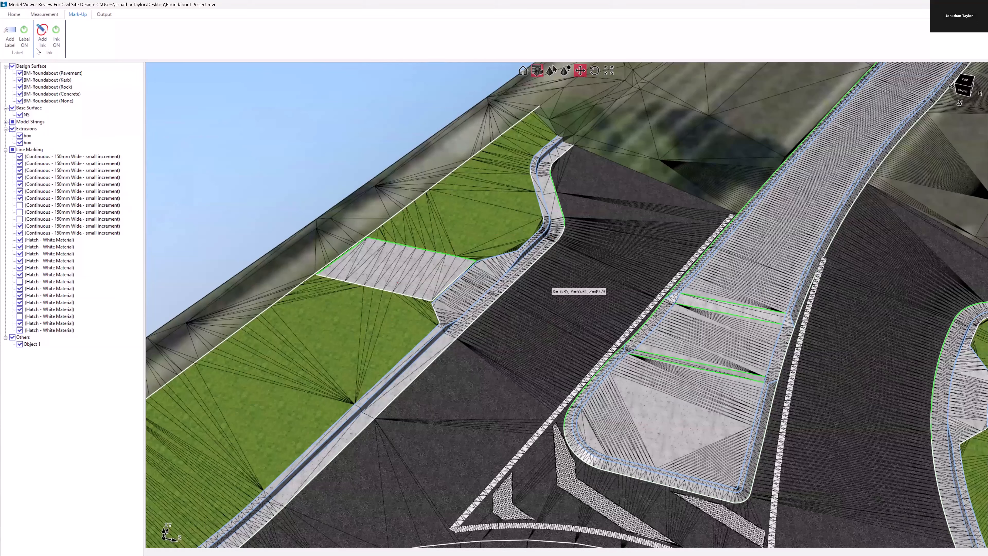
{"action": "left_click", "coordinate": [52, 41]}
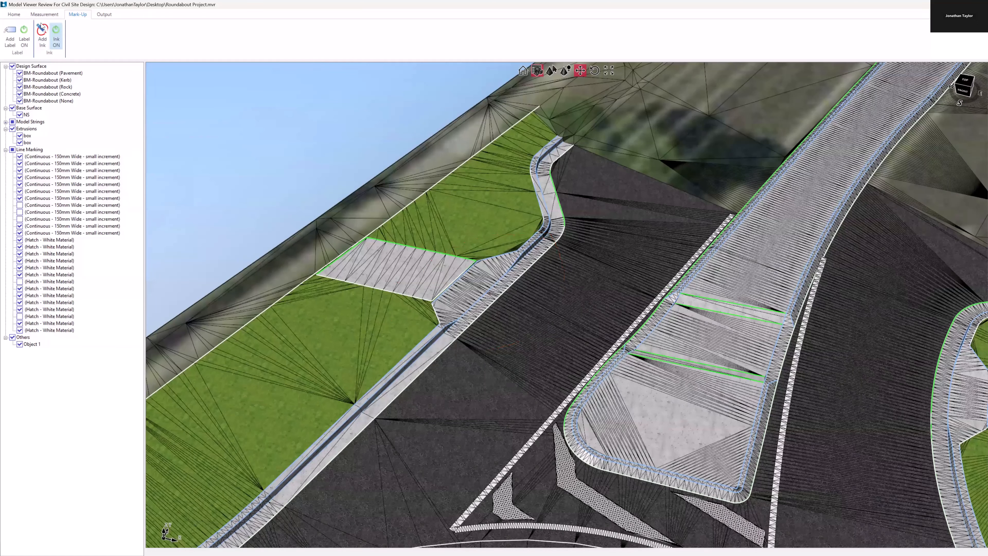
- Examine the output options and the image resolutions available for exporting the roundabout view
{"action": "left_click", "coordinate": [44, 15]}
{"action": "left_click", "coordinate": [104, 15]}
{"action": "scroll", "coordinate": [553, 225], "scroll_direction": "down", "scroll_amount": 5}
{"action": "left_click_drag", "start_coordinate": [522, 366], "coordinate": [552, 226]}
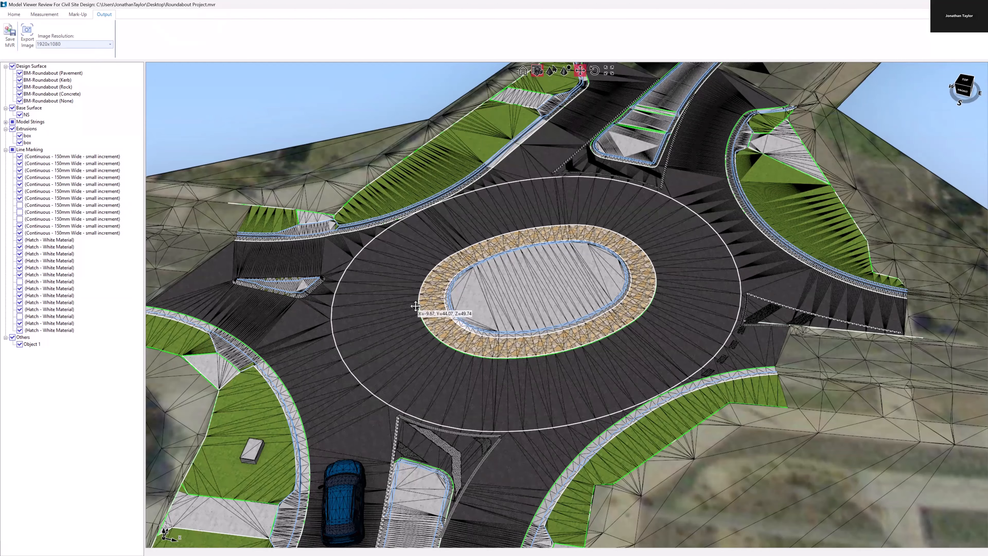
{"action": "left_click", "coordinate": [108, 44]}
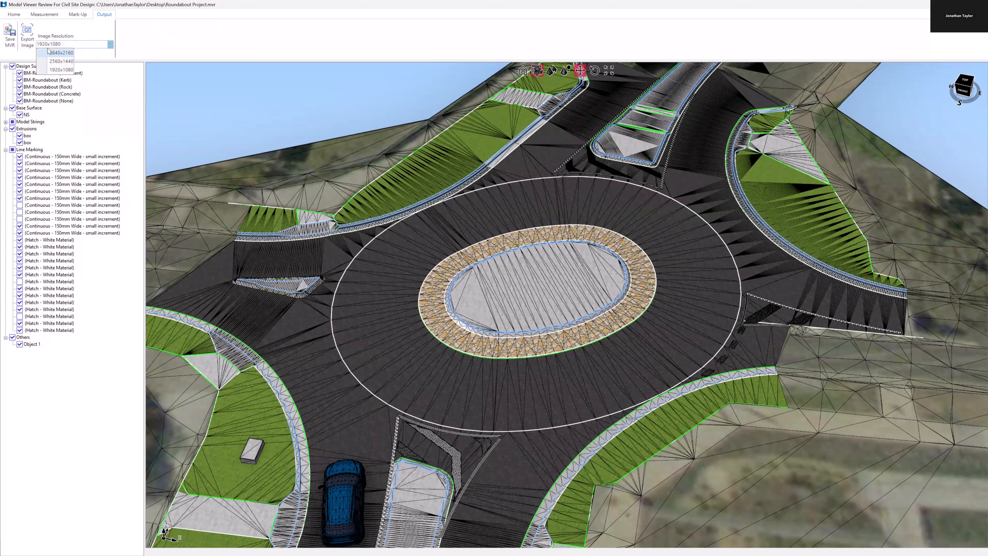
{"action": "left_click", "coordinate": [190, 35]}
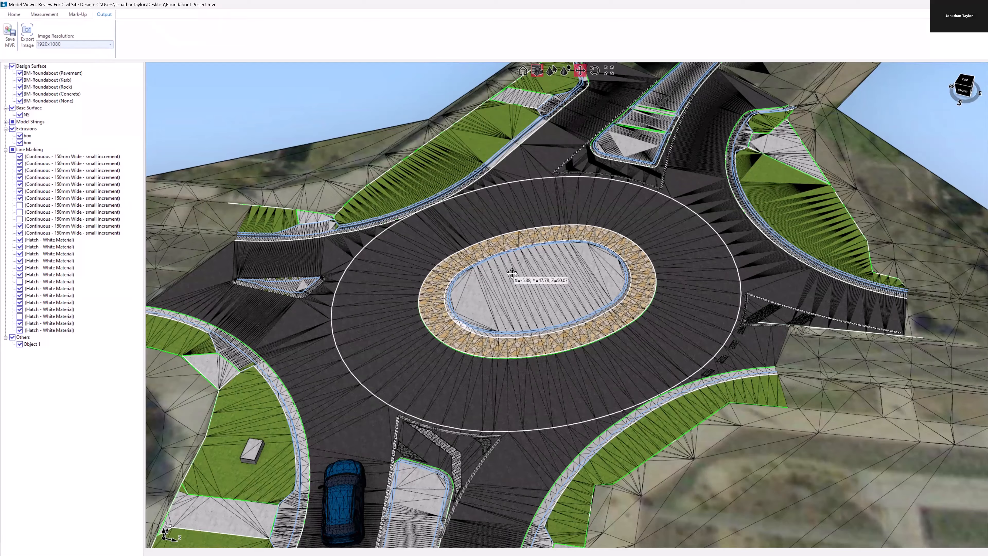
{"action": "scroll", "coordinate": [540, 307], "scroll_direction": "down", "scroll_amount": 2}
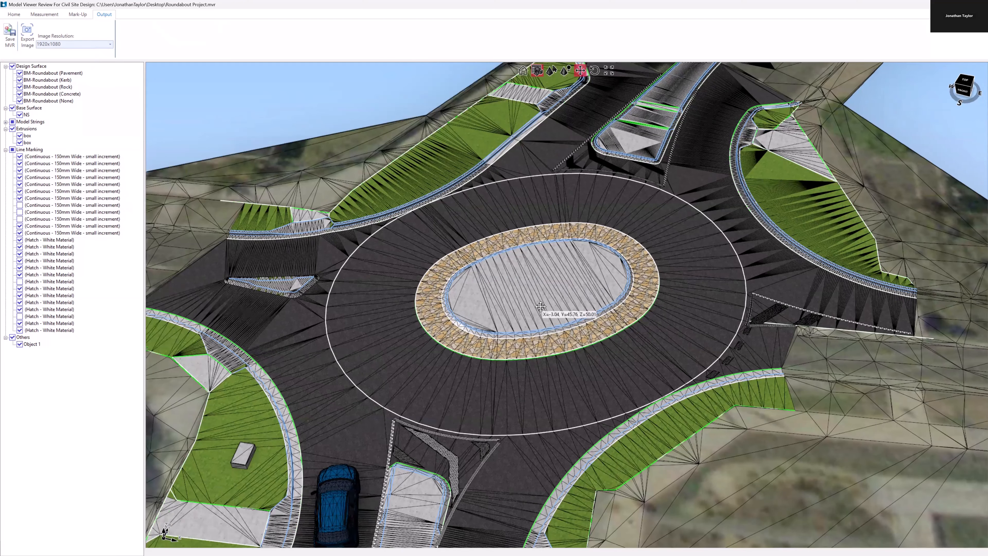
{"action": "scroll", "coordinate": [403, 421], "scroll_direction": "up", "scroll_amount": 2}
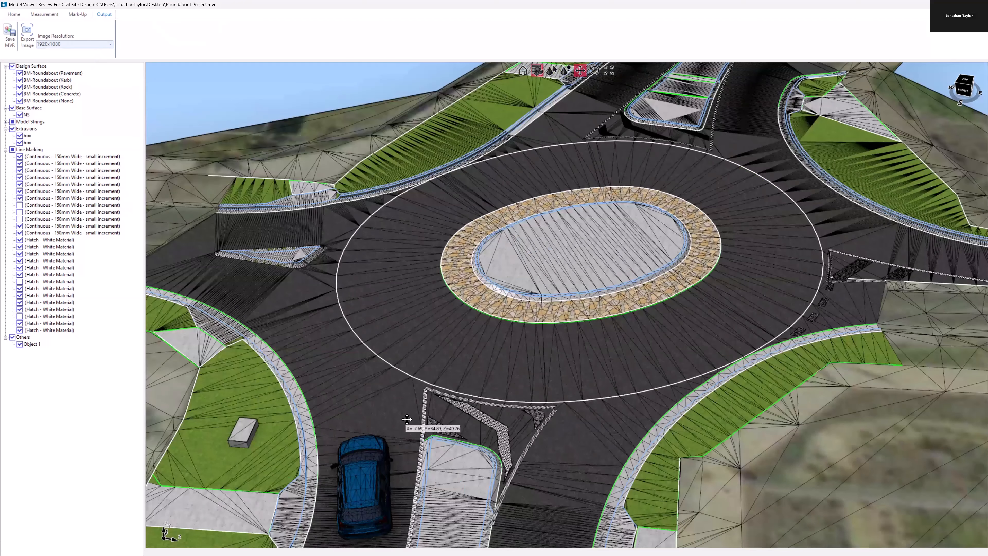
{"action": "scroll", "coordinate": [497, 331], "scroll_direction": "up", "scroll_amount": 2}
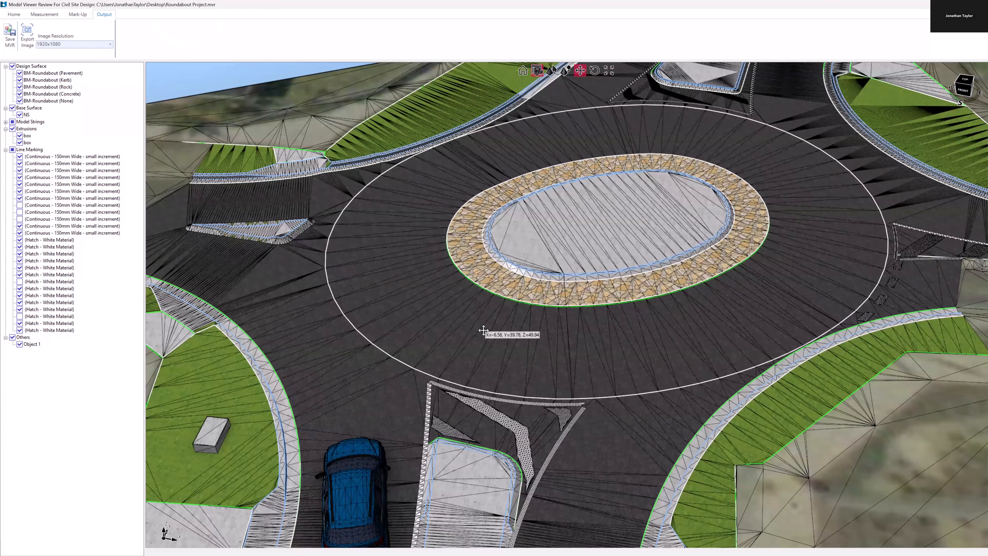
{"action": "middle_click_drag", "start_coordinate": [483, 333], "coordinate": [524, 328]}
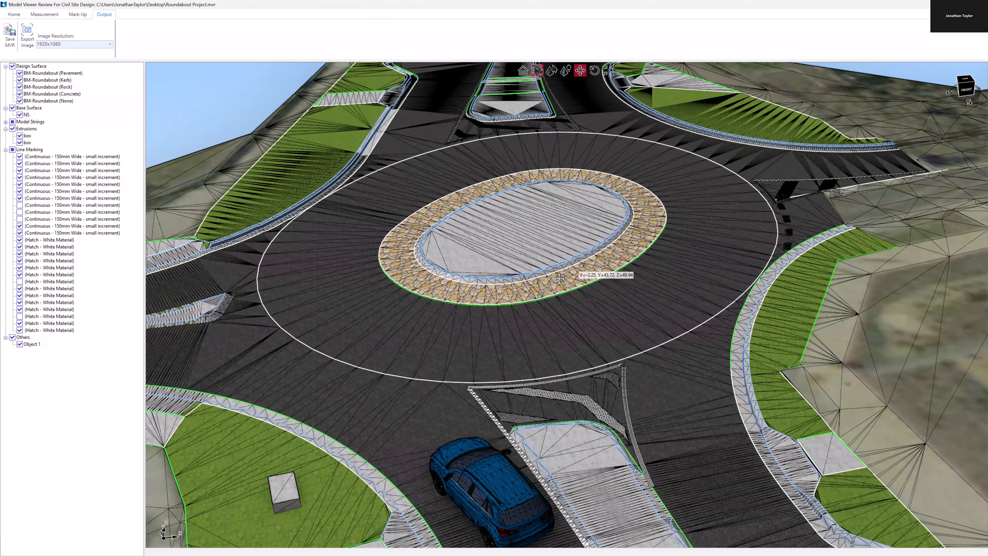
{"action": "scroll", "coordinate": [591, 298], "scroll_direction": "down", "scroll_amount": 1}
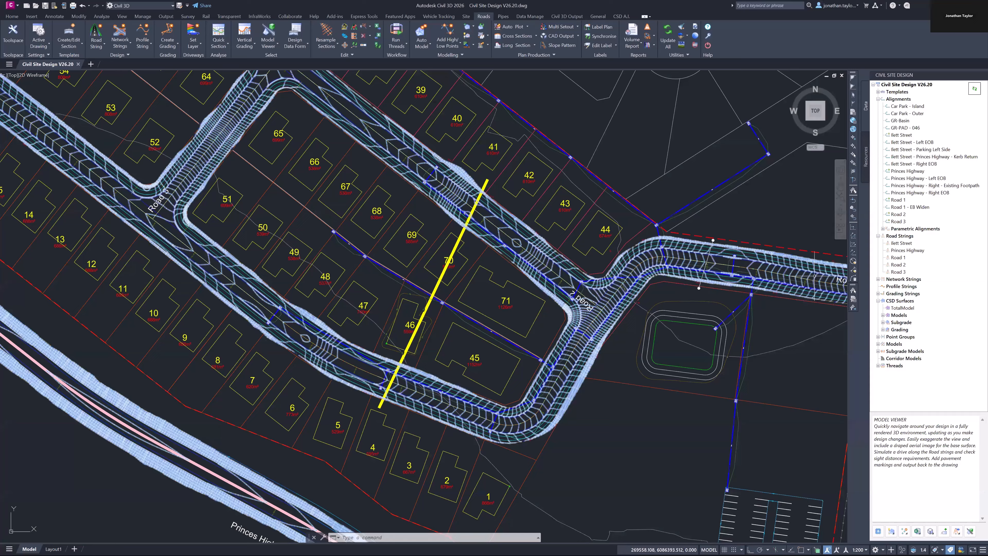
- Examine the commands available for creating and managing gradings, including Auto Create Grading for the Grading Strings
{"action": "scroll", "coordinate": [543, 300], "scroll_direction": "up", "scroll_amount": 3}
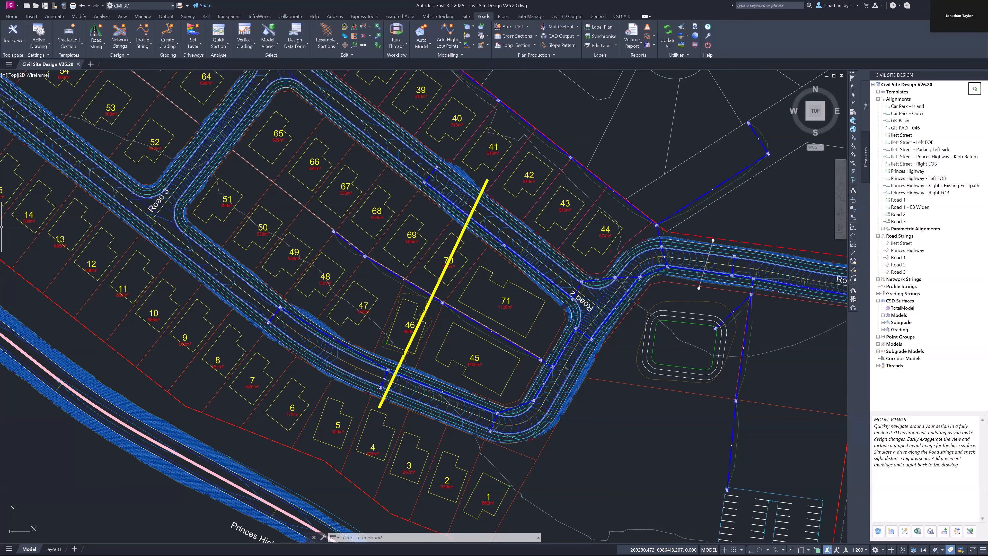
{"action": "scroll", "coordinate": [352, 257], "scroll_direction": "down", "scroll_amount": 2}
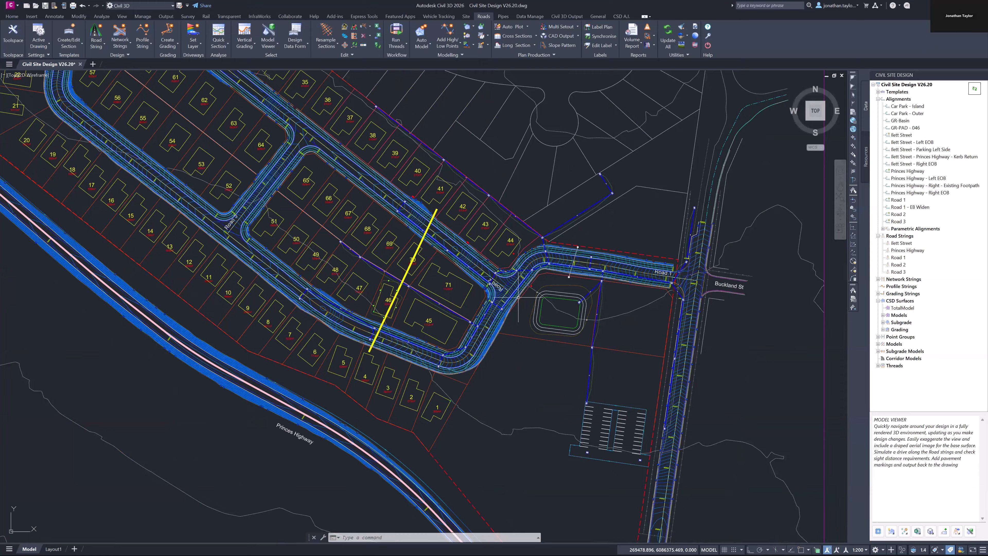
{"action": "left_click", "coordinate": [173, 50]}
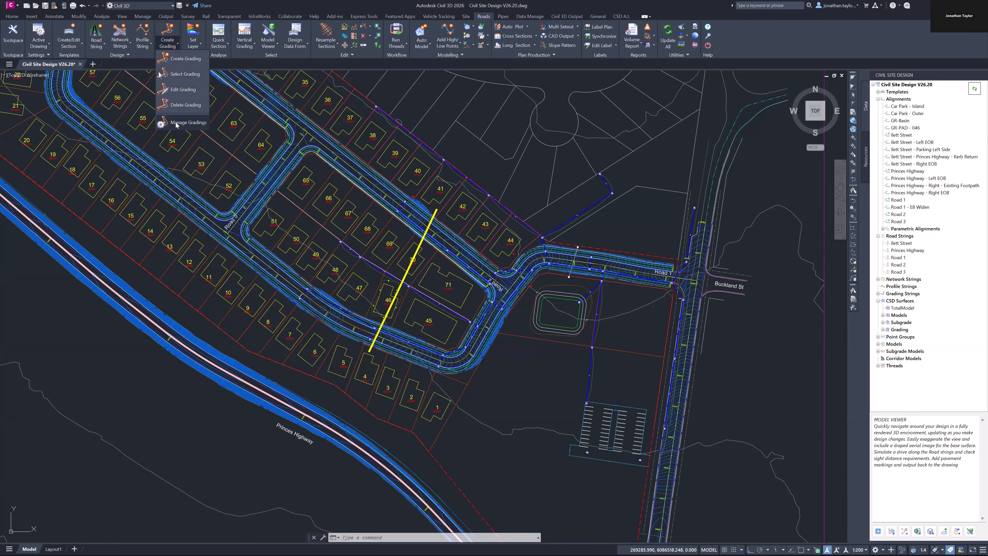
{"action": "left_click", "coordinate": [186, 66]}
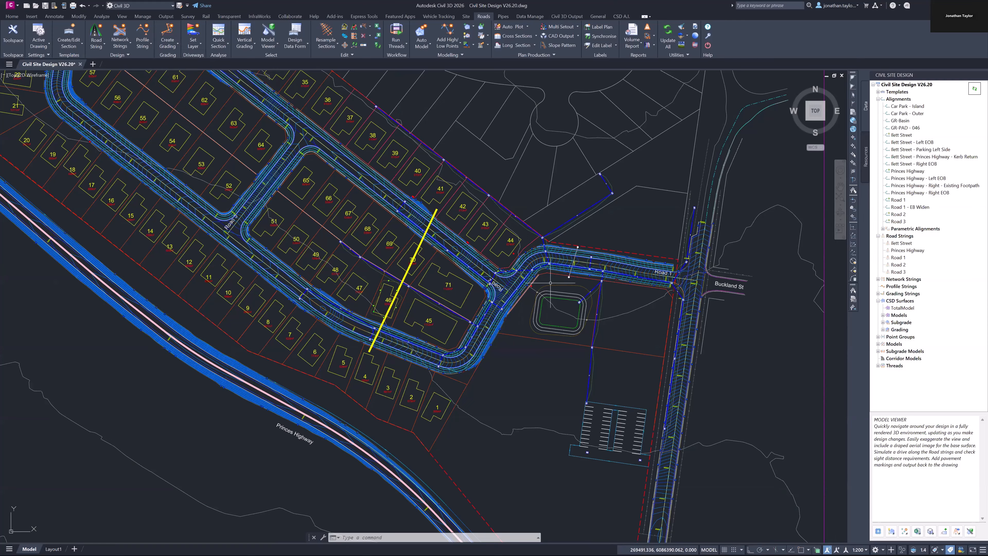
{"action": "left_click", "coordinate": [878, 293]}
{"action": "right_click", "coordinate": [896, 295]}
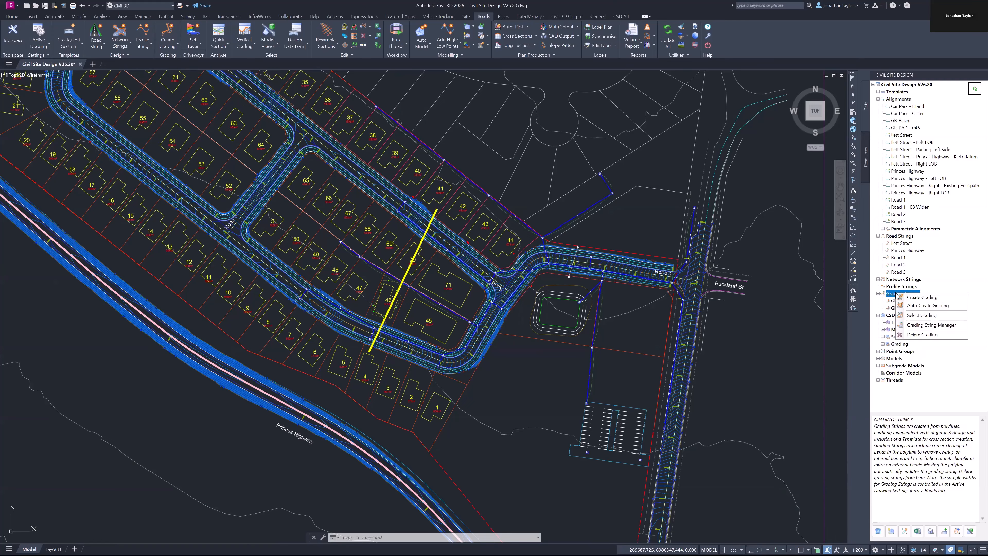
{"action": "left_click", "coordinate": [940, 306]}
- Examine the building pads and lot boundaries along the road around lots 36 to 41
{"action": "middle_click_drag", "start_coordinate": [574, 202], "coordinate": [614, 244]}
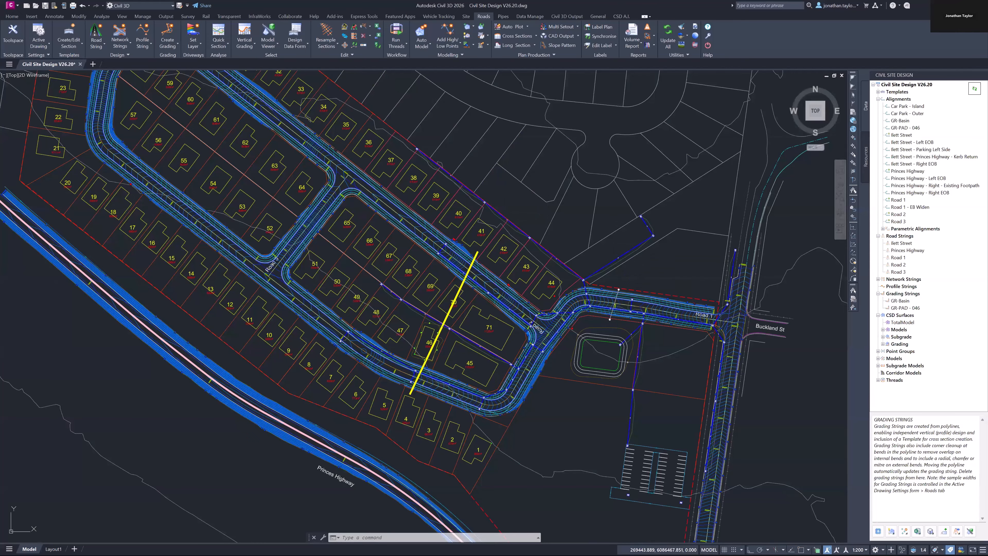
{"action": "middle_click_drag", "start_coordinate": [505, 199], "coordinate": [581, 278]}
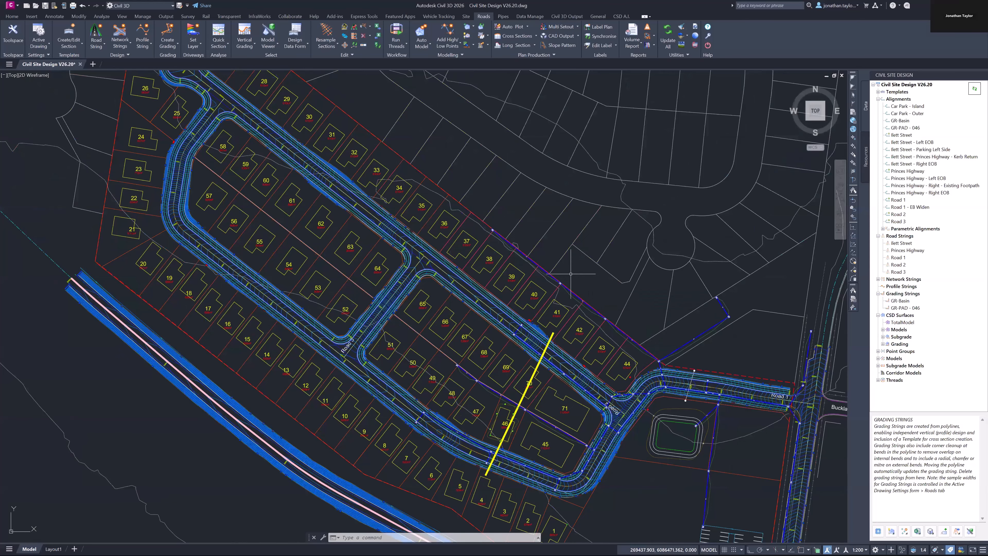
{"action": "scroll", "coordinate": [505, 242], "scroll_direction": "up", "scroll_amount": 2}
{"action": "scroll", "coordinate": [490, 231], "scroll_direction": "up", "scroll_amount": 4}
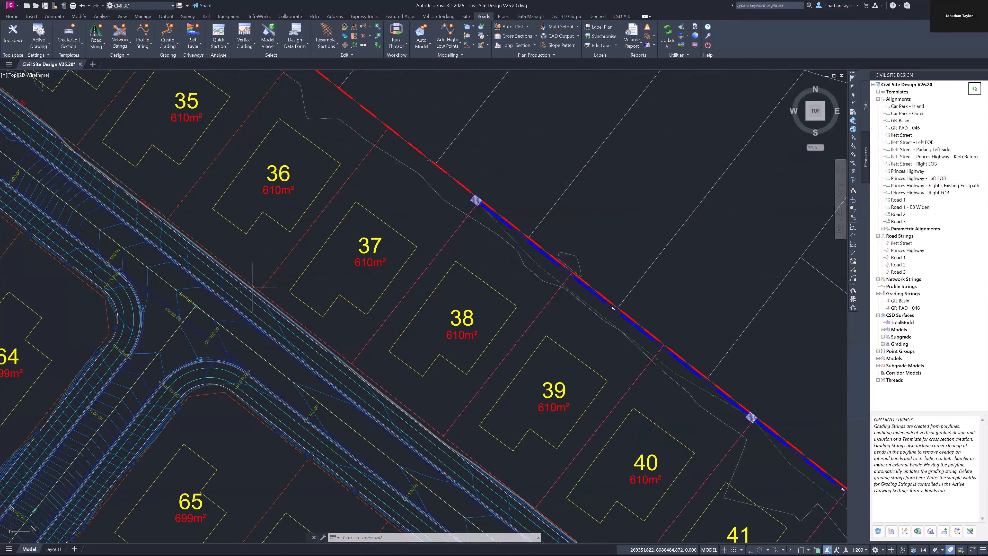
{"action": "scroll", "coordinate": [409, 212], "scroll_direction": "down", "scroll_amount": 2}
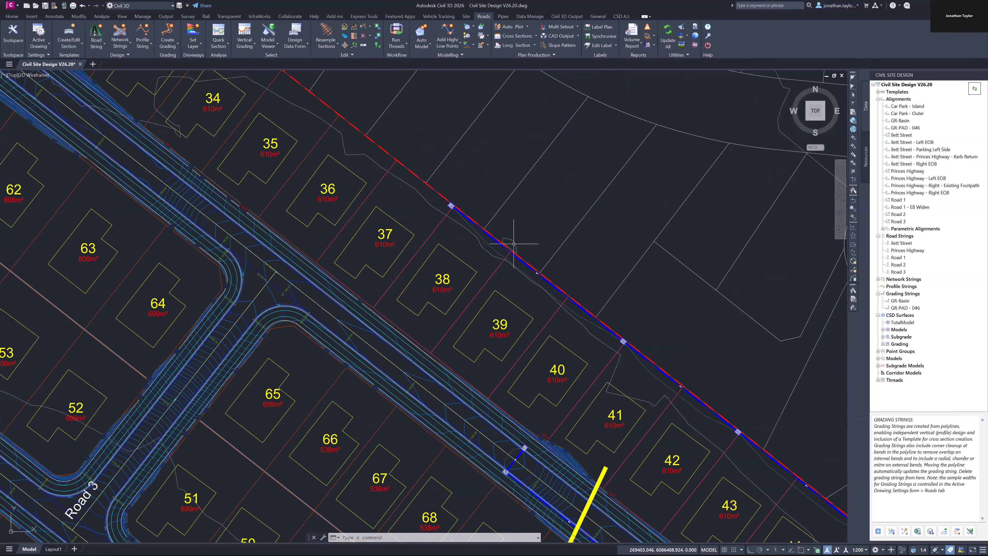
{"action": "scroll", "coordinate": [519, 221], "scroll_direction": "down", "scroll_amount": 2}
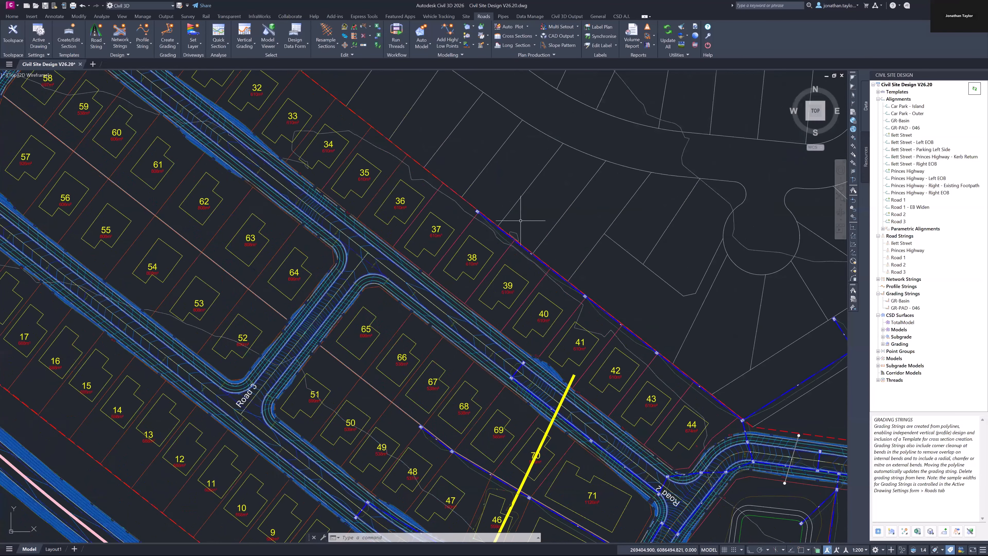
{"action": "scroll", "coordinate": [506, 189], "scroll_direction": "down", "scroll_amount": 2}
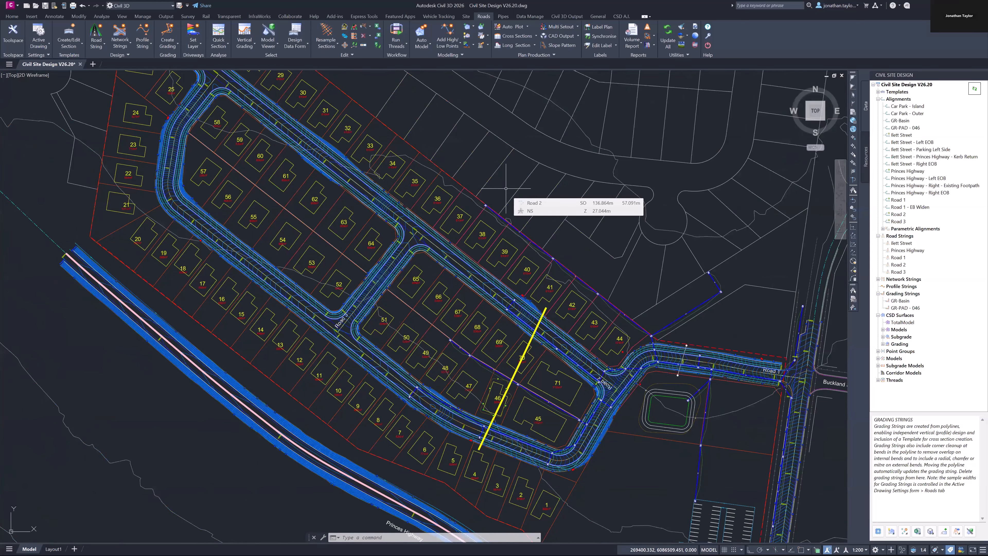
{"action": "scroll", "coordinate": [480, 239], "scroll_direction": "up", "scroll_amount": 2}
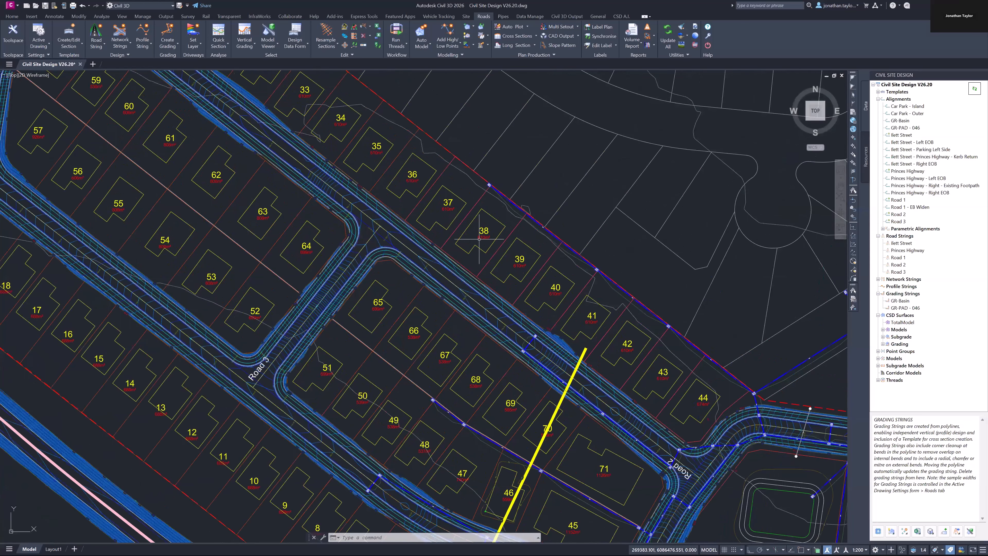
{"action": "scroll", "coordinate": [479, 238], "scroll_direction": "up", "scroll_amount": 2}
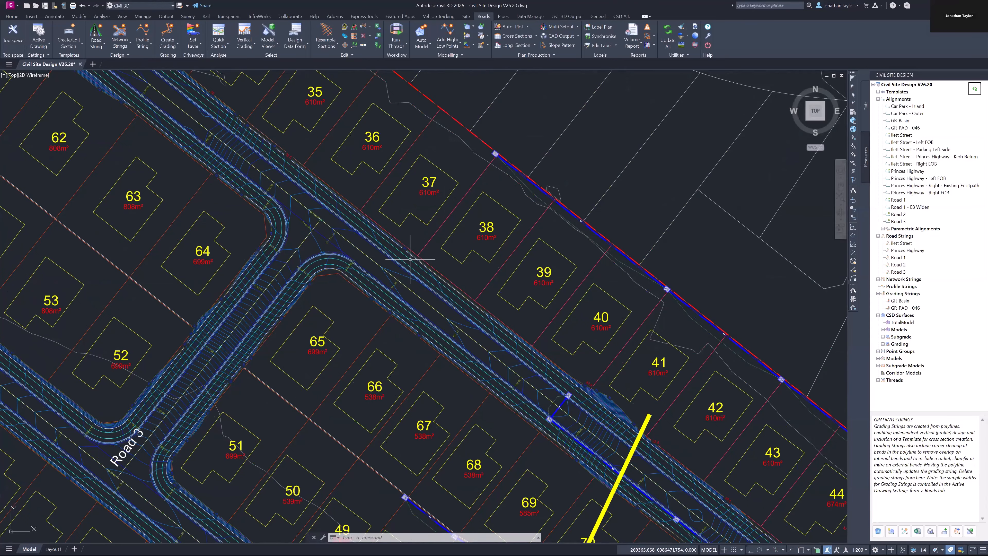
{"action": "scroll", "coordinate": [476, 251], "scroll_direction": "up", "scroll_amount": 2}
{"action": "scroll", "coordinate": [430, 258], "scroll_direction": "up", "scroll_amount": 2}
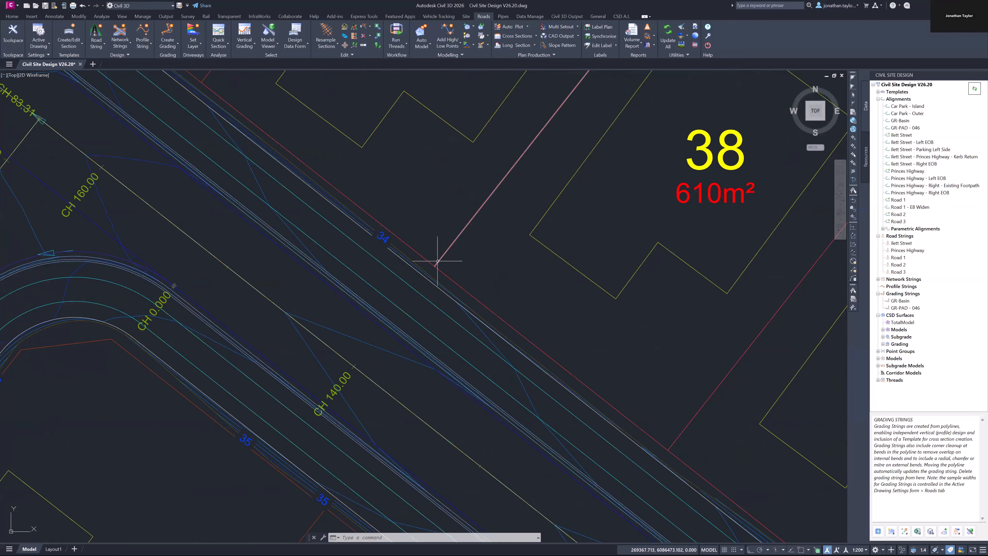
{"action": "scroll", "coordinate": [447, 267], "scroll_direction": "down", "scroll_amount": 2}
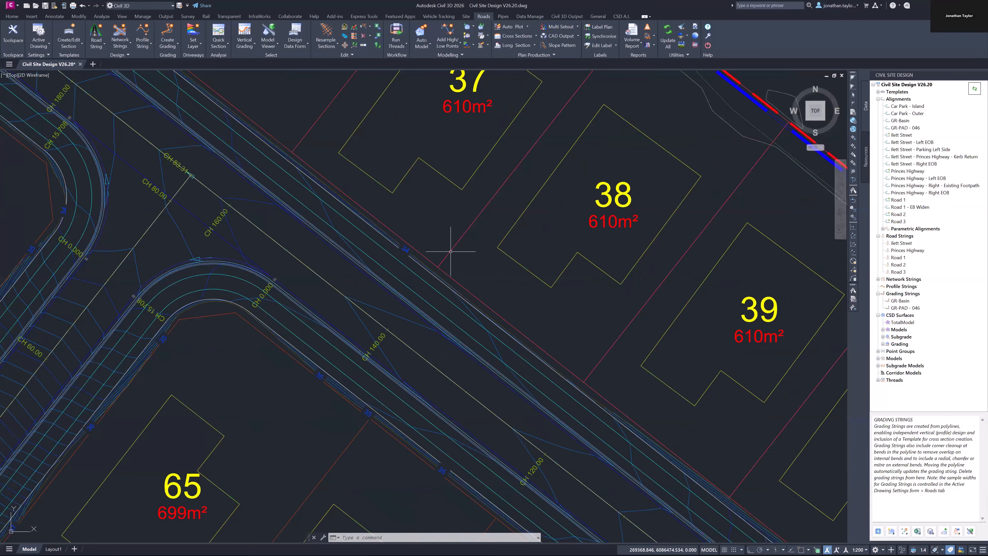
{"action": "scroll", "coordinate": [454, 257], "scroll_direction": "down", "scroll_amount": 2}
{"action": "scroll", "coordinate": [458, 249], "scroll_direction": "up", "scroll_amount": 4}
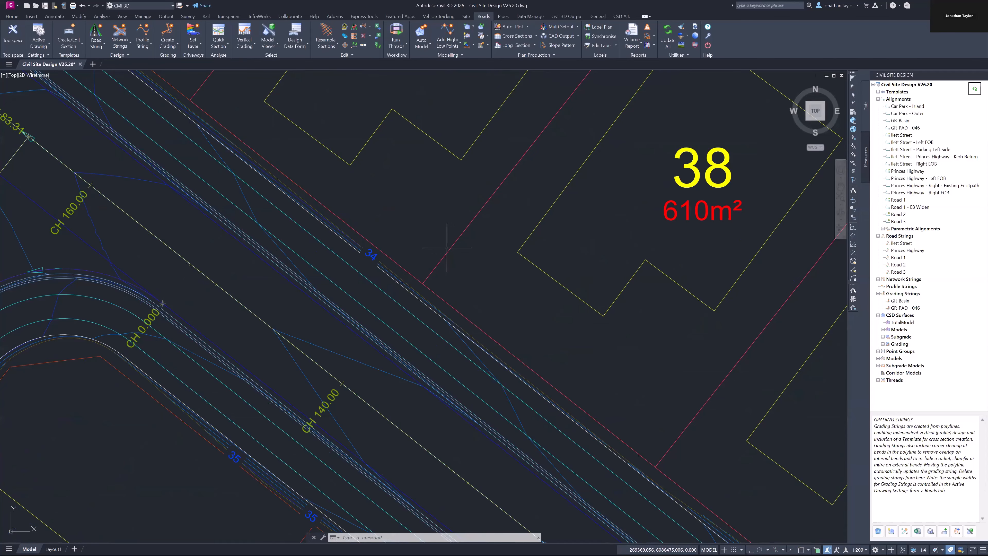
{"action": "scroll", "coordinate": [452, 246], "scroll_direction": "up", "scroll_amount": 2}
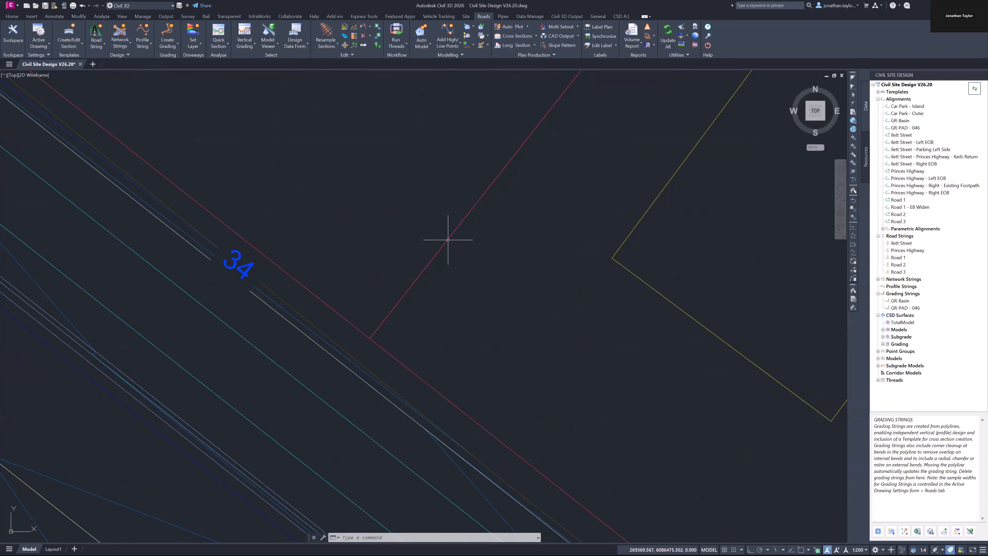
{"action": "scroll", "coordinate": [438, 254], "scroll_direction": "down", "scroll_amount": 3}
{"action": "scroll", "coordinate": [437, 254], "scroll_direction": "down", "scroll_amount": 4}
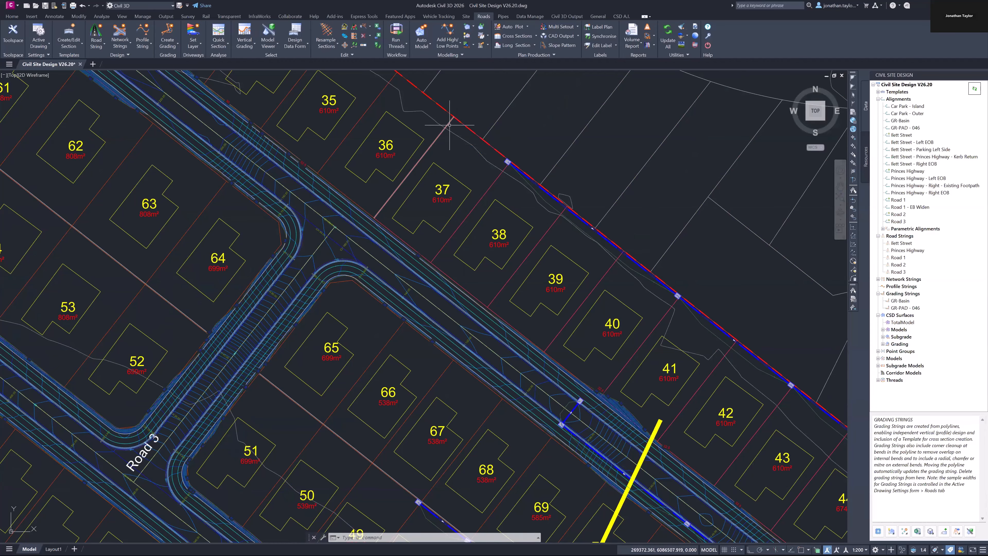
- Highlight the building pad outline of lot 37 and clear the selection
{"action": "left_click", "coordinate": [444, 170]}
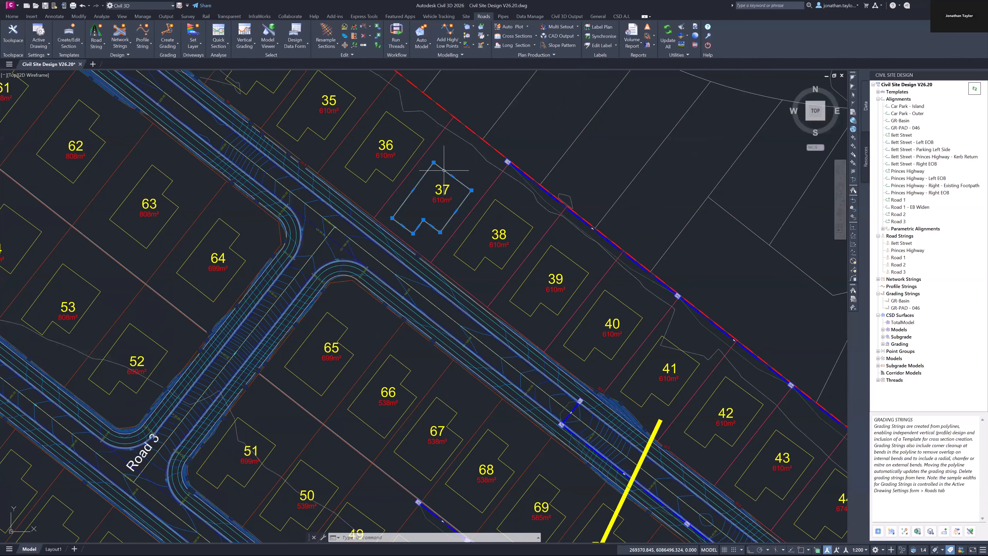
{"action": "left_click", "coordinate": [510, 210]}
{"action": "key", "text": "Escape"}
{"action": "scroll", "coordinate": [487, 211], "scroll_direction": "down", "scroll_amount": 1}
{"action": "middle_click_drag", "start_coordinate": [572, 334], "coordinate": [473, 221]}
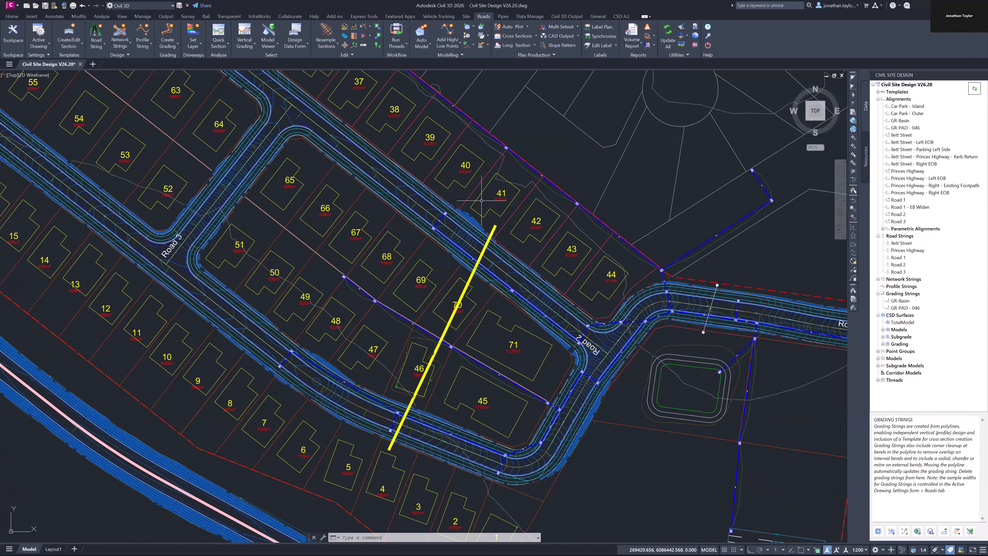
- Start Auto Create Grading for the Grading Strings and add all polylines from the _CSD-Pads layer
{"action": "mouse_move", "coordinate": [483, 204]}
{"action": "right_click", "coordinate": [903, 295]}
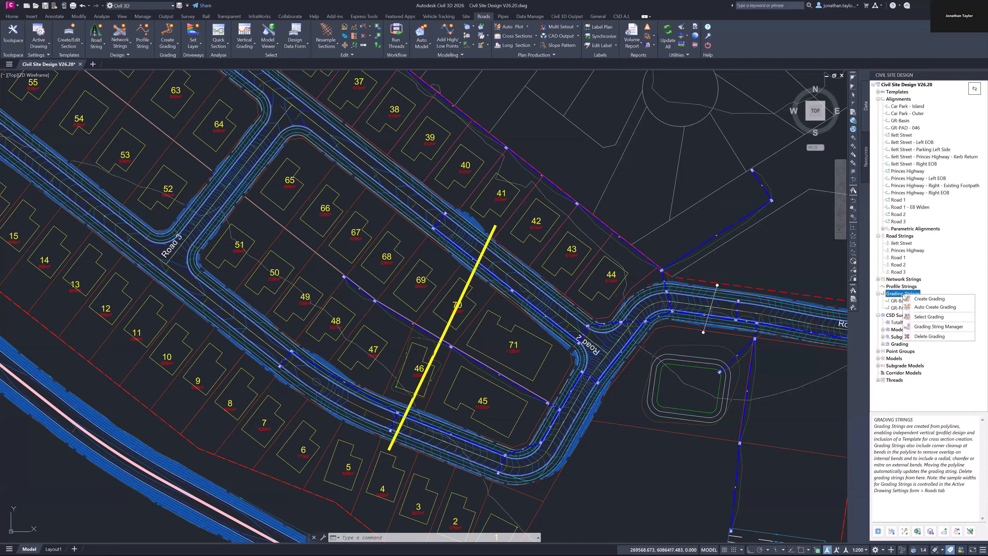
{"action": "left_click", "coordinate": [929, 308]}
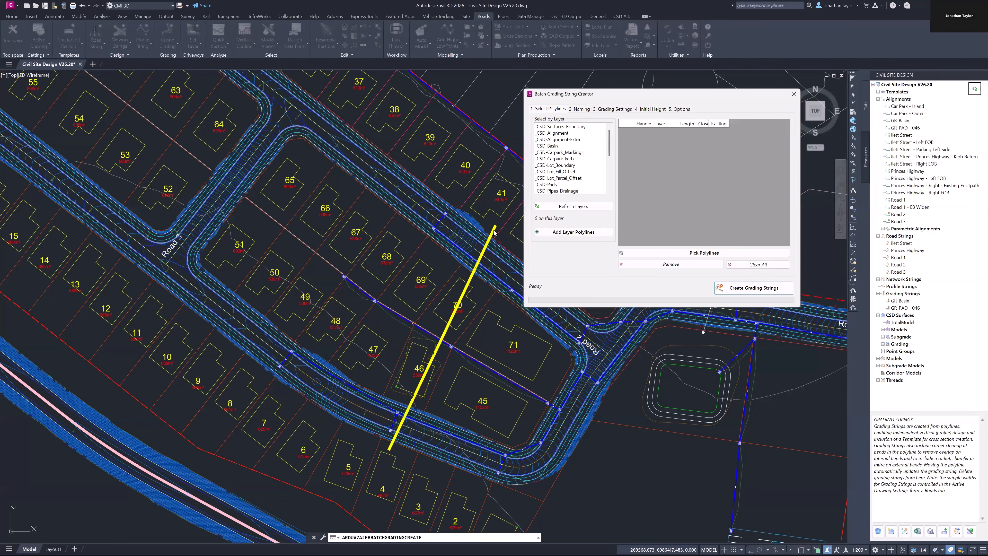
{"action": "left_click", "coordinate": [550, 185]}
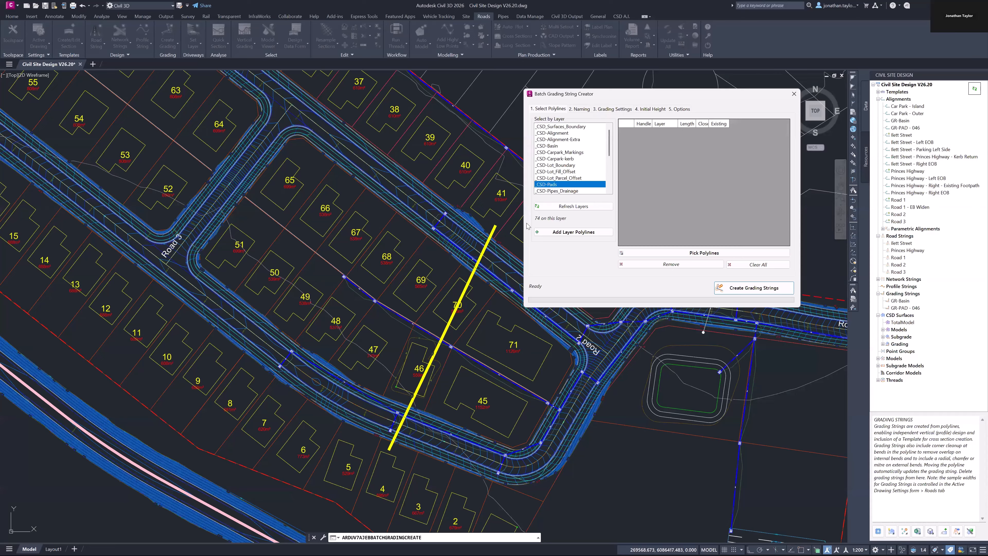
{"action": "left_click", "coordinate": [579, 233]}
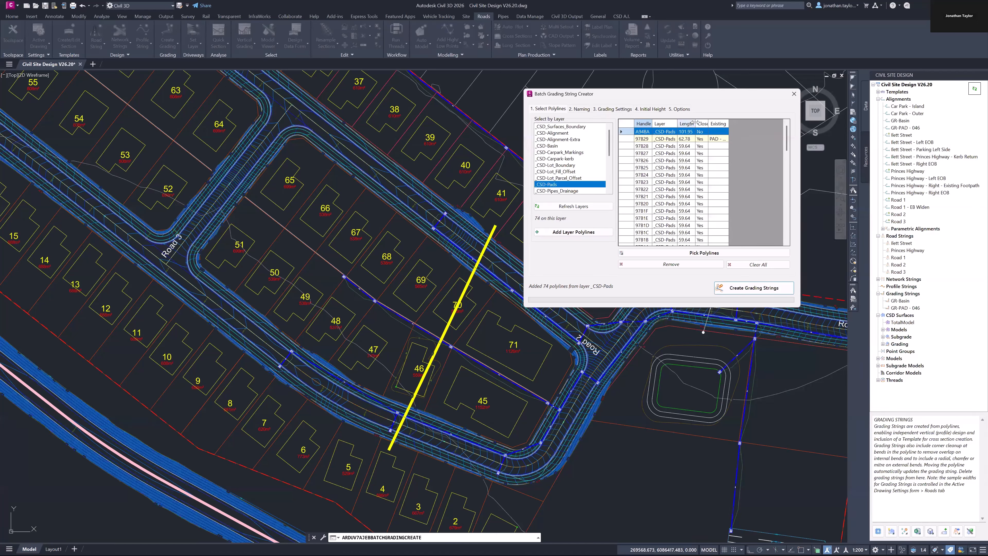
- Widen the columns of the polyline list and locate the polyline already used by PAD - 046 in the drawing
{"action": "left_click_drag", "start_coordinate": [696, 124], "coordinate": [730, 123]}
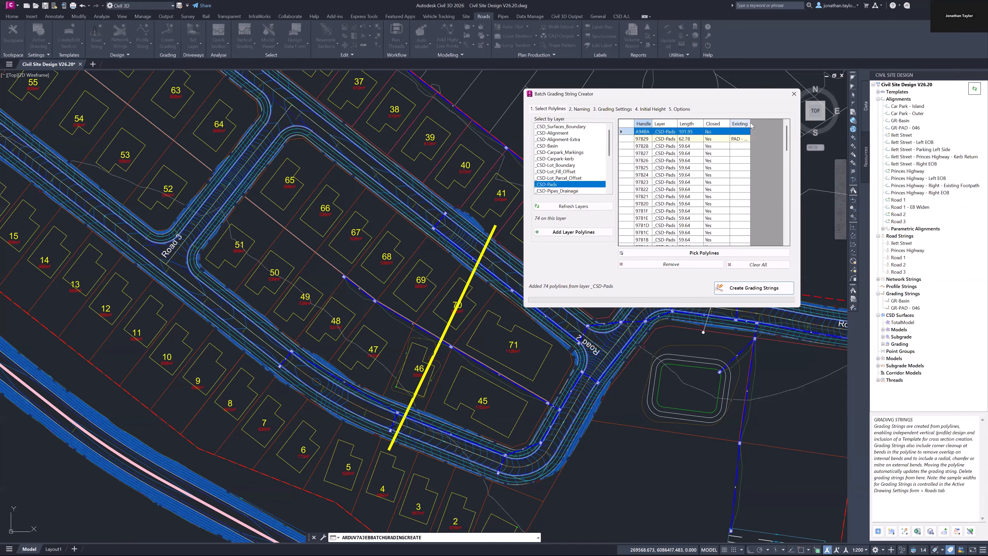
{"action": "left_click_drag", "start_coordinate": [750, 124], "coordinate": [758, 123]}
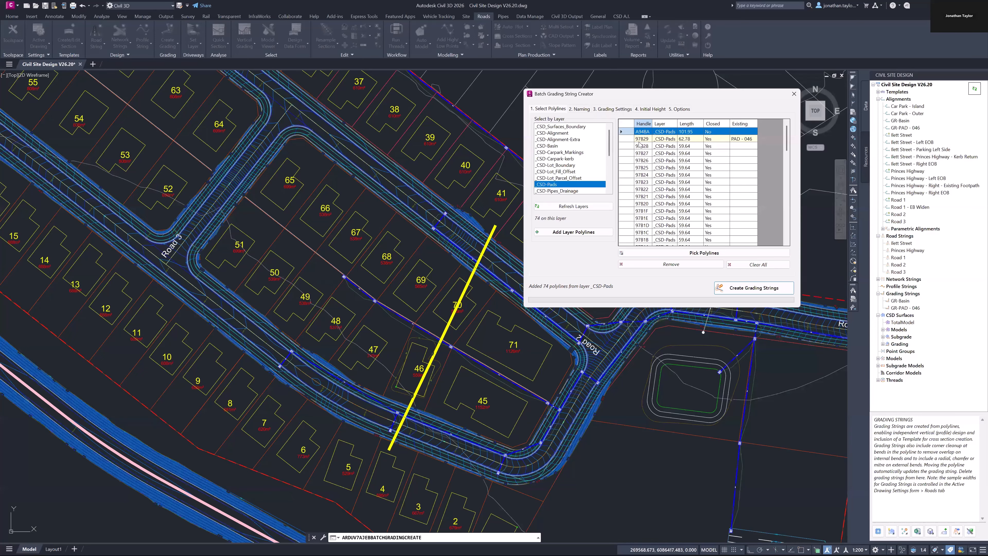
{"action": "left_click", "coordinate": [628, 139]}
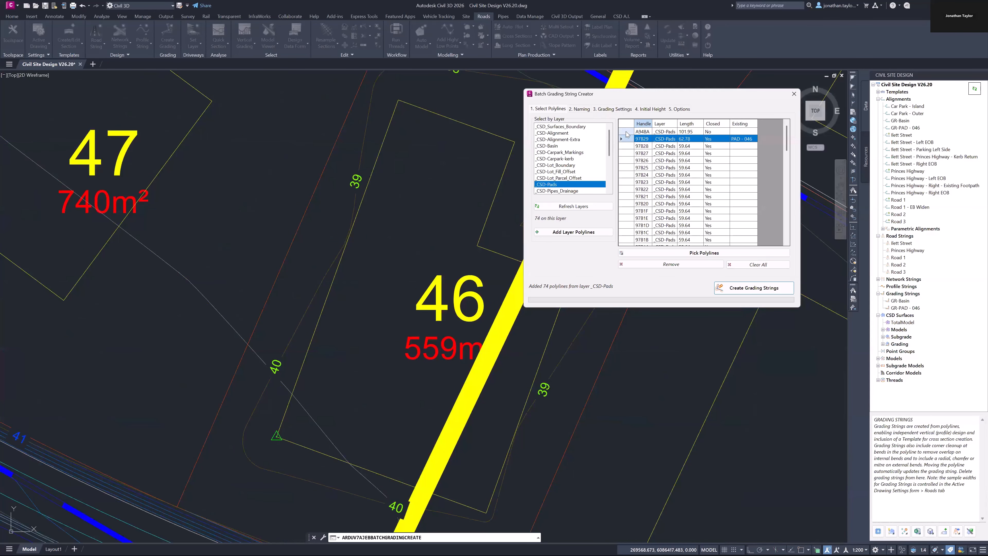
- Locate the unclosed pad polyline in the drawing and remove it from the batch list
{"action": "left_click", "coordinate": [627, 132]}
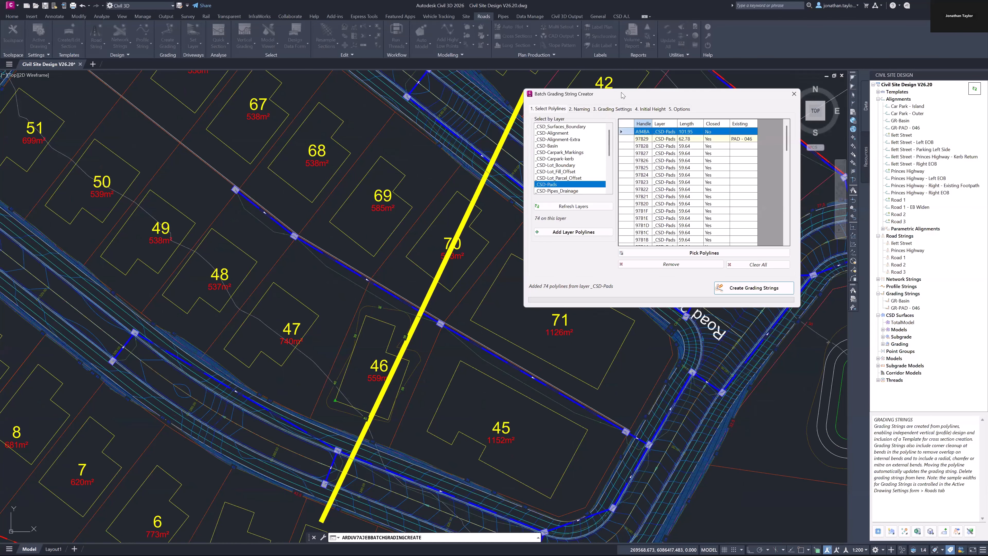
{"action": "left_click_drag", "start_coordinate": [615, 98], "coordinate": [664, 88]}
{"action": "key", "text": "ctrl"}
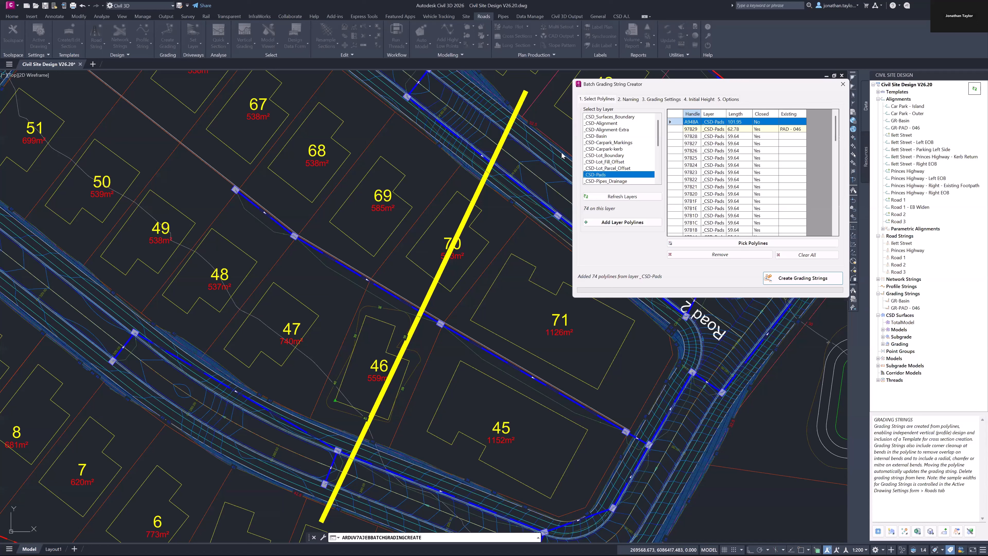
{"action": "left_click", "coordinate": [725, 256]}
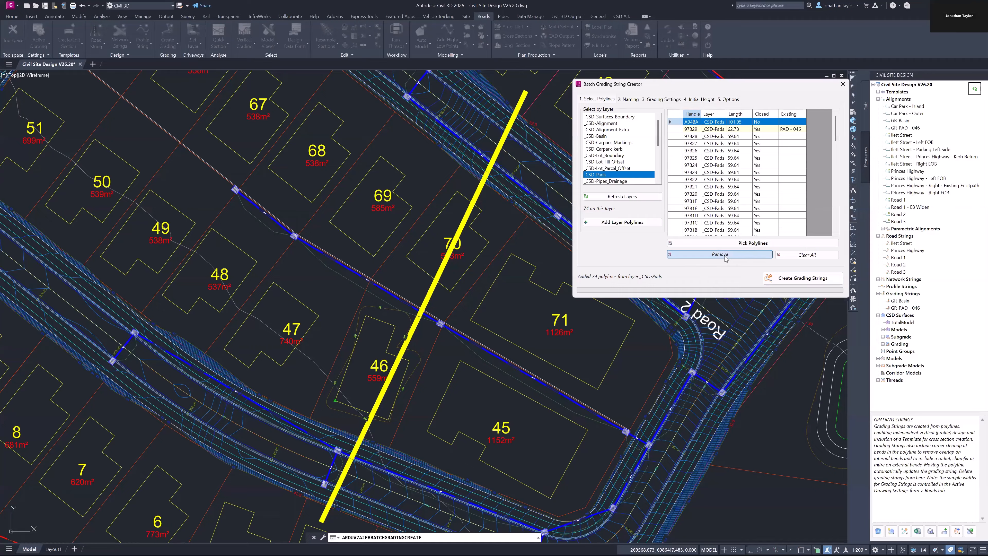
{"action": "left_click", "coordinate": [725, 257]}
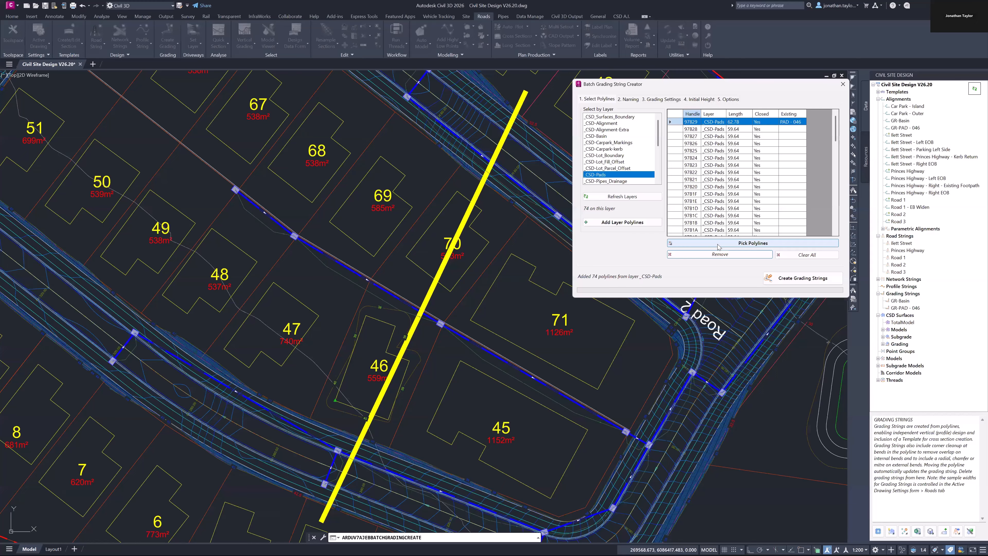
{"action": "left_click", "coordinate": [760, 122]}
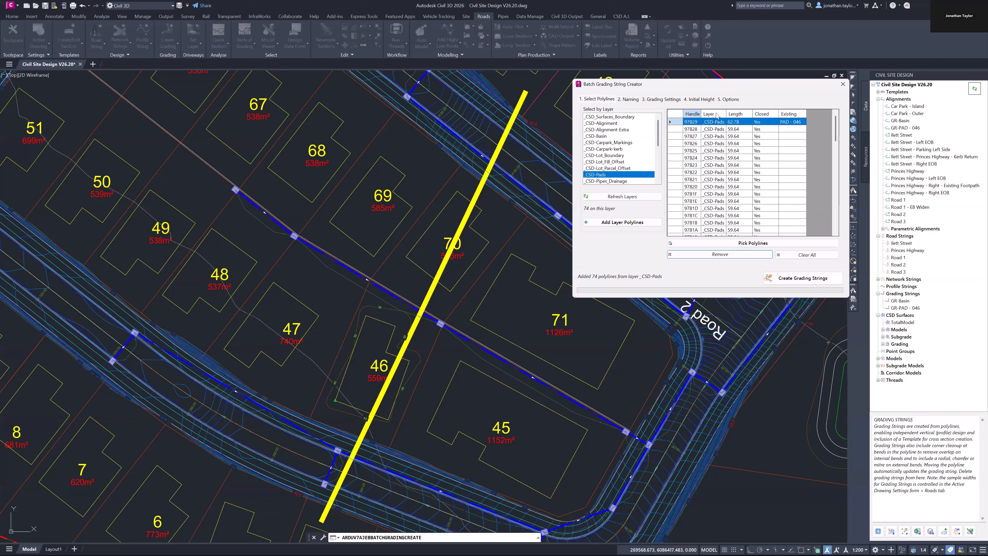
{"action": "left_click", "coordinate": [789, 121]}
- Edit the auto-naming prefix of the grading strings and reduce the number of zero-padded digits
{"action": "left_click", "coordinate": [630, 99]}
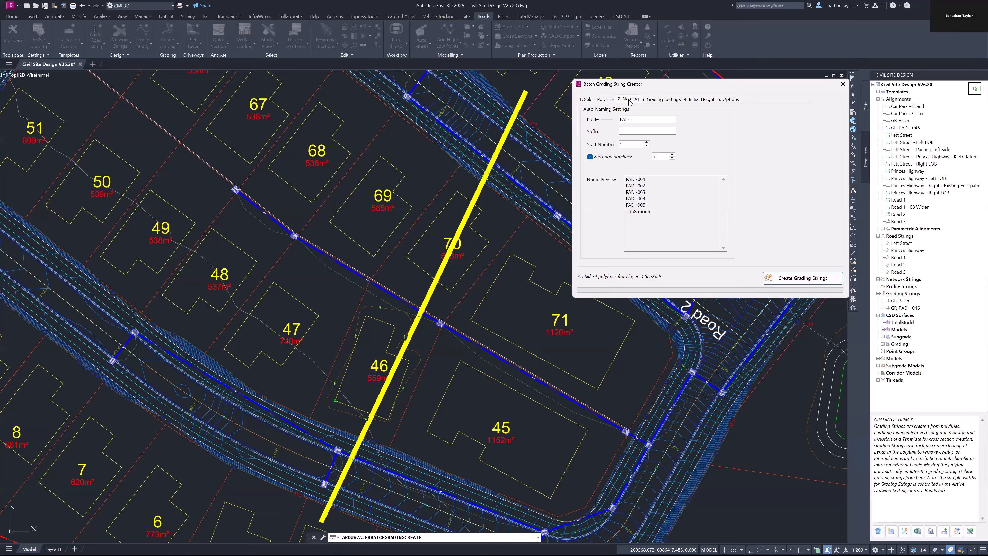
{"action": "left_click", "coordinate": [640, 121]}
{"action": "key", "text": "BackSpace"}
{"action": "left_click", "coordinate": [672, 158]}
- Set the batch grading target surface to NS and the template to Shape - Batter (1to2)-L
{"action": "left_click", "coordinate": [660, 100]}
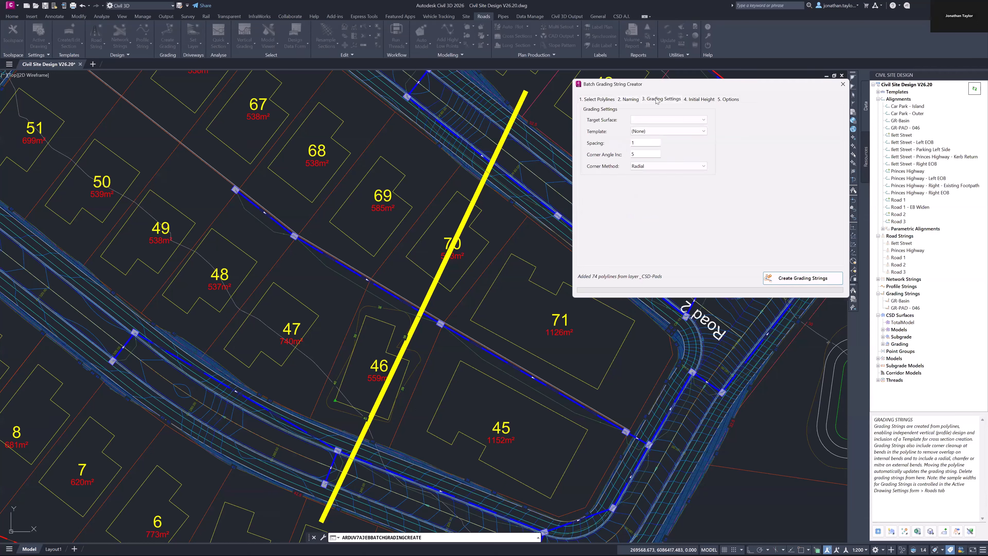
{"action": "left_click", "coordinate": [645, 123]}
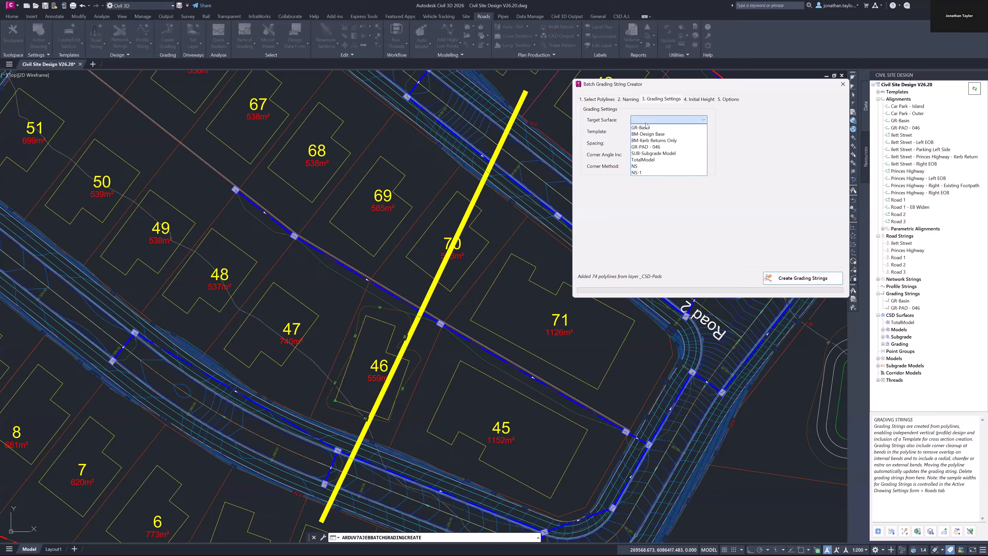
{"action": "left_click", "coordinate": [642, 164]}
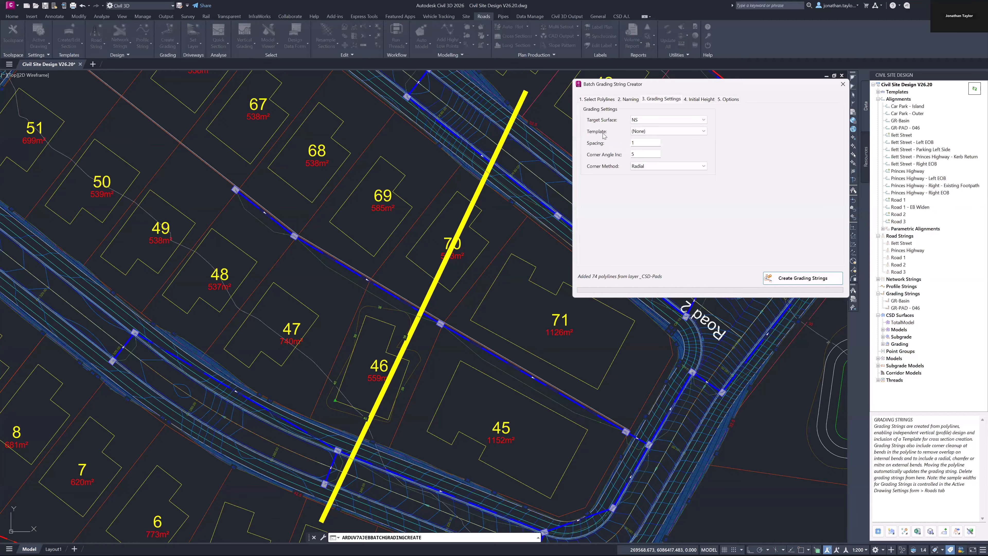
{"action": "left_click", "coordinate": [650, 131]}
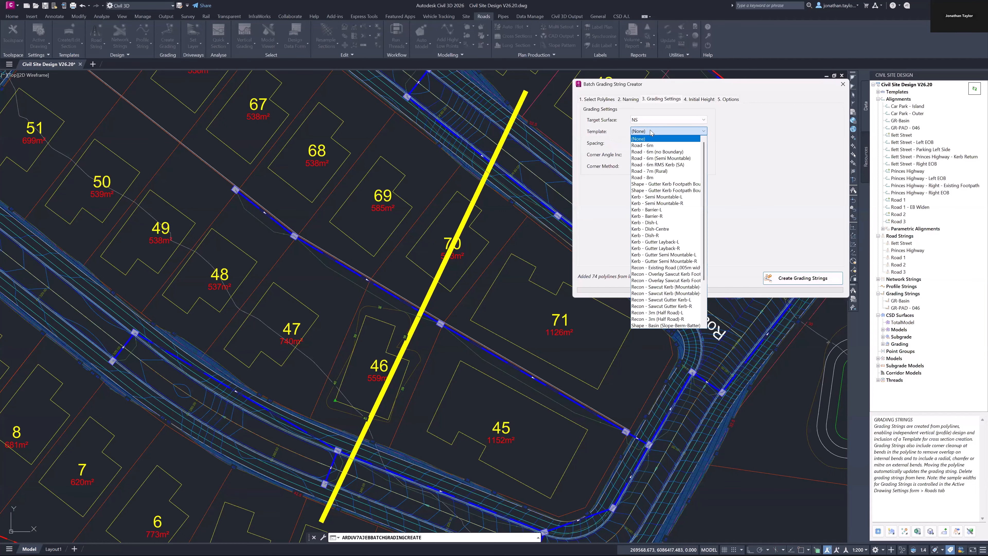
{"action": "left_click", "coordinate": [703, 310]}
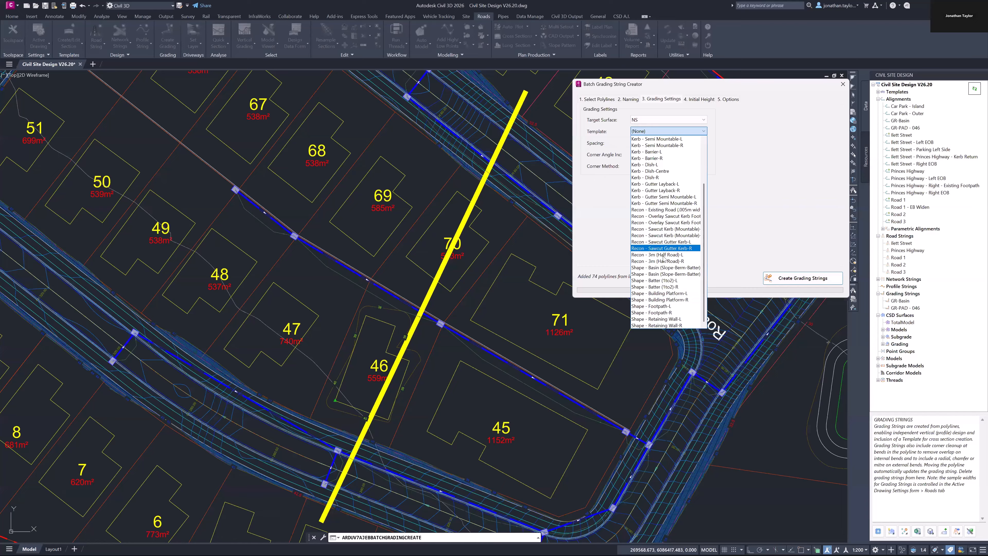
{"action": "left_click", "coordinate": [663, 280]}
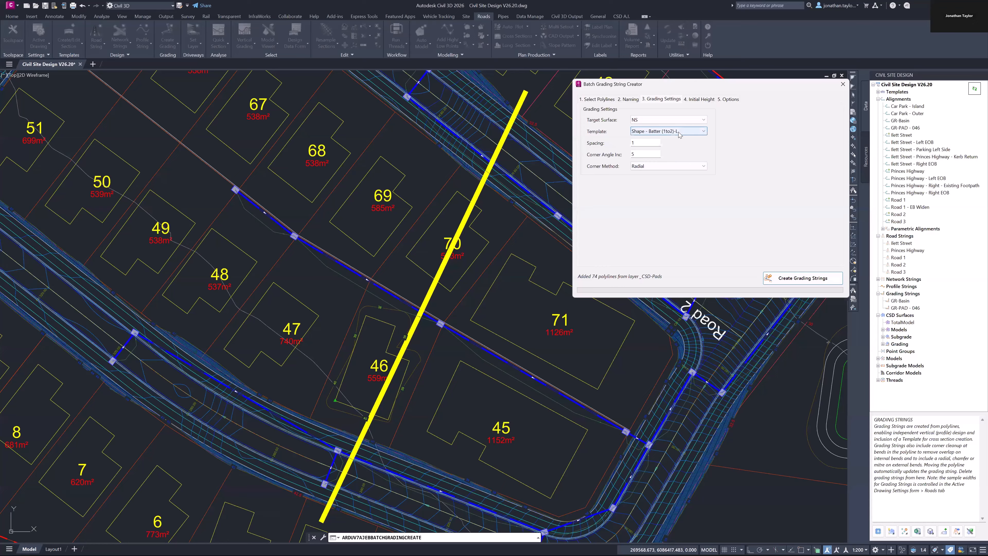
- Set the batch grading section spacing to 20 and the corner method to Mitre
{"action": "left_click", "coordinate": [647, 143]}
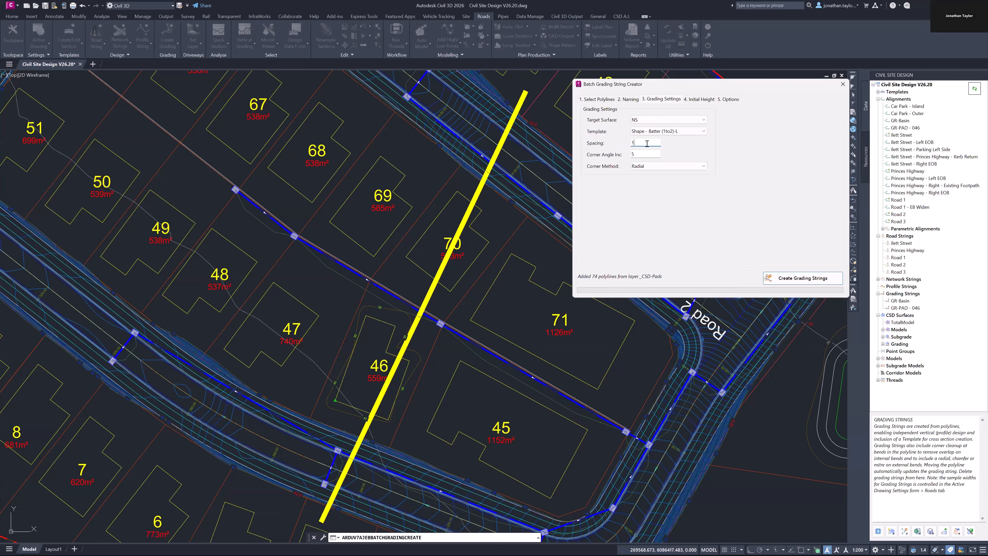
{"action": "type", "text": "20"}
{"action": "left_click", "coordinate": [655, 166]}
{"action": "left_click", "coordinate": [658, 180]}
{"action": "left_click", "coordinate": [644, 153]}
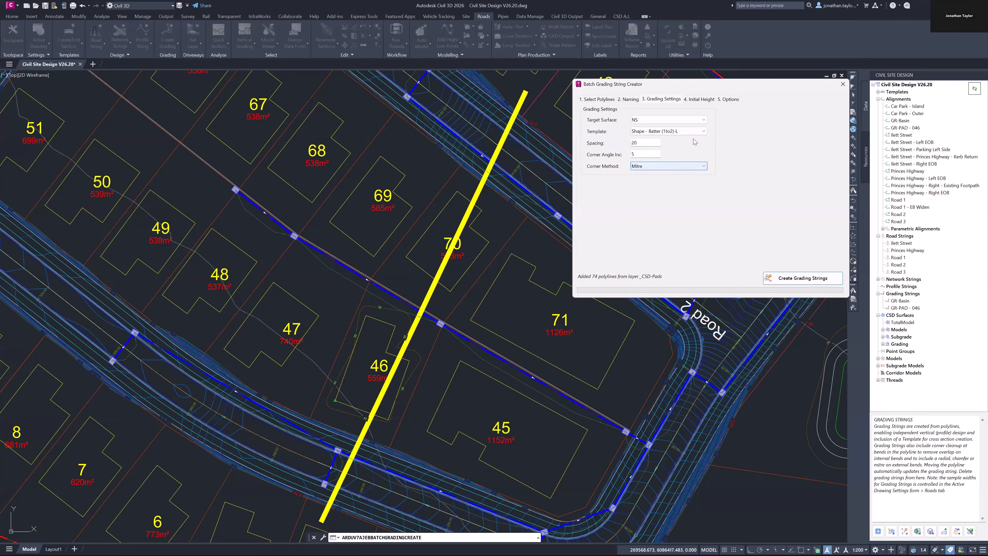
- Set the initial height method to Drape at Centroid, using NS as the height surface
{"action": "left_click", "coordinate": [700, 100]}
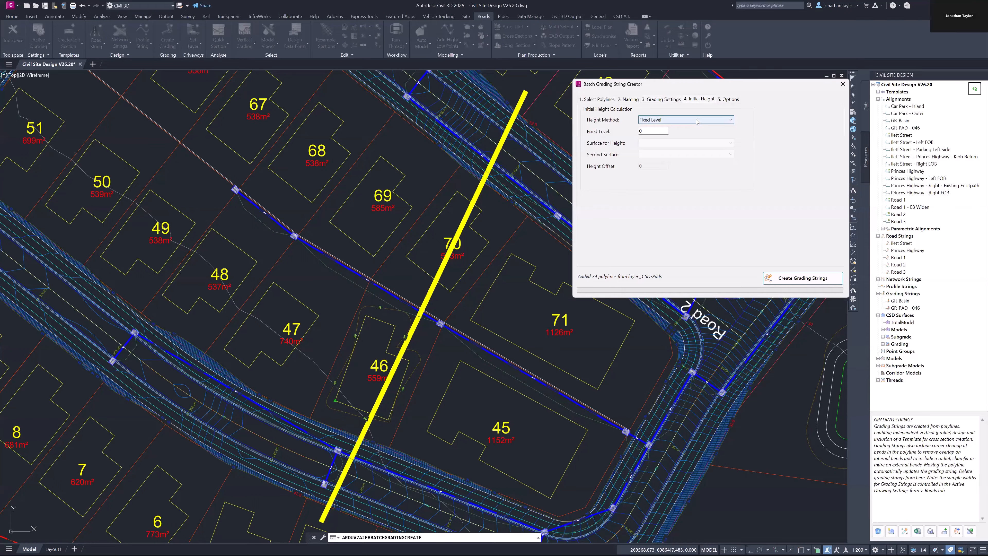
{"action": "double_click", "coordinate": [648, 131]}
{"action": "left_click", "coordinate": [668, 121]}
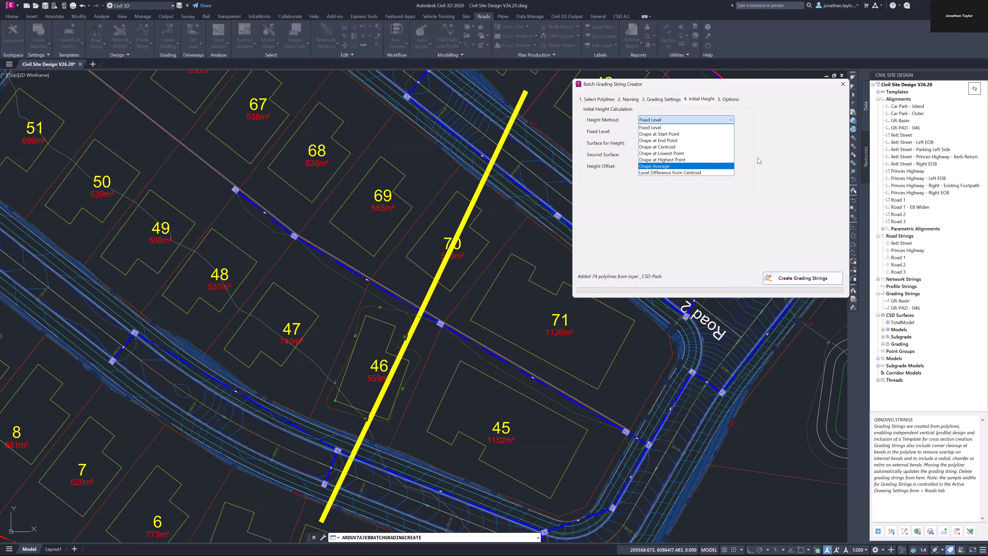
{"action": "left_click", "coordinate": [760, 137]}
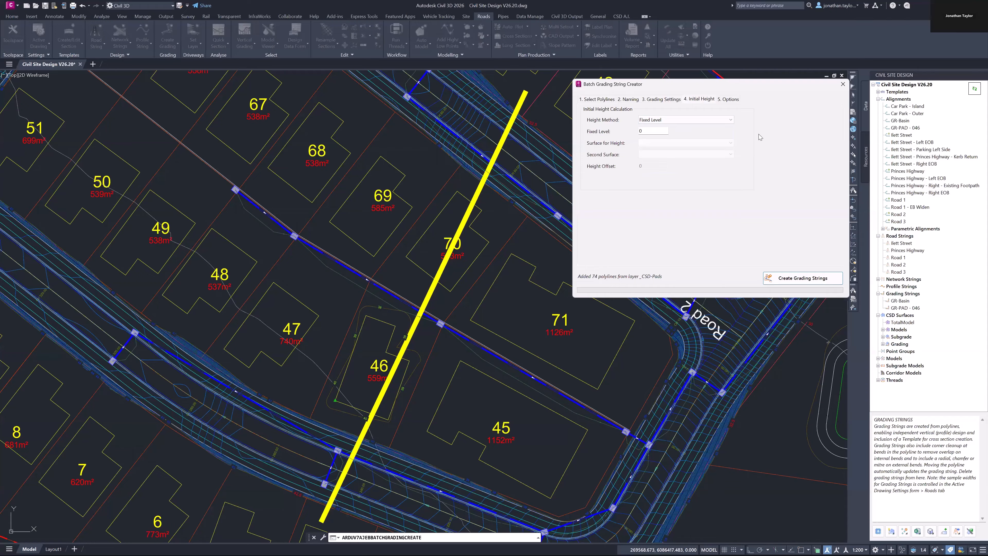
{"action": "left_click", "coordinate": [683, 121]}
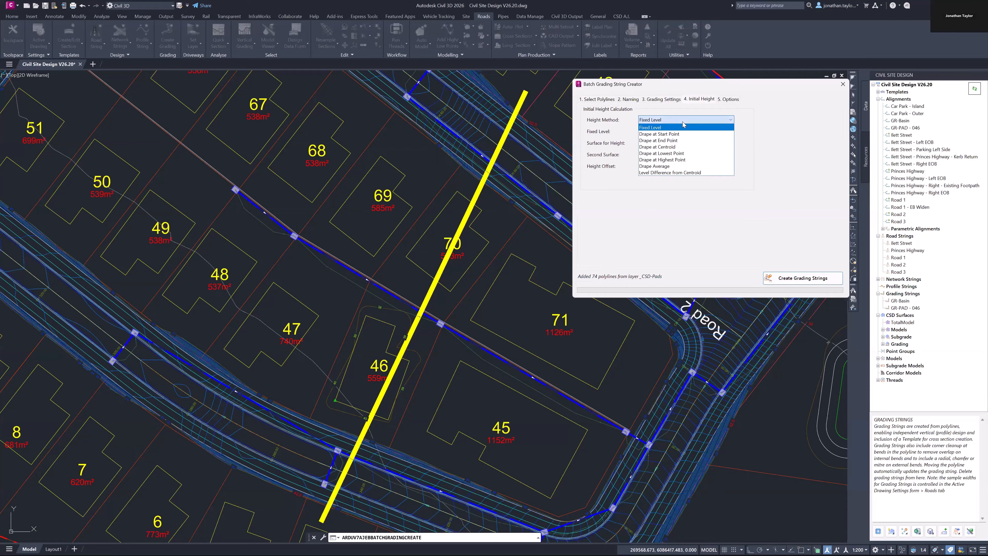
{"action": "left_click", "coordinate": [667, 147]}
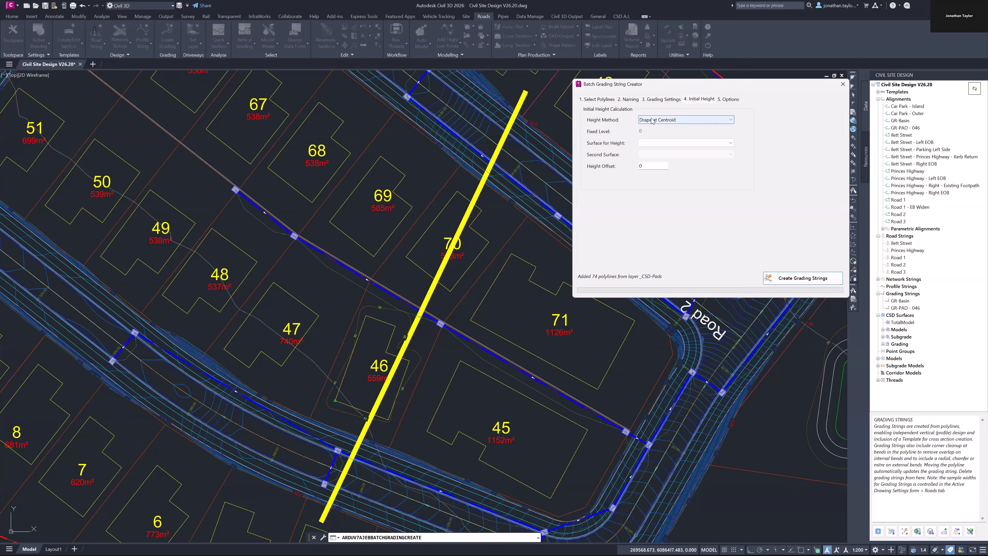
{"action": "left_click", "coordinate": [670, 144]}
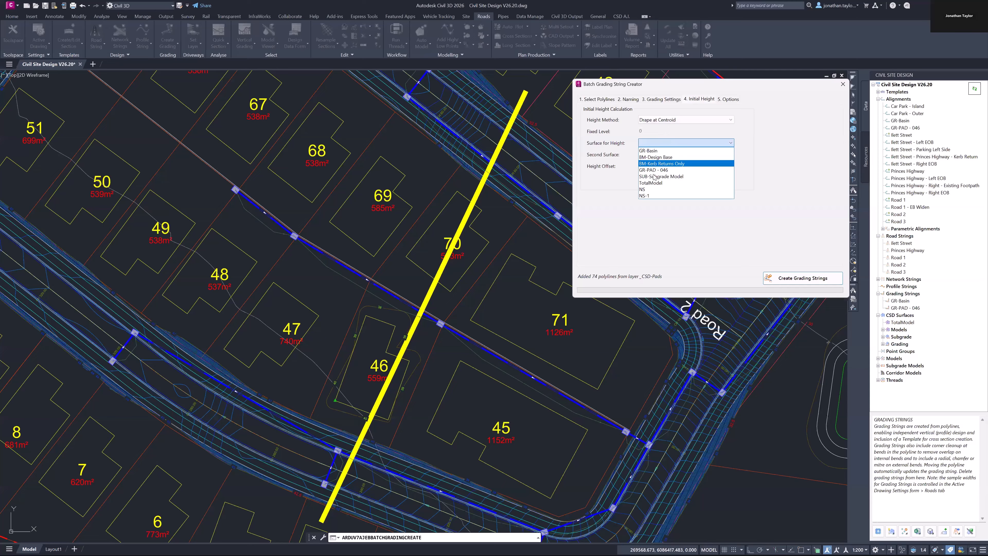
{"action": "left_click", "coordinate": [649, 189]}
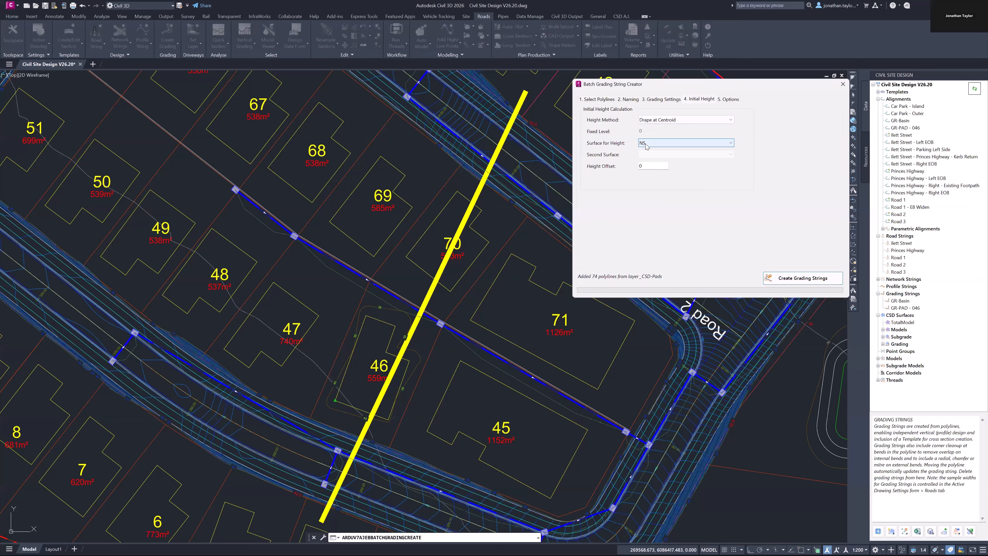
{"action": "left_click", "coordinate": [660, 167]}
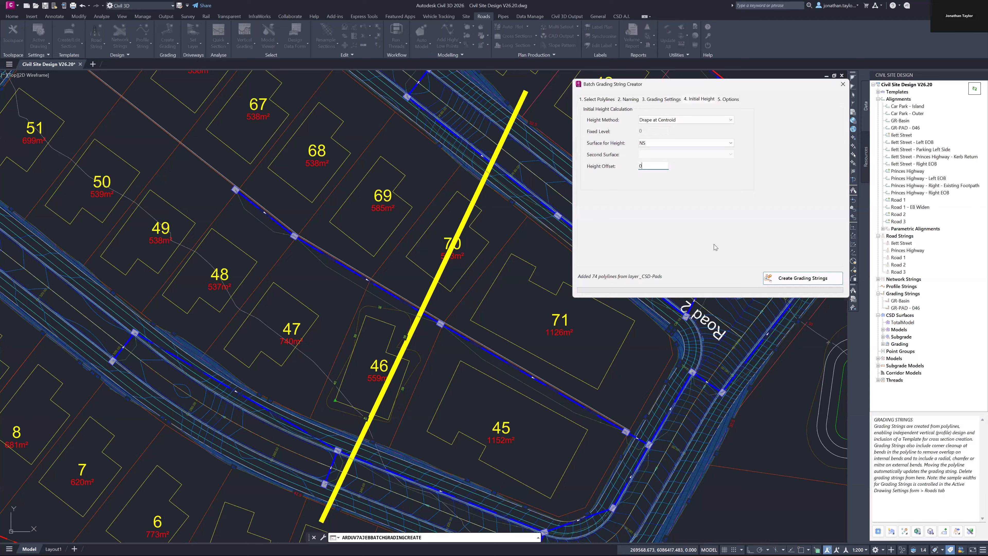
- Review the additional batch options, create the grading strings for the listed pads, and dismiss the completion report
{"action": "left_click", "coordinate": [730, 100]}
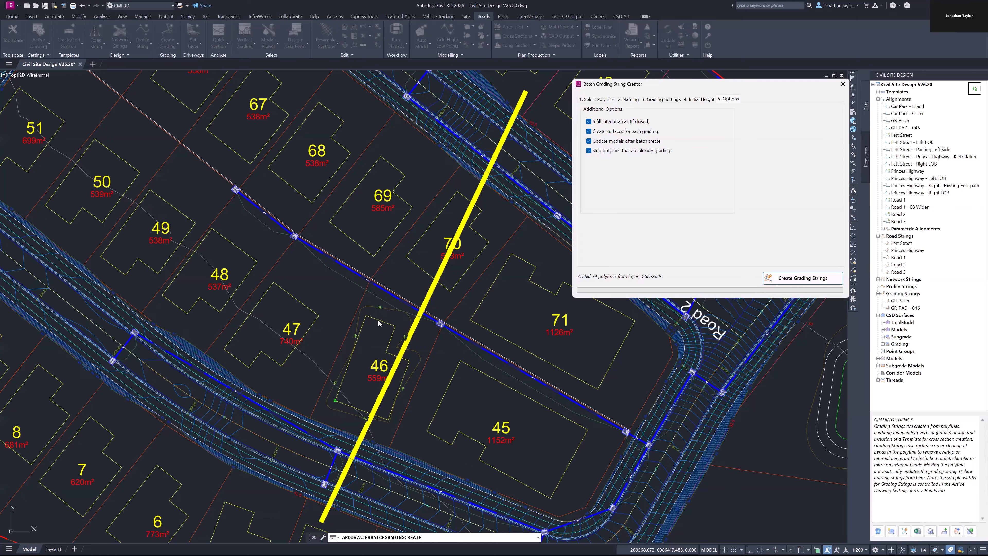
{"action": "key", "text": "ctrl"}
{"action": "key", "text": "ctrl"}
{"action": "key", "text": "ctrl"}
{"action": "left_click", "coordinate": [803, 281]}
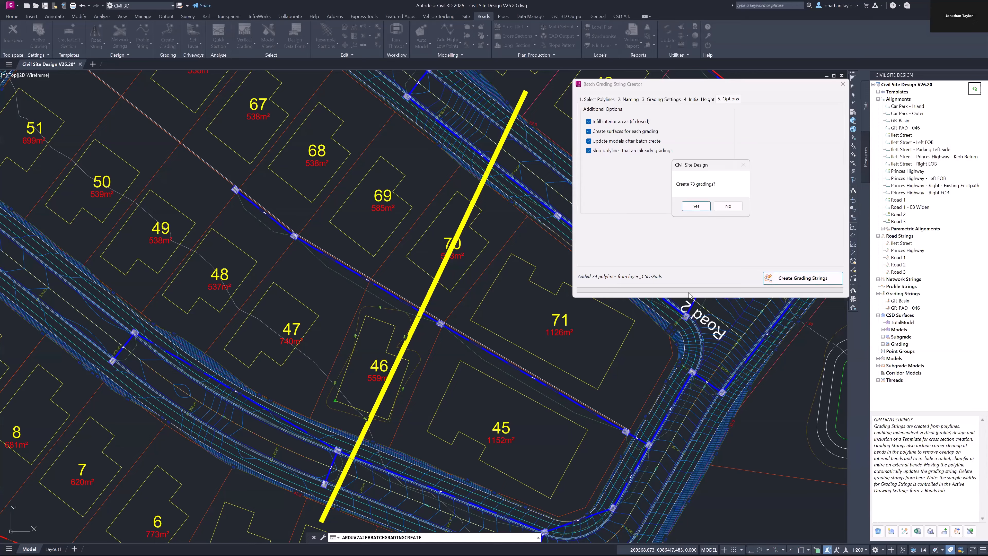
{"action": "left_click", "coordinate": [696, 207]}
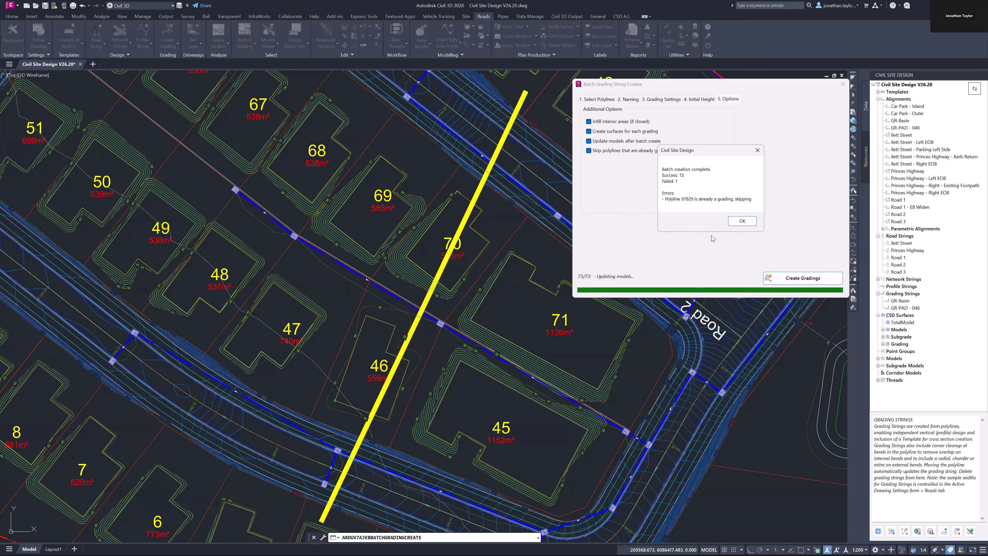
{"action": "left_click", "coordinate": [740, 221]}
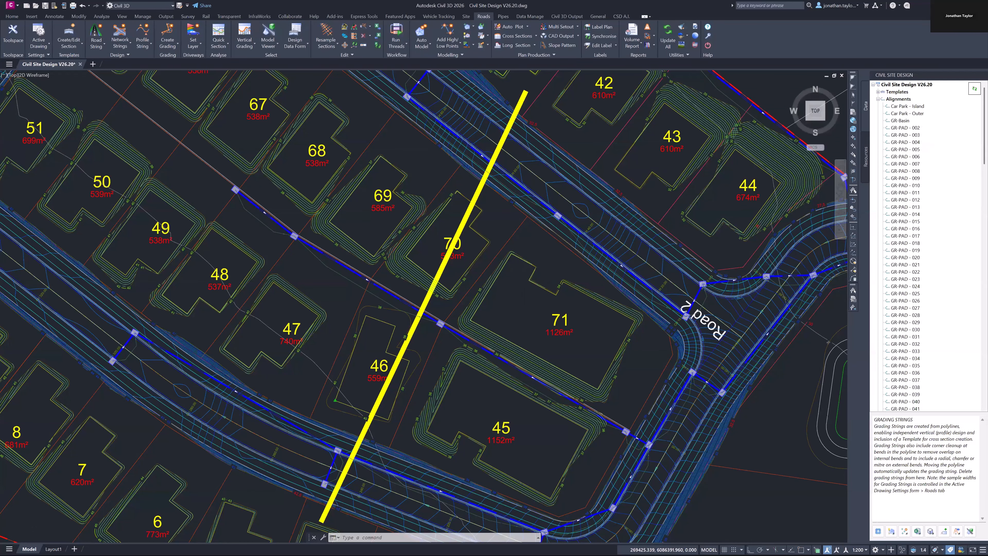
- Inspect the new pad gradings in the drawing and under Grading Strings and CSD Surfaces in the project tree
{"action": "scroll", "coordinate": [523, 280], "scroll_direction": "down", "scroll_amount": 2}
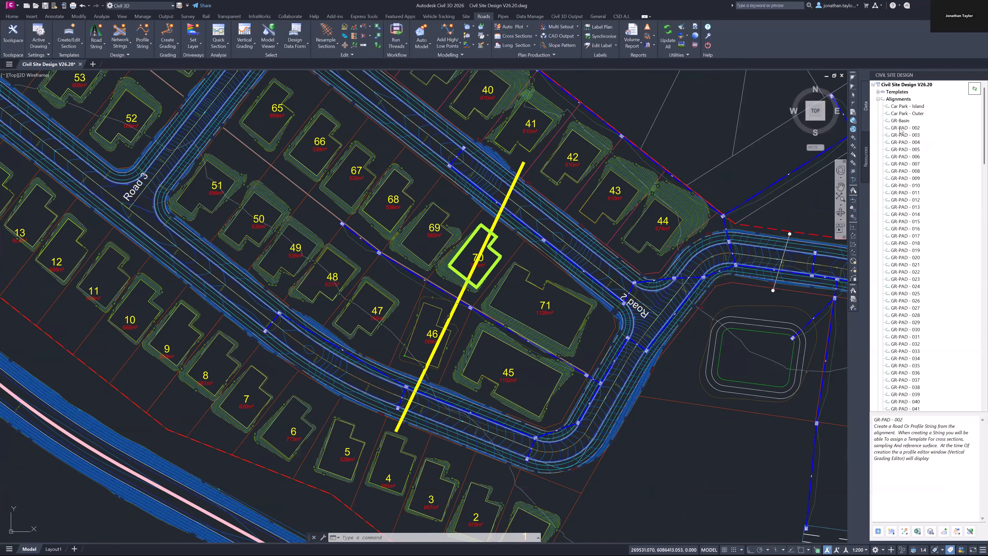
{"action": "left_click", "coordinate": [878, 99]}
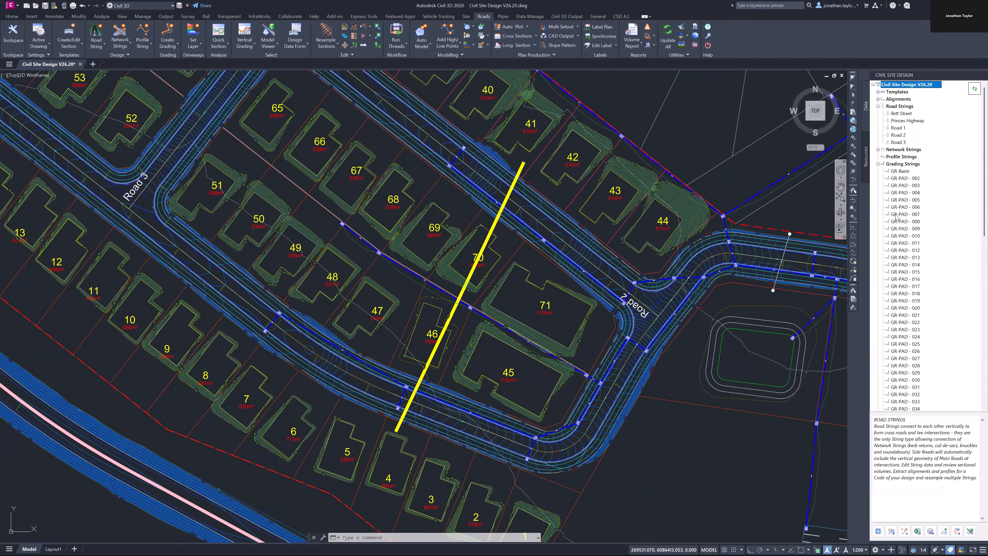
{"action": "left_click", "coordinate": [878, 164]}
{"action": "left_click", "coordinate": [882, 200]}
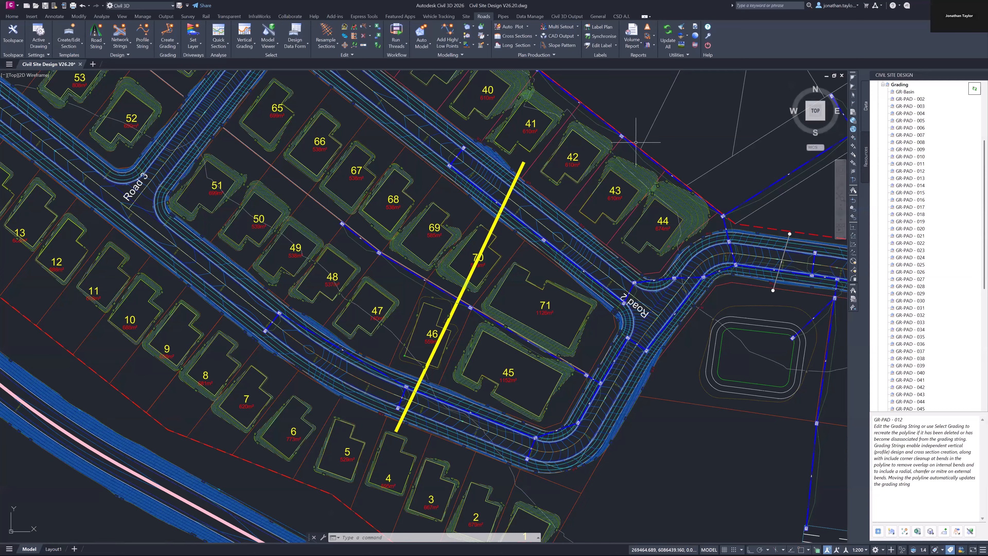
{"action": "middle_click_drag", "start_coordinate": [588, 206], "coordinate": [595, 262]}
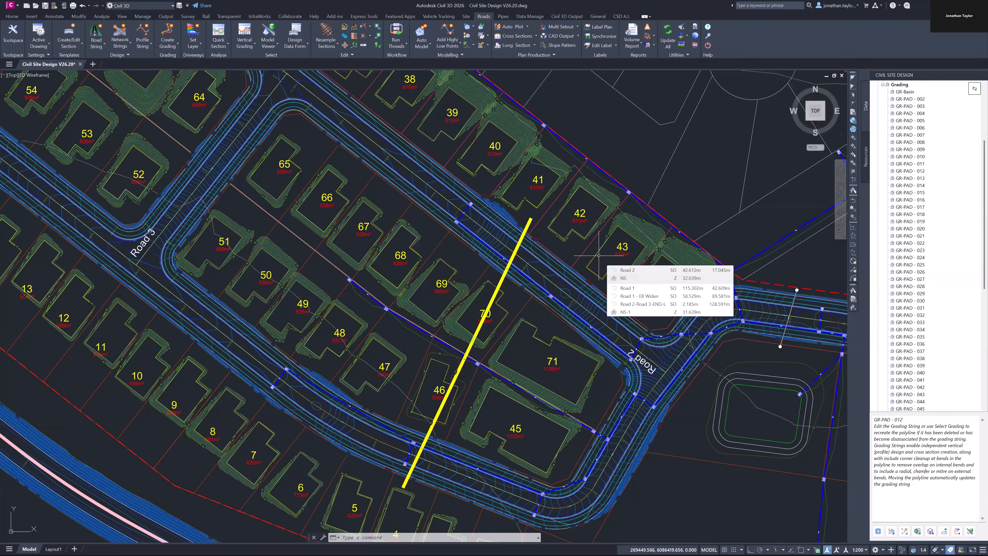
{"action": "scroll", "coordinate": [921, 160], "scroll_direction": "up", "scroll_amount": 4}
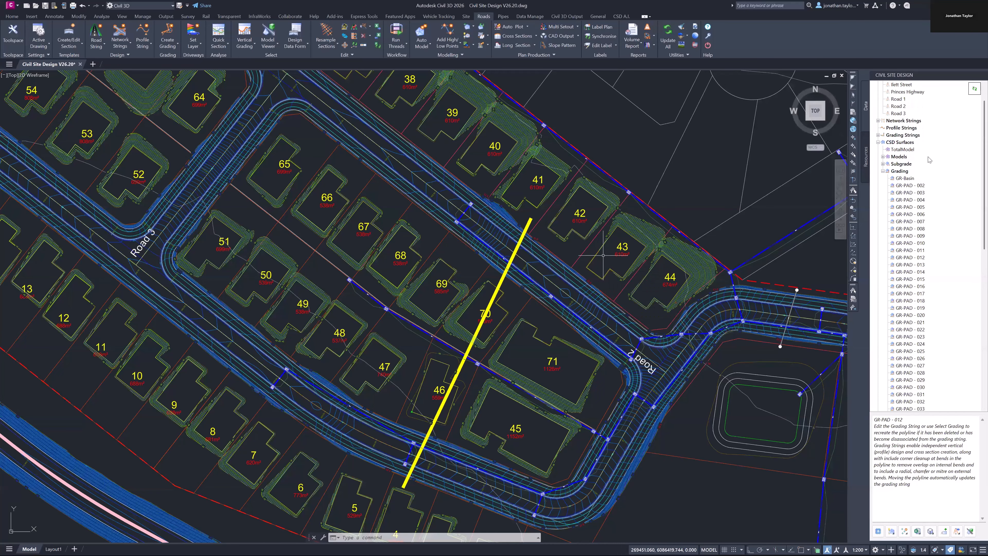
{"action": "left_click", "coordinate": [878, 143]}
- Review the automatic update settings in the Grading String Manager, selecting GR-PAD - 046 through GR-PAD - 013, and close without applying
{"action": "right_click", "coordinate": [897, 166]}
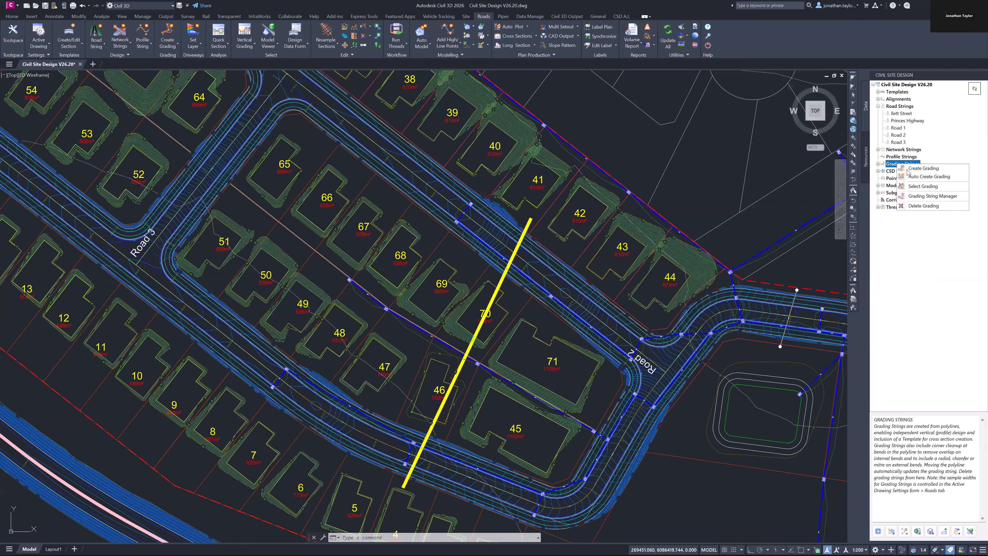
{"action": "left_click", "coordinate": [927, 196]}
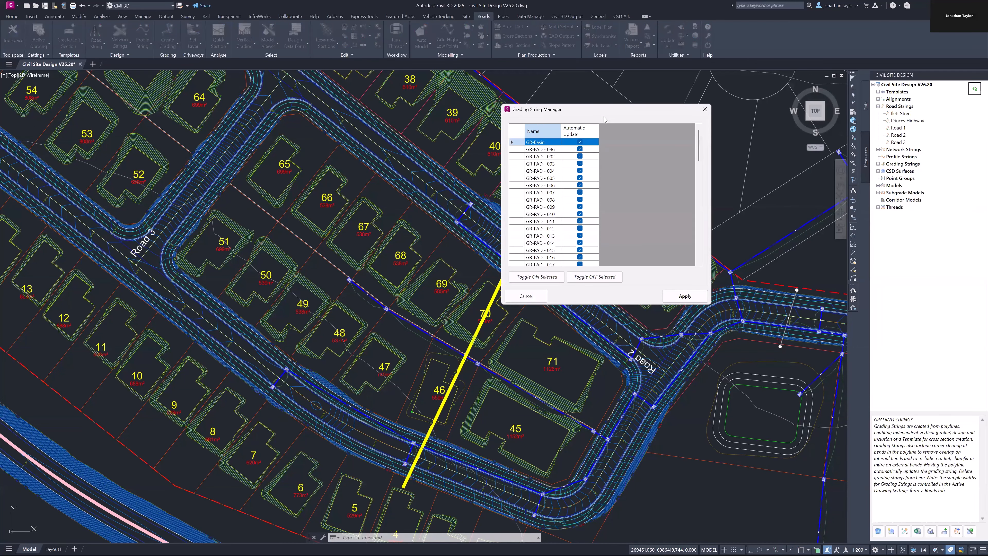
{"action": "left_click_drag", "start_coordinate": [607, 113], "coordinate": [646, 95]}
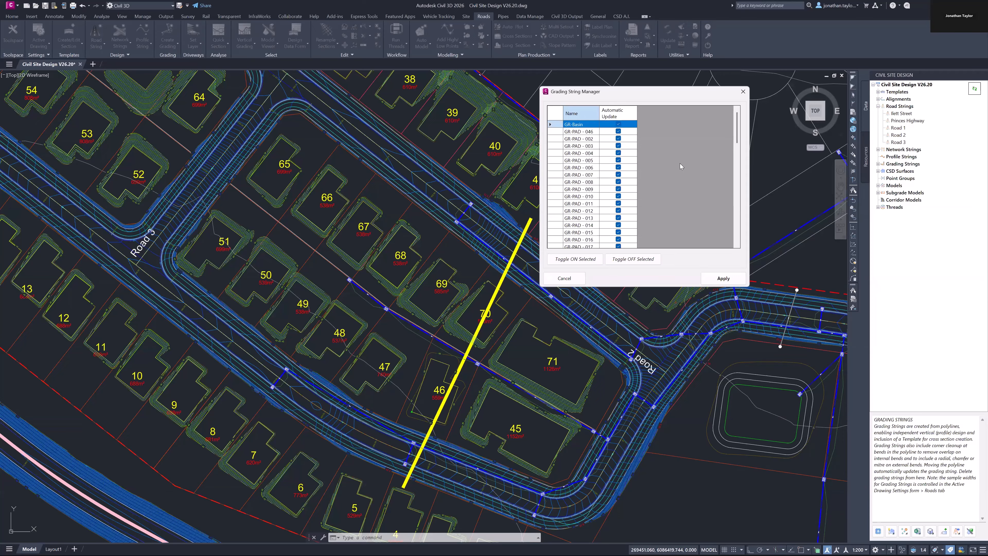
{"action": "left_click", "coordinate": [559, 132]}
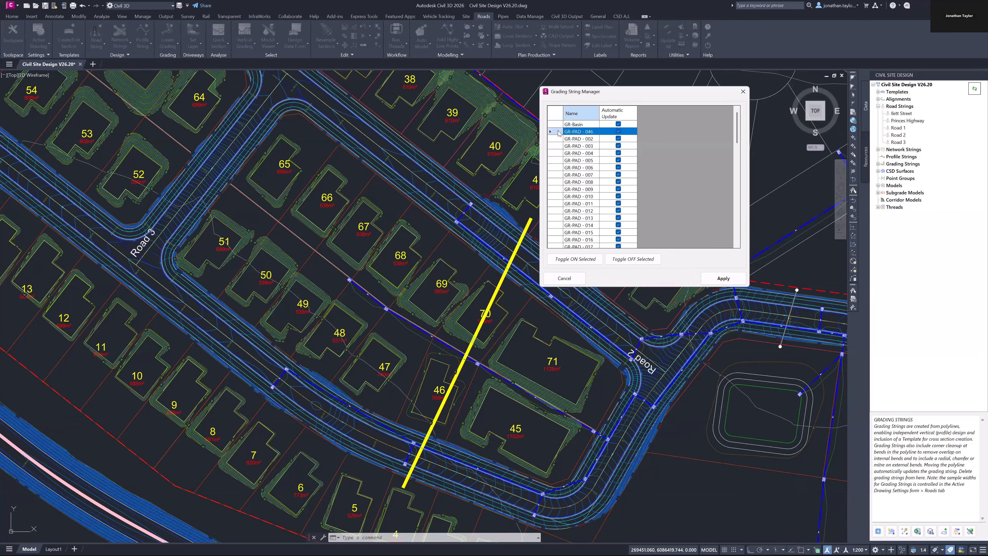
{"action": "left_click", "coordinate": [555, 218], "text": "shift"}
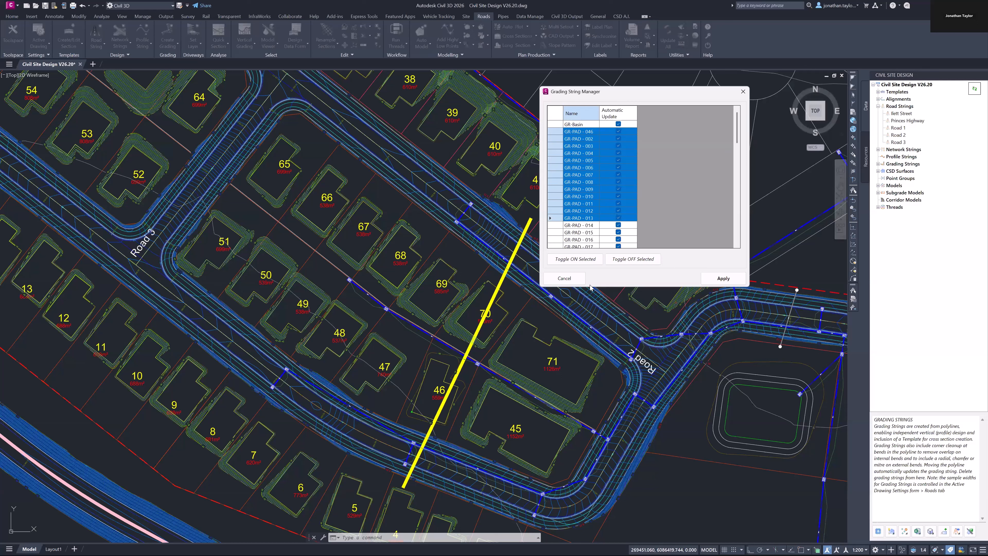
{"action": "left_click", "coordinate": [579, 279]}
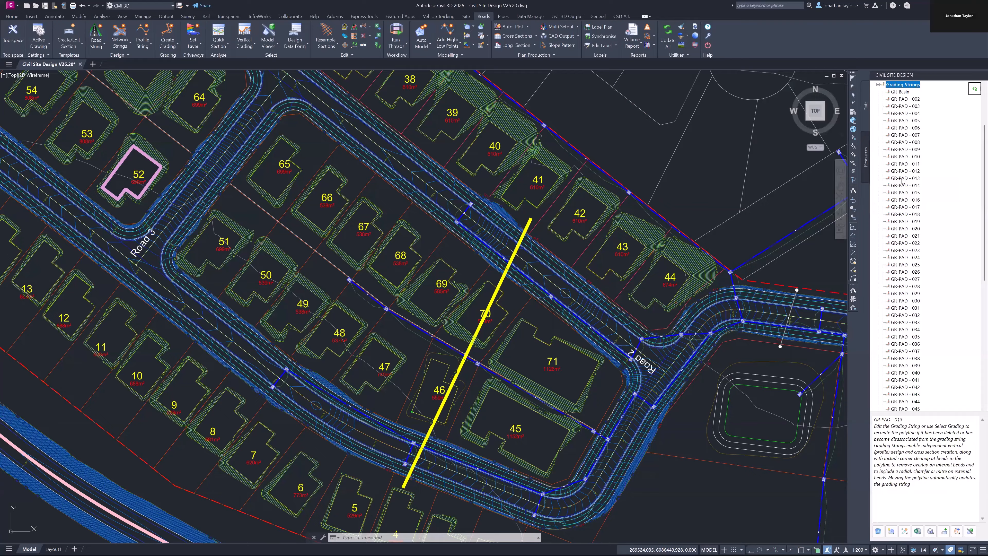
- Check the commands available for the GR-PAD - 013 grading string and examine the graded pads across the subdivision
{"action": "right_click", "coordinate": [901, 181]}
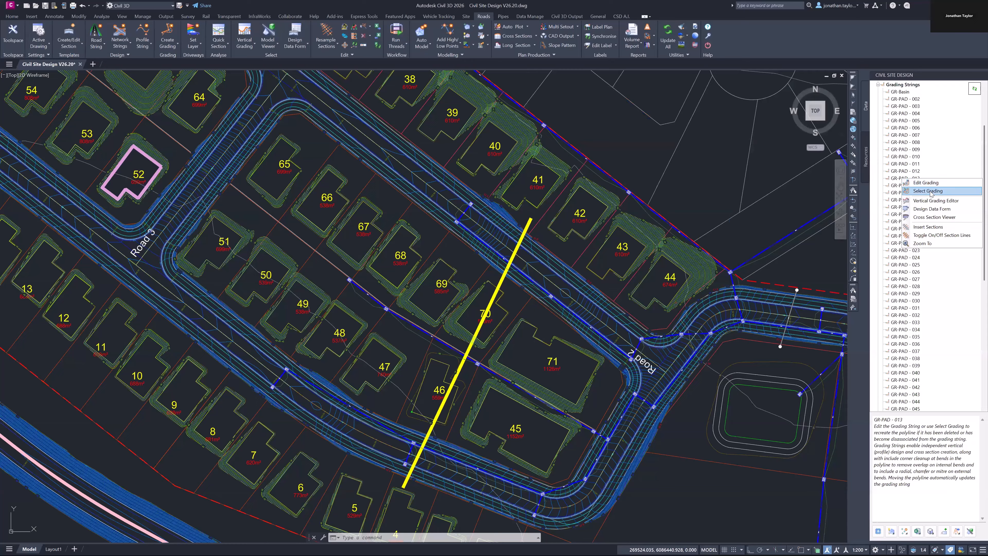
{"action": "left_click", "coordinate": [926, 204]}
{"action": "scroll", "coordinate": [305, 236], "scroll_direction": "down", "scroll_amount": 1}
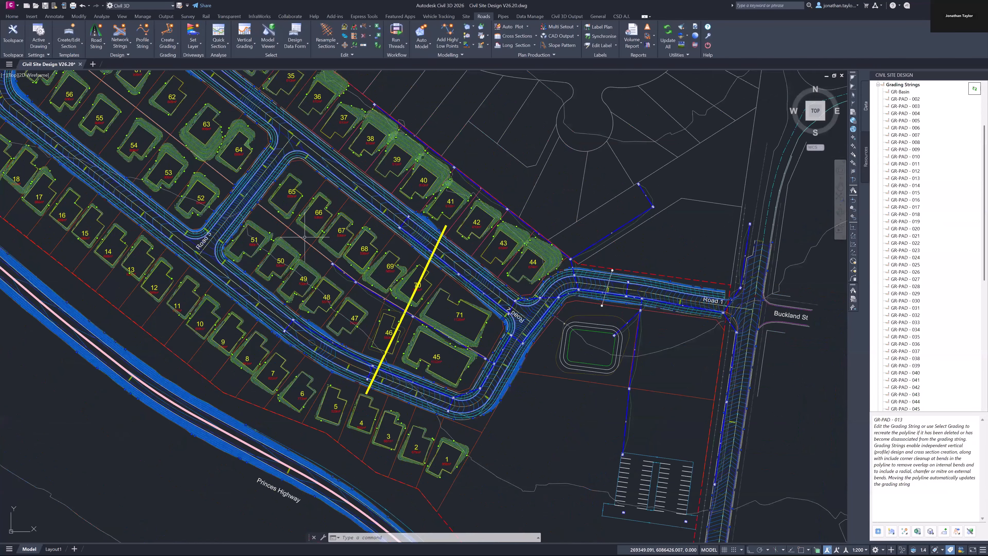
{"action": "scroll", "coordinate": [407, 353], "scroll_direction": "up", "scroll_amount": 2}
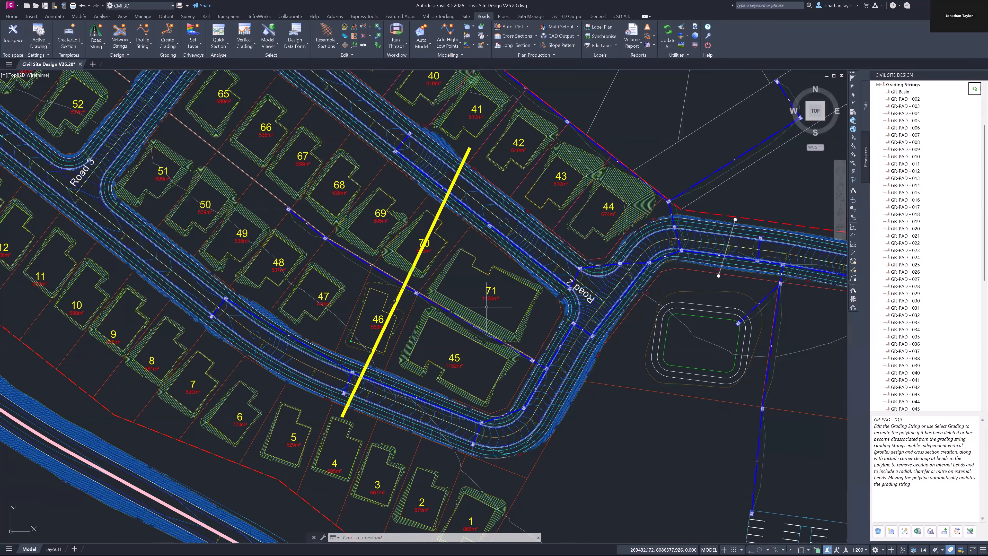
{"action": "scroll", "coordinate": [904, 142], "scroll_direction": "up", "scroll_amount": 2}
- Rename the GR-PAD - 002 grading string to PAD - DESIGN, update it, and locate it under Grading Strings in the project tree
{"action": "double_click", "coordinate": [904, 142]}
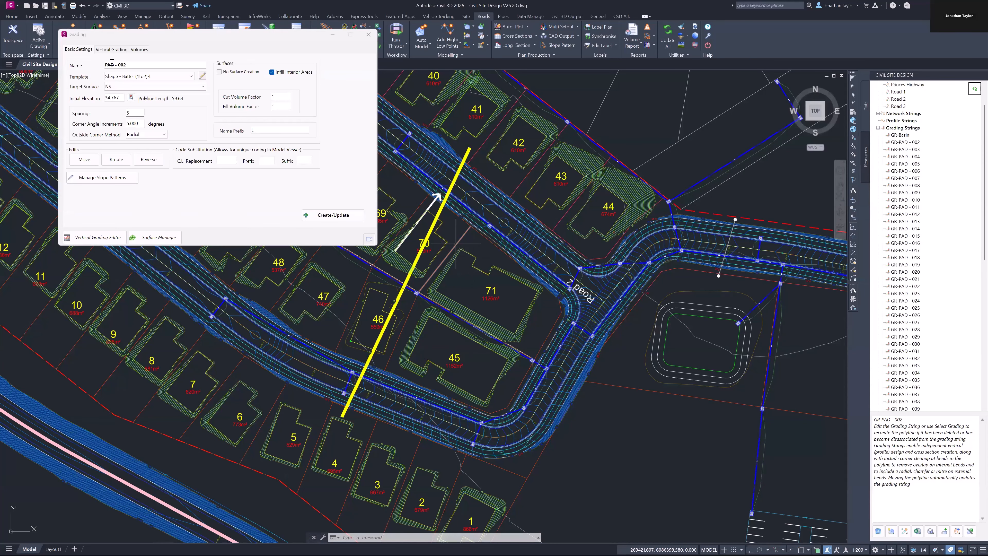
{"action": "double_click", "coordinate": [120, 64]}
{"action": "type", "text": "DESIGN"}
{"action": "left_click", "coordinate": [349, 217]}
{"action": "left_click", "coordinate": [367, 35]}
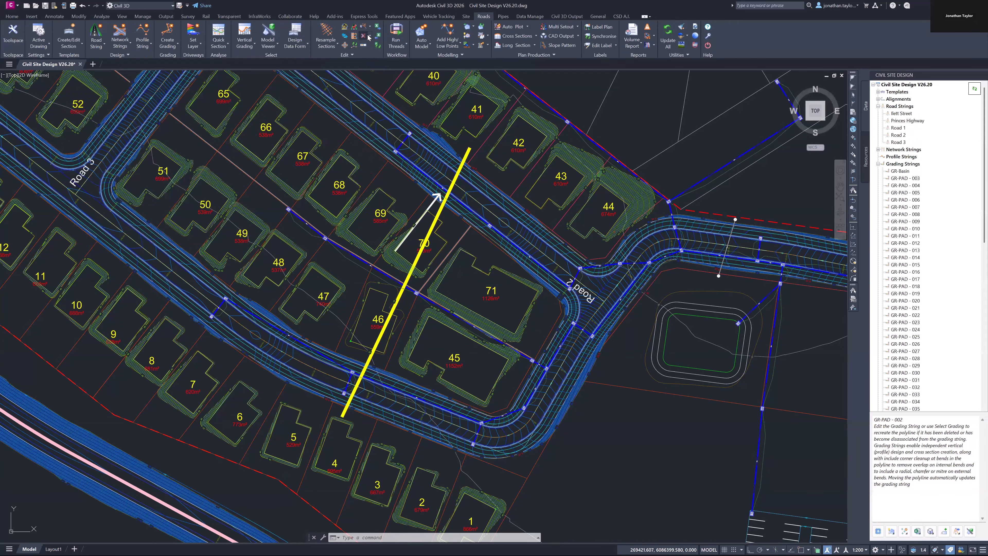
{"action": "scroll", "coordinate": [922, 142], "scroll_direction": "down", "scroll_amount": 15}
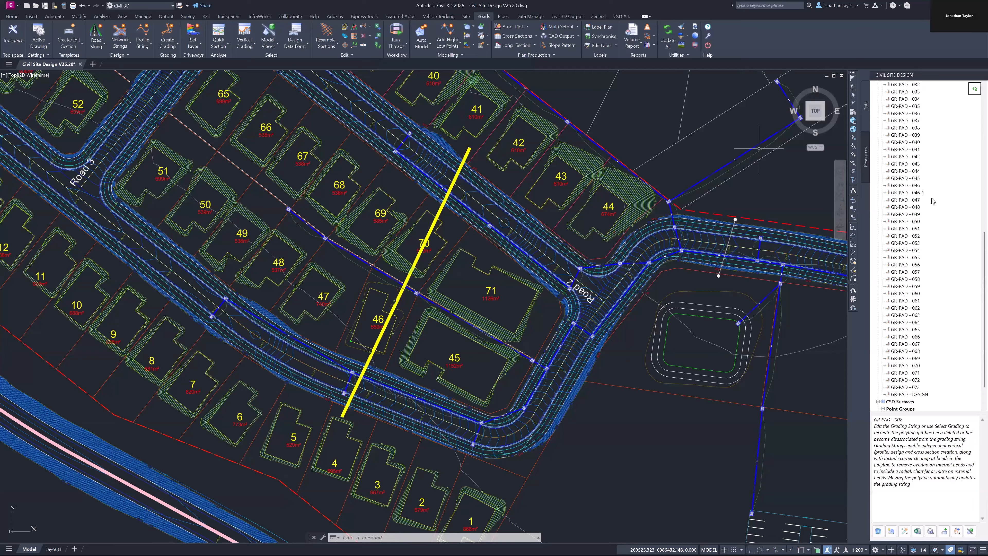
{"action": "left_click", "coordinate": [919, 372]}
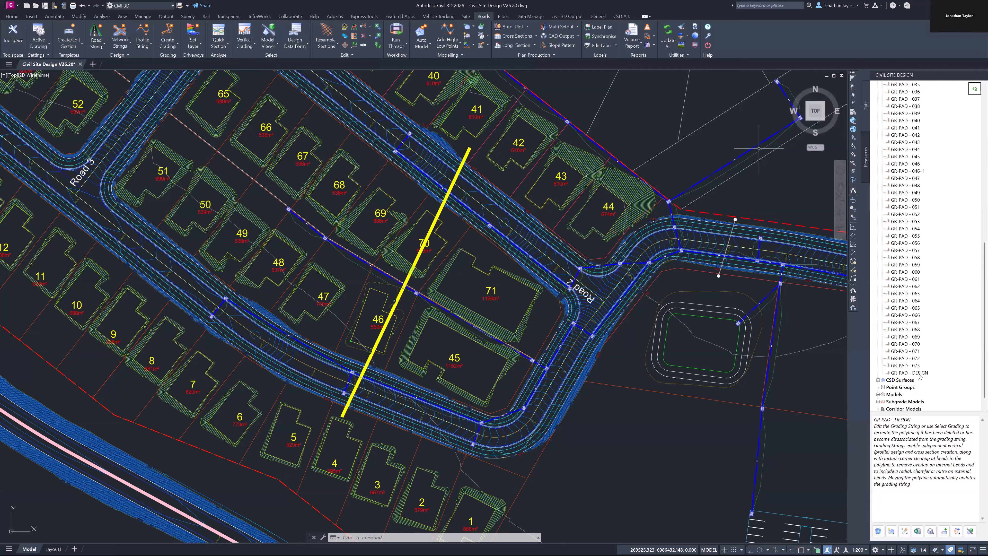
{"action": "mouse_move", "coordinate": [408, 202]}
{"action": "left_click", "coordinate": [466, 154]}
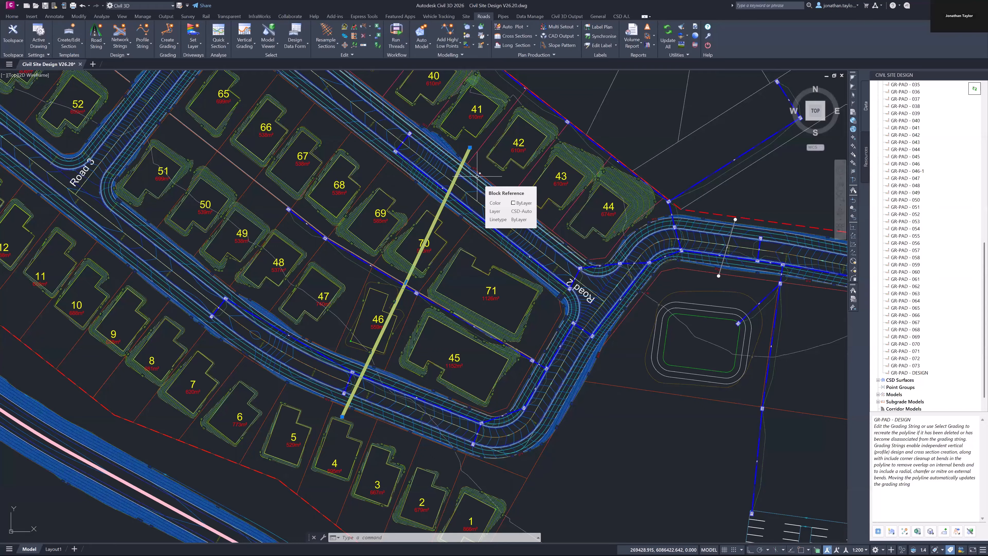
{"action": "middle_click_drag", "start_coordinate": [477, 175], "coordinate": [420, 180]}
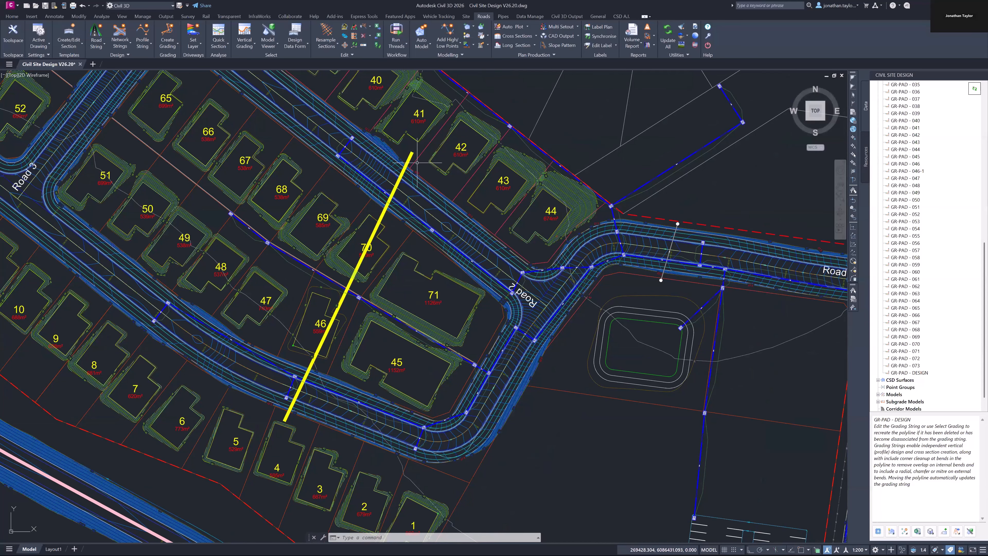
- Open the Design Base model for editing and include the grading strings from GR-PAD - 003 through GR-PAD - 023
{"action": "left_click", "coordinate": [877, 394]}
{"action": "double_click", "coordinate": [903, 401]}
{"action": "left_click", "coordinate": [151, 200]}
{"action": "left_click", "coordinate": [150, 344], "text": "shift"}
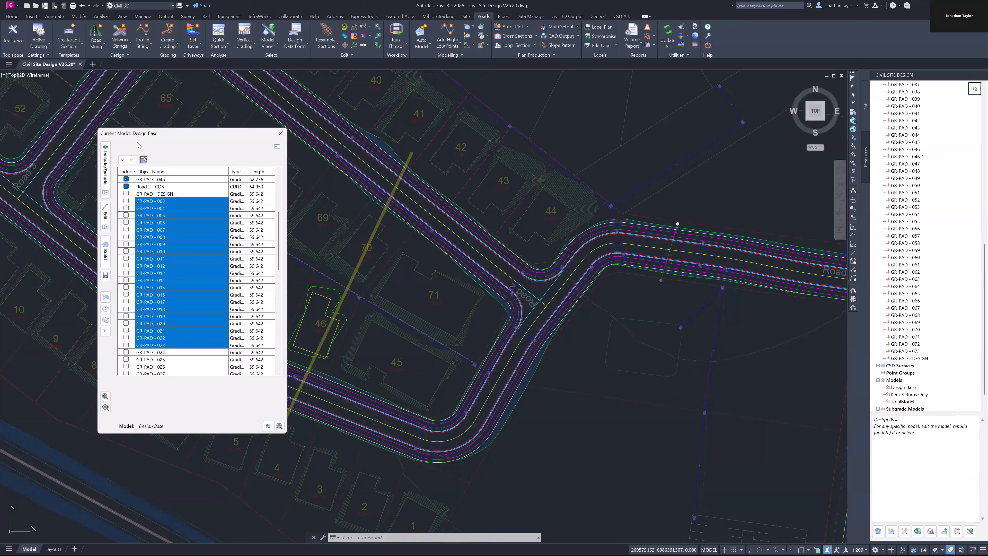
{"action": "left_click", "coordinate": [123, 159]}
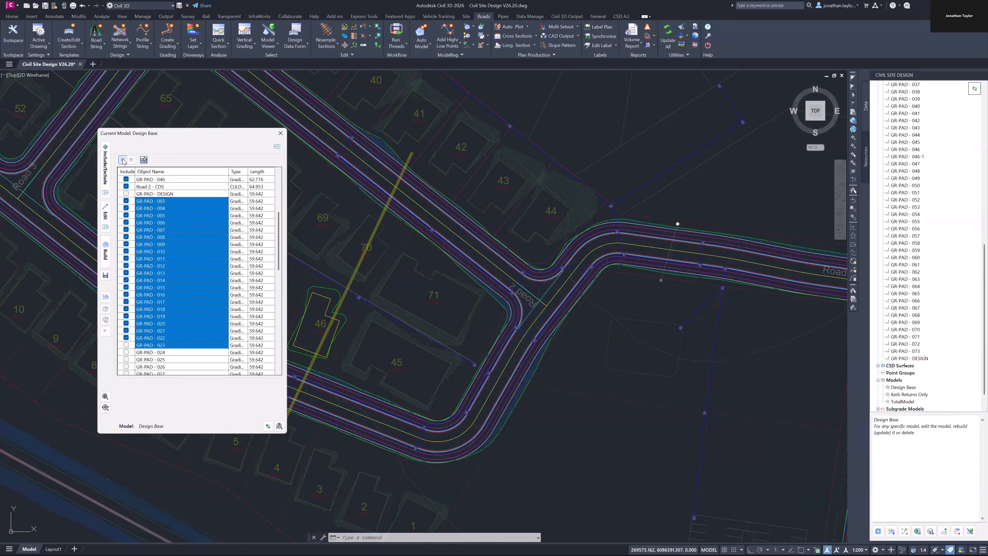
- Include the grading strings from GR-PAD - 024 through GR-PAD - 073 in the Design Base model
{"action": "scroll", "coordinate": [158, 319], "scroll_direction": "down", "scroll_amount": 4}
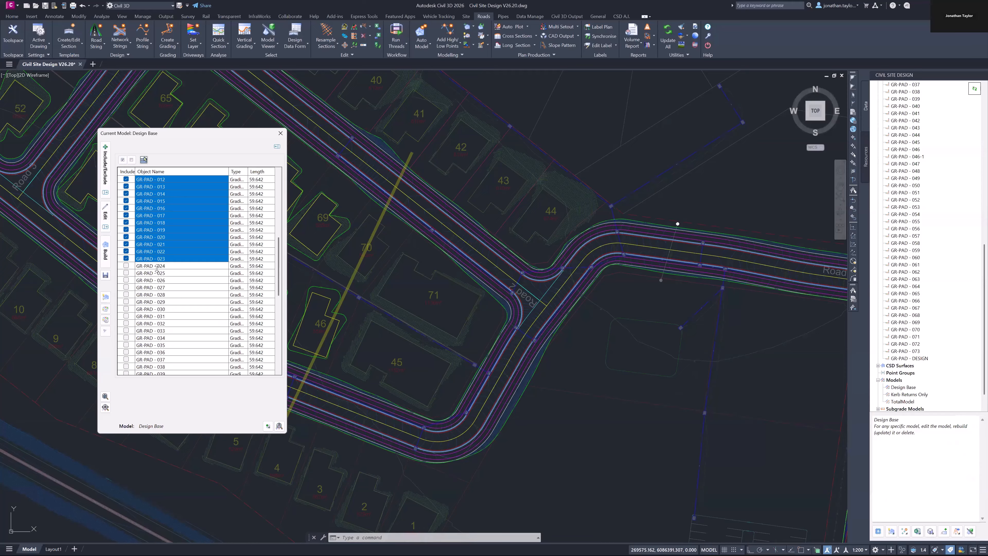
{"action": "left_click", "coordinate": [157, 266]}
{"action": "scroll", "coordinate": [159, 328], "scroll_direction": "down", "scroll_amount": 7}
{"action": "left_click", "coordinate": [143, 367], "text": "shift"}
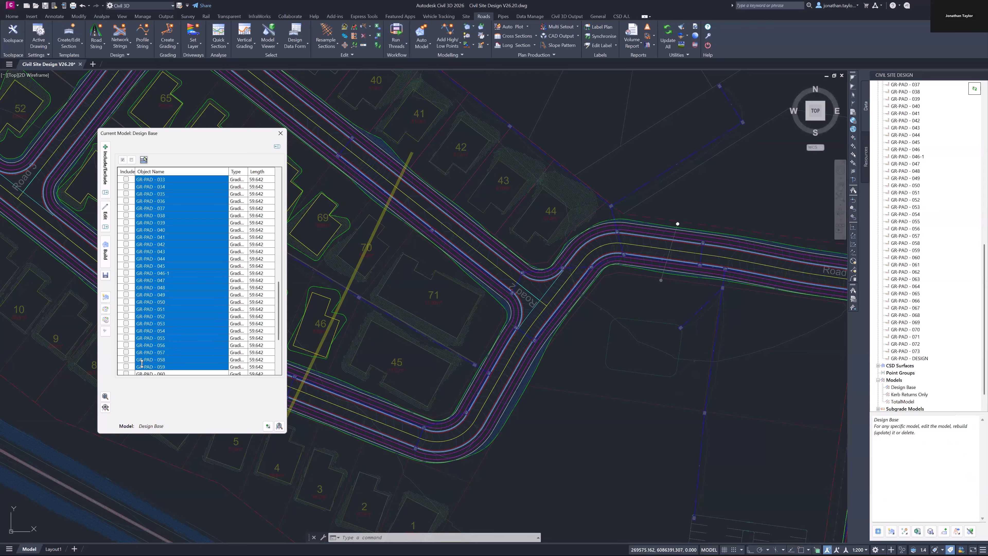
{"action": "left_click", "coordinate": [122, 160]}
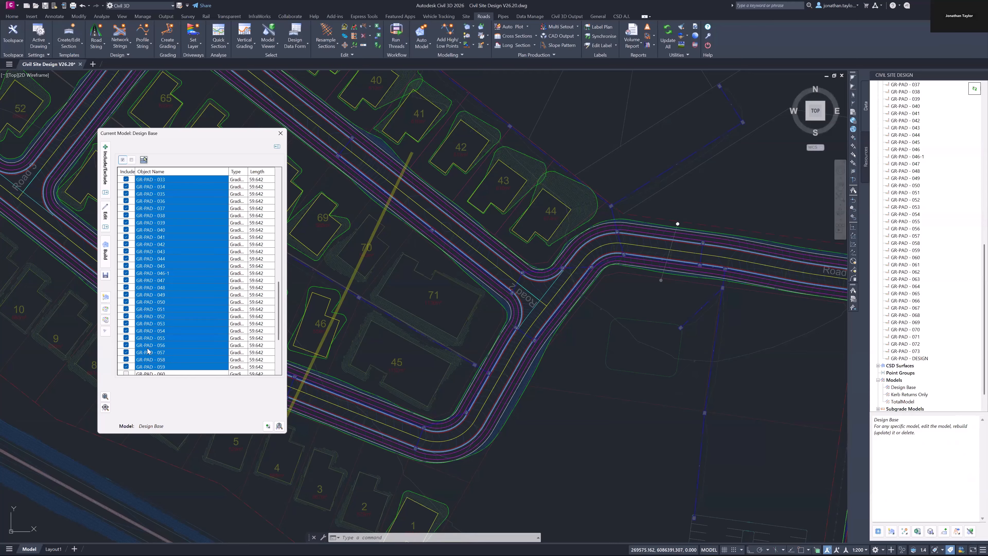
{"action": "scroll", "coordinate": [152, 311], "scroll_direction": "down", "scroll_amount": 5}
{"action": "left_click", "coordinate": [149, 273]}
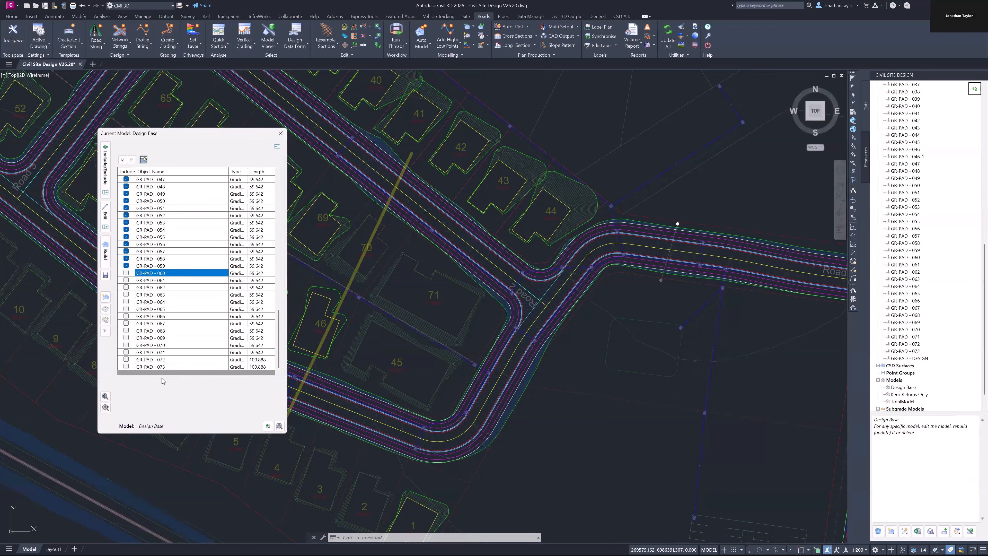
{"action": "left_click", "coordinate": [155, 367], "text": "shift"}
{"action": "left_click", "coordinate": [123, 160]}
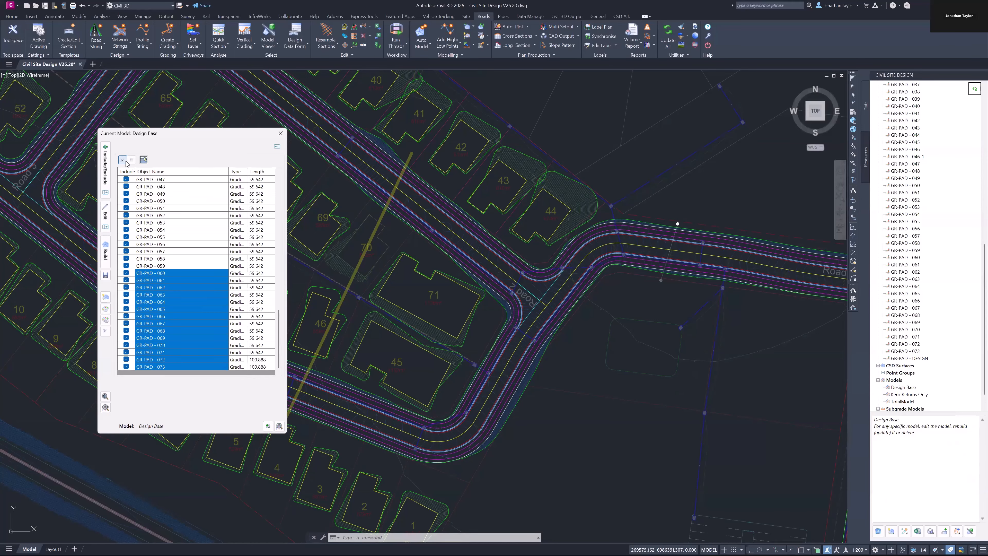
- Include the GR-PAD - DESIGN grading string in the Design Base model
{"action": "left_click", "coordinate": [143, 159]}
{"action": "scroll", "coordinate": [179, 269], "scroll_direction": "up", "scroll_amount": 10}
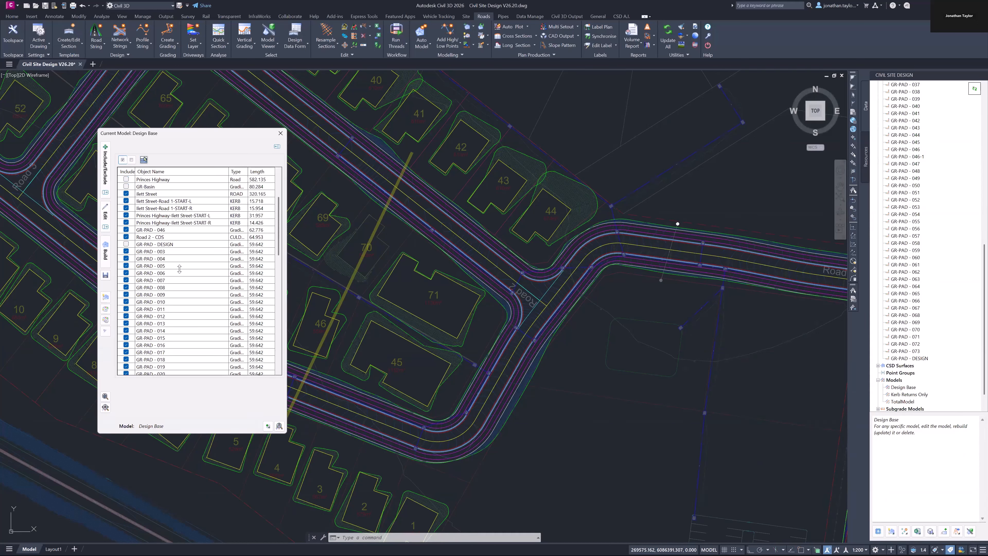
{"action": "scroll", "coordinate": [179, 268], "scroll_direction": "up", "scroll_amount": 1}
{"action": "left_click", "coordinate": [126, 265]}
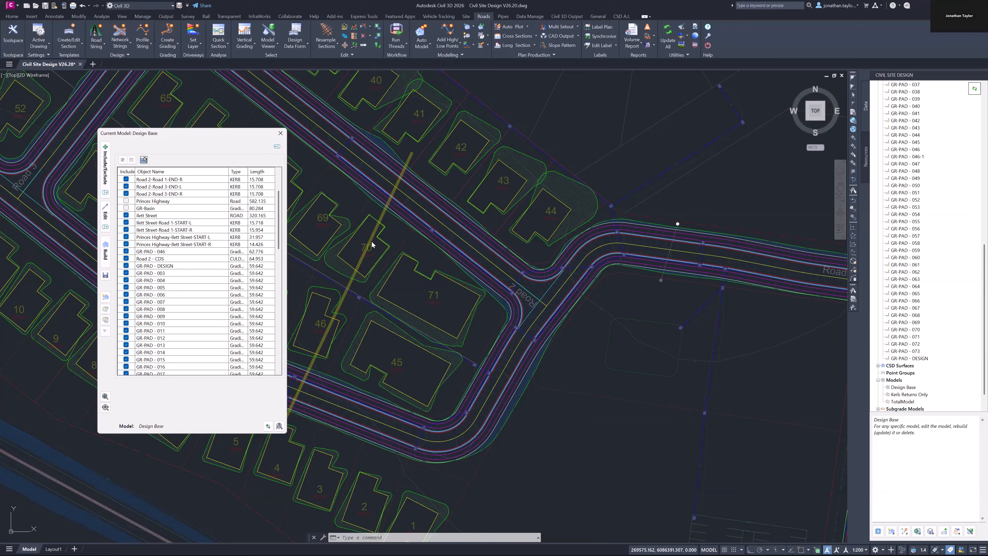
- Exclude the later block of pad grading strings, ending at GR-PAD - 073, from the Design Base model
{"action": "scroll", "coordinate": [168, 313], "scroll_direction": "down", "scroll_amount": 5}
{"action": "left_click", "coordinate": [162, 296]}
{"action": "scroll", "coordinate": [162, 299], "scroll_direction": "down", "scroll_amount": 14}
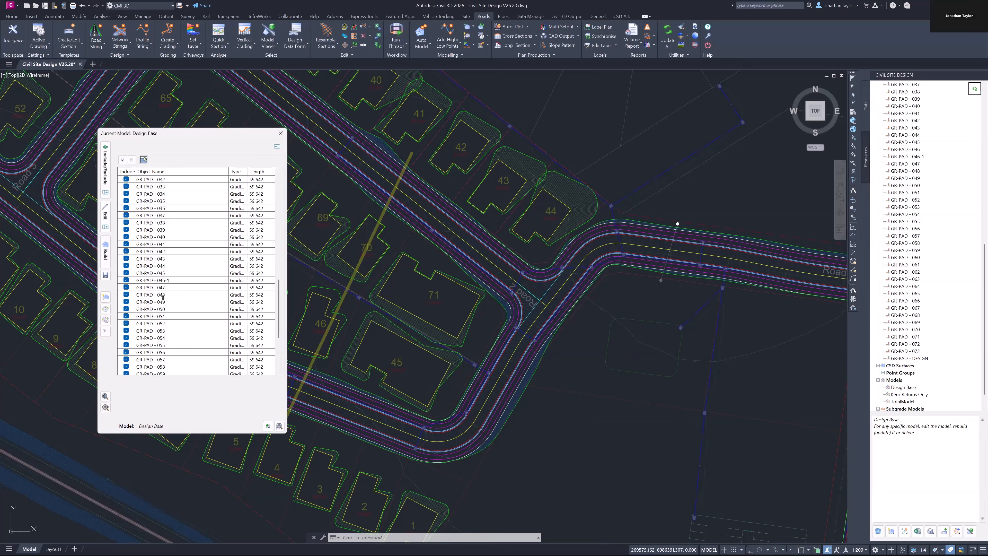
{"action": "left_click", "coordinate": [157, 366], "text": "shift"}
{"action": "left_click", "coordinate": [131, 160]}
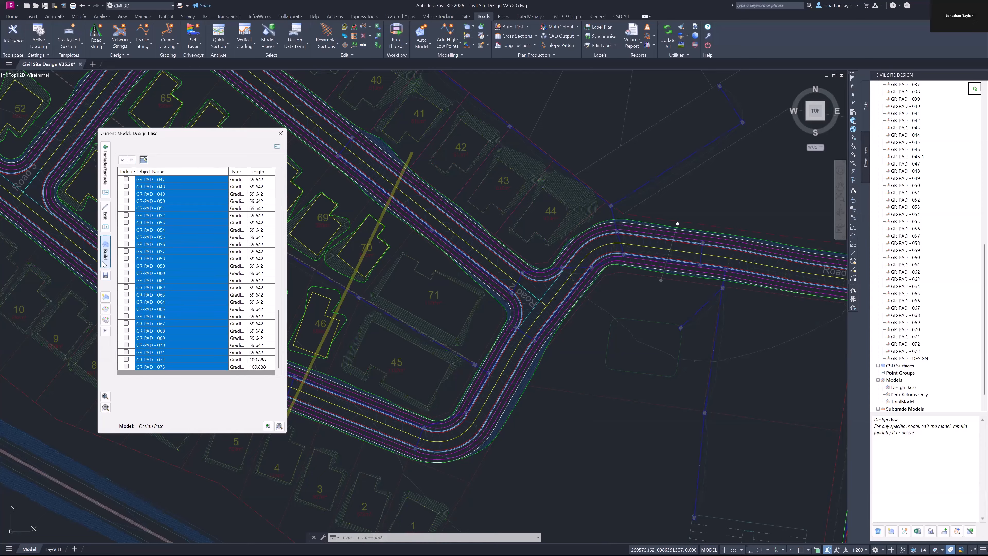
- Save the Design Base model, close its editor, and dismiss the Toggle Display/Updates dialog without changes
{"action": "left_click", "coordinate": [105, 275]}
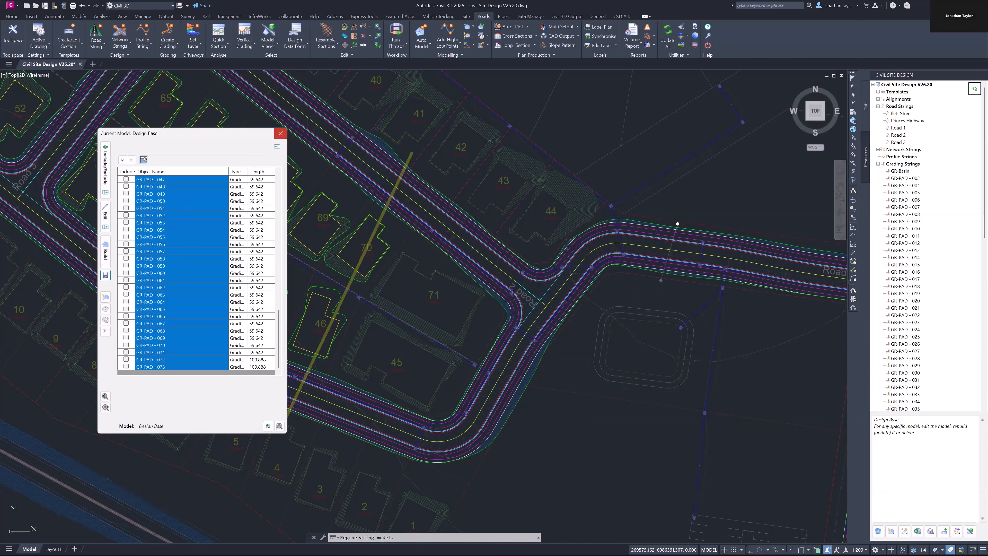
{"action": "left_click", "coordinate": [280, 133]}
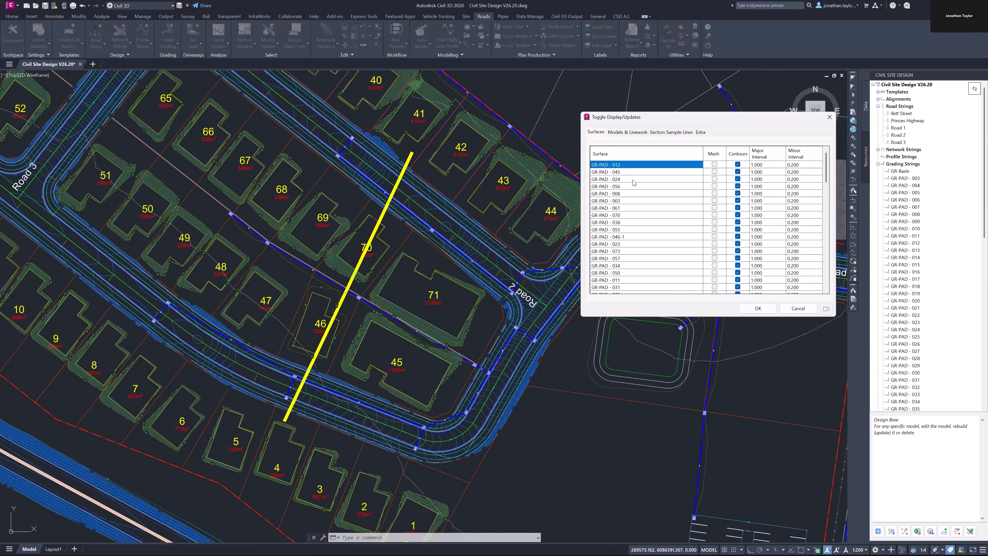
{"action": "left_click", "coordinate": [829, 117]}
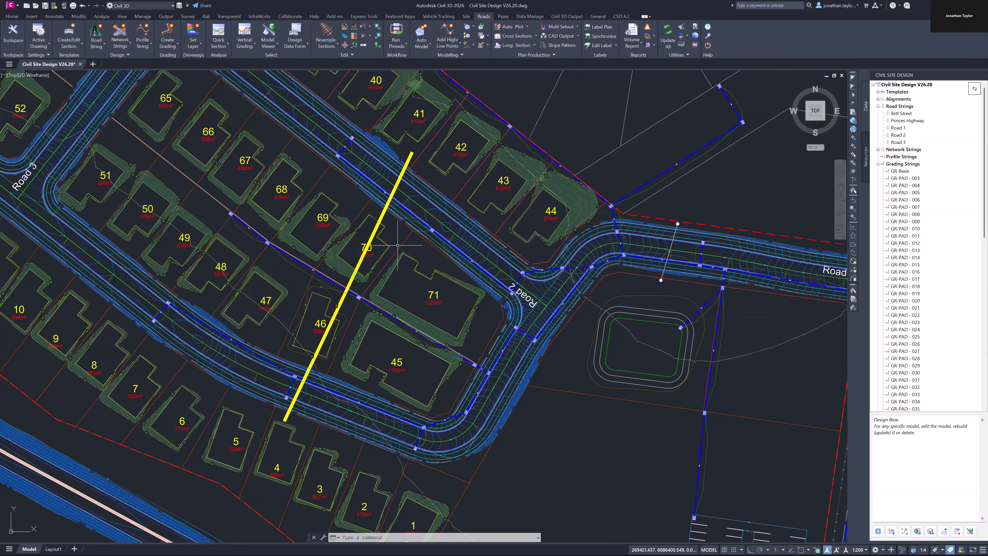
{"action": "middle_click_drag", "start_coordinate": [398, 245], "coordinate": [485, 235]}
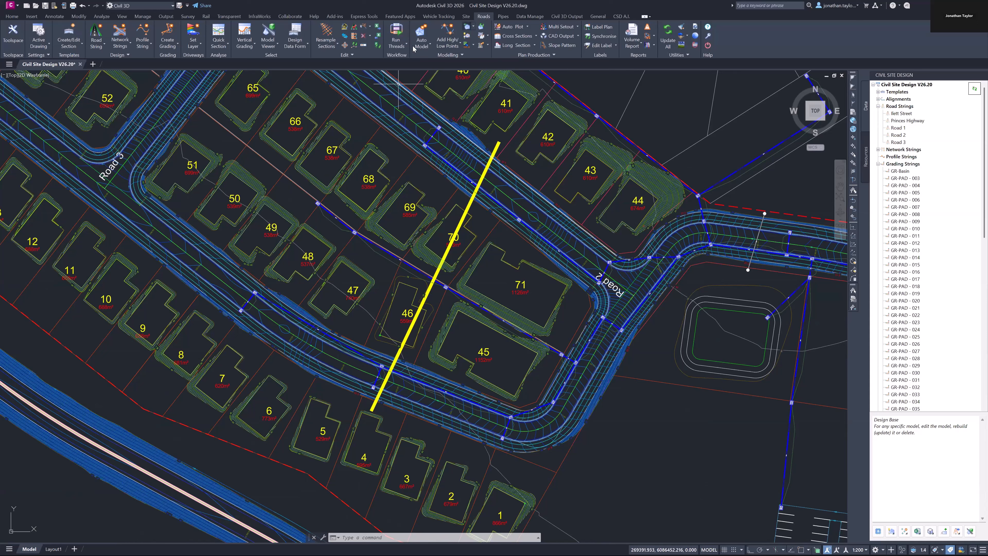
{"action": "key", "text": "ctrl"}
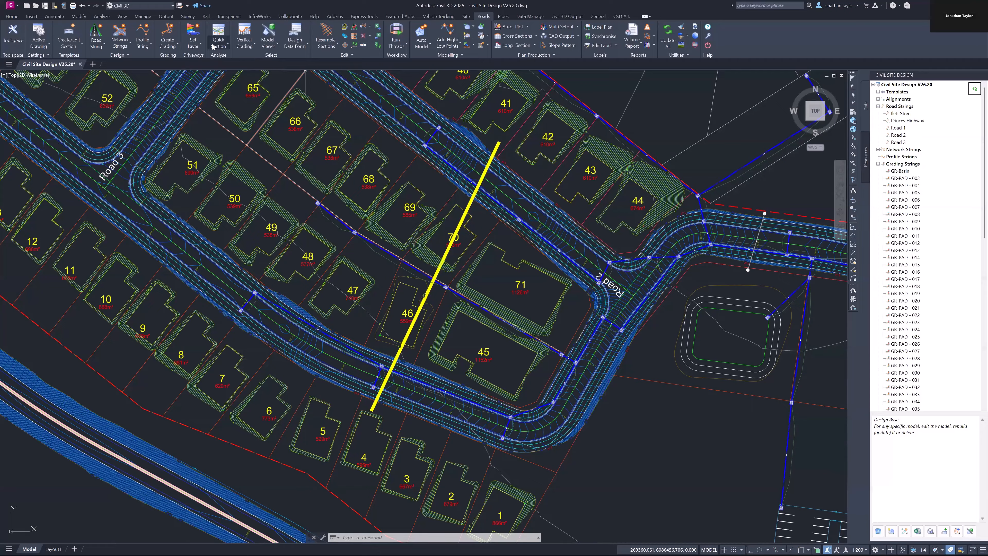
{"action": "left_click", "coordinate": [213, 47]}
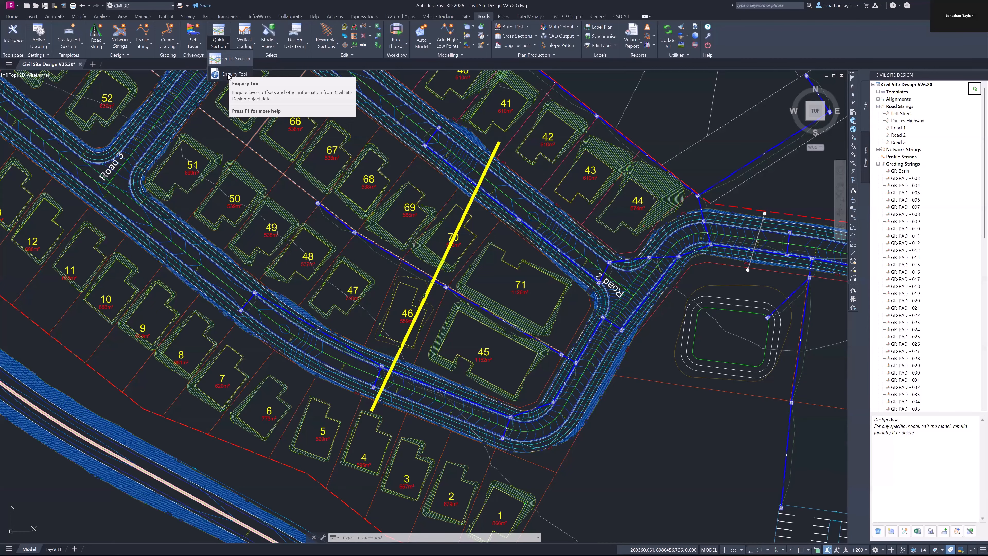
{"action": "left_click", "coordinate": [234, 60]}
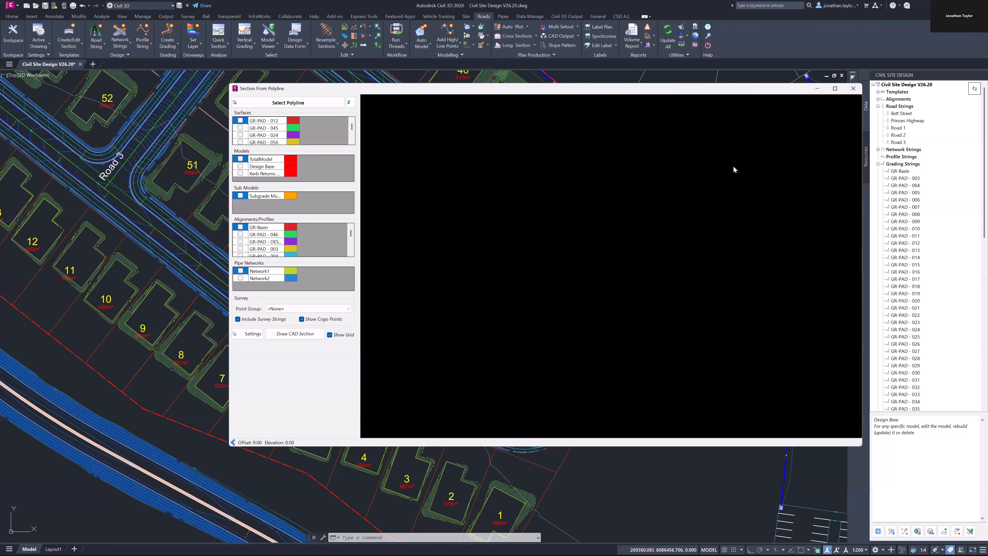
{"action": "left_click", "coordinate": [853, 86]}
- Open Quick Section from the grading string commands and arrange its window so the yellow section line stays in view
{"action": "mouse_move", "coordinate": [891, 359]}
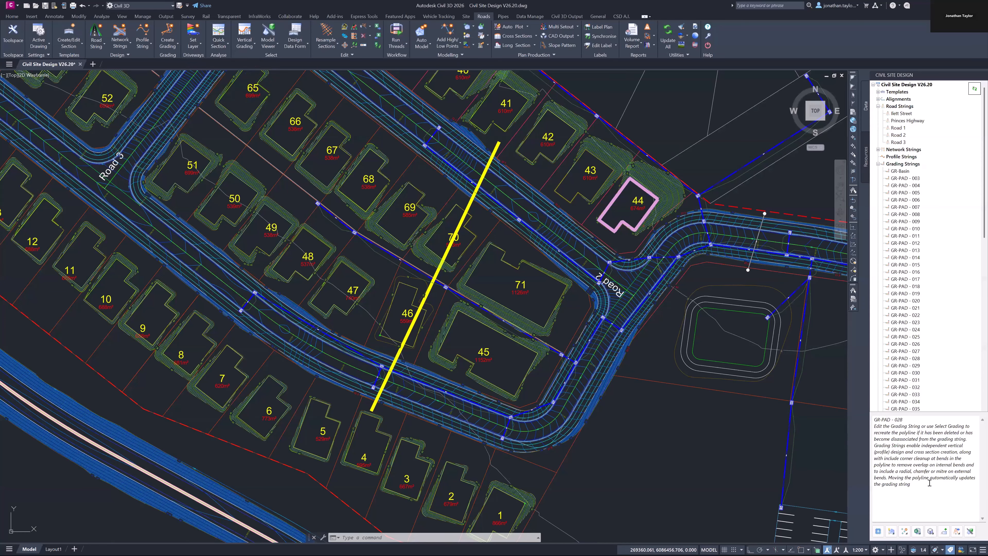
{"action": "left_click", "coordinate": [931, 532]}
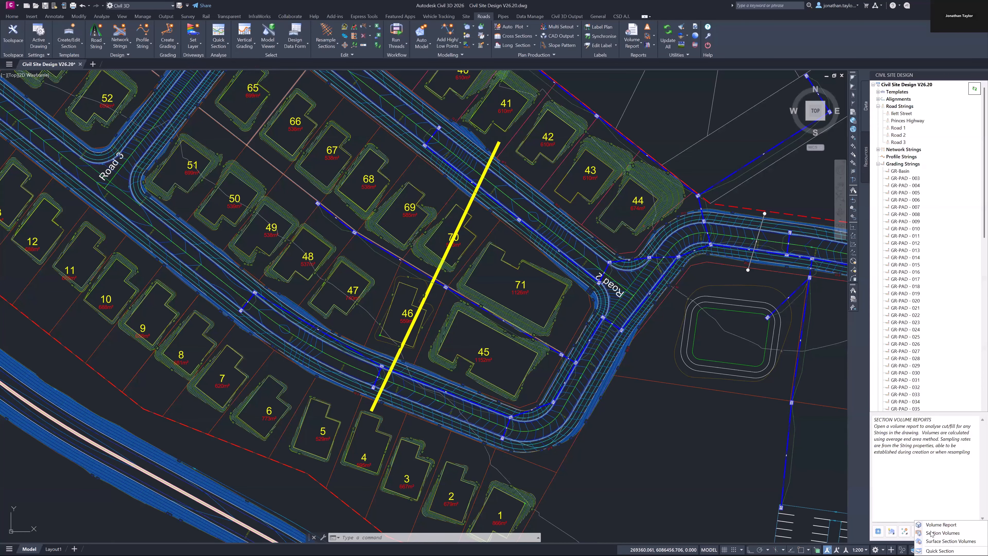
{"action": "left_click", "coordinate": [941, 548]}
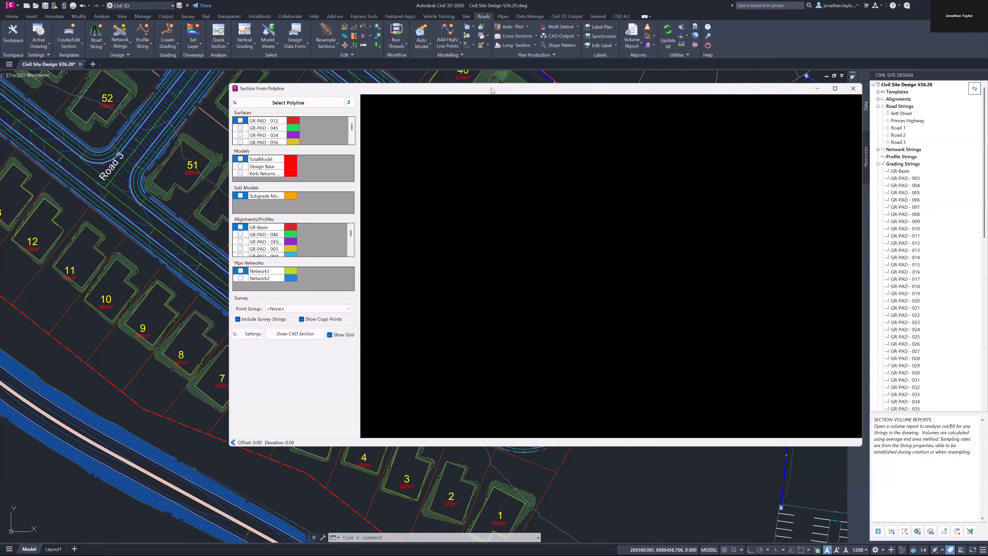
{"action": "left_click_drag", "start_coordinate": [491, 90], "coordinate": [264, 28]}
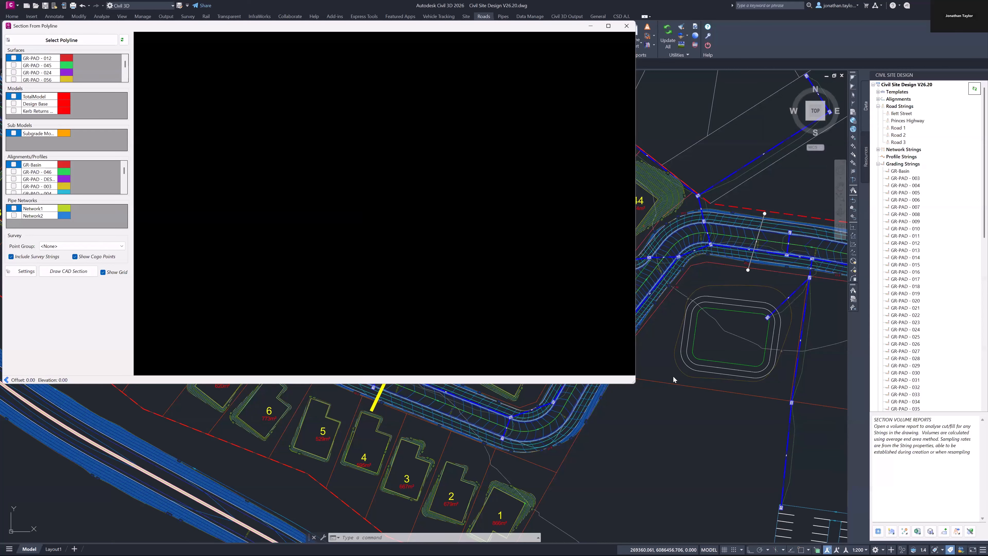
{"action": "middle_click_drag", "start_coordinate": [661, 375], "coordinate": [816, 382]}
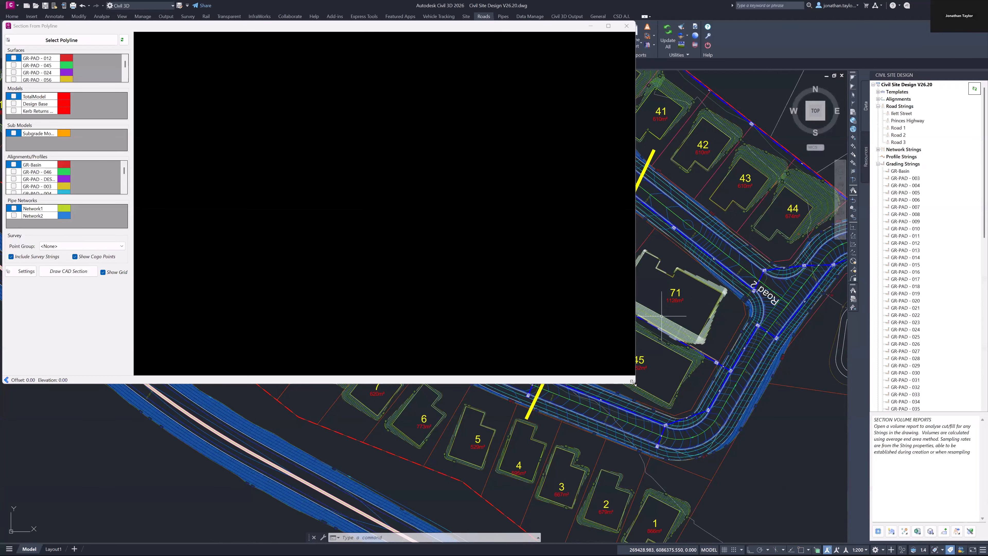
{"action": "left_click_drag", "start_coordinate": [633, 382], "coordinate": [519, 375]}
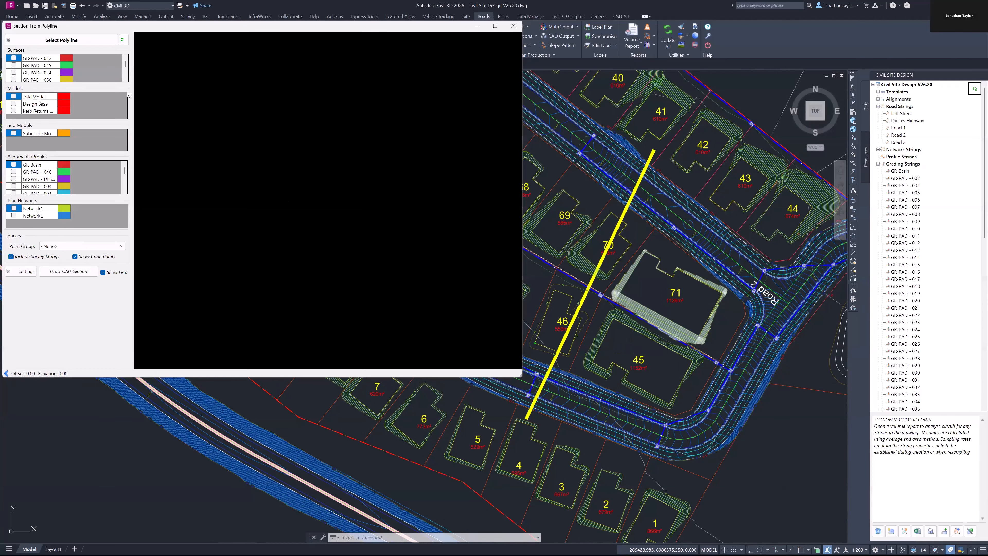
- View a cross section along the yellow polyline through lots 70 and 46, and close the section window
{"action": "left_click", "coordinate": [82, 40]}
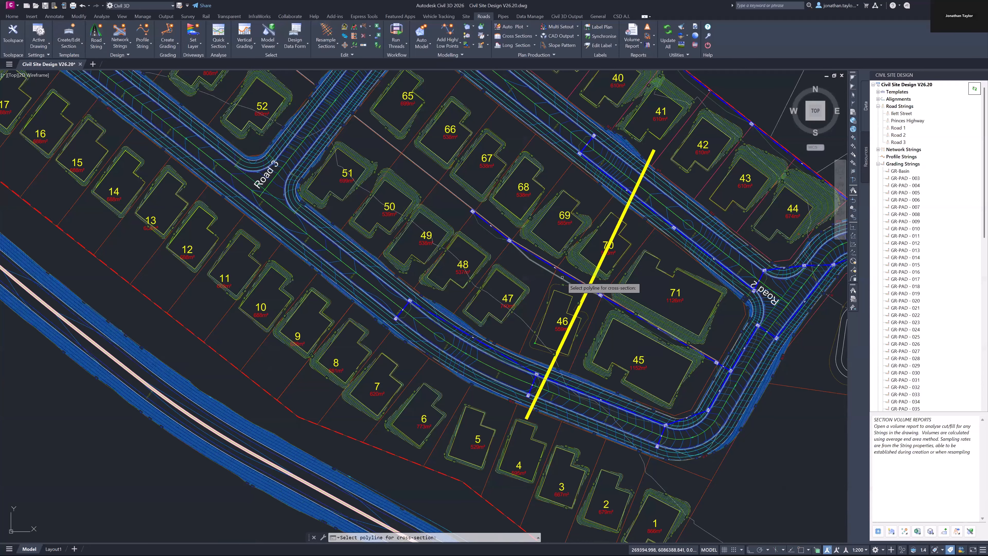
{"action": "left_click", "coordinate": [625, 211]}
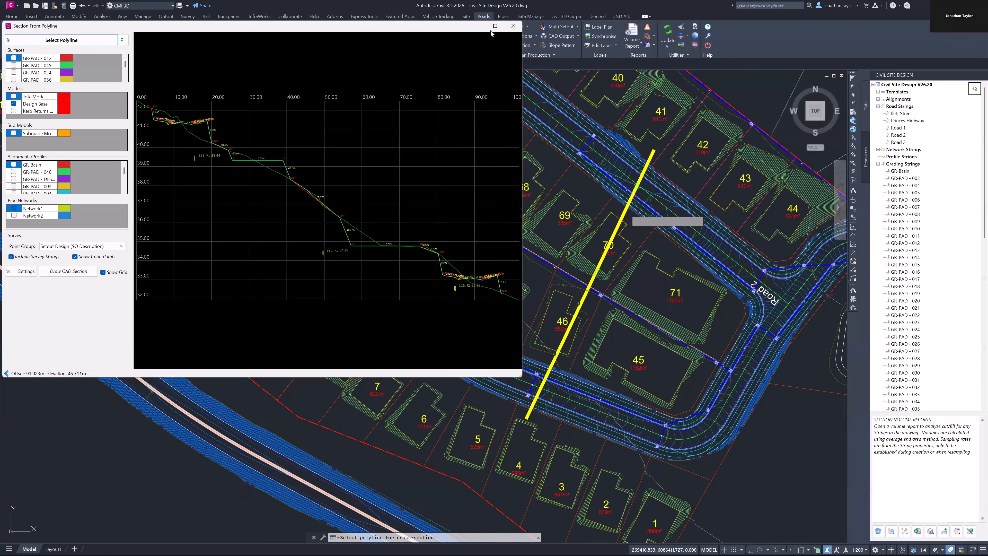
{"action": "left_click", "coordinate": [513, 26]}
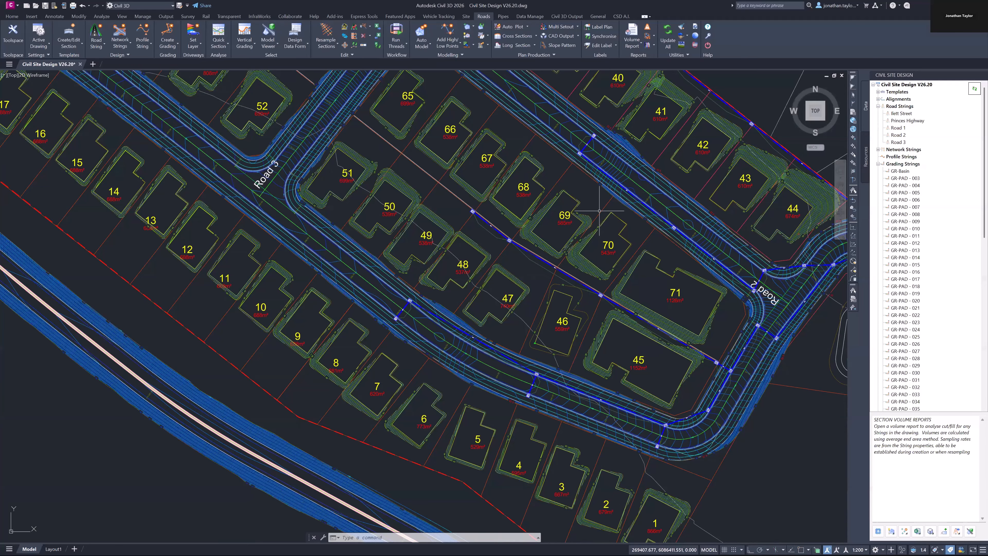
- Draw a straight polyline across lots 70 and 46, running from Road 2 to the road beside lots 4 and 5
{"action": "type", "text": "pl"}
{"action": "key", "text": "Return"}
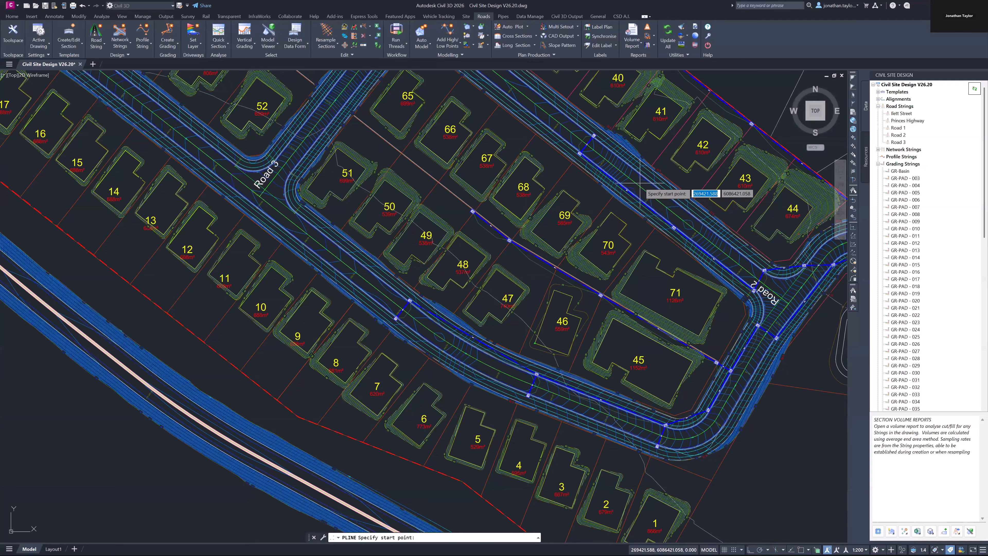
{"action": "left_click", "coordinate": [648, 154]}
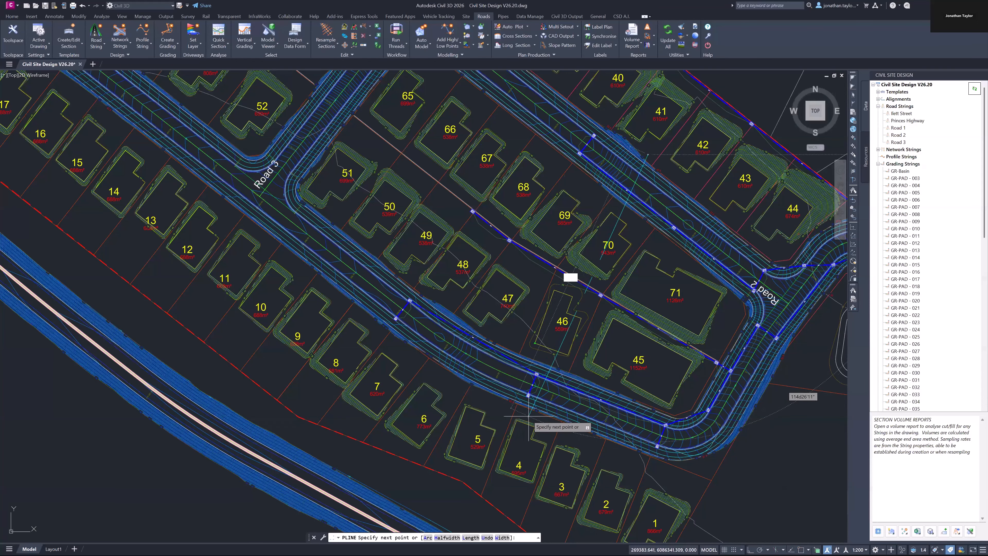
{"action": "key", "text": "Escape"}
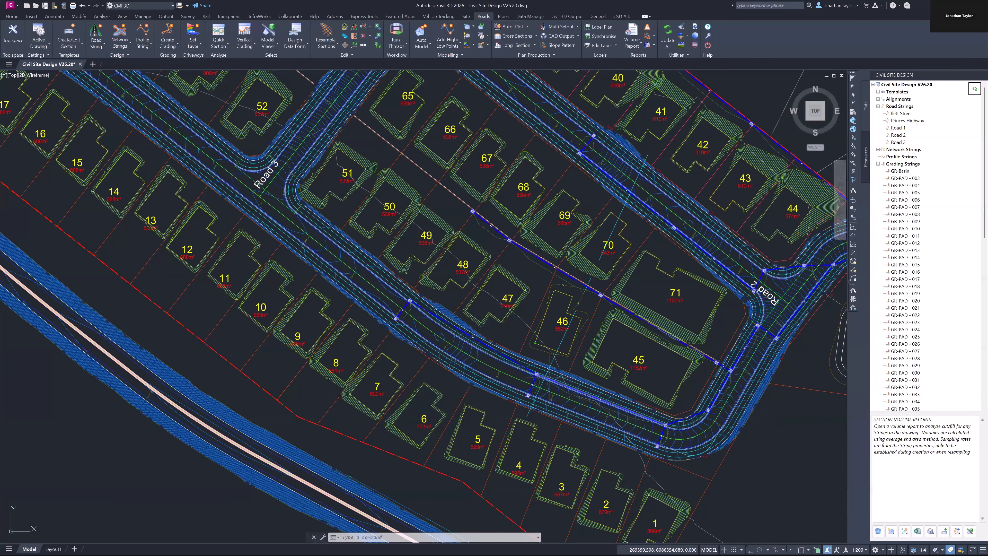
- Set the new section polyline's width to 1
{"action": "double_click", "coordinate": [620, 213]}
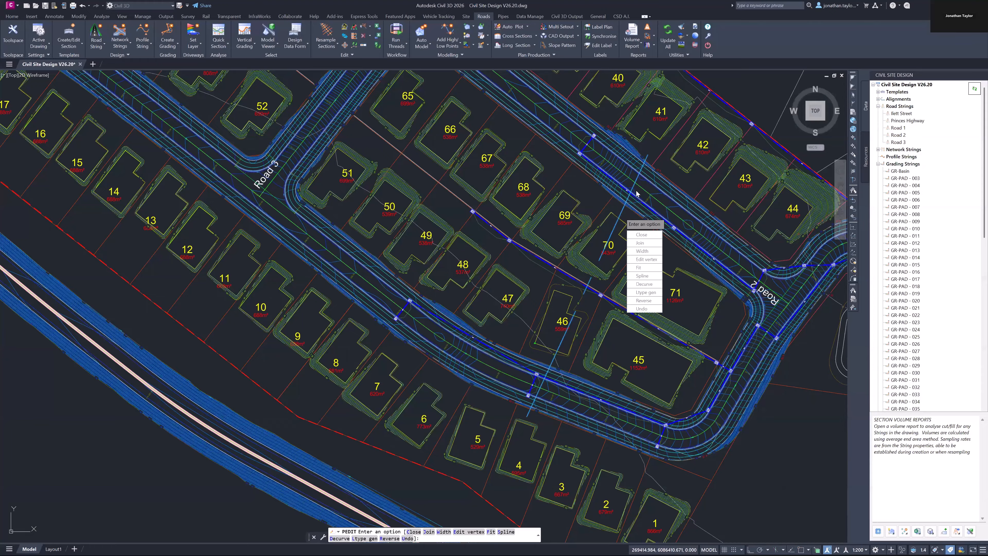
{"action": "type", "text": "w"}
{"action": "key", "text": "Return"}
{"action": "type", "text": "1"}
{"action": "key", "text": "Return"}
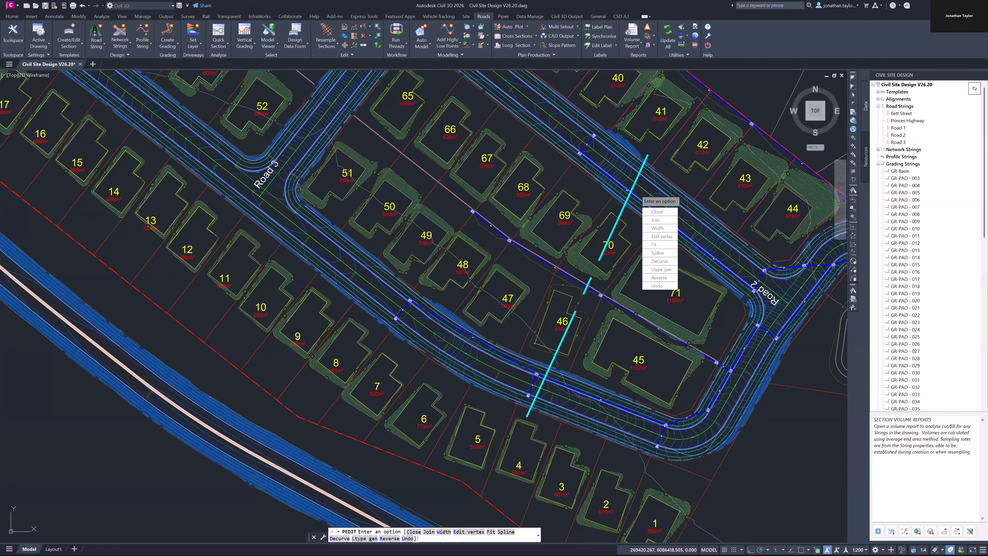
{"action": "key", "text": "Escape"}
{"action": "left_click", "coordinate": [621, 213]}
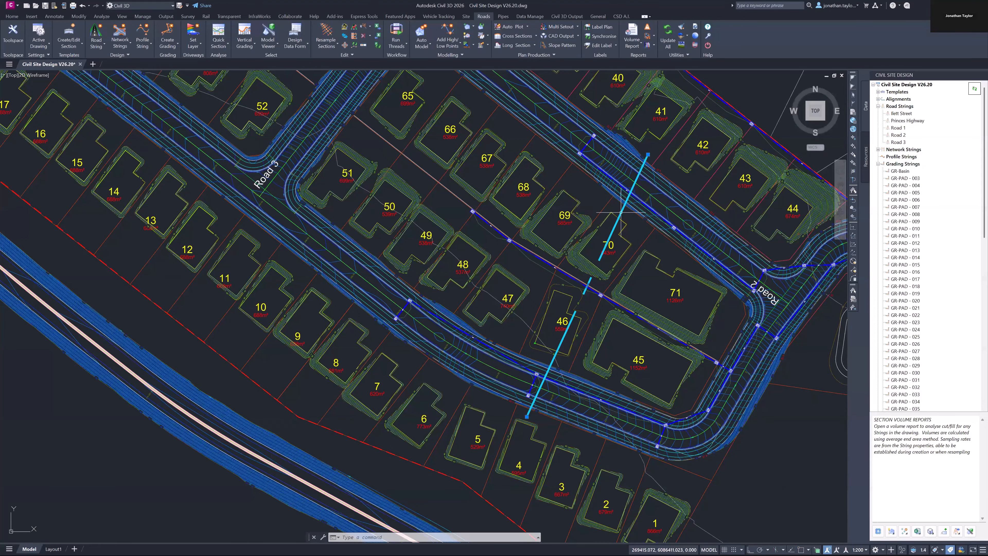
{"action": "key", "text": "Escape"}
- Open Quick Section and generate the cross section along the thickened polyline through lots 70 and 46
{"action": "left_click", "coordinate": [930, 530]}
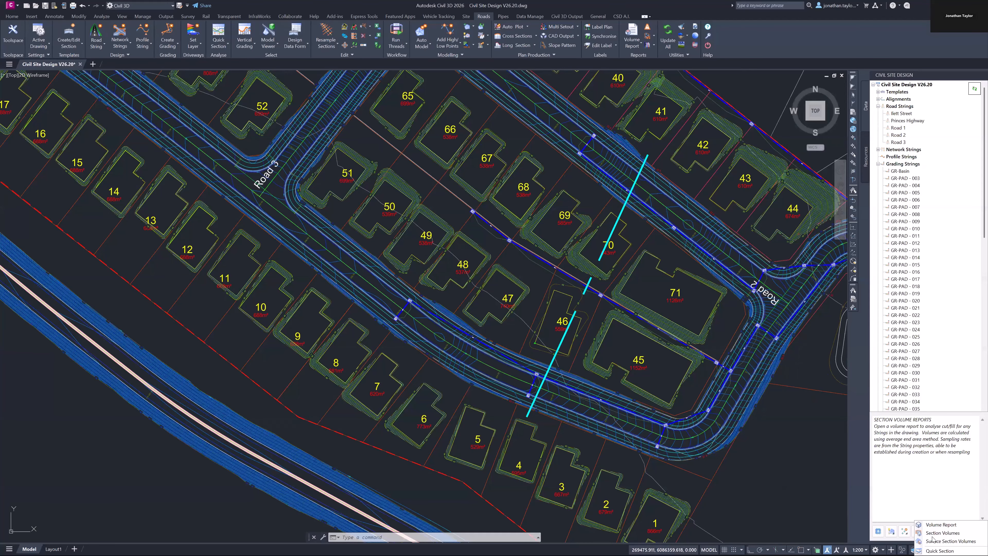
{"action": "left_click", "coordinate": [933, 550]}
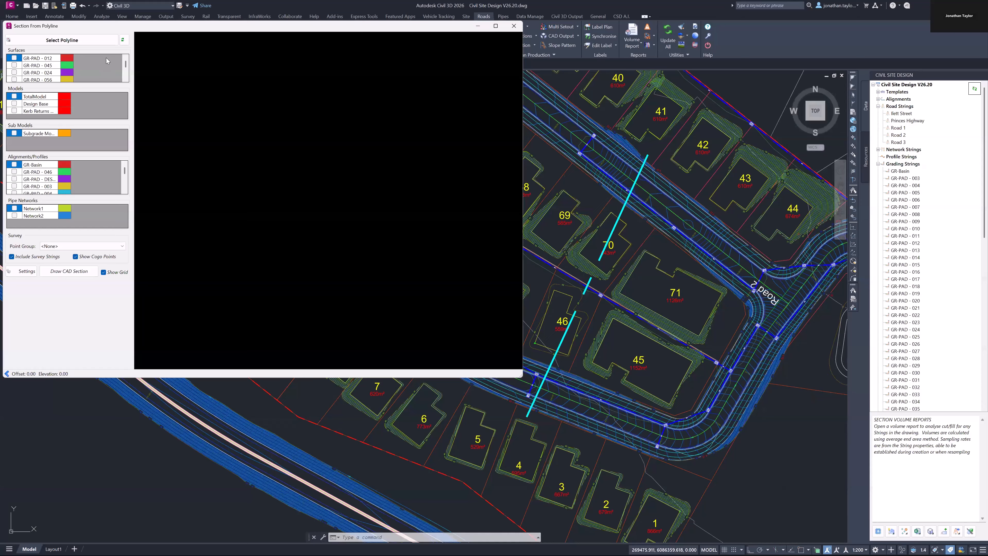
{"action": "left_click", "coordinate": [63, 41]}
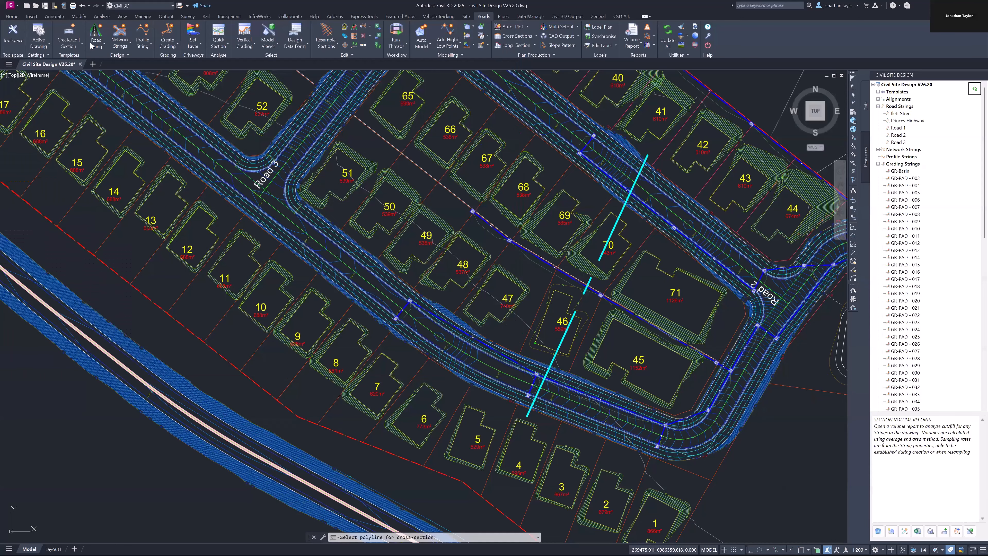
{"action": "left_click", "coordinate": [622, 210]}
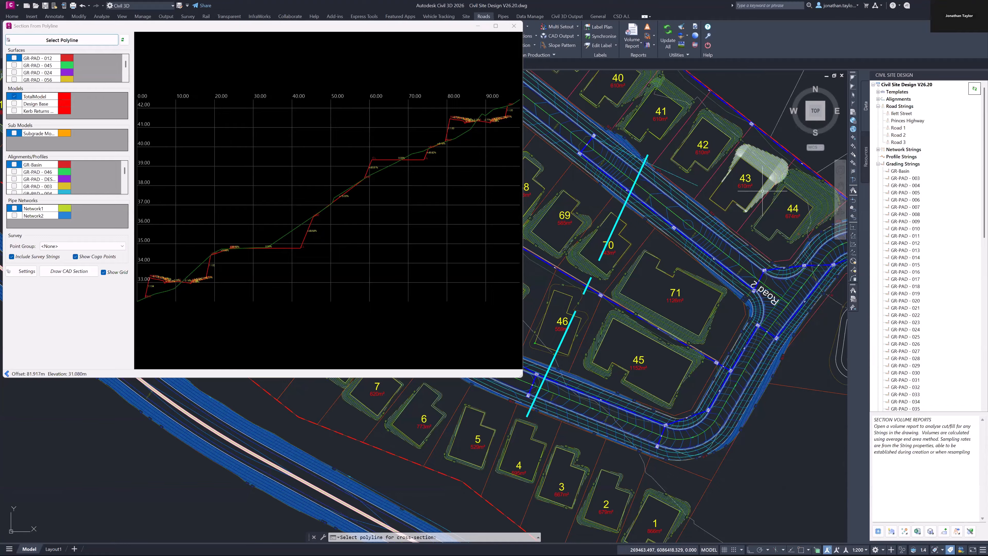
- Stretch the section polyline's endpoints to new positions, reversing its direction while keeping it across lots 70 and 46
{"action": "left_click", "coordinate": [649, 158]}
{"action": "left_click", "coordinate": [647, 155]}
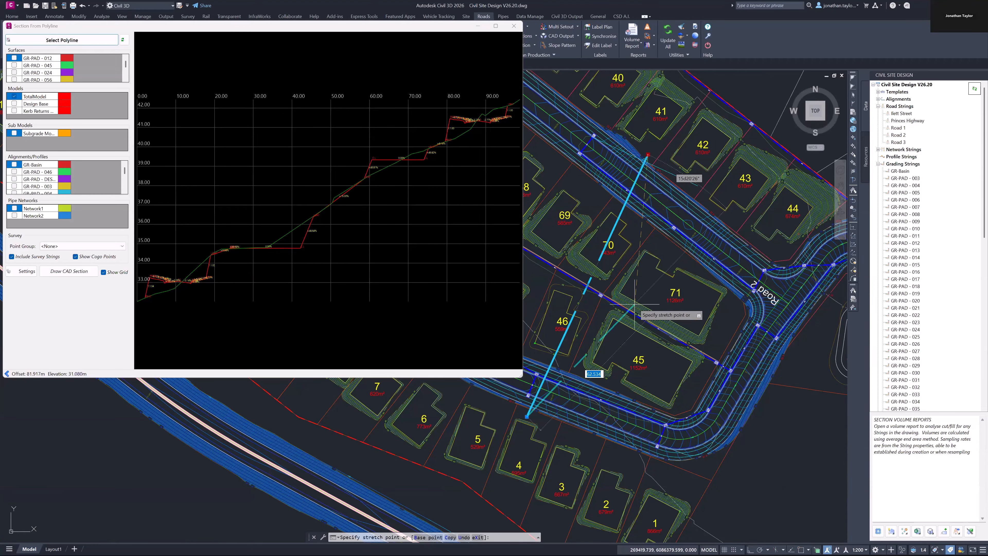
{"action": "left_click", "coordinate": [548, 424]}
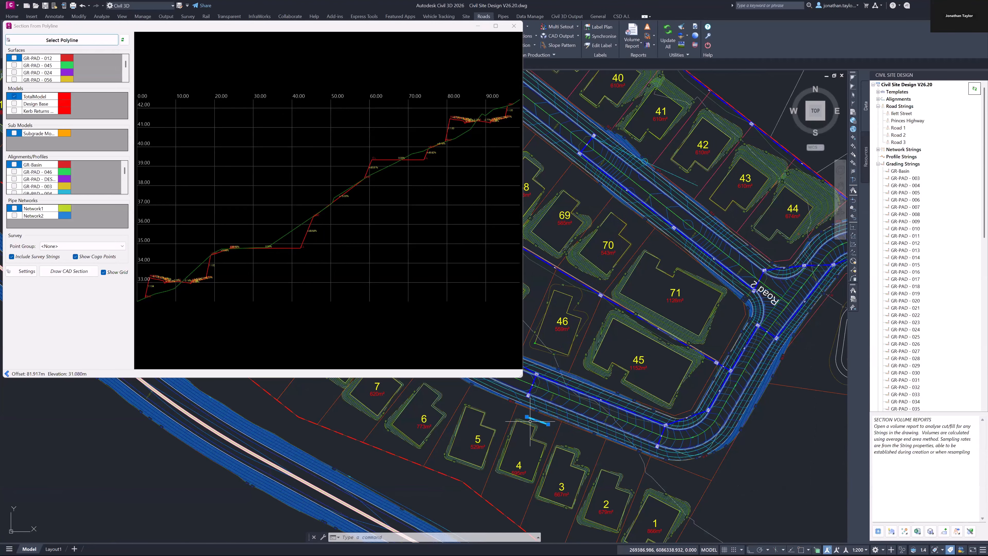
{"action": "left_click", "coordinate": [526, 416]}
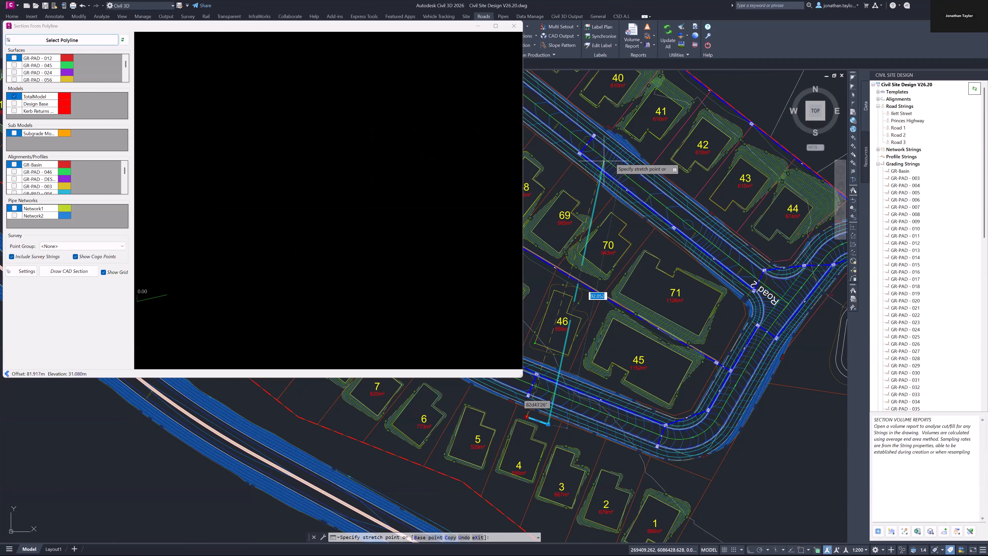
{"action": "left_click", "coordinate": [643, 148]}
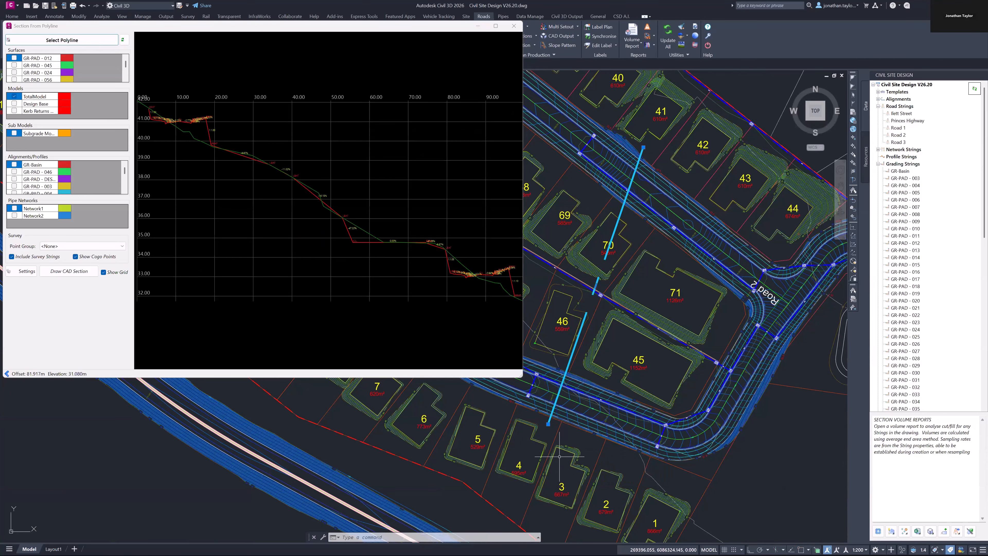
{"action": "left_click", "coordinate": [547, 424]}
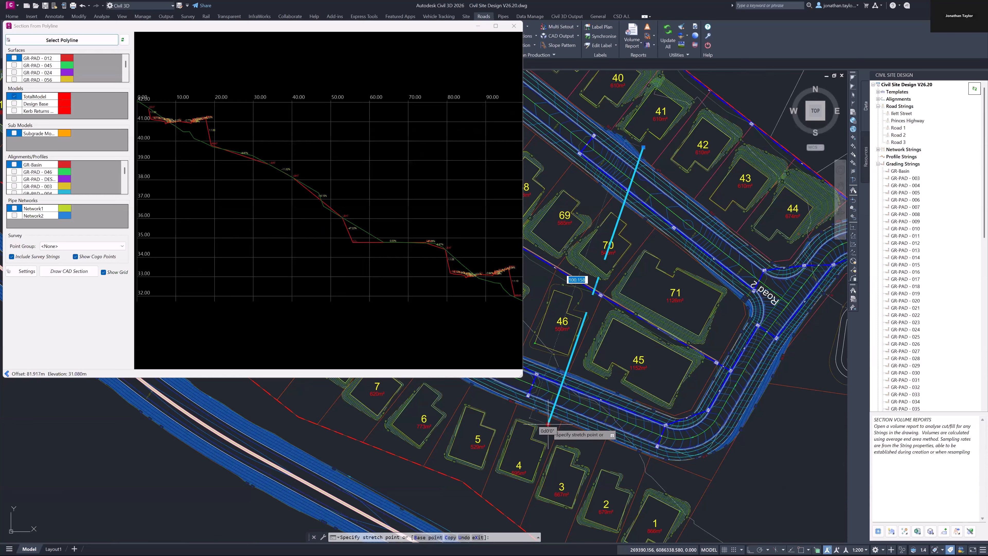
{"action": "left_click", "coordinate": [524, 419]}
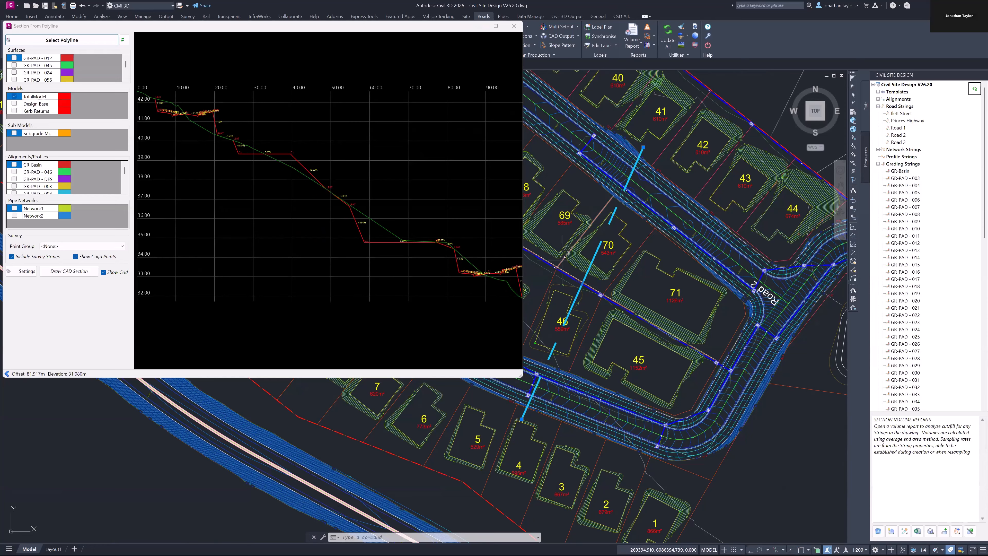
- Add a vertex to the middle of the section polyline, bending it into lot 69's pad
{"action": "mouse_move", "coordinate": [583, 284]}
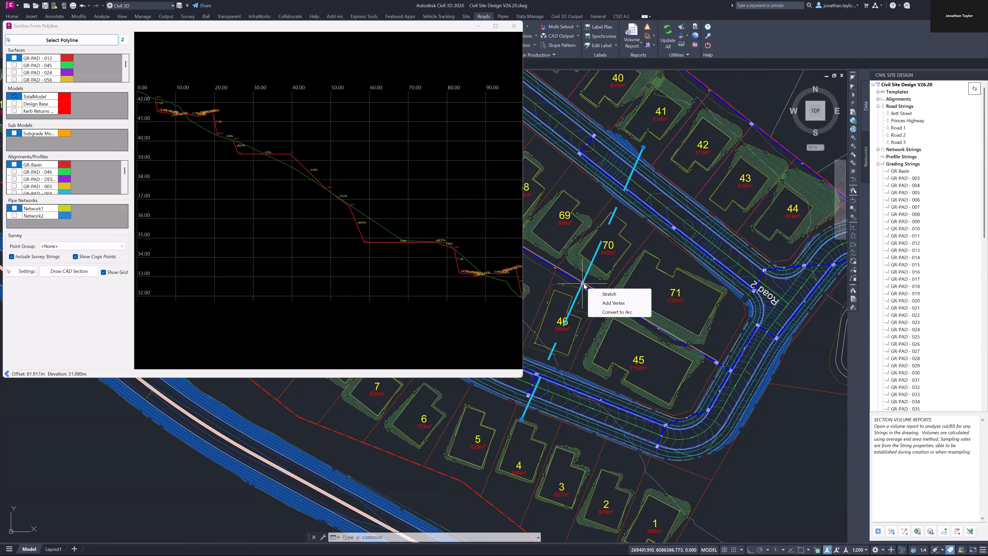
{"action": "left_click", "coordinate": [614, 303]}
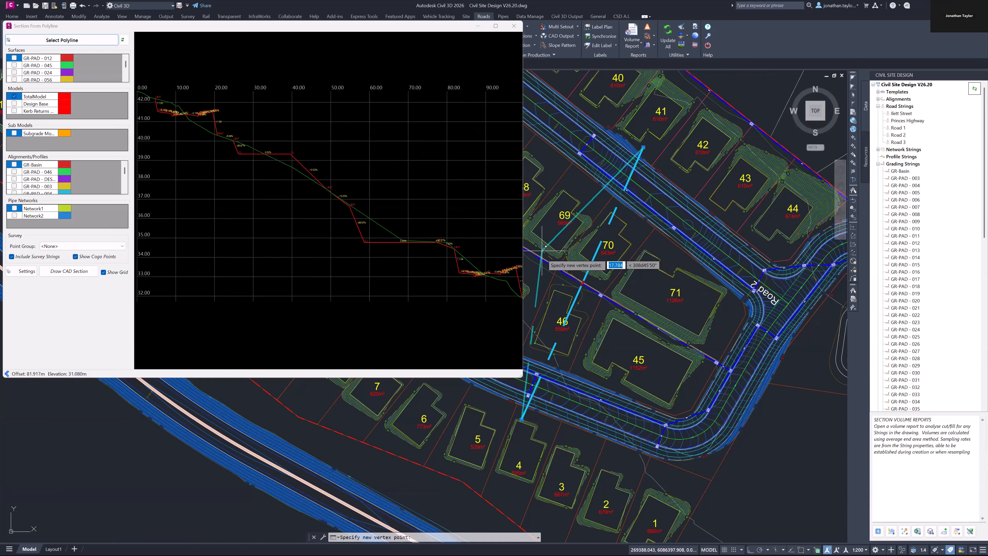
{"action": "left_click", "coordinate": [556, 239]}
{"action": "mouse_move", "coordinate": [557, 242]}
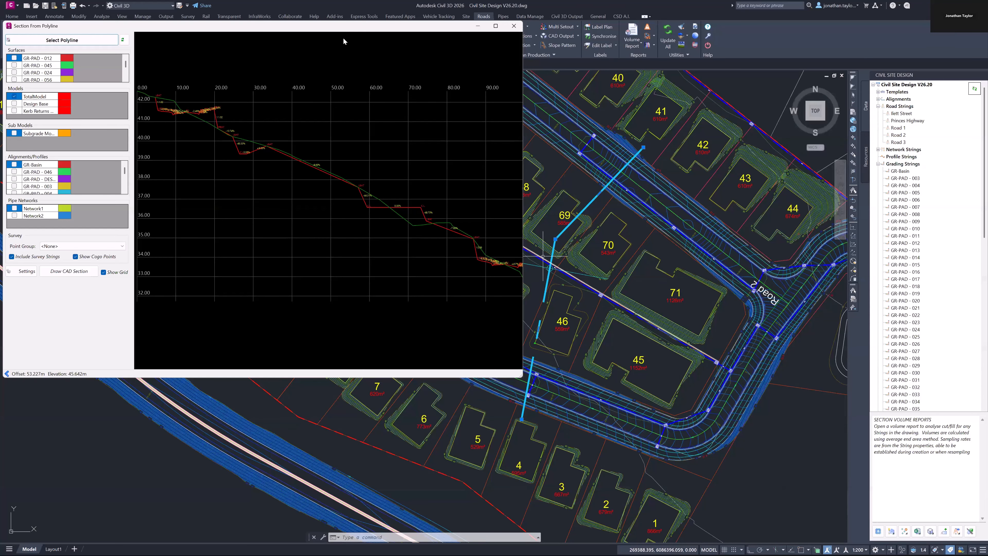
- Enlarge the Section From Polyline window and frame the whole cross section, keeping the bent section line visible beside it
{"action": "left_click_drag", "start_coordinate": [342, 27], "coordinate": [343, 41]}
{"action": "middle_click_drag", "start_coordinate": [616, 264], "coordinate": [725, 280]}
{"action": "scroll", "coordinate": [725, 279], "scroll_direction": "up", "scroll_amount": 2}
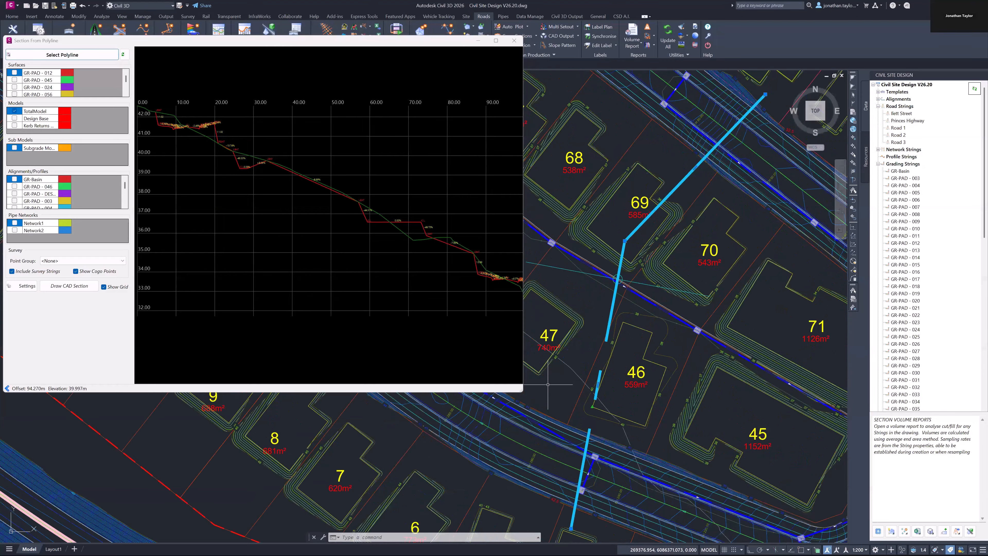
{"action": "left_click_drag", "start_coordinate": [525, 399], "coordinate": [591, 454]}
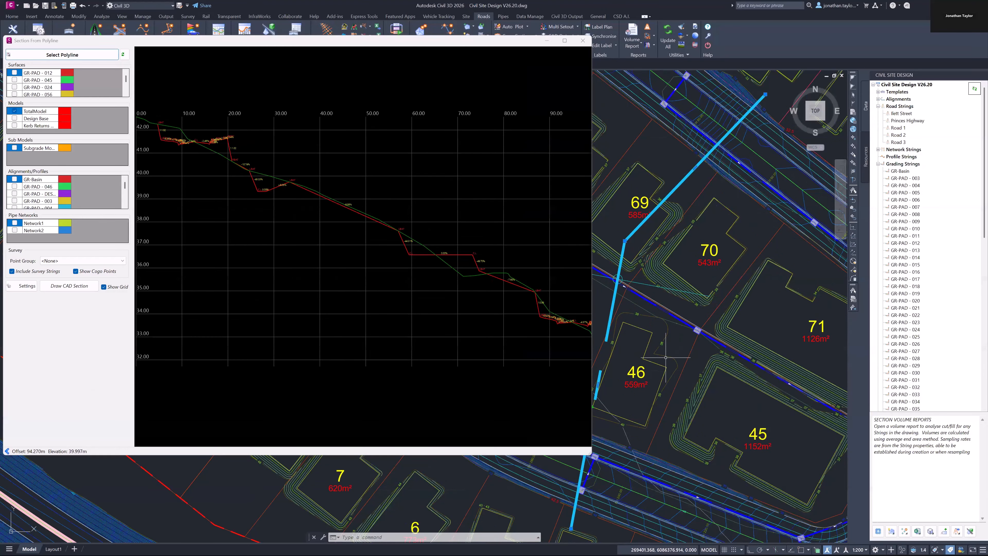
{"action": "middle_click_drag", "start_coordinate": [667, 358], "coordinate": [700, 369]}
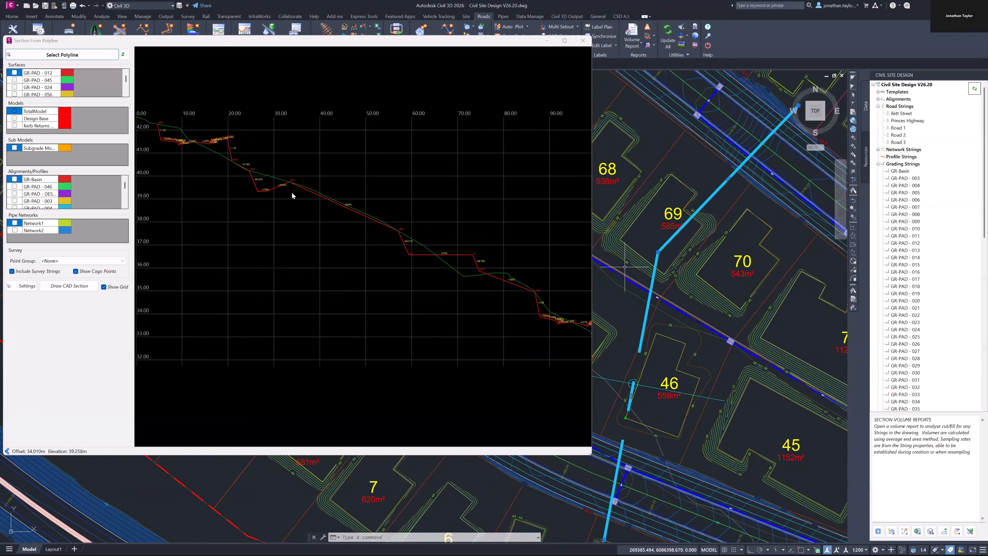
{"action": "scroll", "coordinate": [292, 192], "scroll_direction": "down", "scroll_amount": 2}
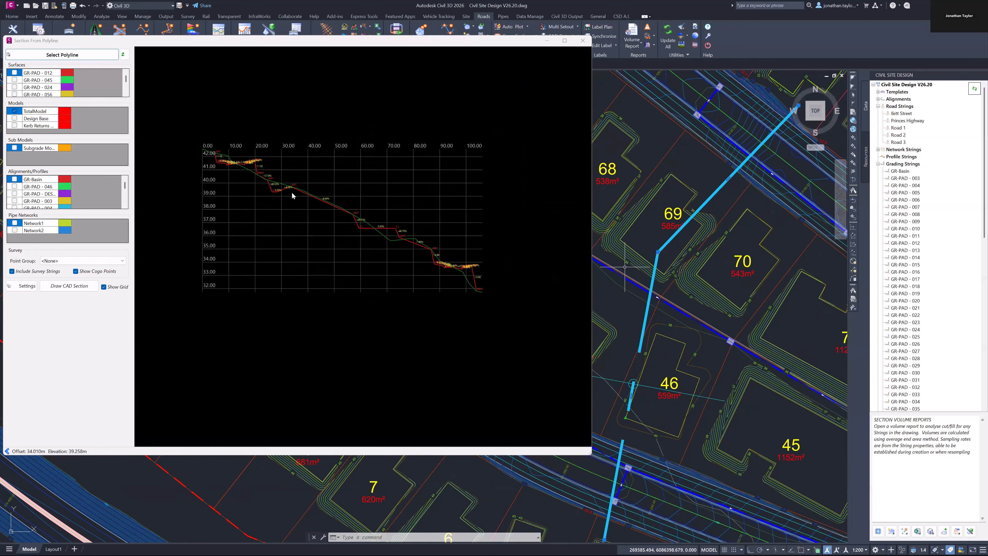
{"action": "scroll", "coordinate": [291, 191], "scroll_direction": "up", "scroll_amount": 3}
{"action": "middle_click_drag", "start_coordinate": [295, 194], "coordinate": [346, 214]}
{"action": "middle_click", "coordinate": [347, 215]}
{"action": "middle_click", "coordinate": [347, 214]}
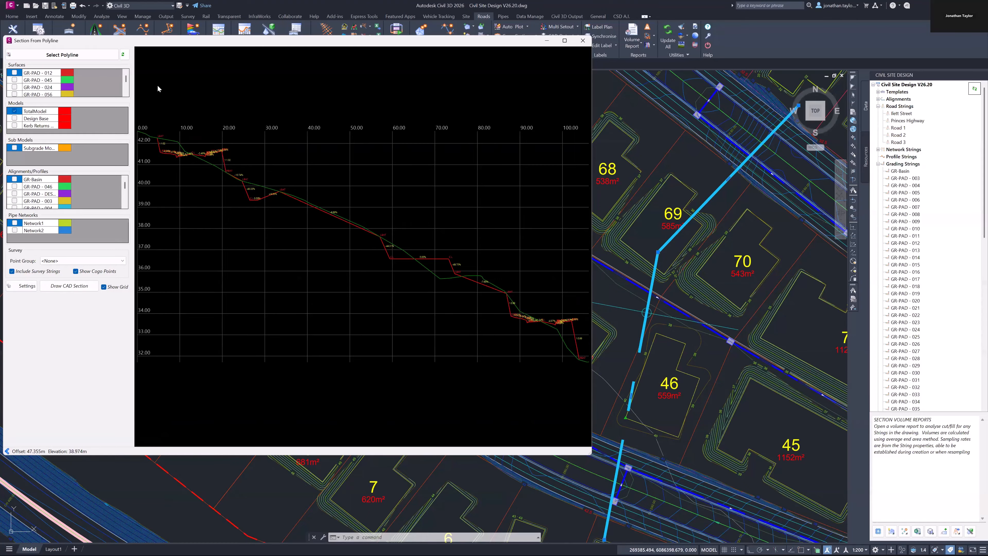
- Refresh the section, add the Design Base model to it, and inspect the pad and road batters along the profile
{"action": "left_click", "coordinate": [123, 56]}
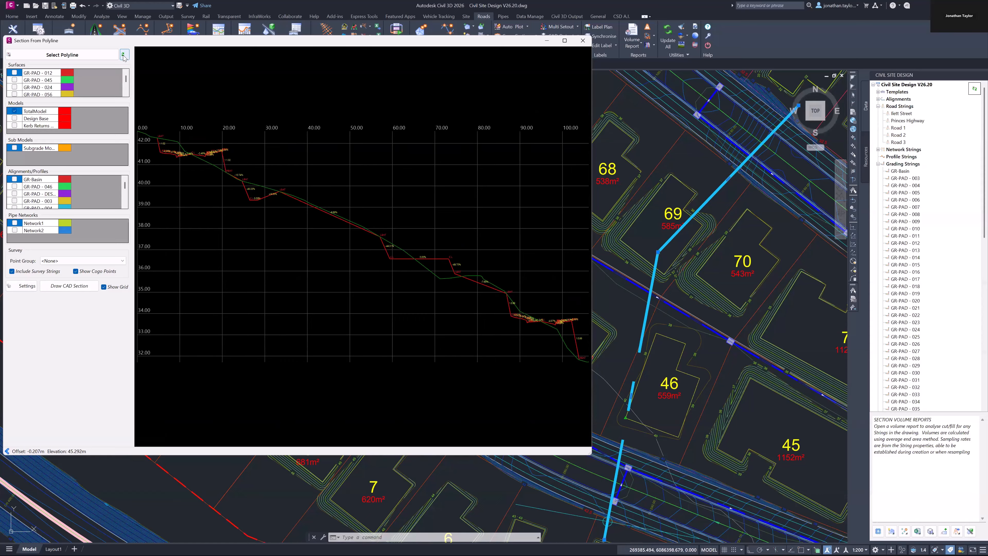
{"action": "left_click", "coordinate": [15, 121]}
{"action": "left_click", "coordinate": [14, 118]}
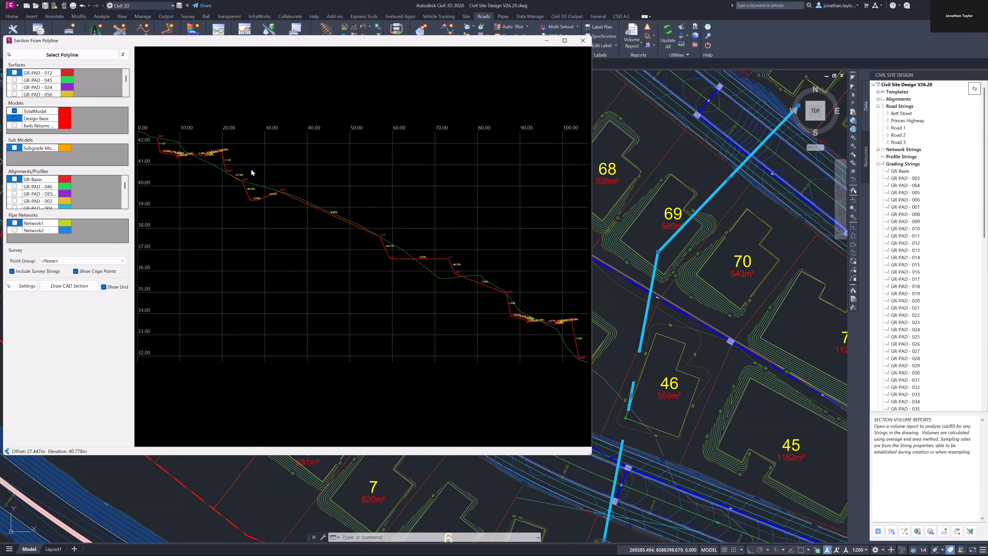
{"action": "scroll", "coordinate": [250, 173], "scroll_direction": "up", "scroll_amount": 2}
{"action": "middle_click_drag", "start_coordinate": [247, 186], "coordinate": [322, 202]}
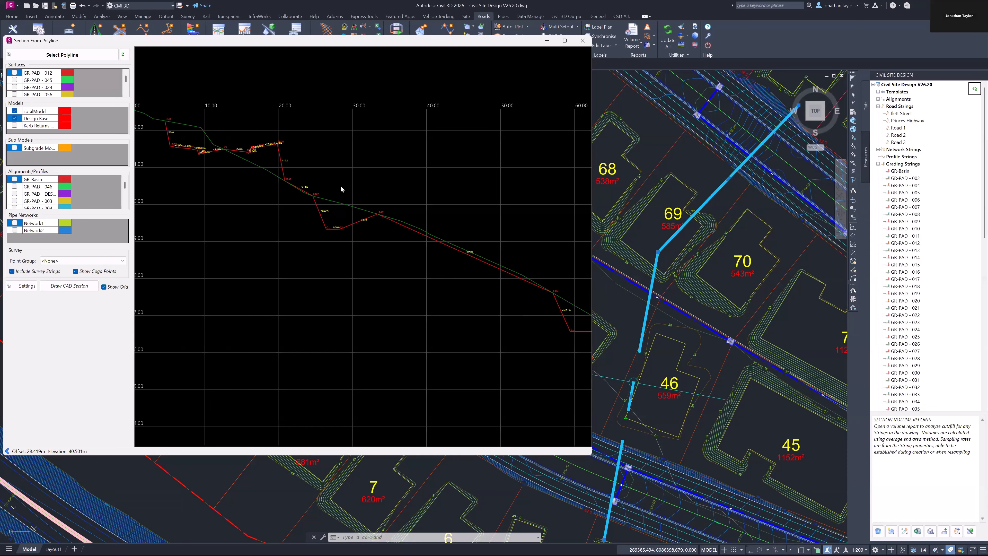
{"action": "scroll", "coordinate": [341, 189], "scroll_direction": "down", "scroll_amount": 2}
{"action": "middle_click_drag", "start_coordinate": [459, 240], "coordinate": [333, 226]}
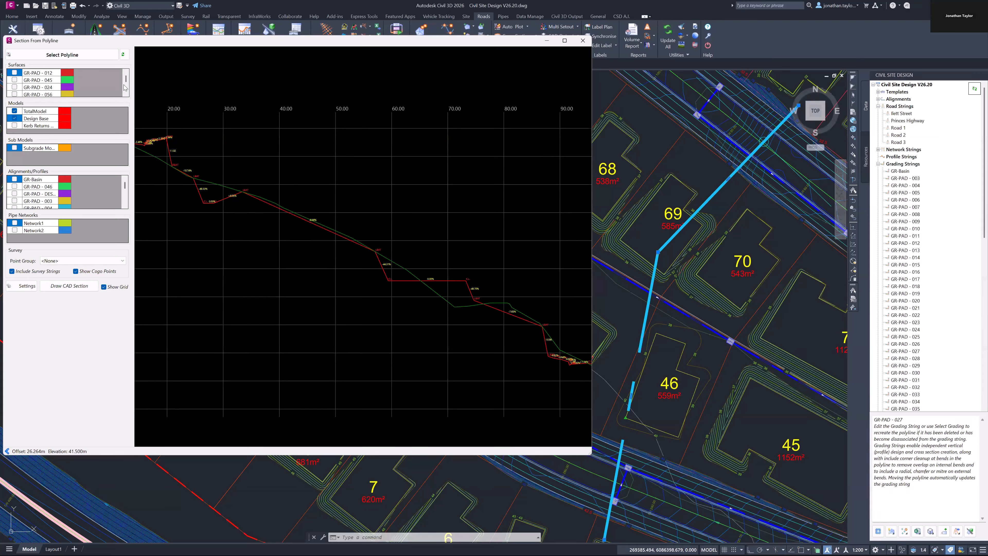
- Add the TotalModel surface to the section and compare it with the model lines between the road and the pads
{"action": "scroll", "coordinate": [120, 80], "scroll_direction": "down", "scroll_amount": 2}
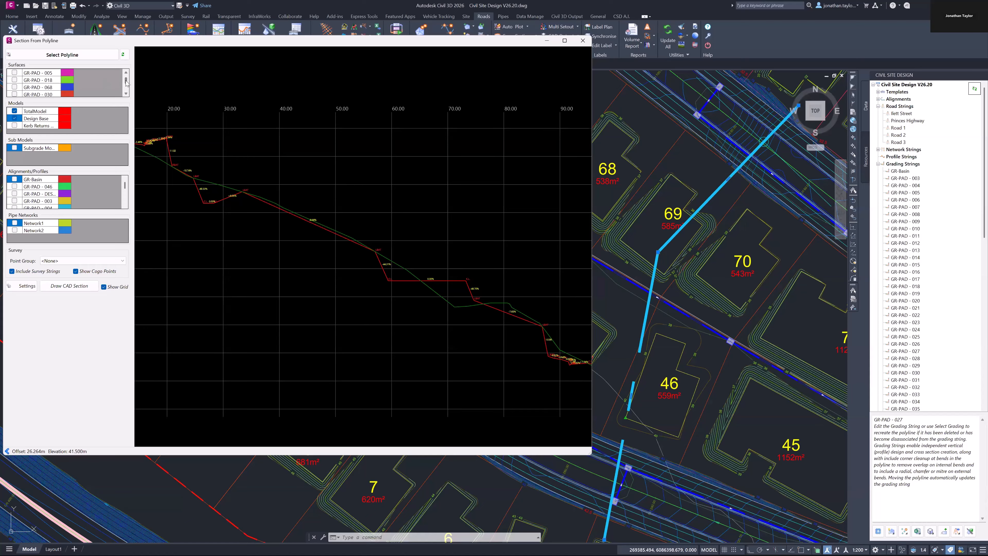
{"action": "left_click_drag", "start_coordinate": [127, 83], "coordinate": [126, 95]}
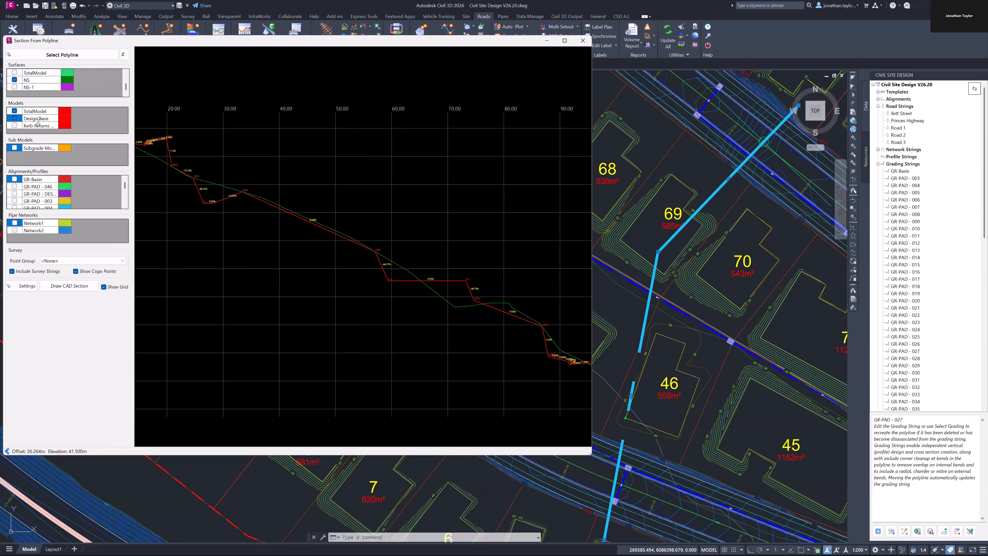
{"action": "left_click", "coordinate": [14, 73]}
{"action": "left_click", "coordinate": [14, 73]}
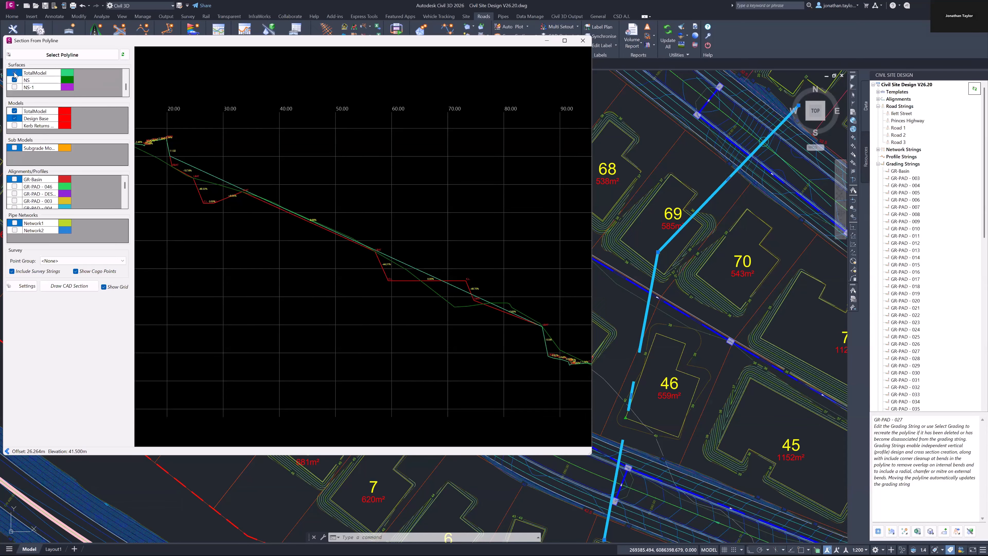
{"action": "middle_click_drag", "start_coordinate": [272, 147], "coordinate": [337, 164]}
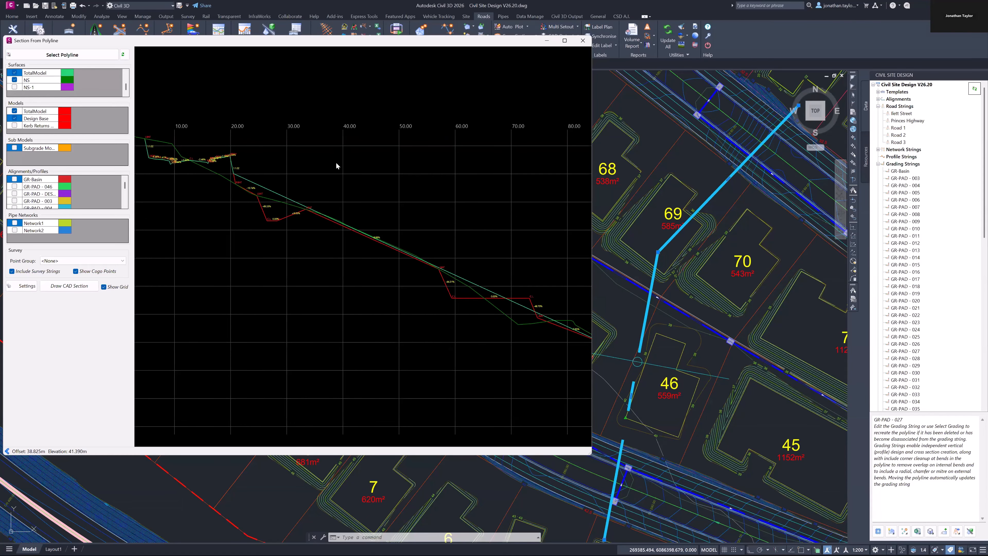
{"action": "scroll", "coordinate": [169, 157], "scroll_direction": "up", "scroll_amount": 3}
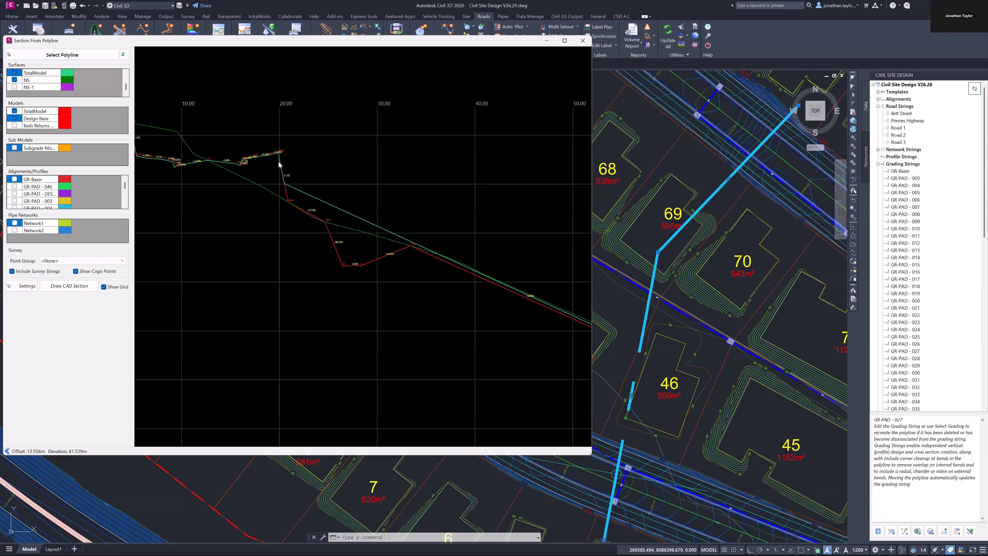
{"action": "scroll", "coordinate": [342, 198], "scroll_direction": "down", "scroll_amount": 3}
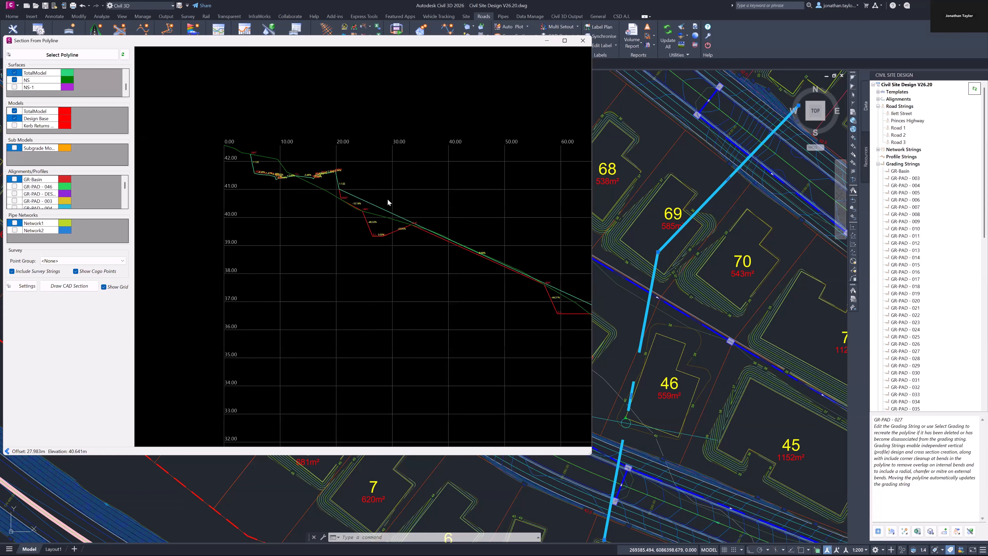
{"action": "middle_click_drag", "start_coordinate": [387, 202], "coordinate": [343, 198]}
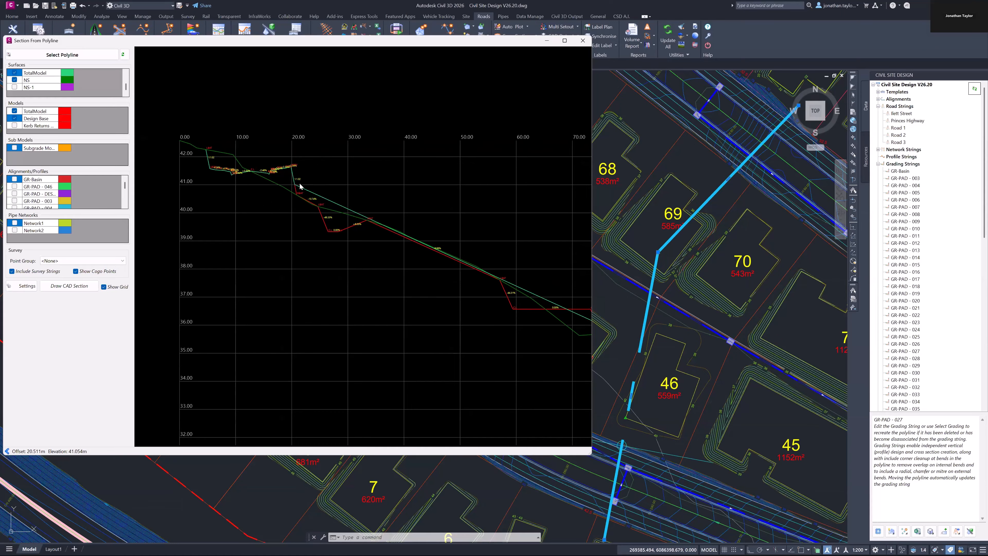
- Compare the TotalModel surface with the Design Base lines along the whole section, relating the profile to the section line through lot 69
{"action": "middle_click_drag", "start_coordinate": [449, 250], "coordinate": [274, 187]}
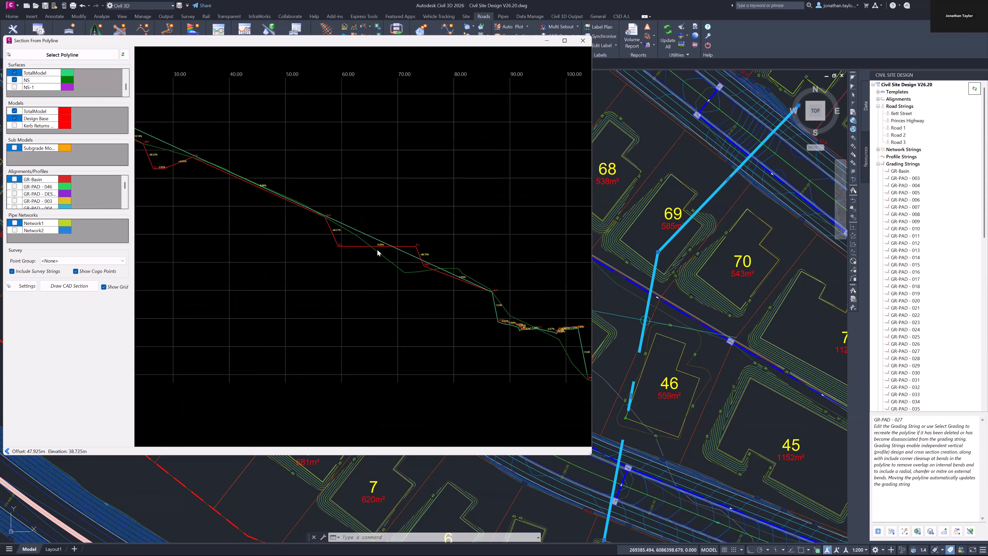
{"action": "scroll", "coordinate": [377, 252], "scroll_direction": "down", "scroll_amount": 2}
{"action": "middle_click_drag", "start_coordinate": [337, 227], "coordinate": [425, 269]}
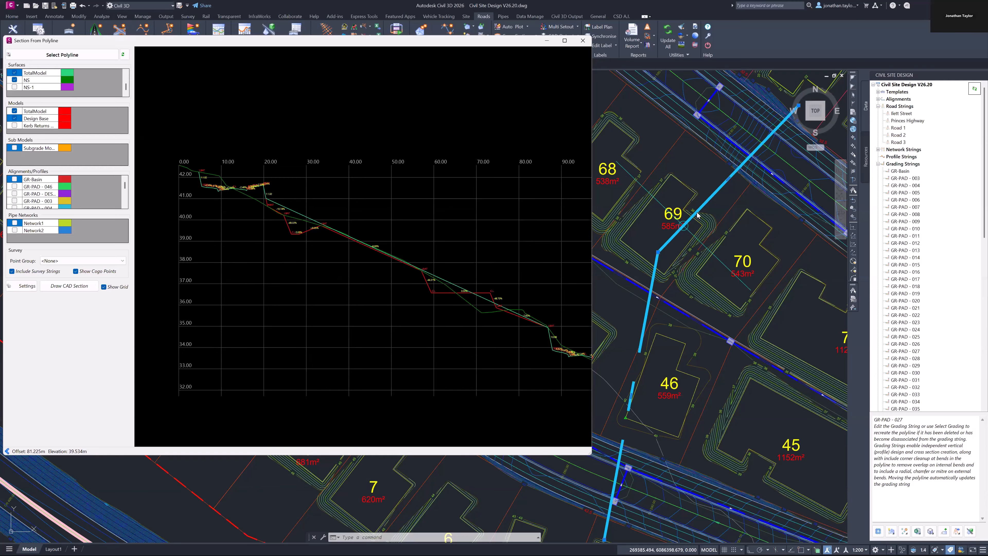
{"action": "left_click", "coordinate": [692, 217]}
{"action": "left_click", "coordinate": [692, 216]}
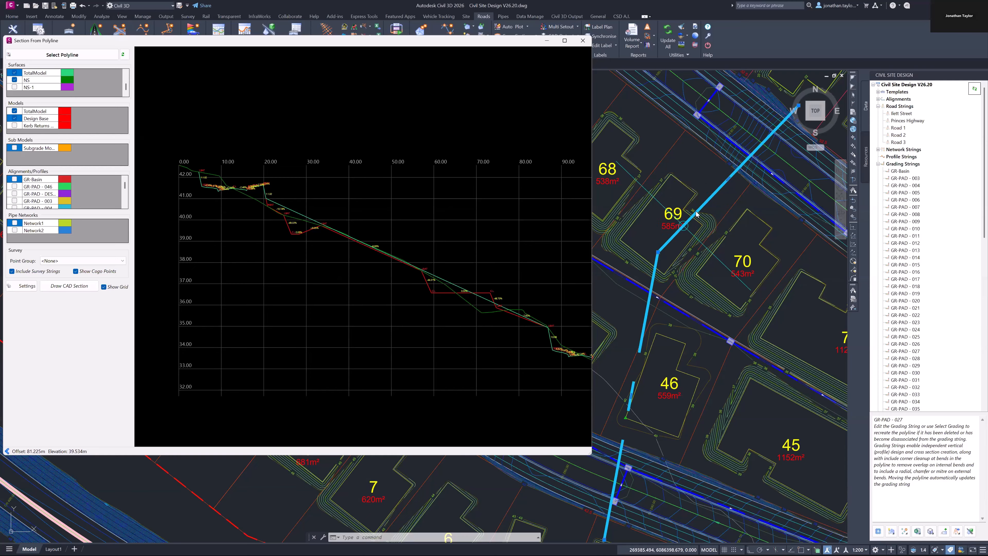
{"action": "left_click", "coordinate": [741, 167]}
- Add the BM-Design Base surface to the section and view it closely between the two pads
{"action": "scroll", "coordinate": [59, 84], "scroll_direction": "up", "scroll_amount": 3}
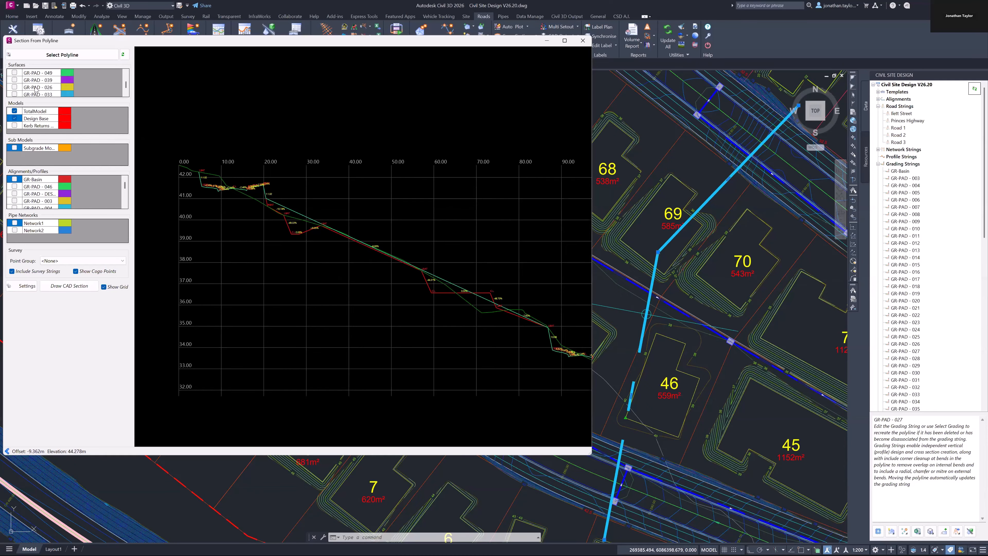
{"action": "scroll", "coordinate": [35, 88], "scroll_direction": "up", "scroll_amount": 3}
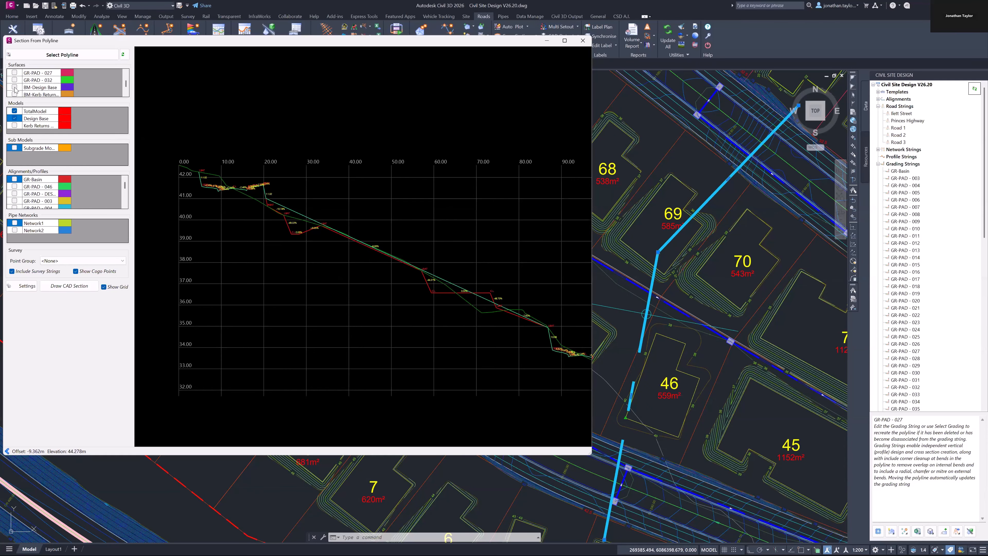
{"action": "left_click", "coordinate": [15, 88]}
{"action": "scroll", "coordinate": [338, 249], "scroll_direction": "up", "scroll_amount": 5}
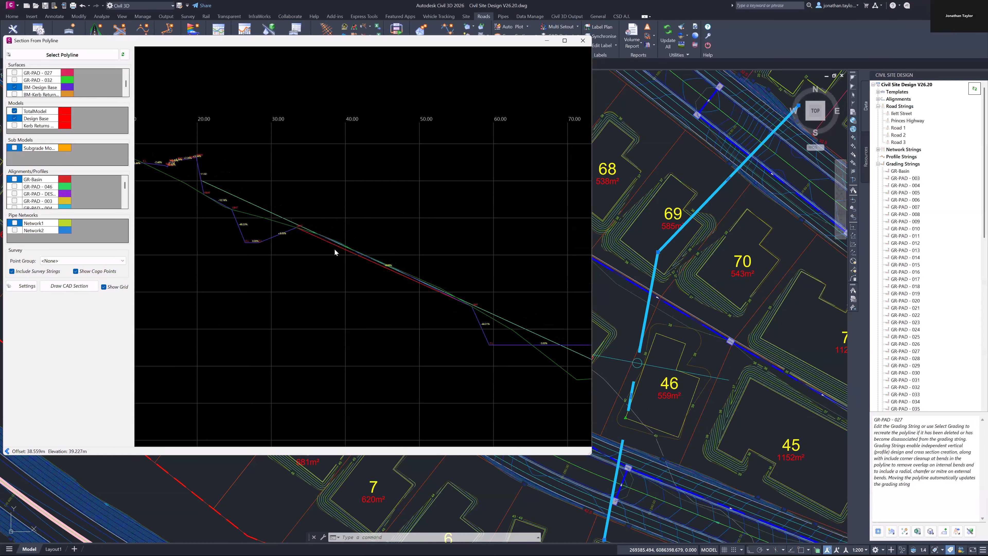
- Remove the TotalModel surface from the section, leaving NS and BM-Design Base displayed
{"action": "scroll", "coordinate": [23, 82], "scroll_direction": "down", "scroll_amount": 5}
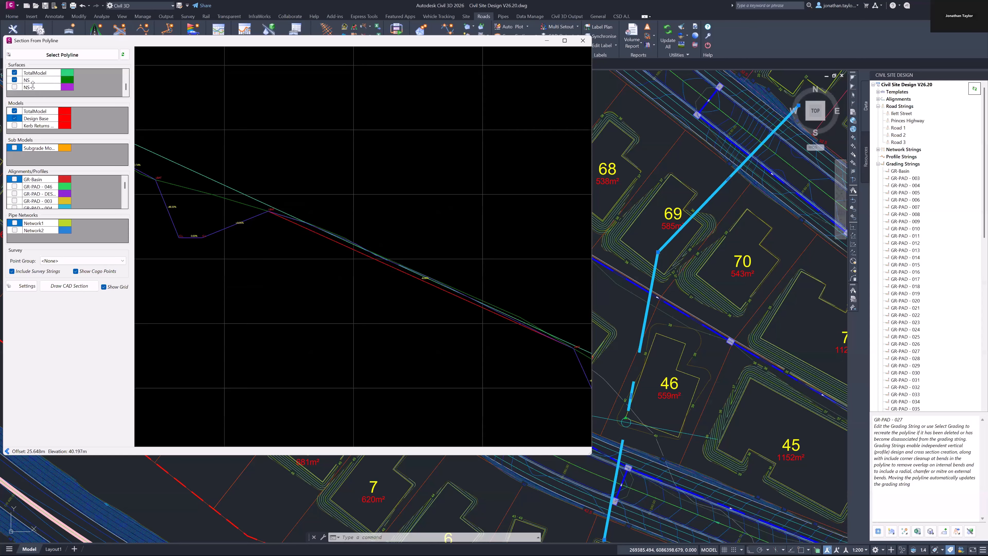
{"action": "left_click", "coordinate": [13, 74]}
{"action": "scroll", "coordinate": [281, 193], "scroll_direction": "down", "scroll_amount": 5}
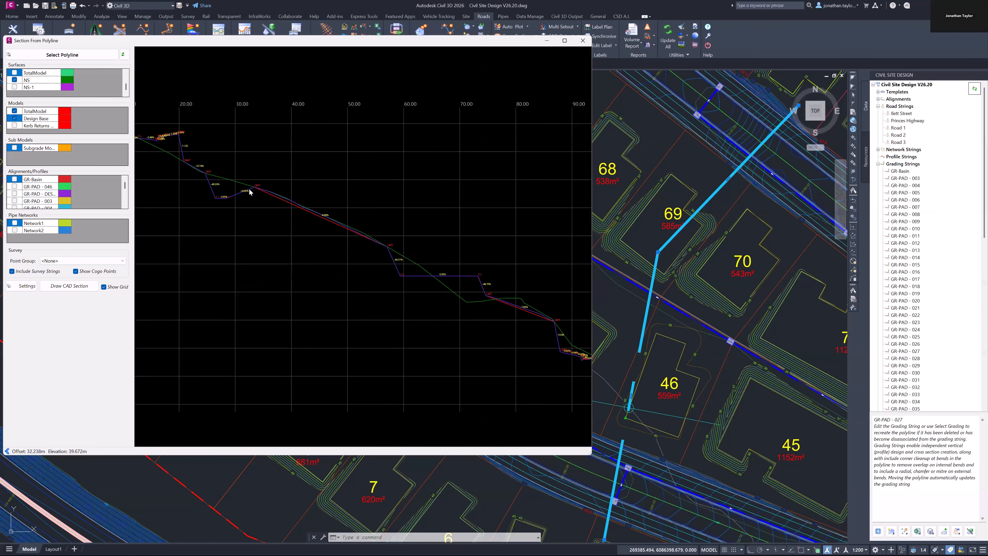
- Examine the pad and road batters along the section and add the subgrade sub model to it
{"action": "left_click", "coordinate": [386, 247]}
{"action": "scroll", "coordinate": [546, 321], "scroll_direction": "up", "scroll_amount": 3}
{"action": "middle_click_drag", "start_coordinate": [546, 320], "coordinate": [397, 280]}
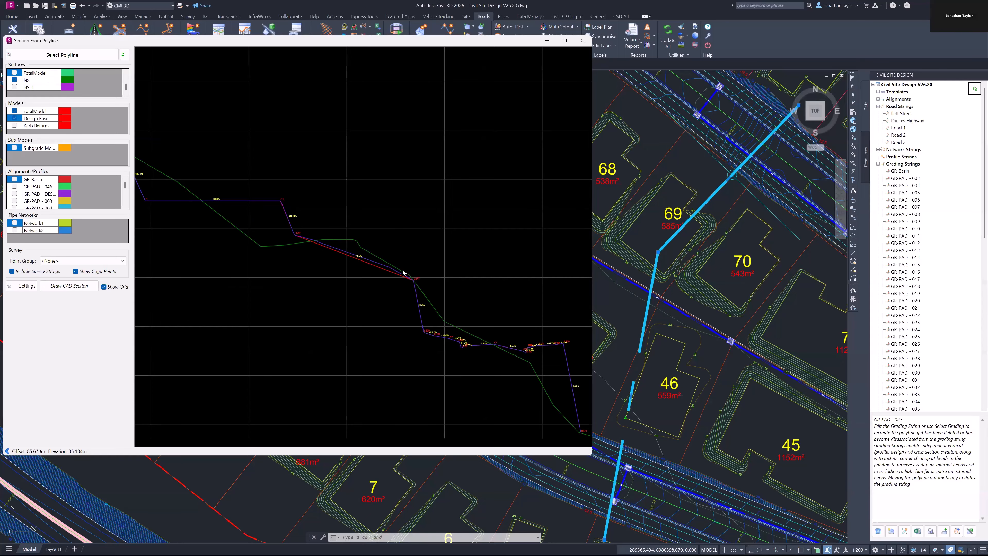
{"action": "scroll", "coordinate": [405, 274], "scroll_direction": "down", "scroll_amount": 3}
{"action": "scroll", "coordinate": [250, 217], "scroll_direction": "down", "scroll_amount": 2}
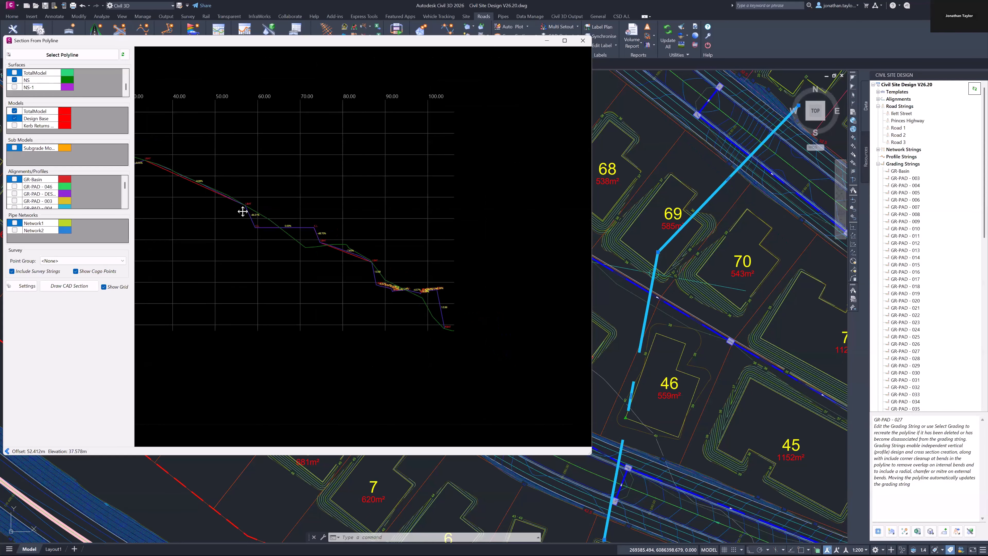
{"action": "middle_click_drag", "start_coordinate": [222, 206], "coordinate": [346, 243]}
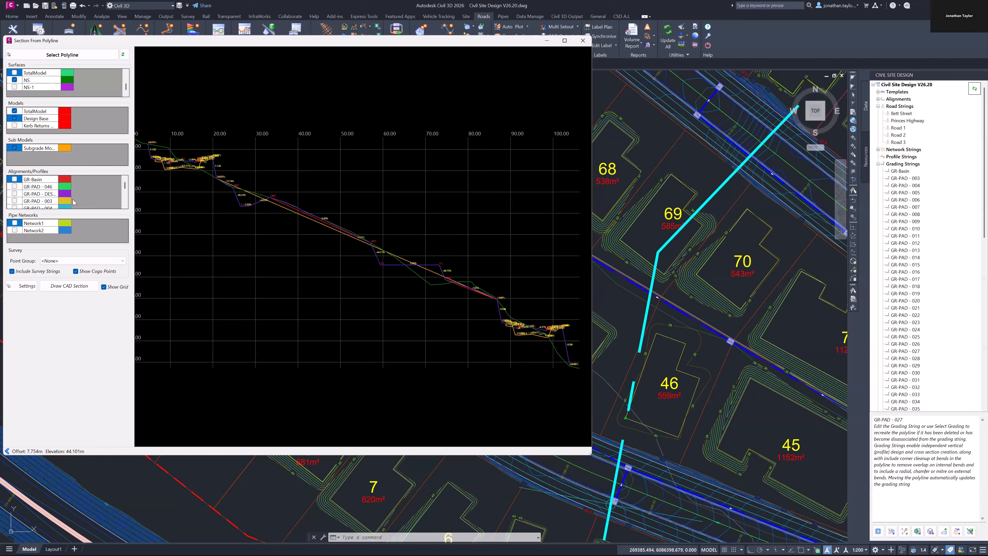
- Mark the Road 1 alignment in the section
{"action": "scroll", "coordinate": [98, 191], "scroll_direction": "down", "scroll_amount": 3}
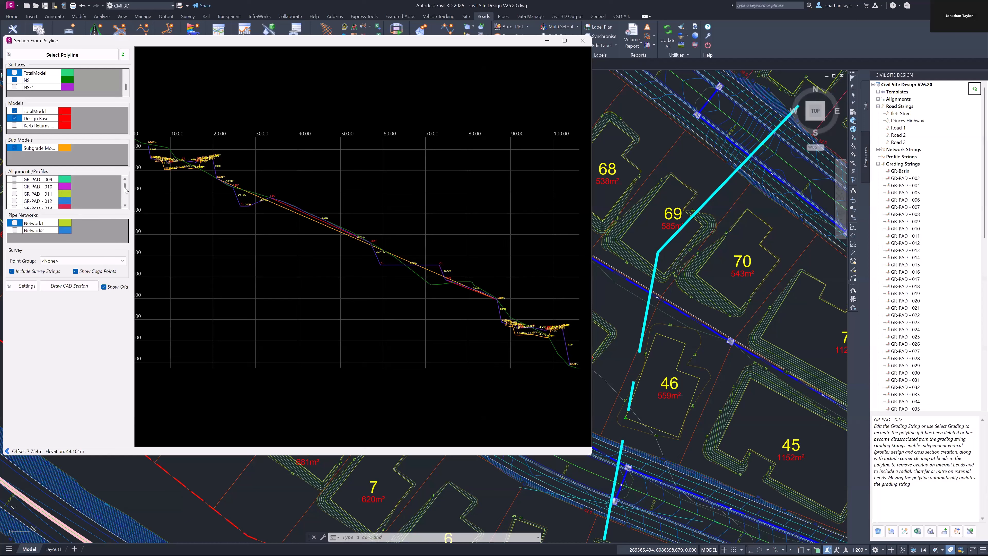
{"action": "left_click_drag", "start_coordinate": [125, 190], "coordinate": [126, 193]}
{"action": "scroll", "coordinate": [126, 193], "scroll_direction": "down", "scroll_amount": 1}
{"action": "left_click_drag", "start_coordinate": [126, 194], "coordinate": [127, 203]}
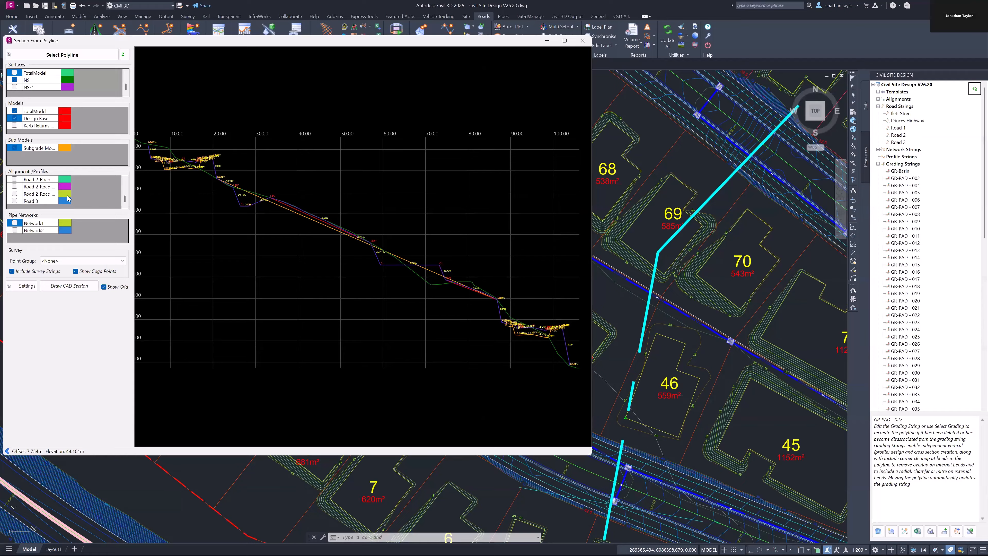
{"action": "scroll", "coordinate": [92, 188], "scroll_direction": "up", "scroll_amount": 3}
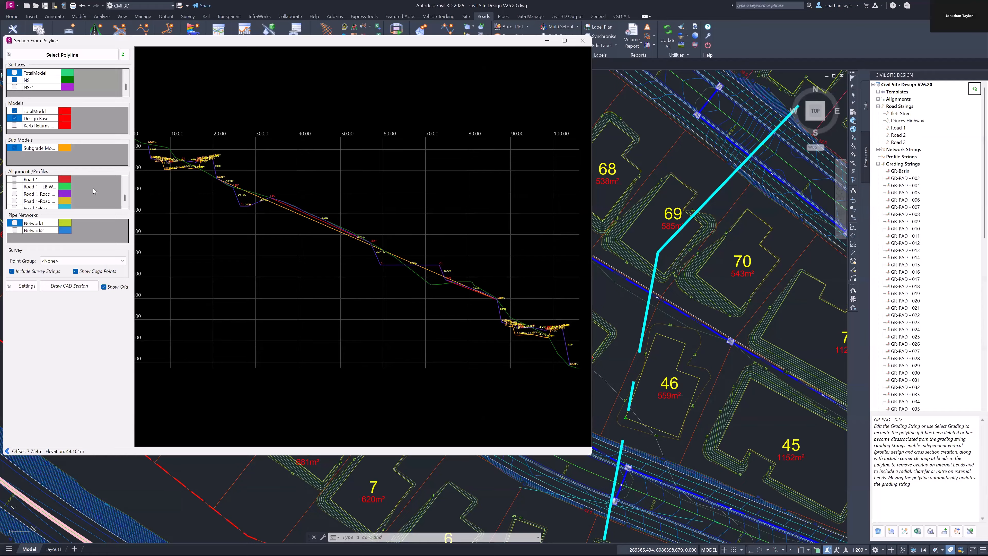
{"action": "left_click", "coordinate": [14, 179]}
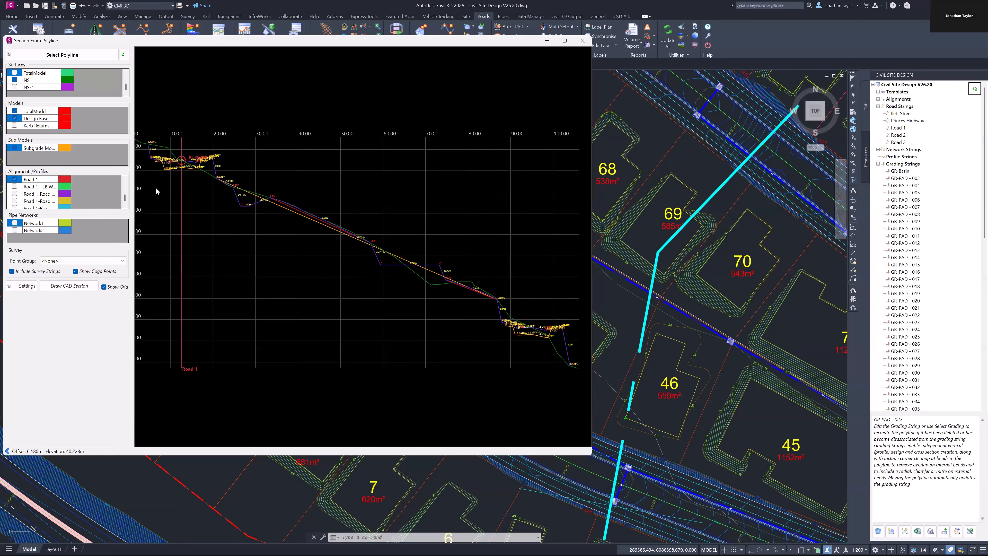
- Inspect the Road 1 marker and level label against the road crown and subgrade layers in the section
{"action": "scroll", "coordinate": [206, 313], "scroll_direction": "up", "scroll_amount": 1}
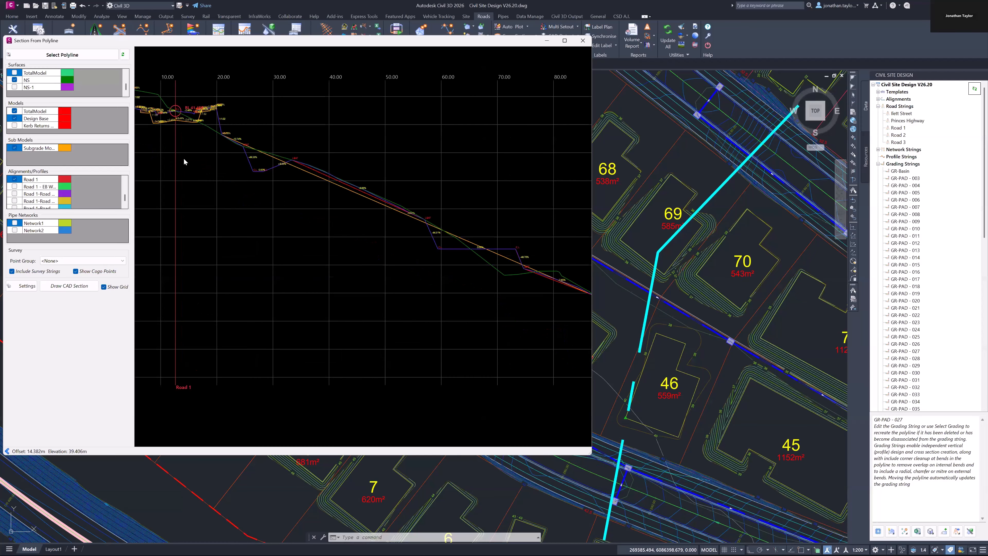
{"action": "scroll", "coordinate": [291, 120], "scroll_direction": "up", "scroll_amount": 5}
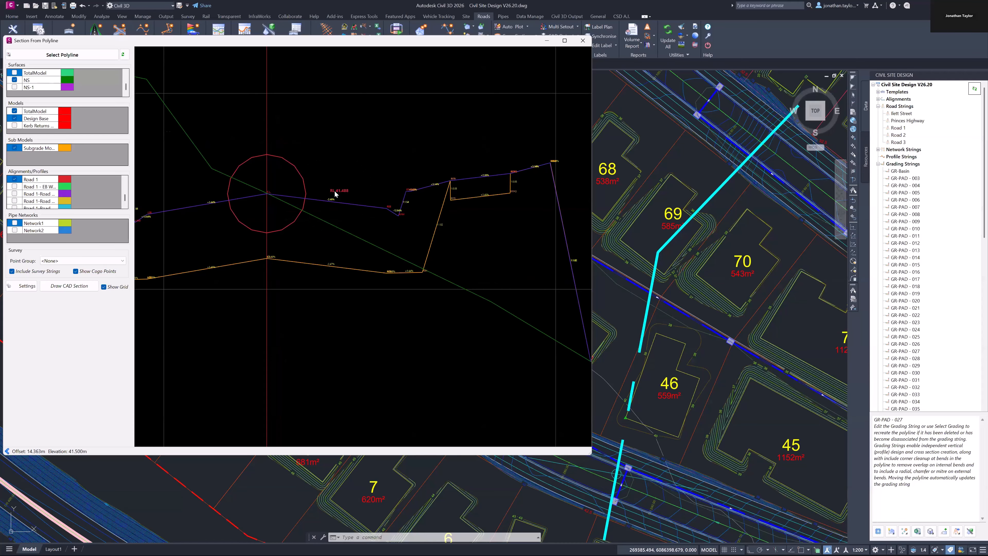
{"action": "scroll", "coordinate": [322, 187], "scroll_direction": "down", "scroll_amount": 5}
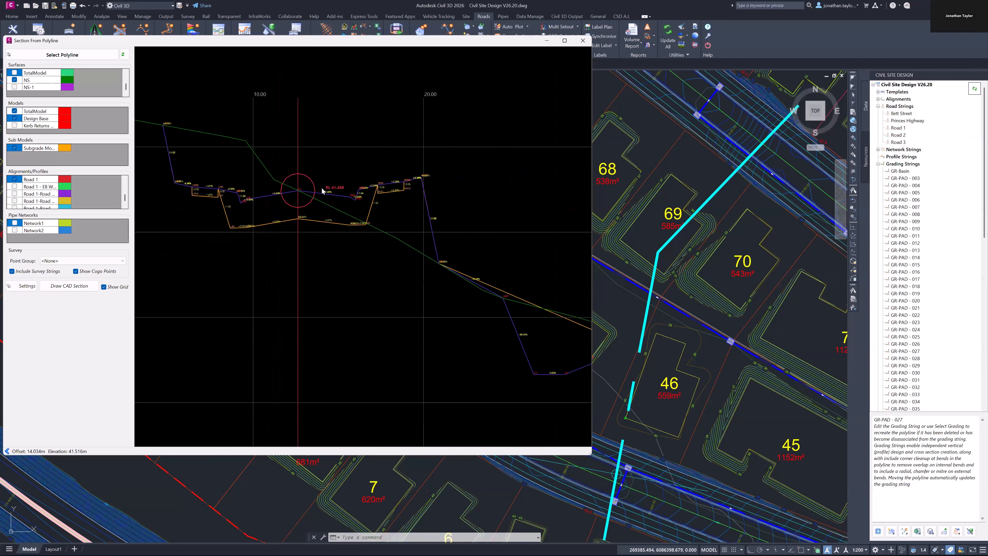
{"action": "middle_click_drag", "start_coordinate": [345, 273], "coordinate": [319, 196]}
{"action": "scroll", "coordinate": [320, 196], "scroll_direction": "down", "scroll_amount": 2}
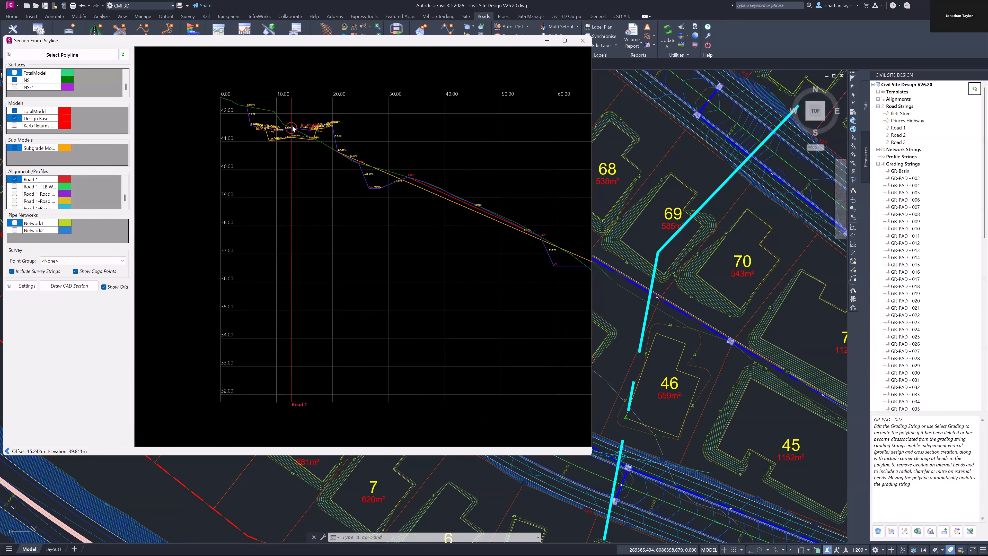
{"action": "scroll", "coordinate": [297, 108], "scroll_direction": "up", "scroll_amount": 3}
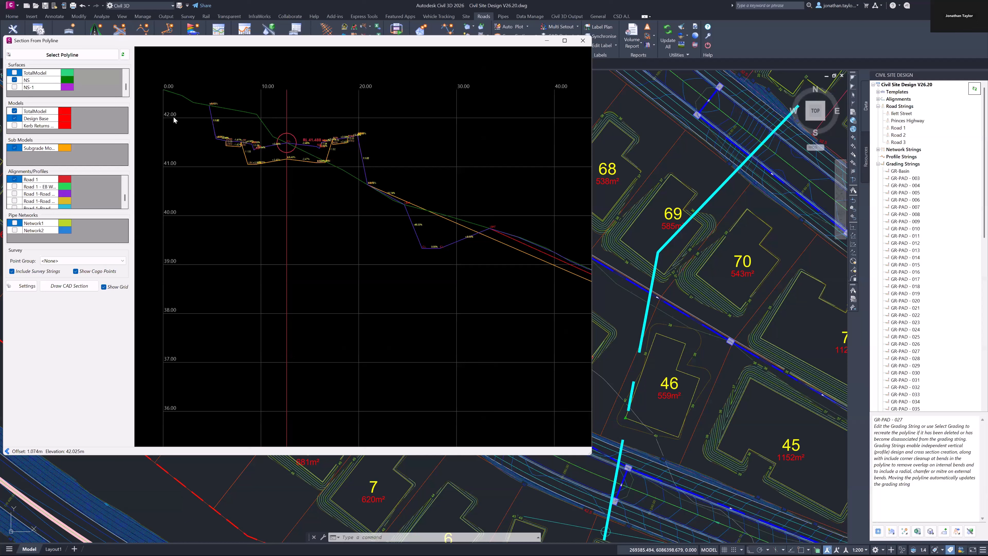
- Change the NS surface's section colour to bright lime green (red 128, green 255, blue 0)
{"action": "left_click", "coordinate": [67, 82]}
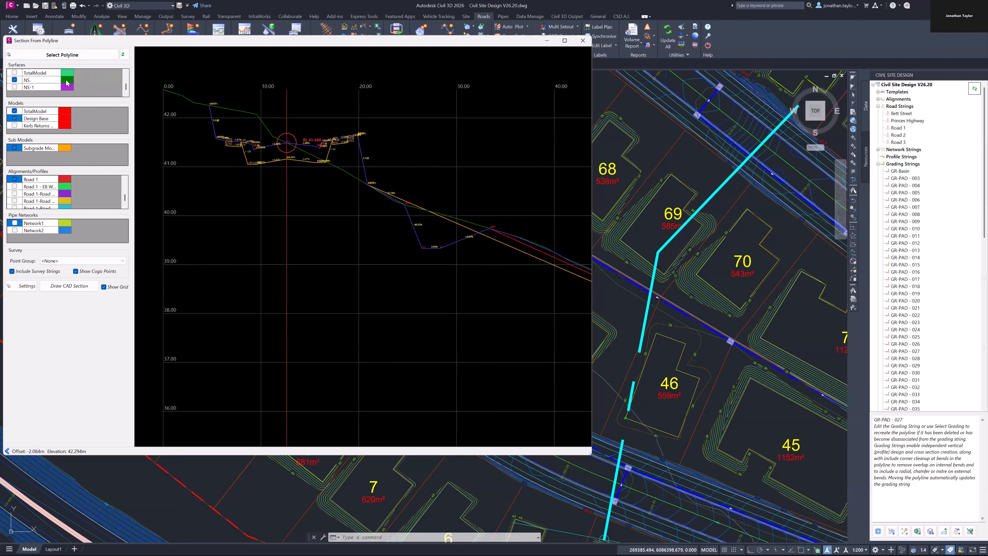
{"action": "left_click", "coordinate": [435, 176]}
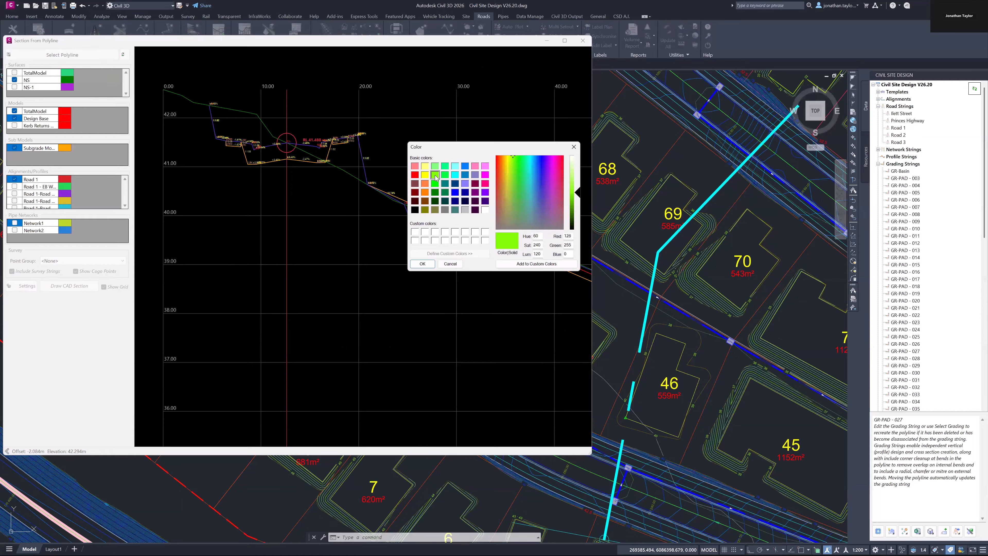
{"action": "left_click", "coordinate": [422, 263]}
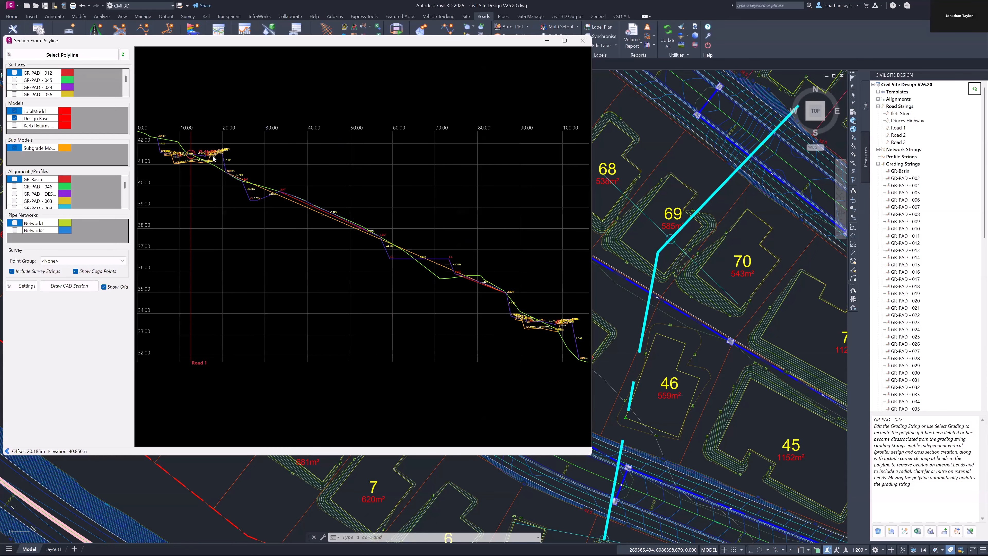
- Show the Network1 pipe network in the section and set its colour to magenta
{"action": "scroll", "coordinate": [210, 142], "scroll_direction": "up", "scroll_amount": 2}
{"action": "middle_click_drag", "start_coordinate": [214, 141], "coordinate": [408, 166]}
{"action": "scroll", "coordinate": [283, 164], "scroll_direction": "up", "scroll_amount": 2}
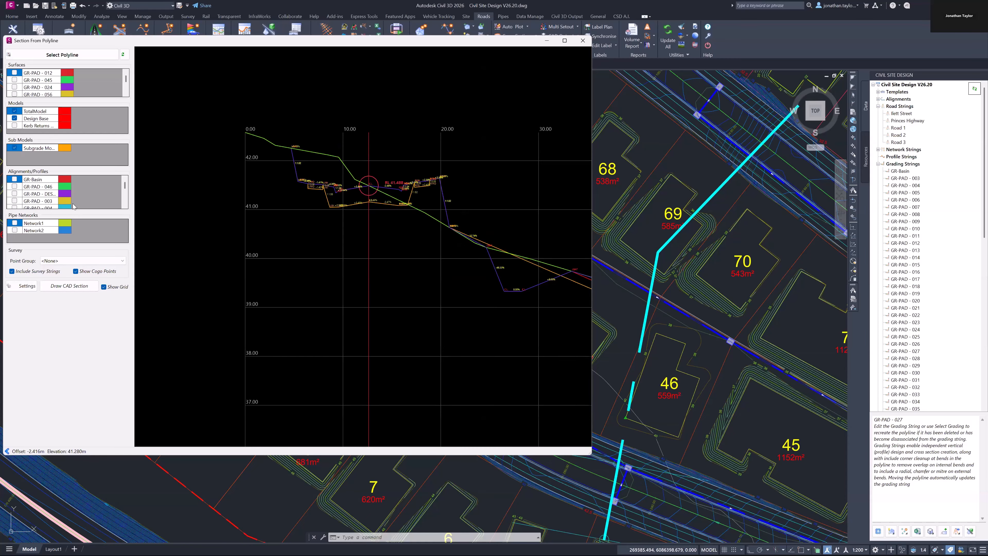
{"action": "left_click", "coordinate": [21, 223]}
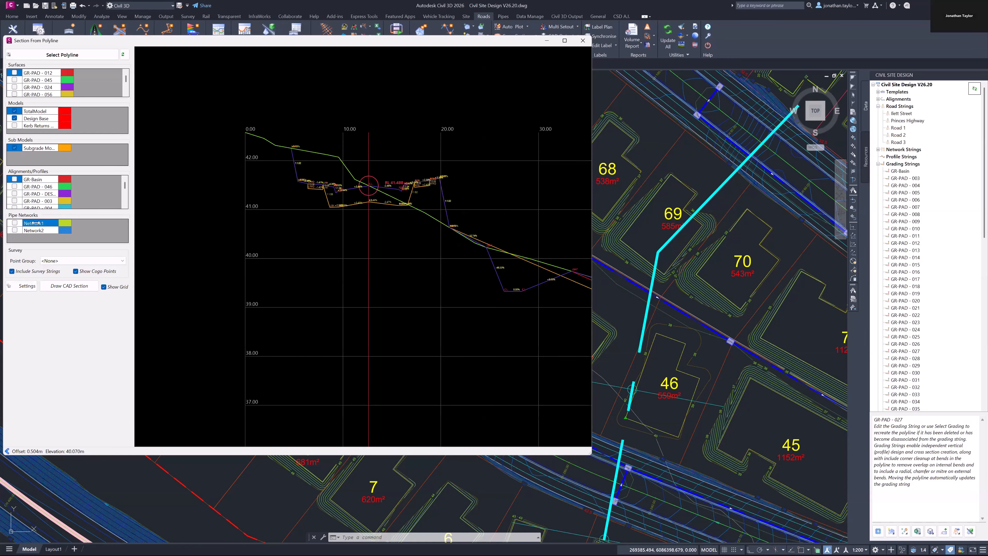
{"action": "left_click", "coordinate": [32, 239]}
{"action": "left_click", "coordinate": [64, 226]}
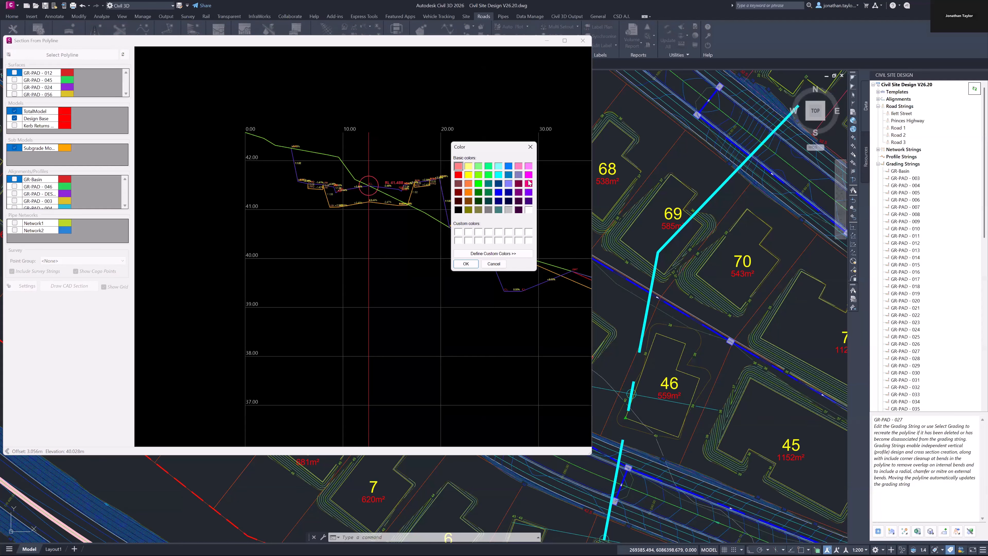
{"action": "left_click", "coordinate": [529, 175]}
{"action": "left_click", "coordinate": [465, 263]}
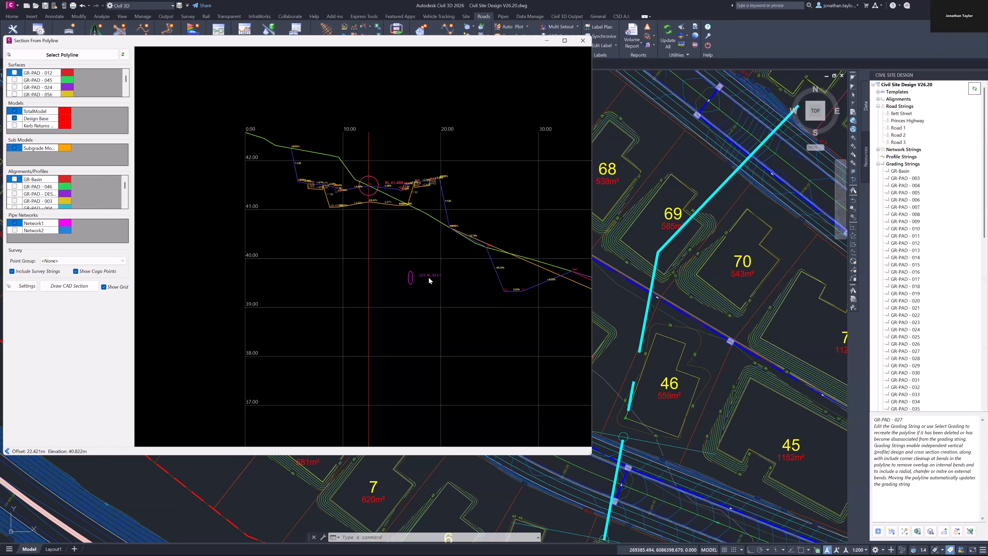
- Examine each Network1 pipe crossing along the section, checking size, level and depth beneath the roads and pads
{"action": "scroll", "coordinate": [437, 258], "scroll_direction": "up", "scroll_amount": 3}
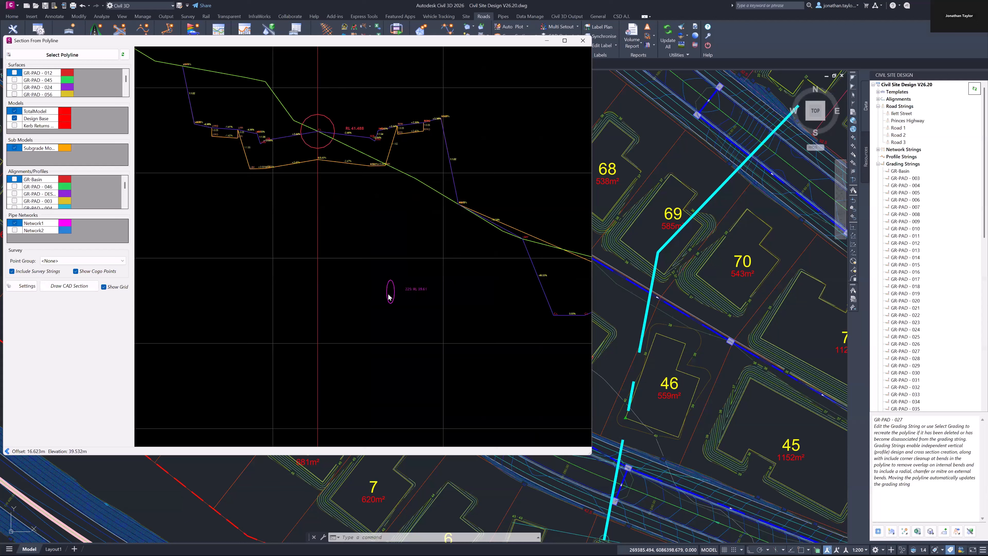
{"action": "key", "text": "ctrl"}
{"action": "key", "text": "ctrl"}
{"action": "scroll", "coordinate": [392, 275], "scroll_direction": "down", "scroll_amount": 10}
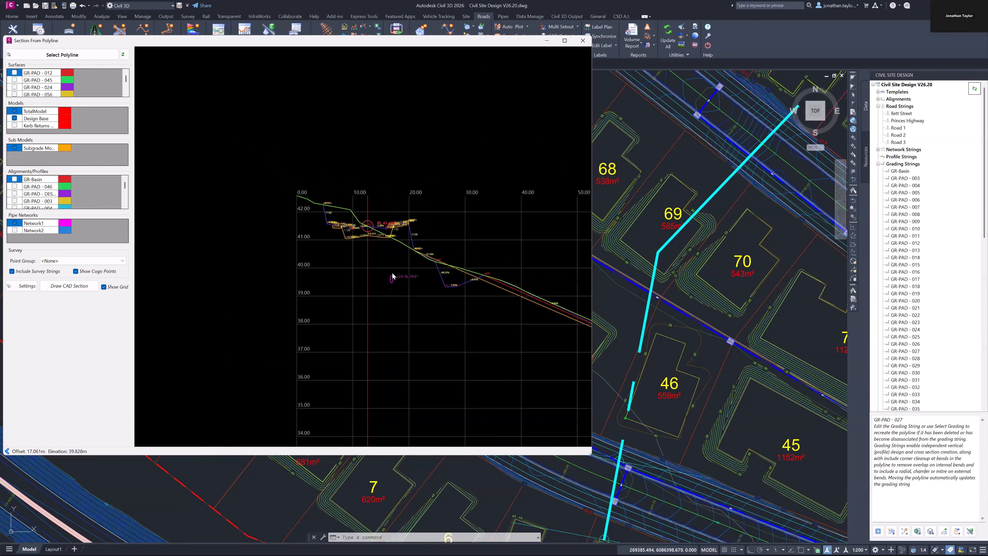
{"action": "scroll", "coordinate": [479, 360], "scroll_direction": "up", "scroll_amount": 10}
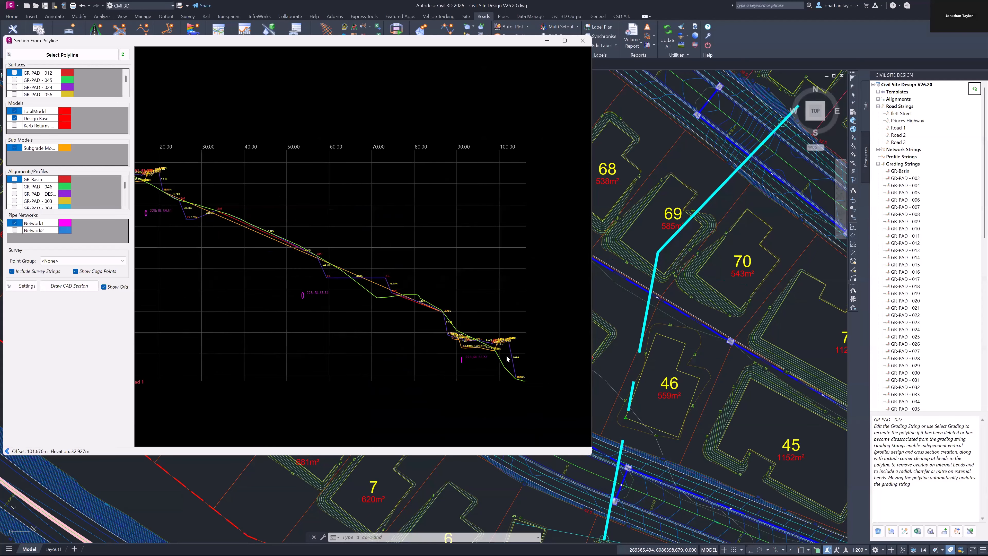
{"action": "scroll", "coordinate": [489, 359], "scroll_direction": "up", "scroll_amount": 2}
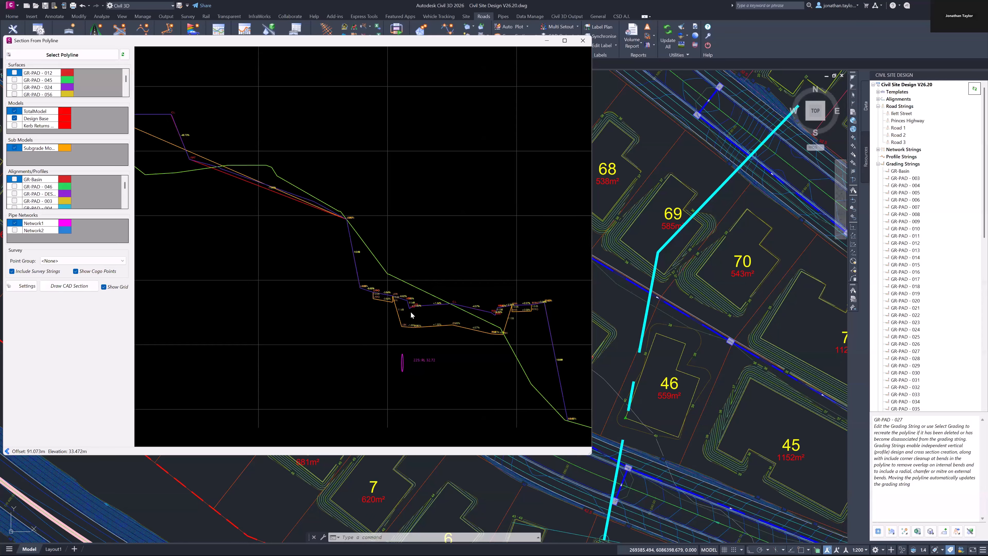
{"action": "scroll", "coordinate": [405, 327], "scroll_direction": "down", "scroll_amount": 3}
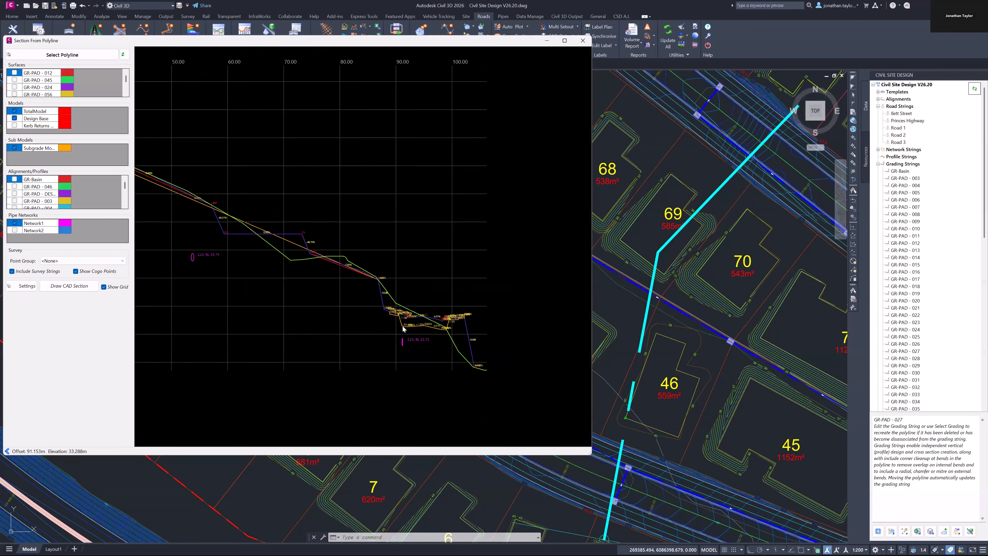
{"action": "scroll", "coordinate": [402, 327], "scroll_direction": "down", "scroll_amount": 2}
{"action": "middle_click_drag", "start_coordinate": [387, 292], "coordinate": [549, 330]}
{"action": "scroll", "coordinate": [220, 205], "scroll_direction": "up", "scroll_amount": 5}
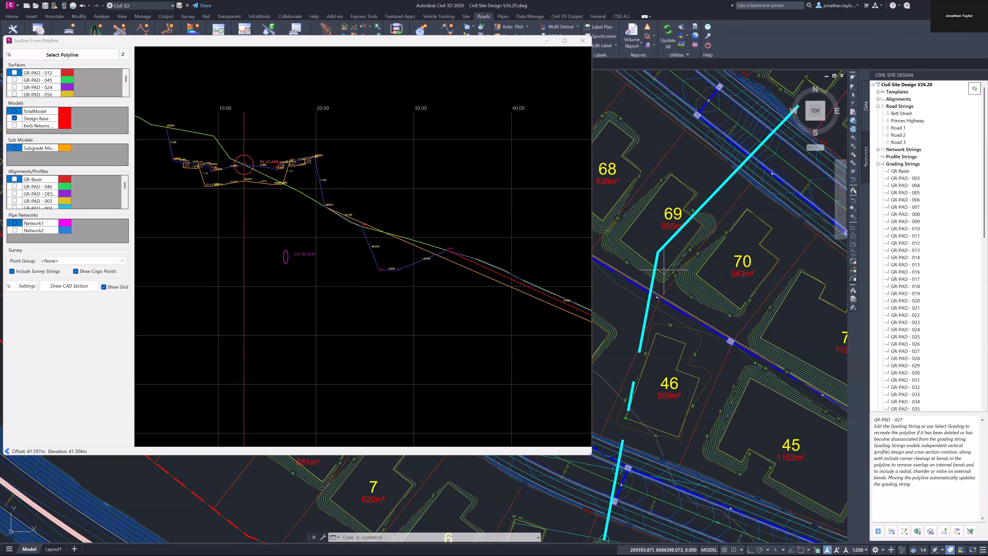
- Open Network1 in pipe vertical grading by picking its pit on the road north of pad 69
{"action": "scroll", "coordinate": [650, 252], "scroll_direction": "down", "scroll_amount": 2}
{"action": "middle_click_drag", "start_coordinate": [646, 196], "coordinate": [633, 211]}
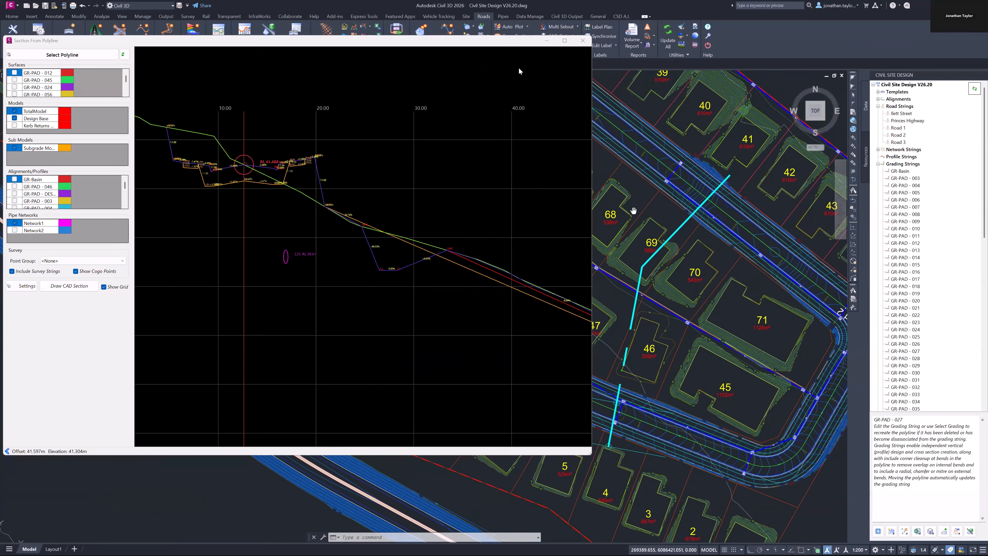
{"action": "left_click", "coordinate": [497, 61]}
{"action": "left_click_drag", "start_coordinate": [498, 40], "coordinate": [496, 88]}
{"action": "left_click", "coordinate": [504, 18]}
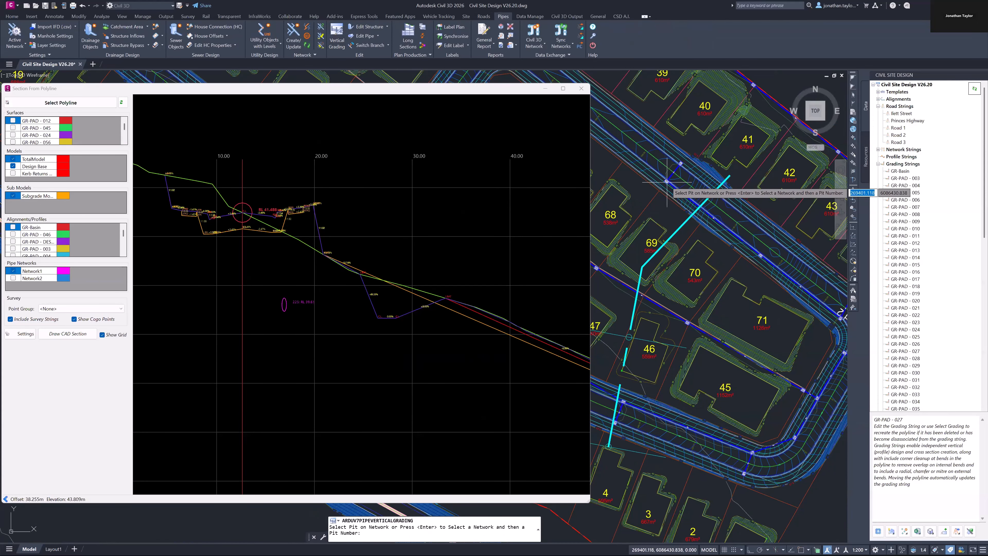
{"action": "scroll", "coordinate": [372, 289], "scroll_direction": "down", "scroll_amount": 3}
{"action": "middle_click_drag", "start_coordinate": [322, 272], "coordinate": [114, 216]}
{"action": "middle_click_drag", "start_coordinate": [396, 332], "coordinate": [280, 301]}
{"action": "scroll", "coordinate": [342, 332], "scroll_direction": "up", "scroll_amount": 2}
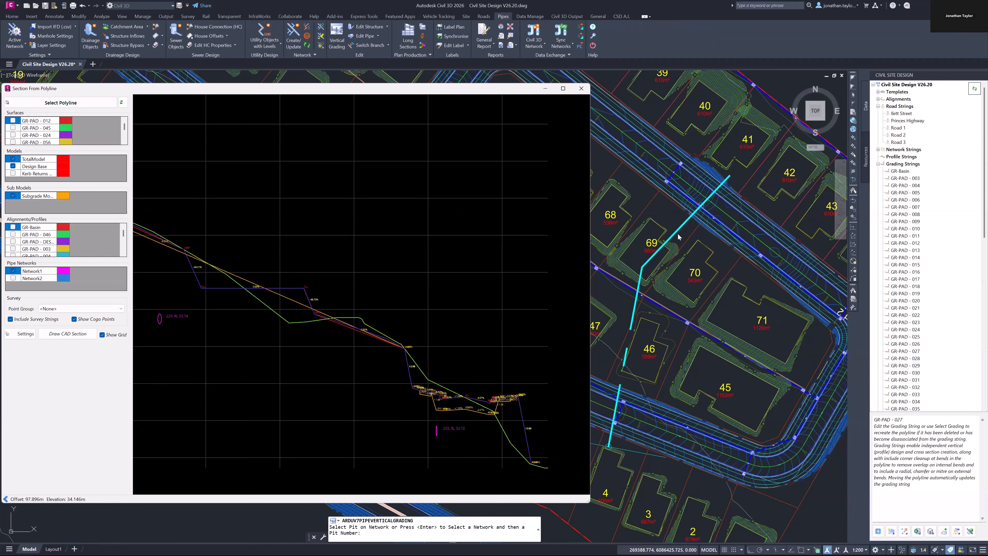
{"action": "left_click", "coordinate": [678, 168]}
{"action": "left_click", "coordinate": [474, 289]}
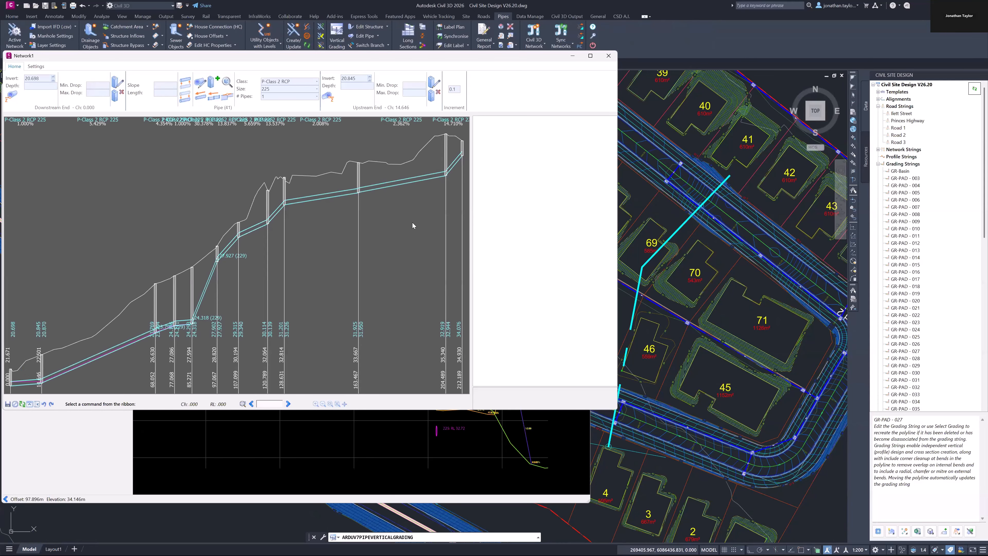
- Resize the two most upstream pipes in Network1's long section to 750 and close the vertical grading editor
{"action": "left_click", "coordinate": [454, 165]}
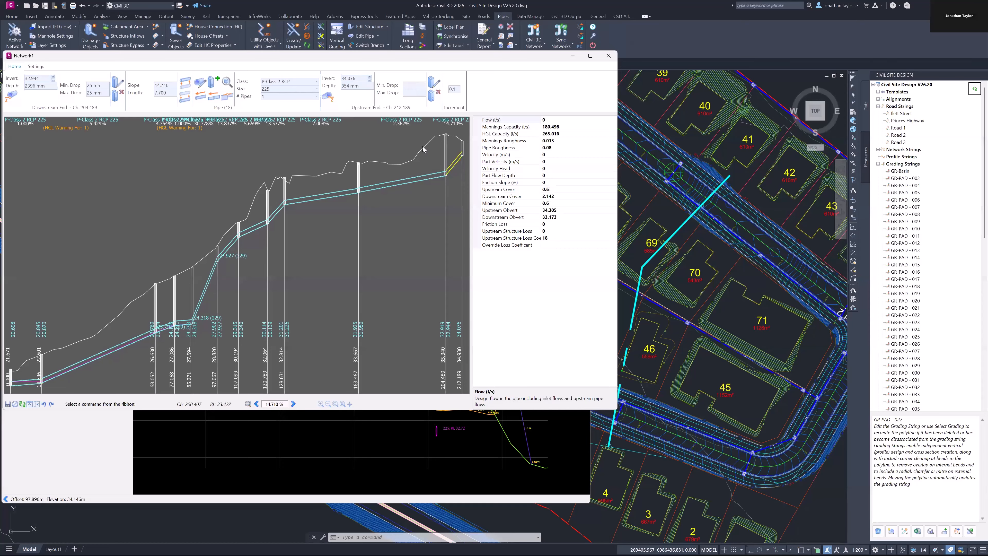
{"action": "left_click", "coordinate": [317, 89]}
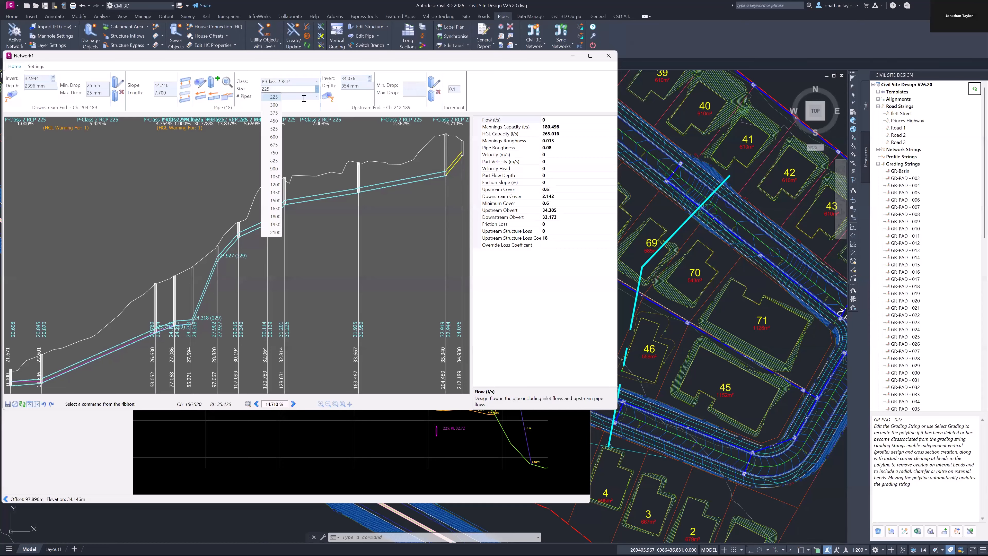
{"action": "left_click", "coordinate": [273, 153]}
{"action": "left_click", "coordinate": [400, 182]}
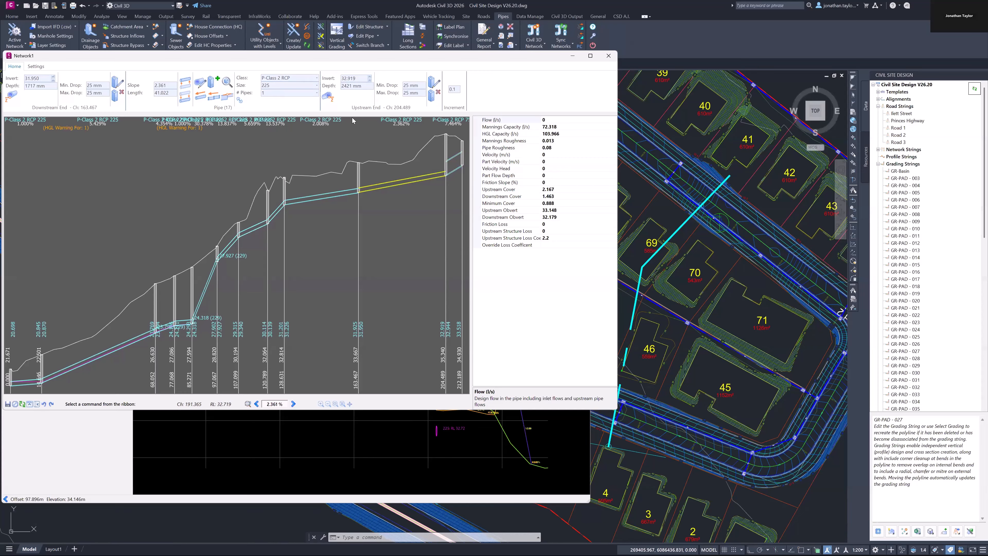
{"action": "left_click", "coordinate": [317, 85]}
{"action": "left_click", "coordinate": [274, 149]}
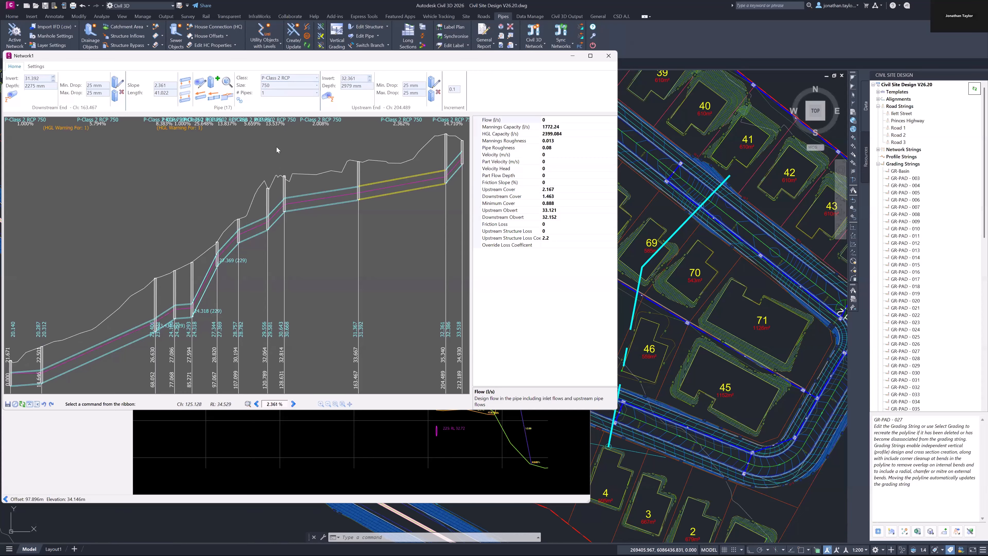
{"action": "left_click", "coordinate": [609, 56]}
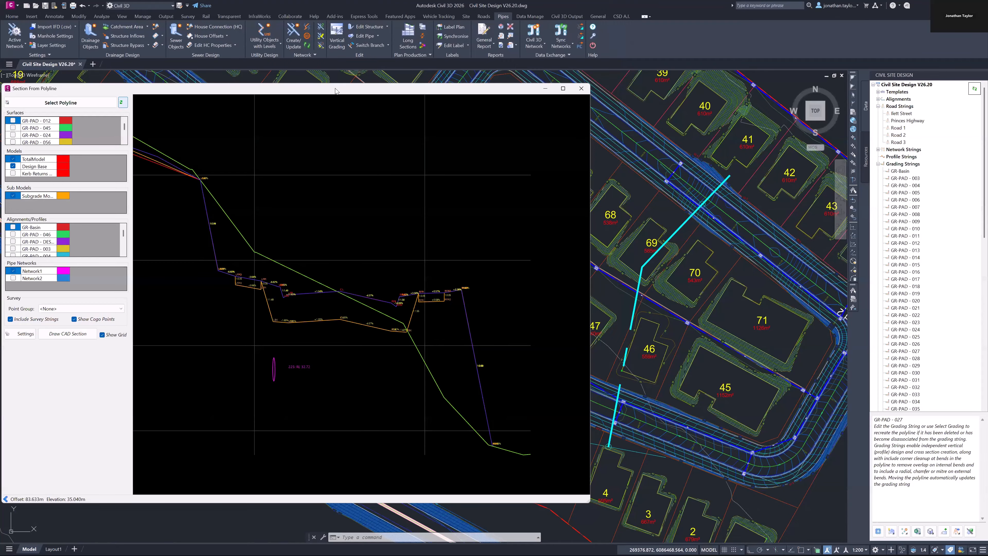
- Hide the subgrade sub model in the section and inspect the resized 750 pipe beneath the lower road
{"action": "left_click_drag", "start_coordinate": [336, 91], "coordinate": [347, 89]}
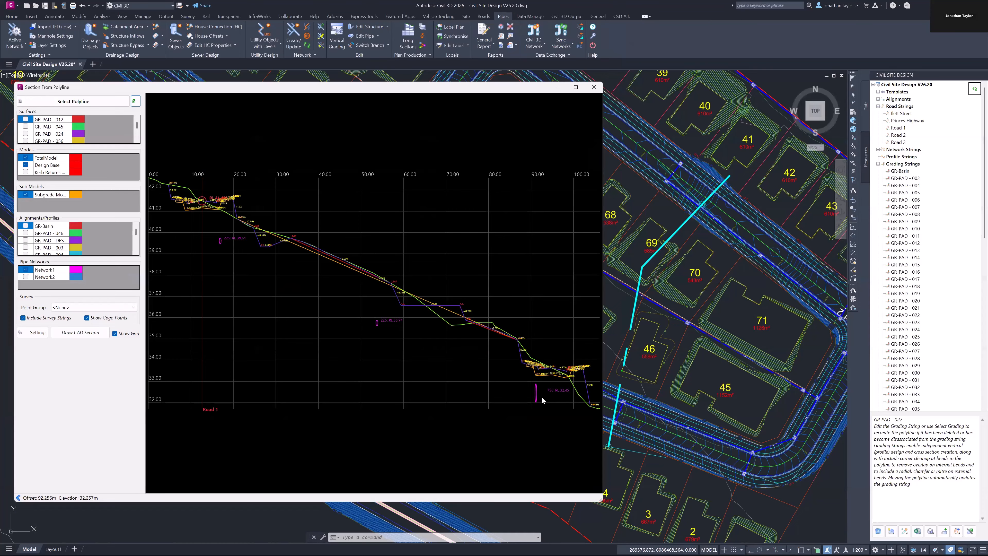
{"action": "scroll", "coordinate": [390, 350], "scroll_direction": "down", "scroll_amount": 2}
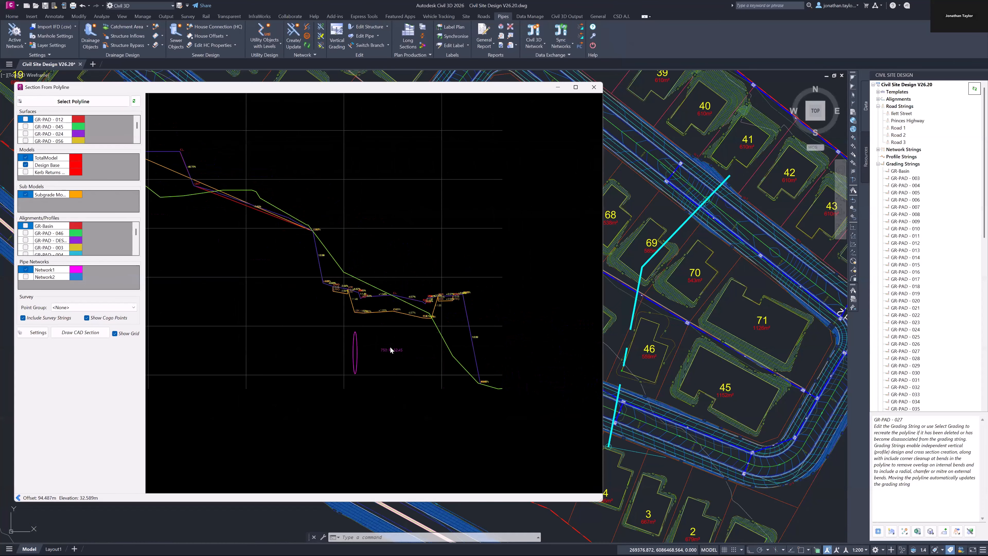
{"action": "left_click", "coordinate": [26, 194]}
{"action": "scroll", "coordinate": [396, 363], "scroll_direction": "up", "scroll_amount": 3}
{"action": "left_click", "coordinate": [314, 340]}
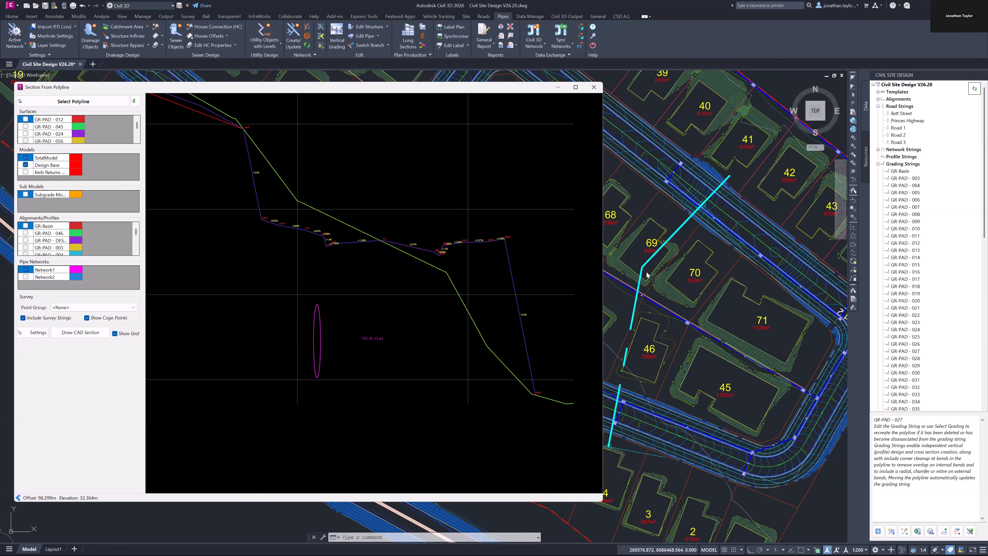
- Move the section polyline east so it crosses Road 1 and the basin
{"action": "scroll", "coordinate": [693, 276], "scroll_direction": "down", "scroll_amount": 5}
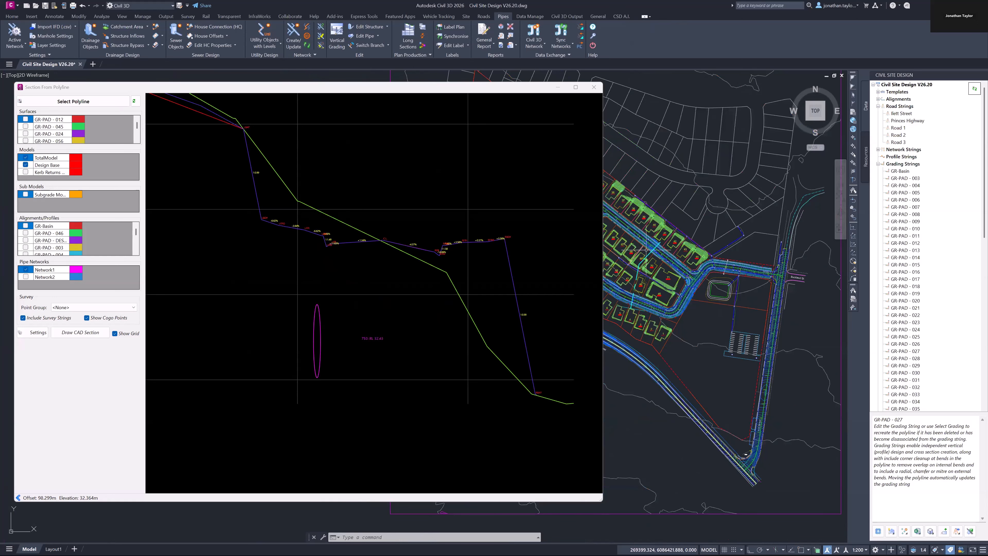
{"action": "scroll", "coordinate": [651, 265], "scroll_direction": "up", "scroll_amount": 5}
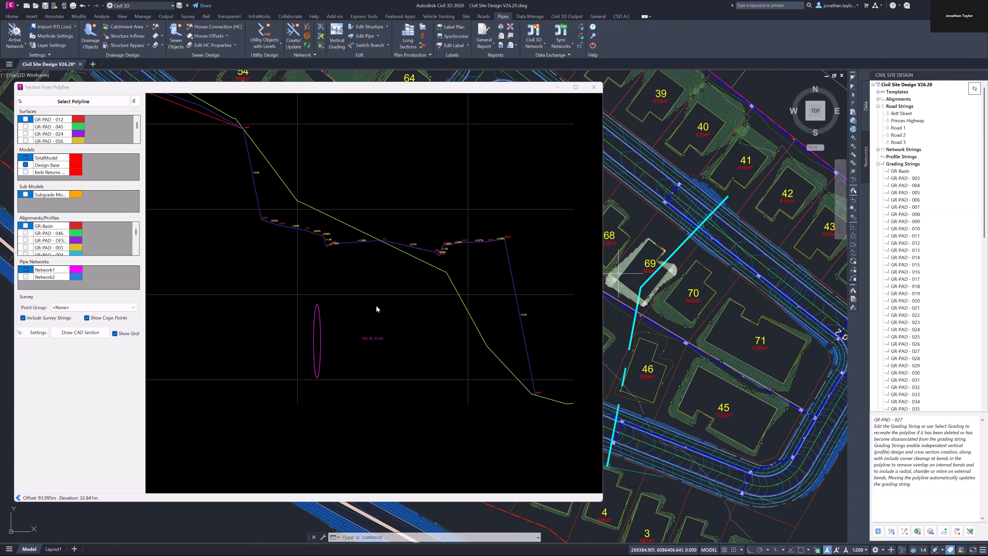
{"action": "left_click", "coordinate": [645, 281]}
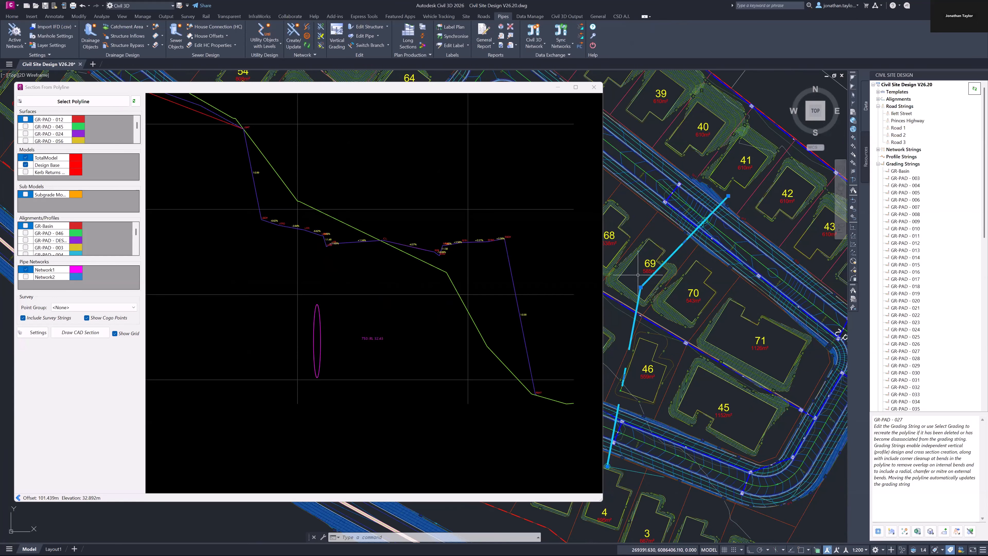
{"action": "scroll", "coordinate": [638, 275], "scroll_direction": "down", "scroll_amount": 1}
{"action": "type", "text": "m"}
{"action": "key", "text": "space"}
{"action": "left_click", "coordinate": [661, 267]}
{"action": "scroll", "coordinate": [704, 304], "scroll_direction": "up", "scroll_amount": 6}
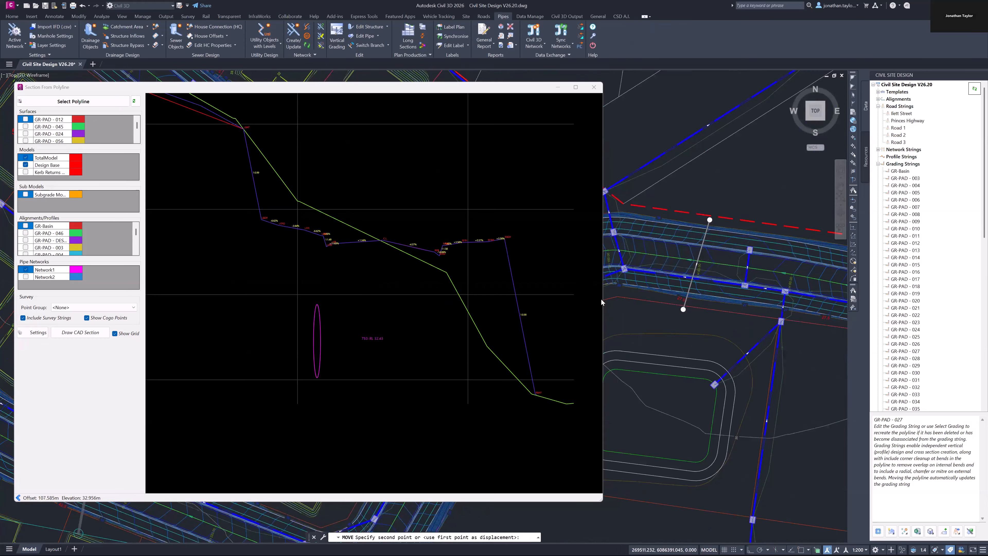
{"action": "left_click", "coordinate": [613, 286]}
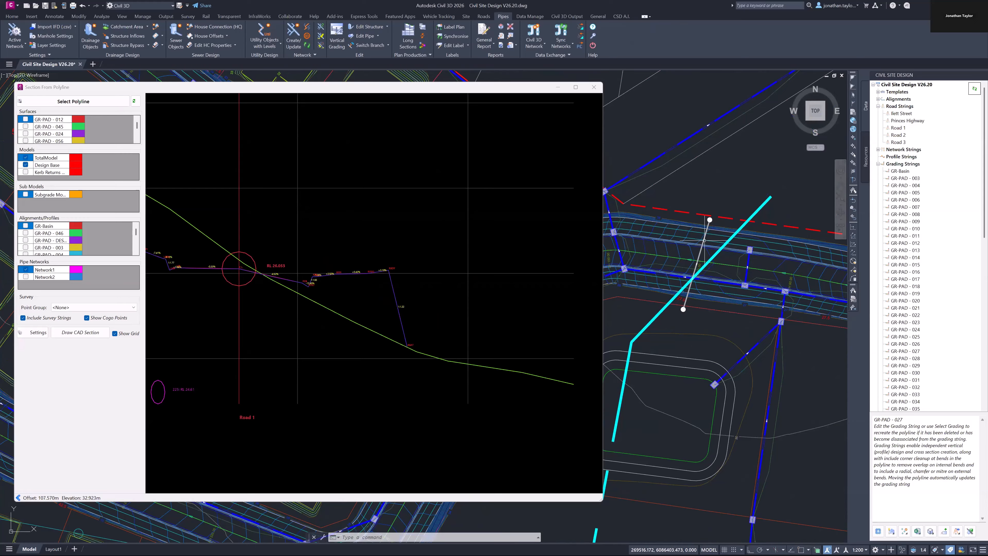
- Show the Network2 pipe network in the section and view the available survey point groups
{"action": "left_click", "coordinate": [26, 277]}
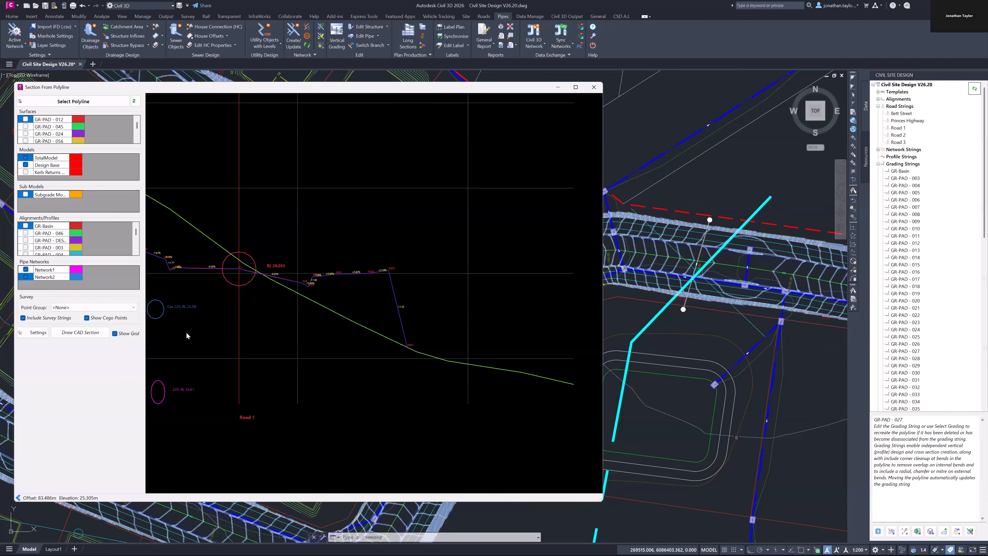
{"action": "middle_click_drag", "start_coordinate": [188, 339], "coordinate": [253, 335]}
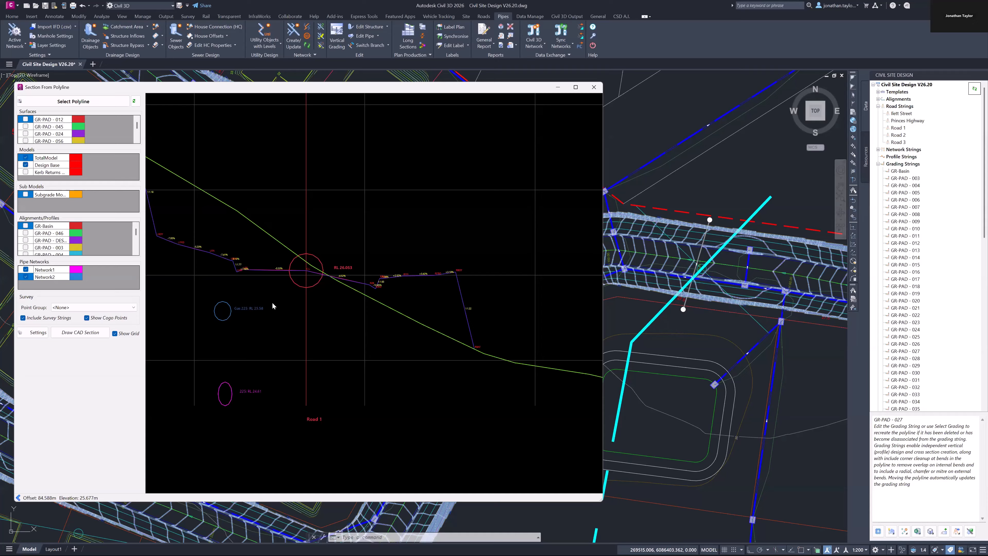
{"action": "scroll", "coordinate": [272, 306], "scroll_direction": "down", "scroll_amount": 2}
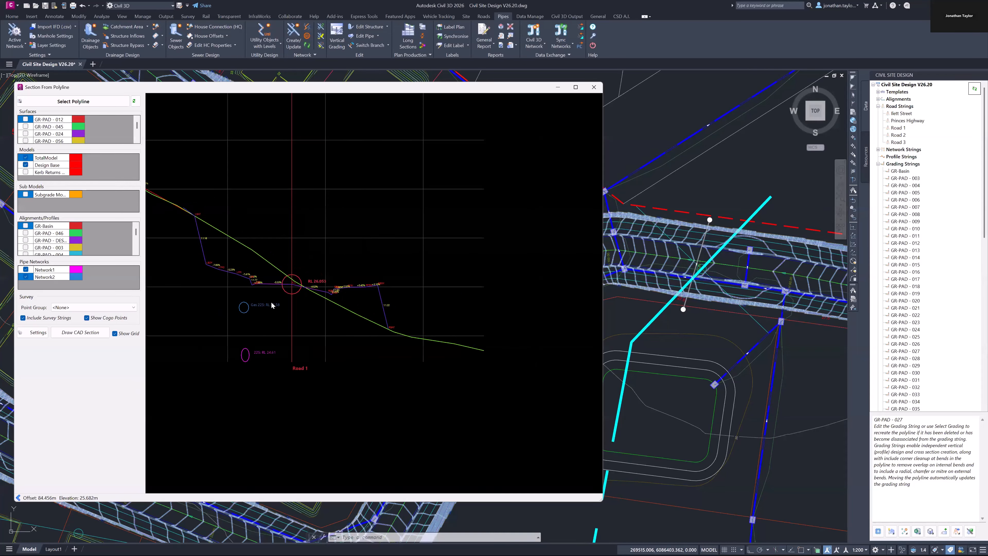
{"action": "left_click", "coordinate": [86, 307]}
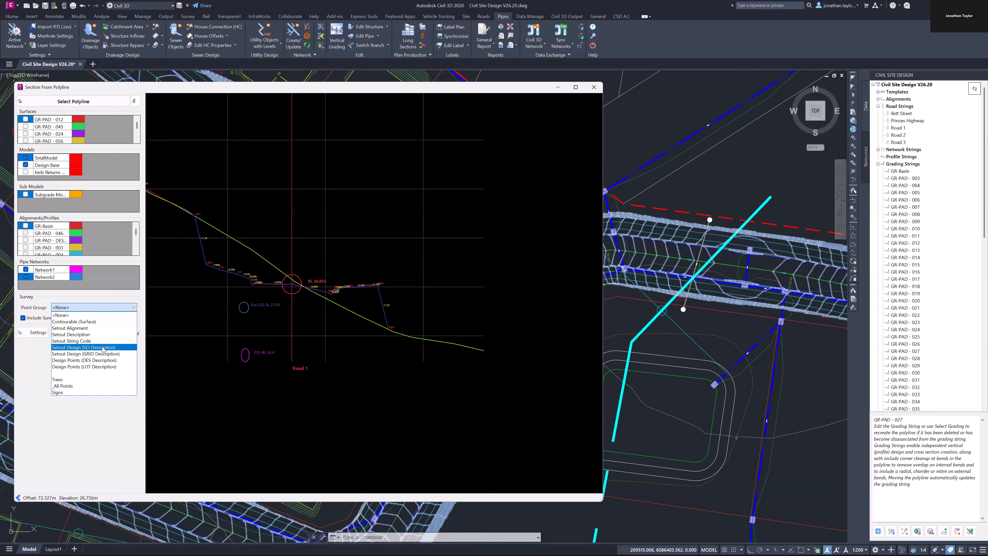
{"action": "left_click", "coordinate": [33, 345]}
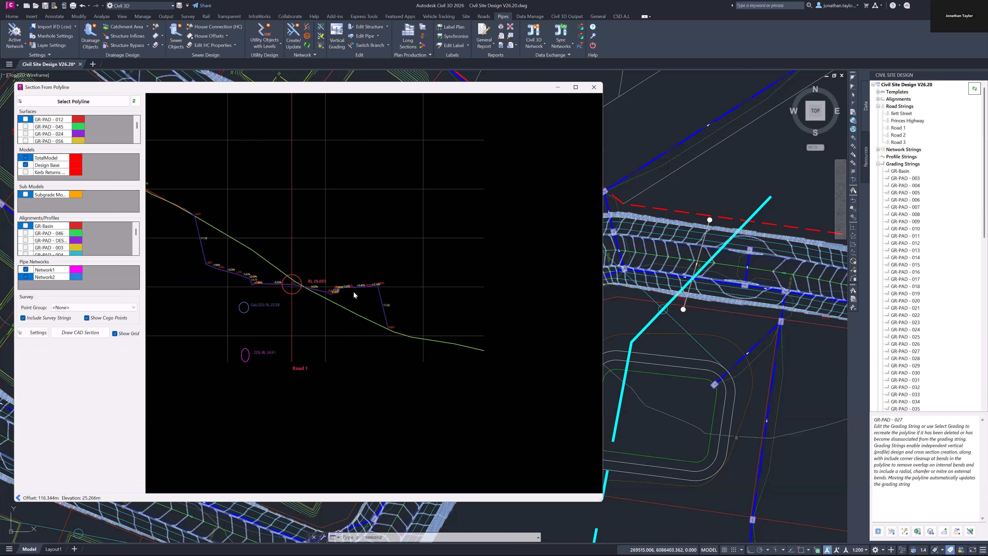
- Examine the section through the basin embankment, Road 1 and the crossings of both pipe networks
{"action": "scroll", "coordinate": [354, 294], "scroll_direction": "down", "scroll_amount": 5}
{"action": "scroll", "coordinate": [287, 269], "scroll_direction": "up", "scroll_amount": 3}
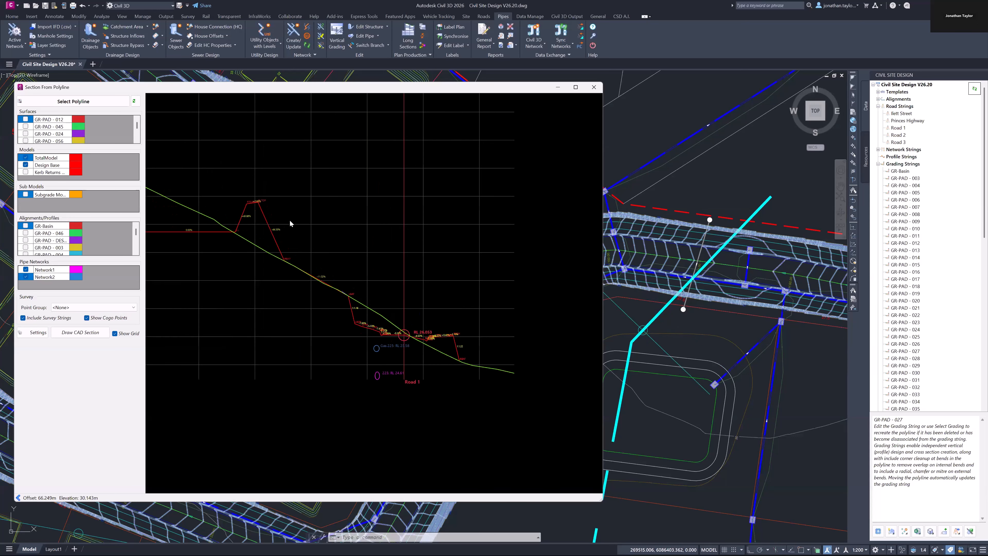
{"action": "middle_click_drag", "start_coordinate": [341, 241], "coordinate": [392, 271]}
{"action": "middle_click_drag", "start_coordinate": [272, 221], "coordinate": [441, 315]}
{"action": "middle_click_drag", "start_coordinate": [488, 359], "coordinate": [390, 283]}
{"action": "key", "text": "ctrl"}
{"action": "key", "text": "ctrl"}
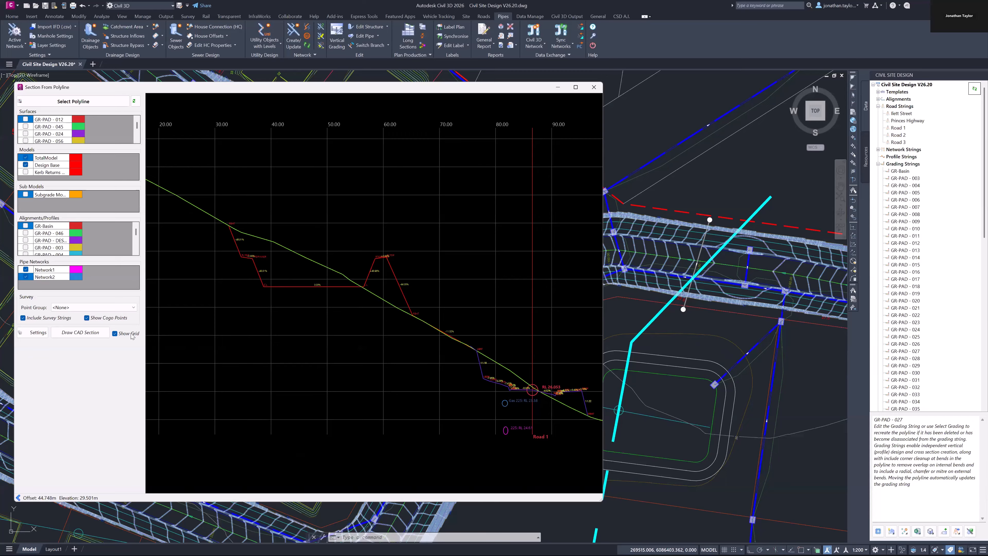
- Review the Quick Section settings for scale, crossfall labels, surfaces, models, survey and pipe networks, and grid, and accept them
{"action": "left_click", "coordinate": [38, 334]}
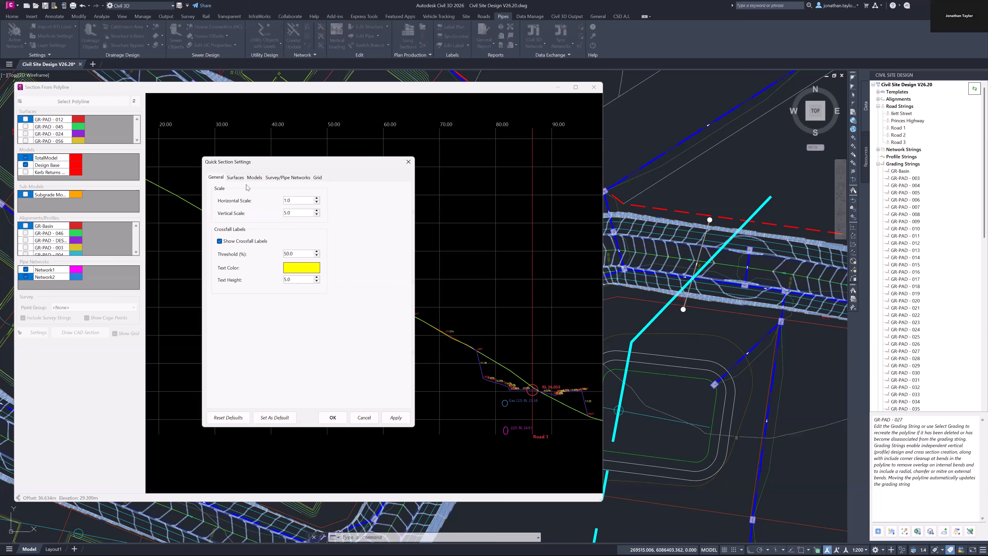
{"action": "left_click", "coordinate": [235, 176]}
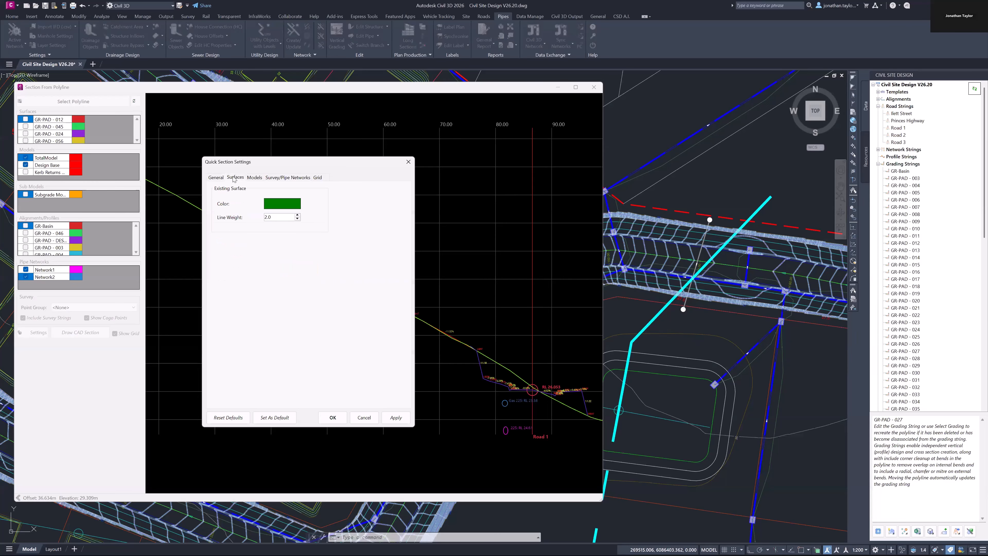
{"action": "left_click", "coordinate": [255, 178]}
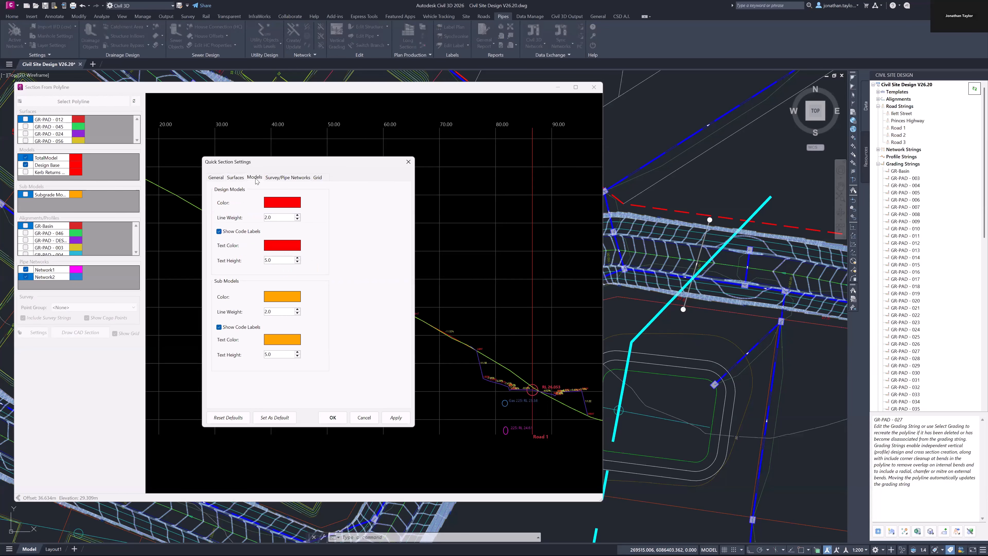
{"action": "left_click", "coordinate": [285, 179]}
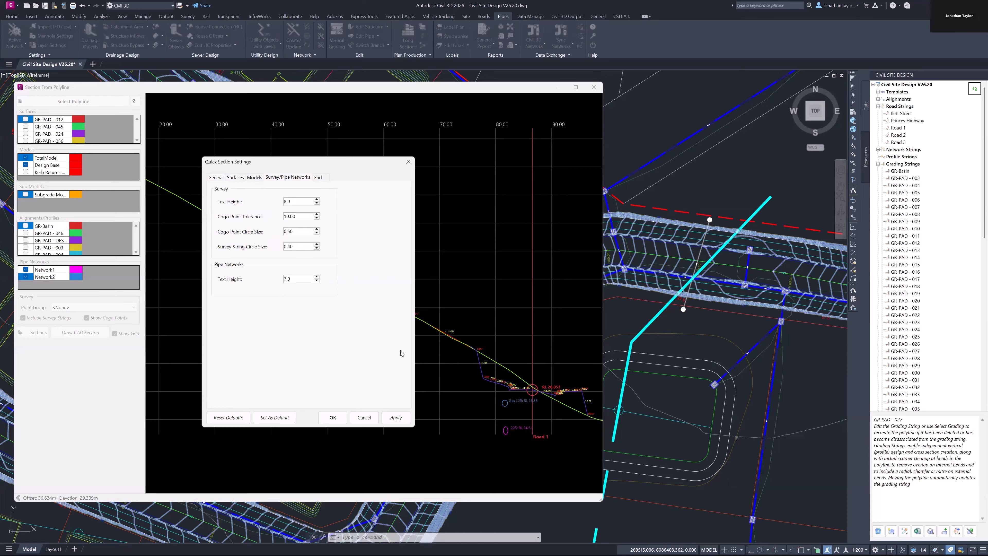
{"action": "left_click", "coordinate": [321, 178]}
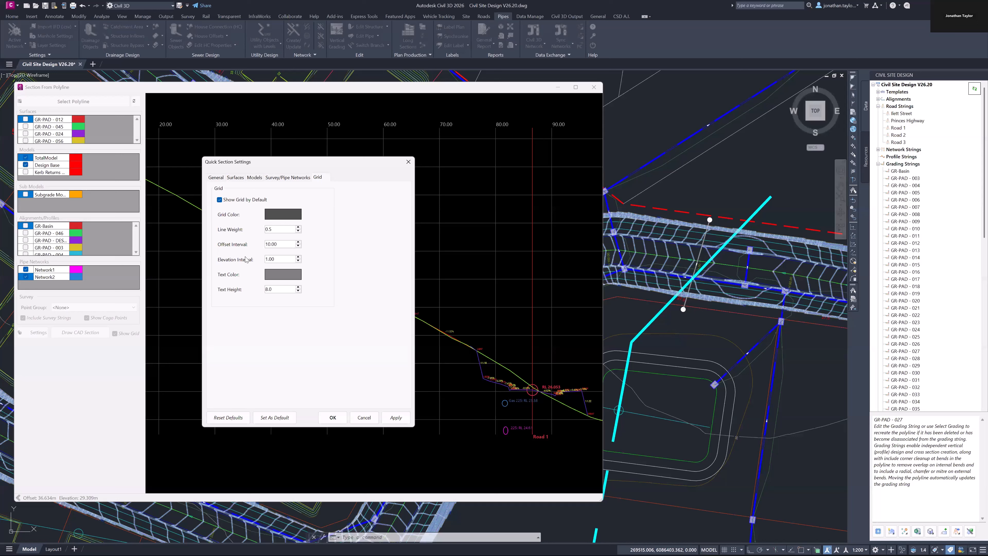
{"action": "left_click", "coordinate": [214, 178]}
{"action": "double_click", "coordinate": [294, 212]}
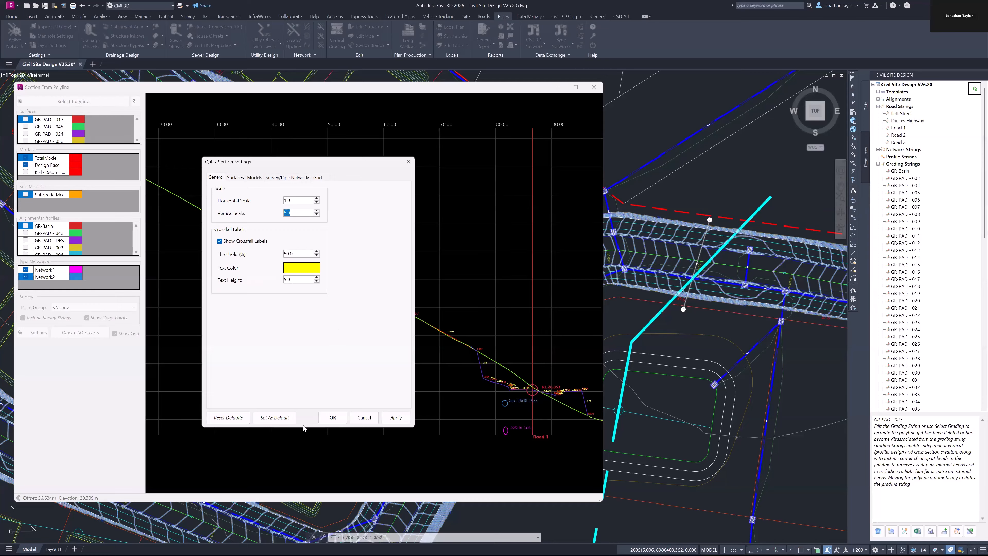
{"action": "left_click", "coordinate": [229, 421]}
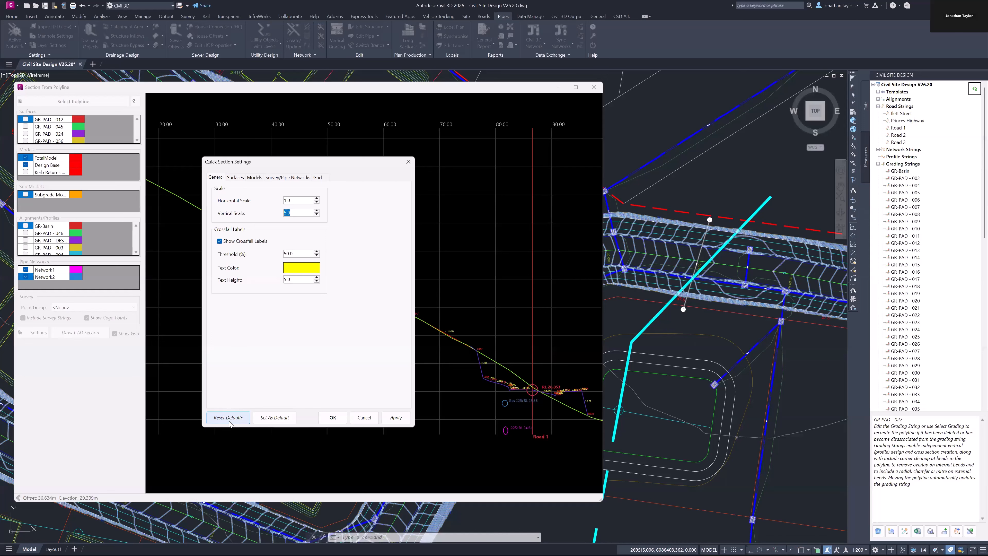
{"action": "left_click", "coordinate": [332, 417]}
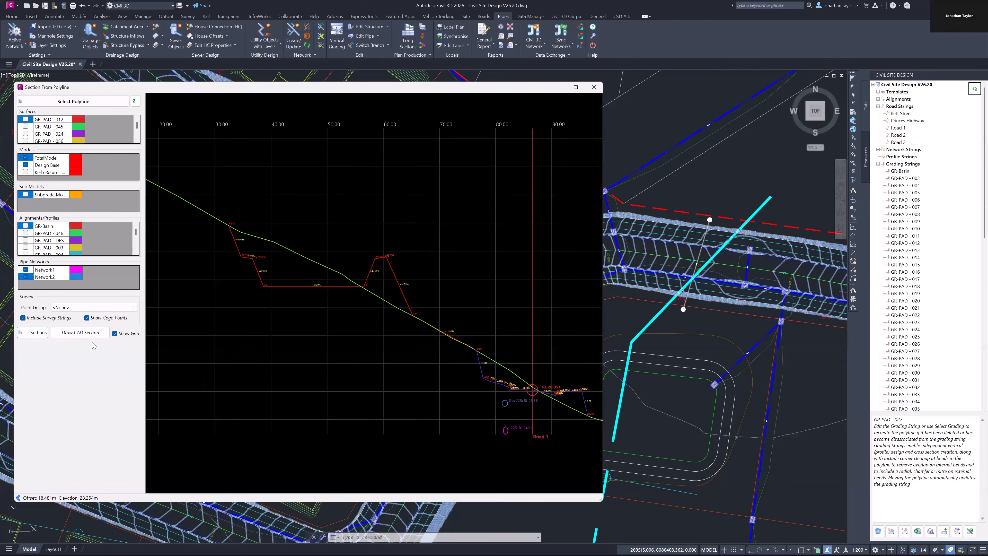
- Draw the current section through the basin and Road 1 as a CAD section in the empty area east of the site
{"action": "left_click", "coordinate": [81, 336]}
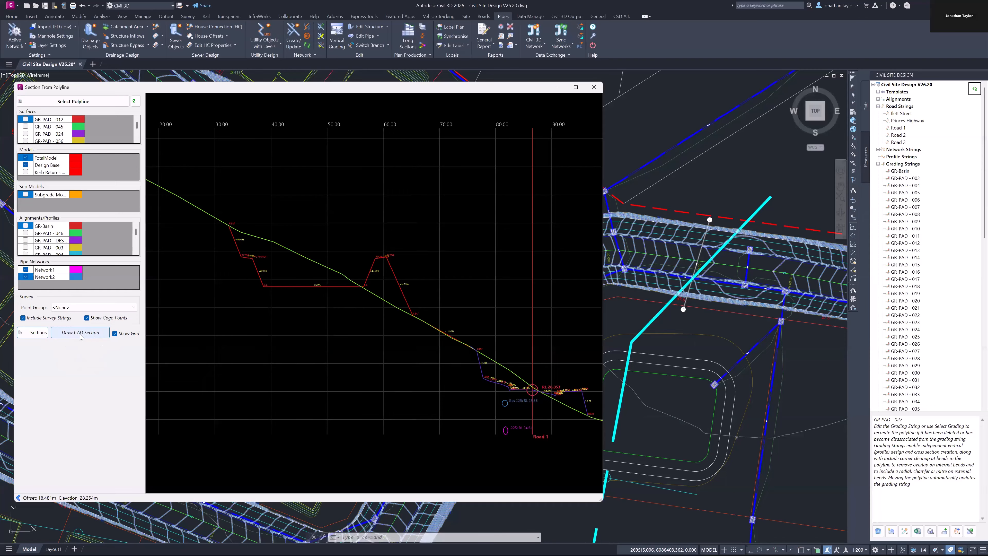
{"action": "left_click", "coordinate": [80, 334]}
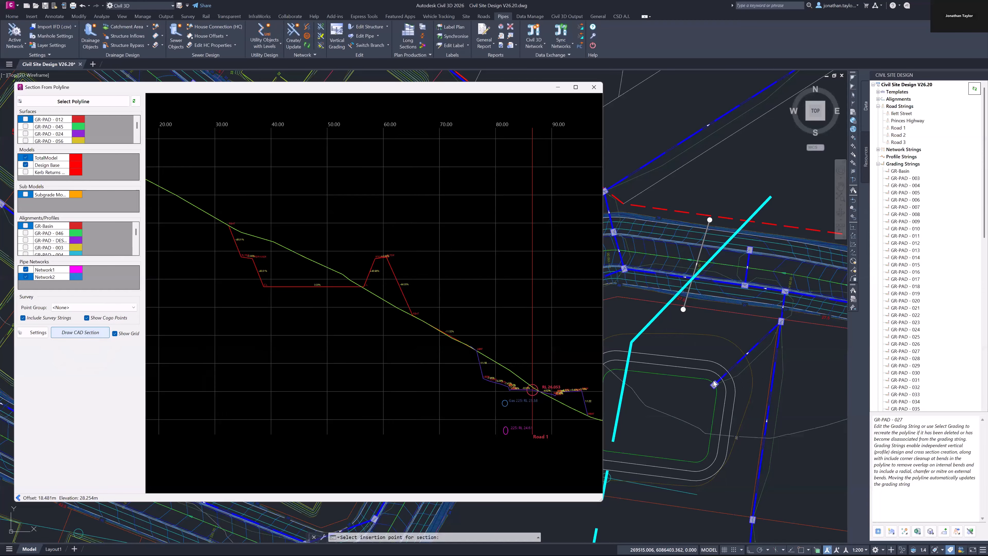
{"action": "scroll", "coordinate": [668, 324], "scroll_direction": "down", "scroll_amount": 5}
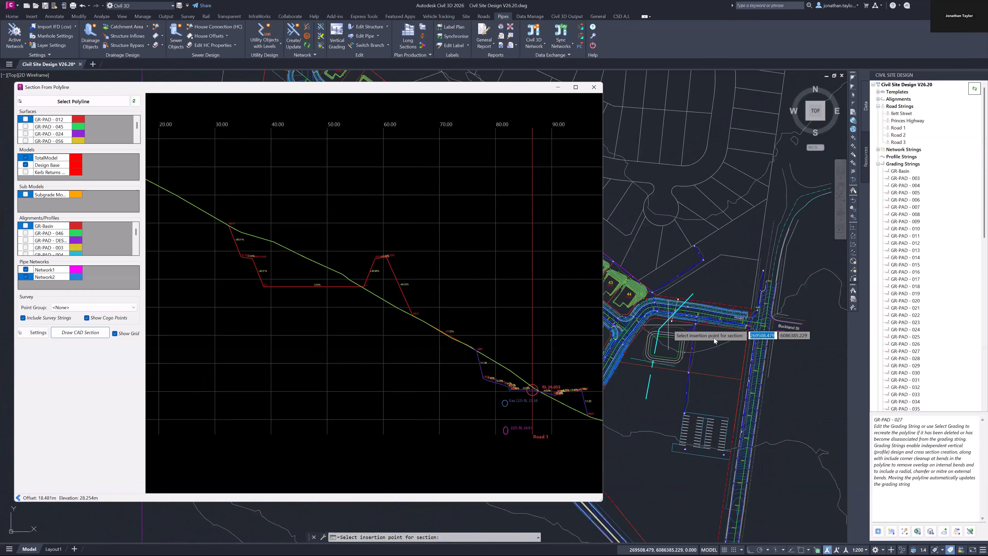
{"action": "middle_click_drag", "start_coordinate": [751, 359], "coordinate": [626, 365]}
{"action": "left_click", "coordinate": [697, 366]}
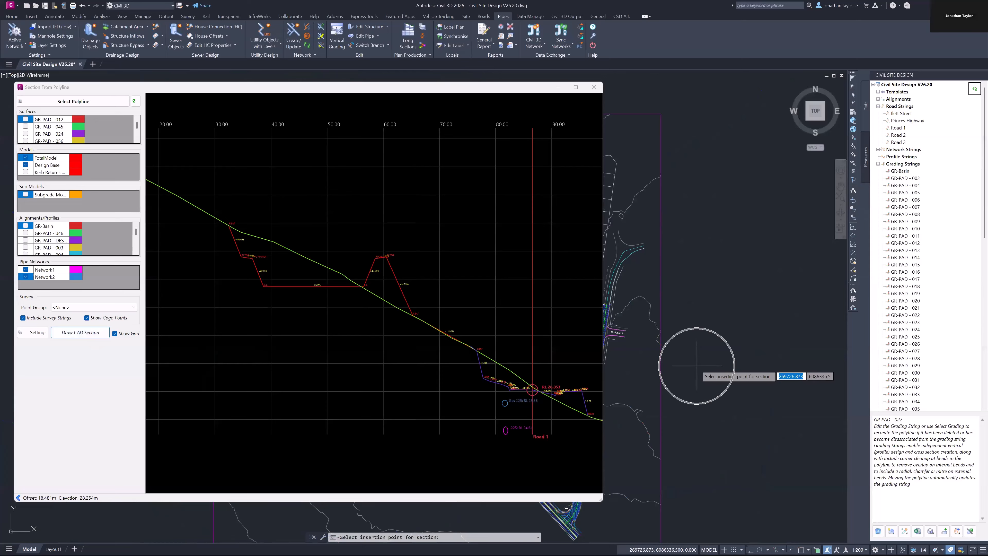
- Inspect the drawn section's labels and pipe crossings around Road 1, and check the layer of its linework
{"action": "scroll", "coordinate": [731, 353], "scroll_direction": "up", "scroll_amount": 5}
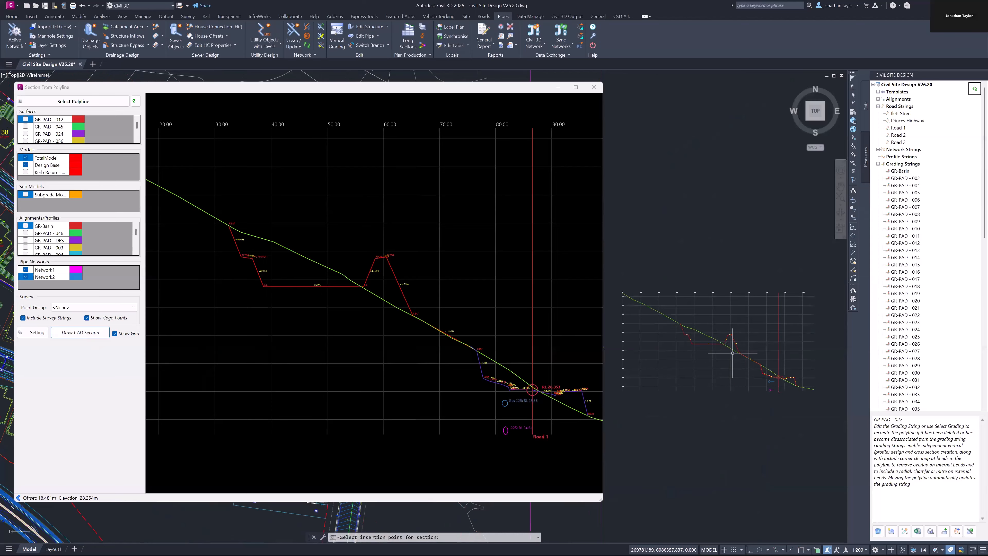
{"action": "scroll", "coordinate": [737, 356], "scroll_direction": "up", "scroll_amount": 4}
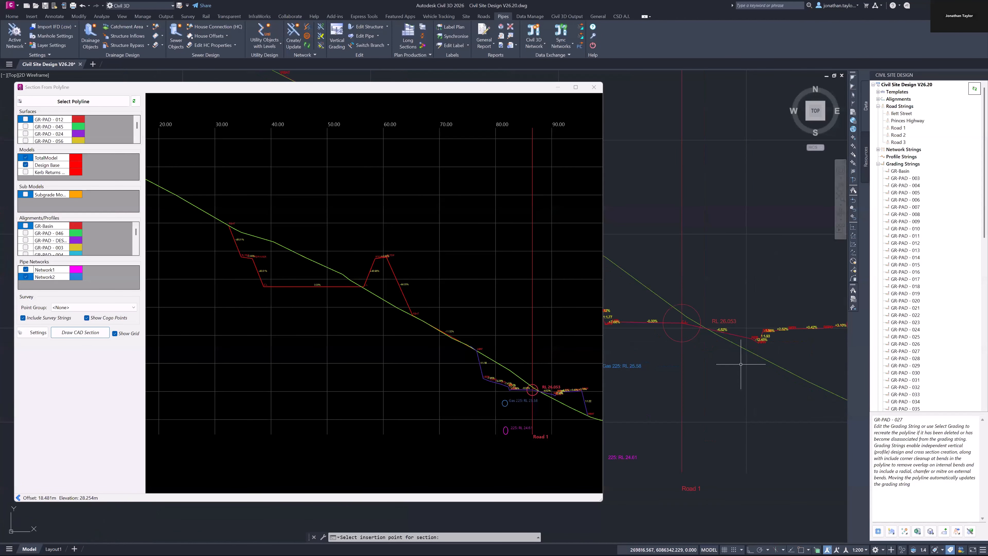
{"action": "scroll", "coordinate": [725, 349], "scroll_direction": "down", "scroll_amount": 2}
{"action": "left_click", "coordinate": [725, 349]}
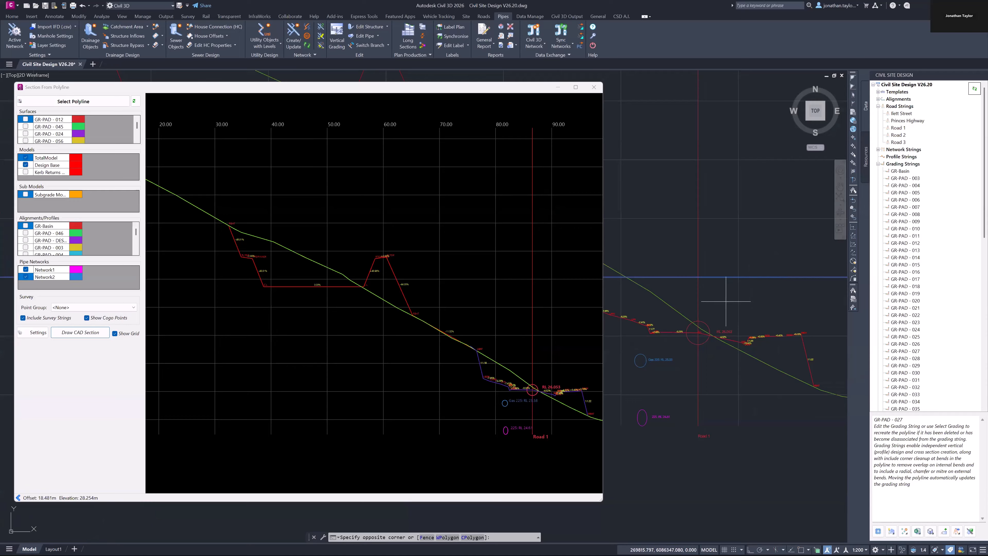
{"action": "left_click", "coordinate": [12, 16]}
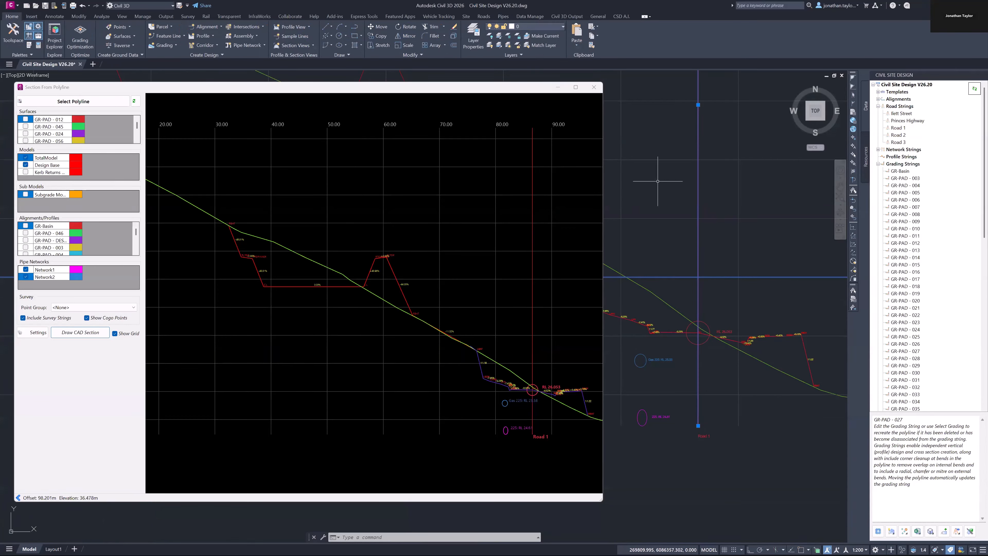
{"action": "key", "text": "Escape"}
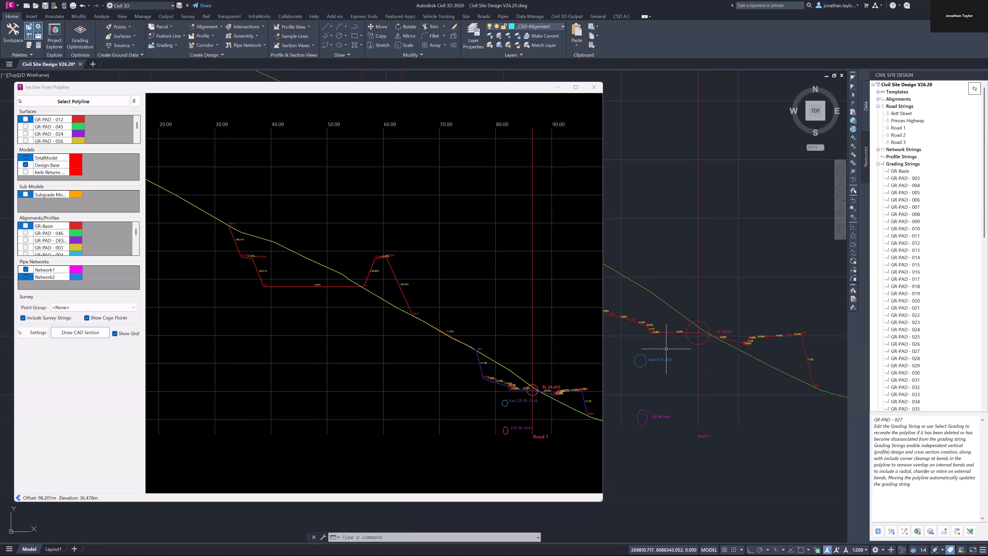
- Move the section polyline west from the basin so it crosses lots 70 and 46 and ends near lot 4
{"action": "scroll", "coordinate": [699, 351], "scroll_direction": "down", "scroll_amount": 5}
{"action": "middle_click_drag", "start_coordinate": [699, 351], "coordinate": [814, 344]}
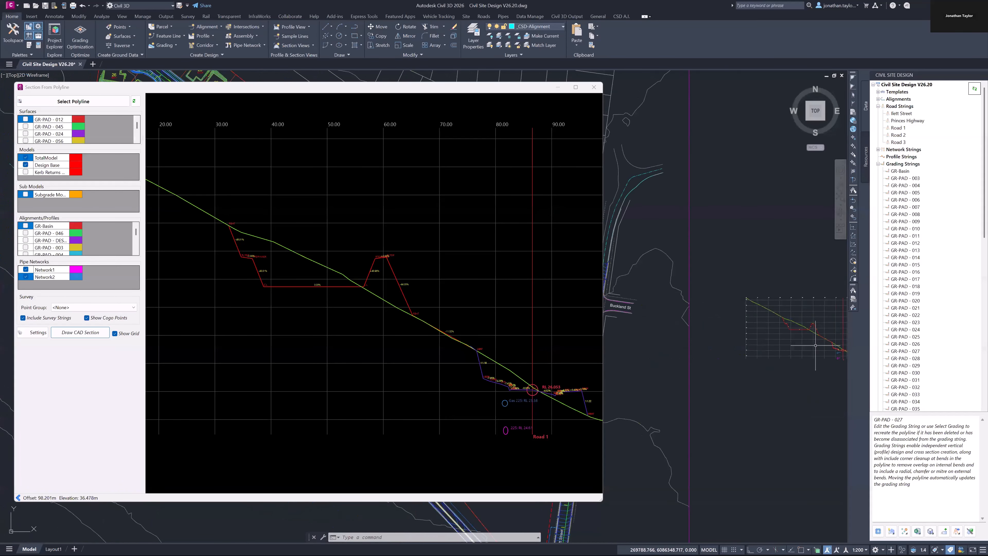
{"action": "scroll", "coordinate": [814, 344], "scroll_direction": "down", "scroll_amount": 1}
{"action": "middle_click_drag", "start_coordinate": [677, 312], "coordinate": [695, 315]}
{"action": "scroll", "coordinate": [696, 314], "scroll_direction": "up", "scroll_amount": 3}
{"action": "scroll", "coordinate": [731, 323], "scroll_direction": "up", "scroll_amount": 3}
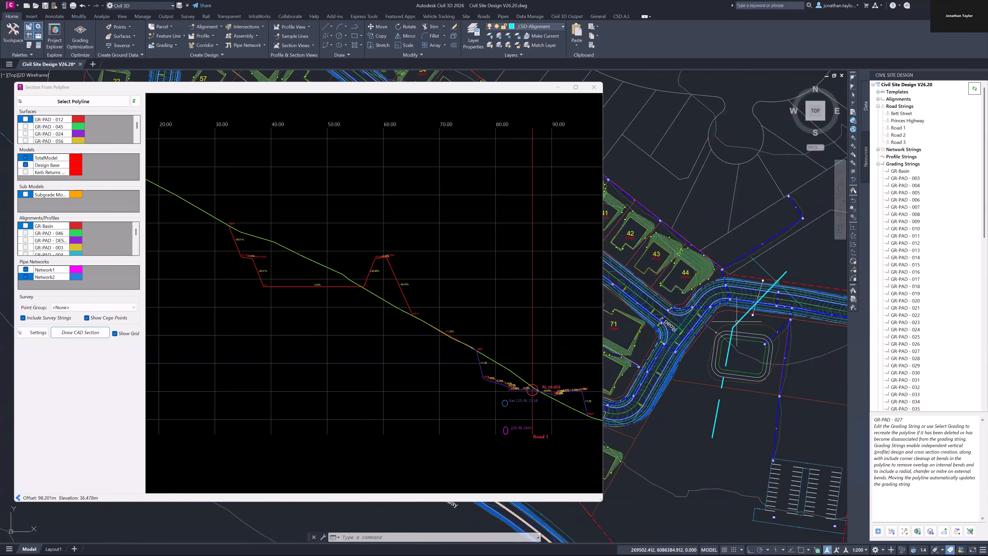
{"action": "type", "text": "m"}
{"action": "key", "text": "space"}
{"action": "left_click", "coordinate": [749, 326]}
{"action": "middle_click_drag", "start_coordinate": [677, 315], "coordinate": [800, 330]}
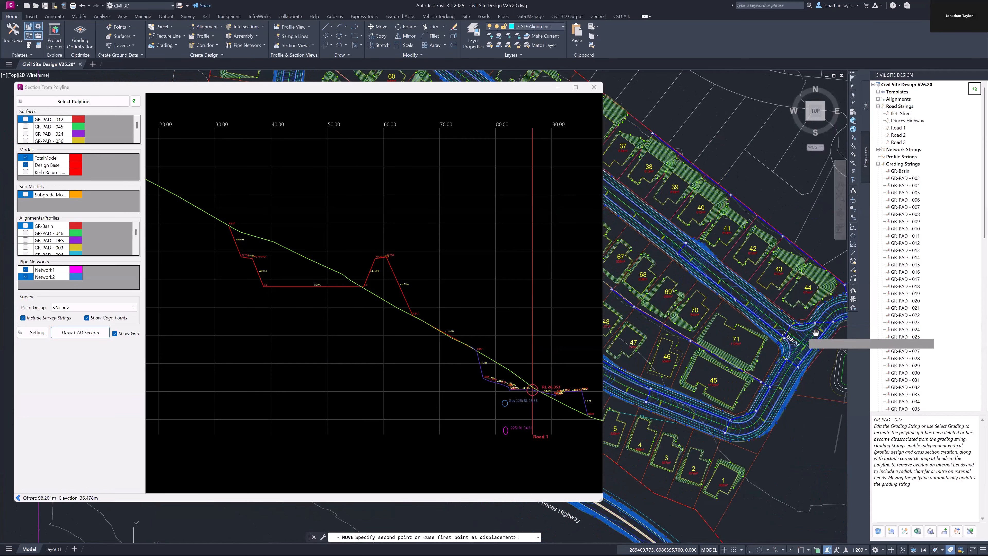
{"action": "left_click", "coordinate": [693, 324]}
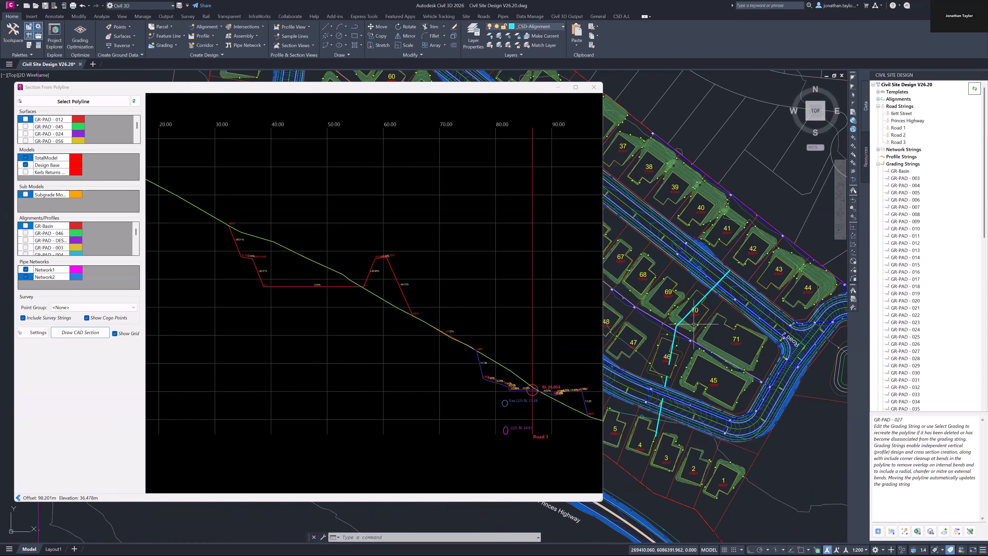
- Draw the section through the lots as a second CAD section directly above the first one
{"action": "left_click", "coordinate": [98, 333]}
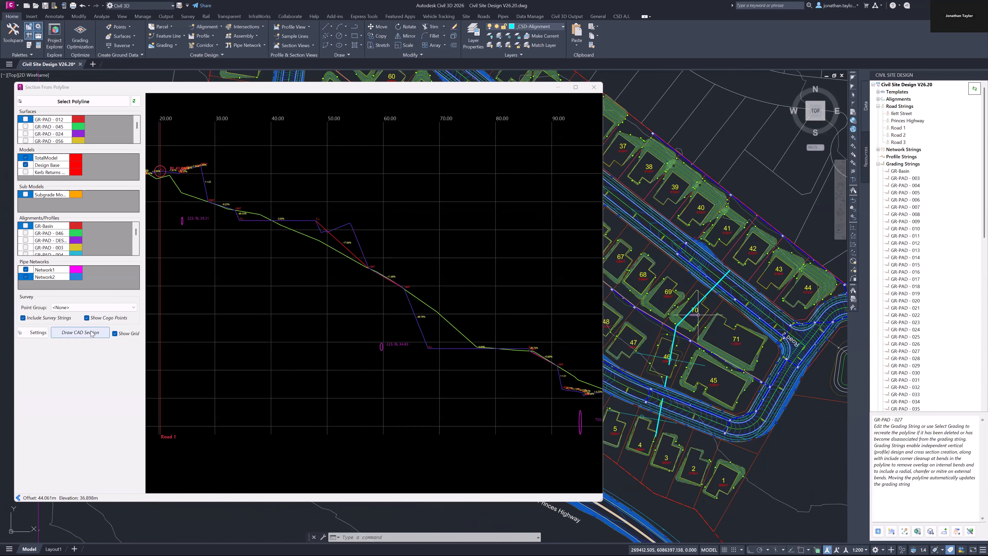
{"action": "scroll", "coordinate": [687, 380], "scroll_direction": "down", "scroll_amount": 5}
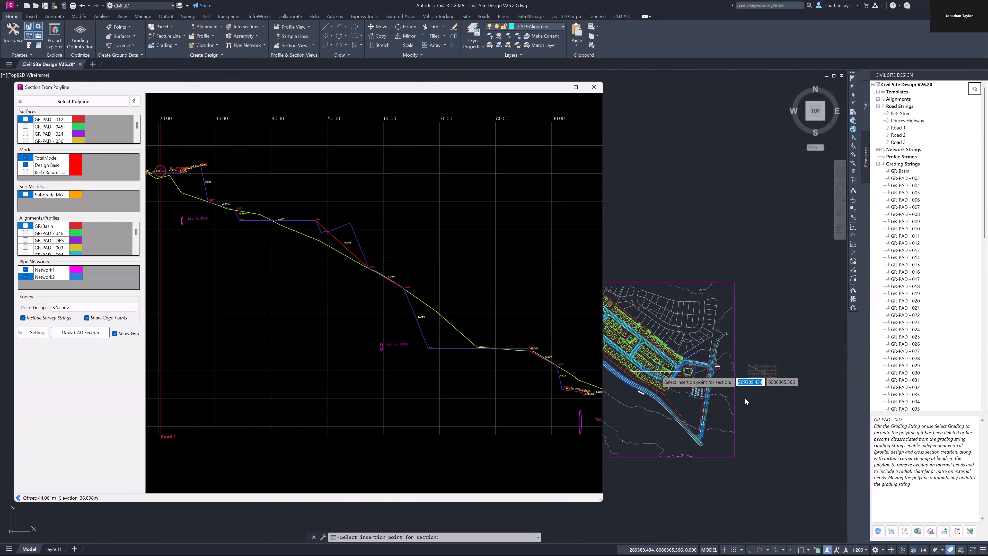
{"action": "scroll", "coordinate": [735, 335], "scroll_direction": "up", "scroll_amount": 5}
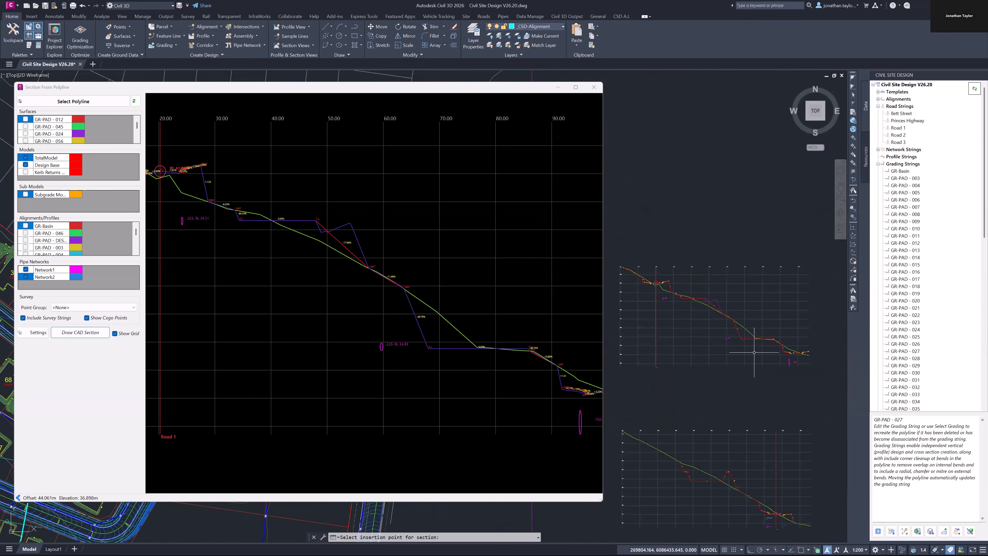
- Examine the second CAD section and compare its surfaces and pipe crossings with the live Quick Section
{"action": "scroll", "coordinate": [663, 263], "scroll_direction": "up", "scroll_amount": 4}
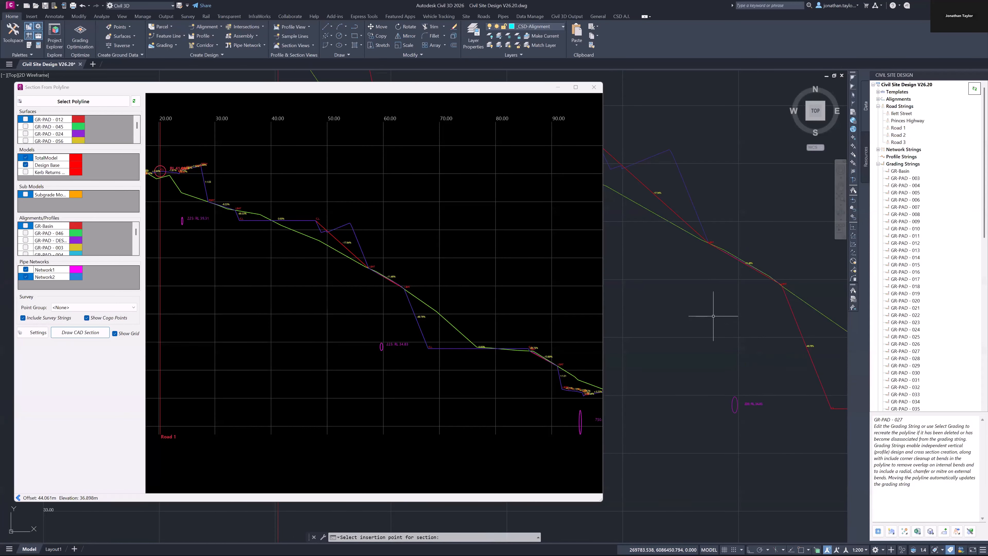
{"action": "scroll", "coordinate": [713, 315], "scroll_direction": "down", "scroll_amount": 3}
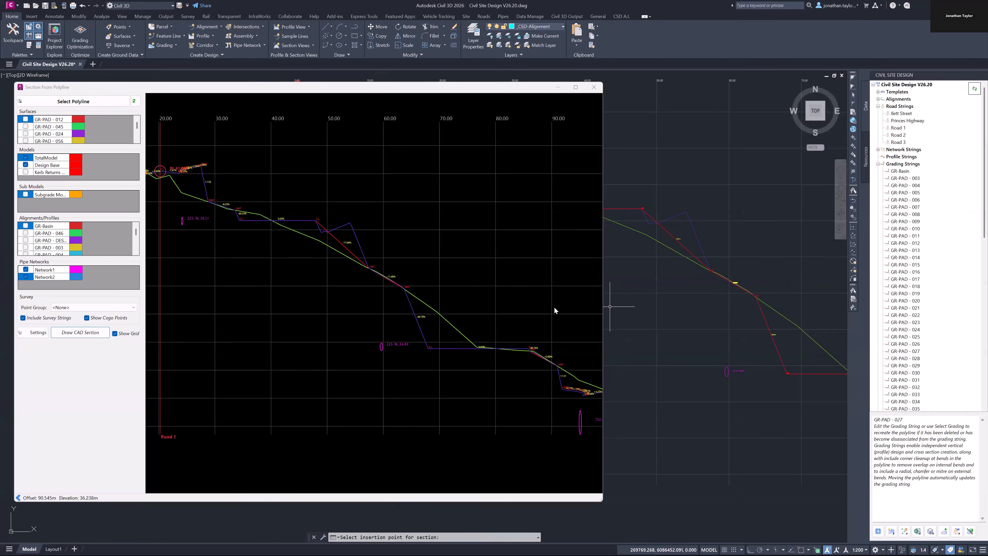
{"action": "scroll", "coordinate": [555, 310], "scroll_direction": "down", "scroll_amount": 3}
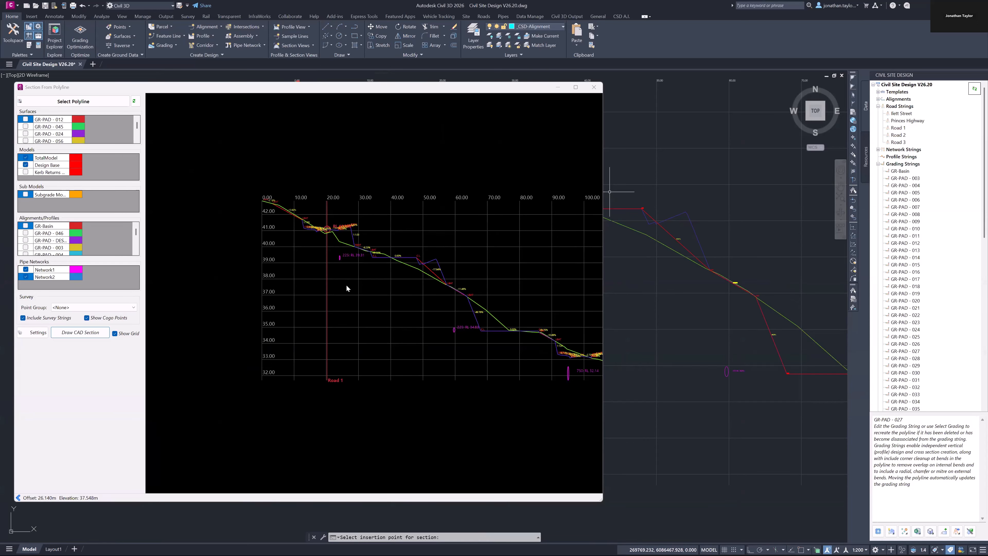
{"action": "scroll", "coordinate": [347, 286], "scroll_direction": "down", "scroll_amount": 1}
{"action": "scroll", "coordinate": [444, 299], "scroll_direction": "up", "scroll_amount": 1}
{"action": "middle_click_drag", "start_coordinate": [443, 298], "coordinate": [444, 298]}
{"action": "scroll", "coordinate": [443, 300], "scroll_direction": "up", "scroll_amount": 1}
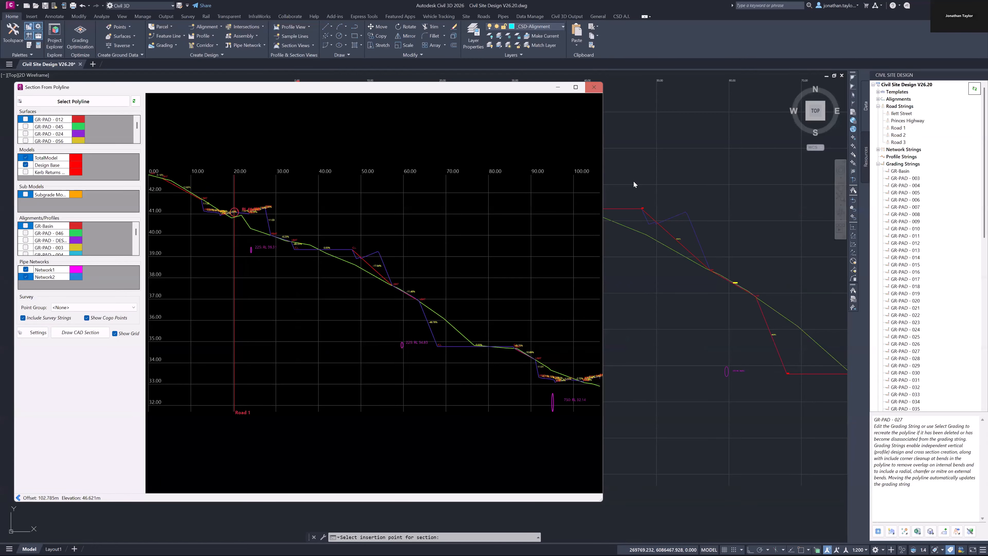
{"action": "scroll", "coordinate": [663, 280], "scroll_direction": "down", "scroll_amount": 4}
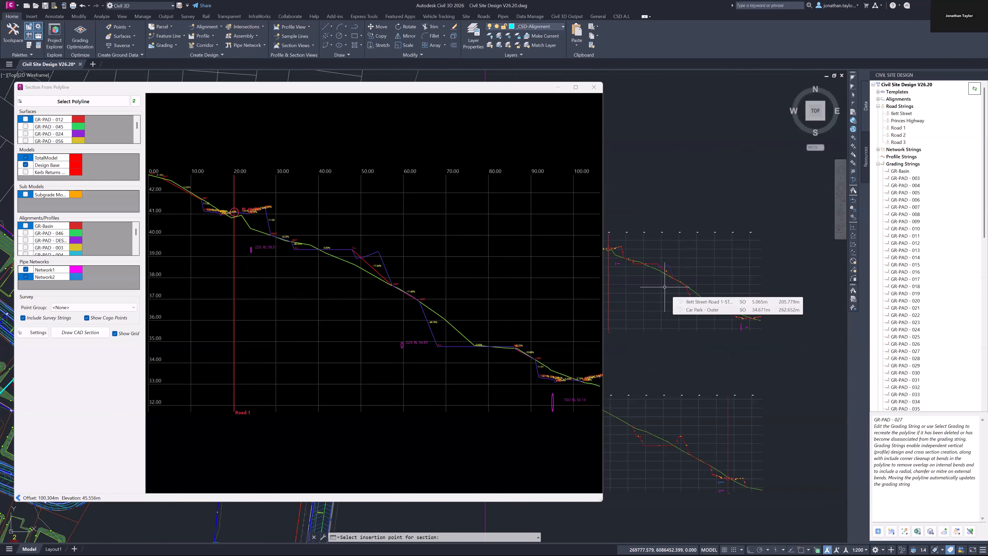
{"action": "left_click", "coordinate": [665, 287]}
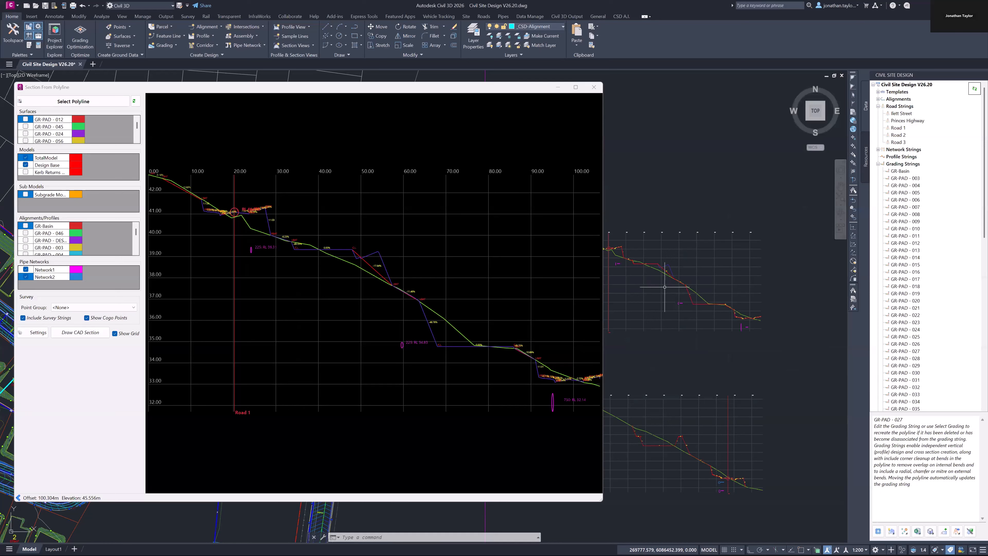
- Close the Quick Section and review both drawn CAD sections beside the site plan
{"action": "left_click", "coordinate": [594, 88]}
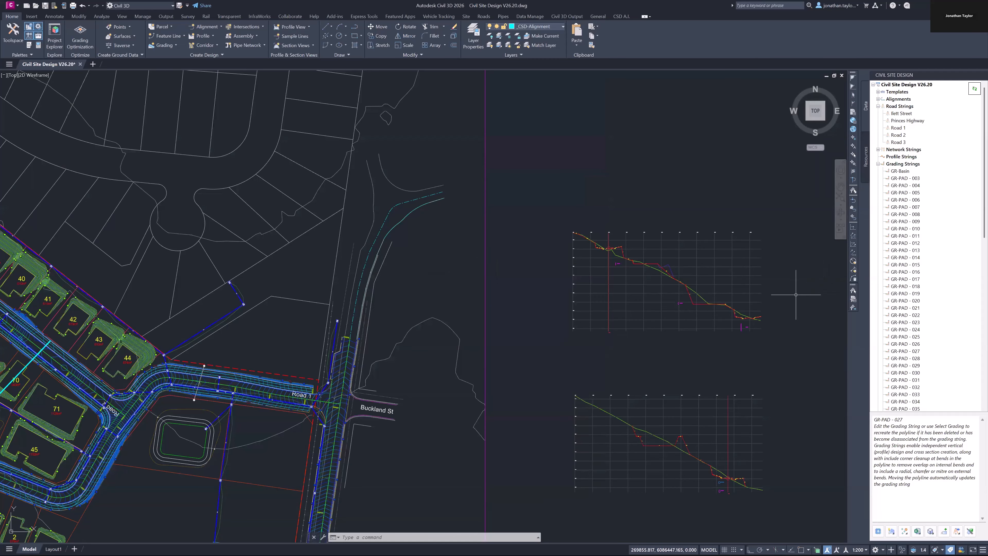
{"action": "scroll", "coordinate": [749, 288], "scroll_direction": "up", "scroll_amount": 4}
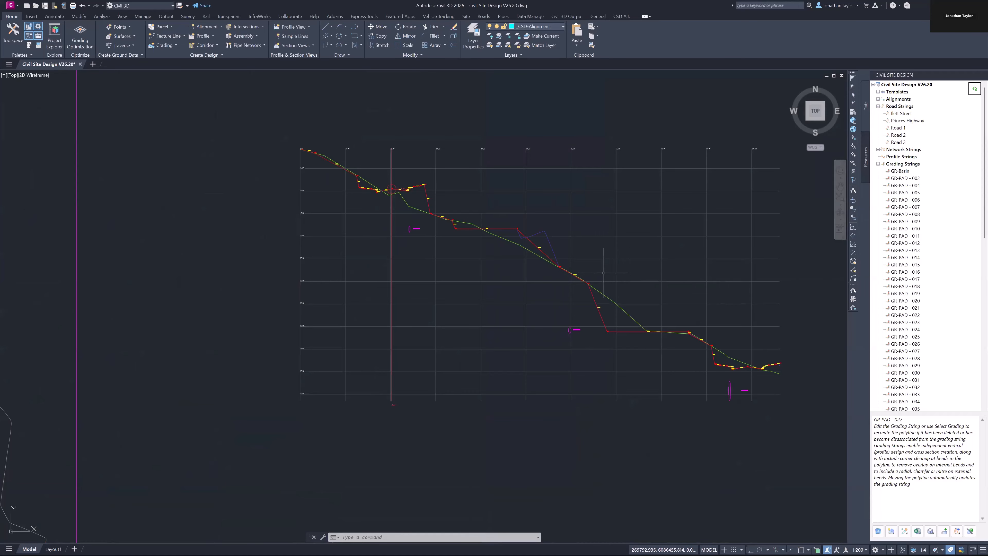
{"action": "scroll", "coordinate": [603, 273], "scroll_direction": "down", "scroll_amount": 4}
{"action": "middle_click_drag", "start_coordinate": [524, 375], "coordinate": [523, 223]}
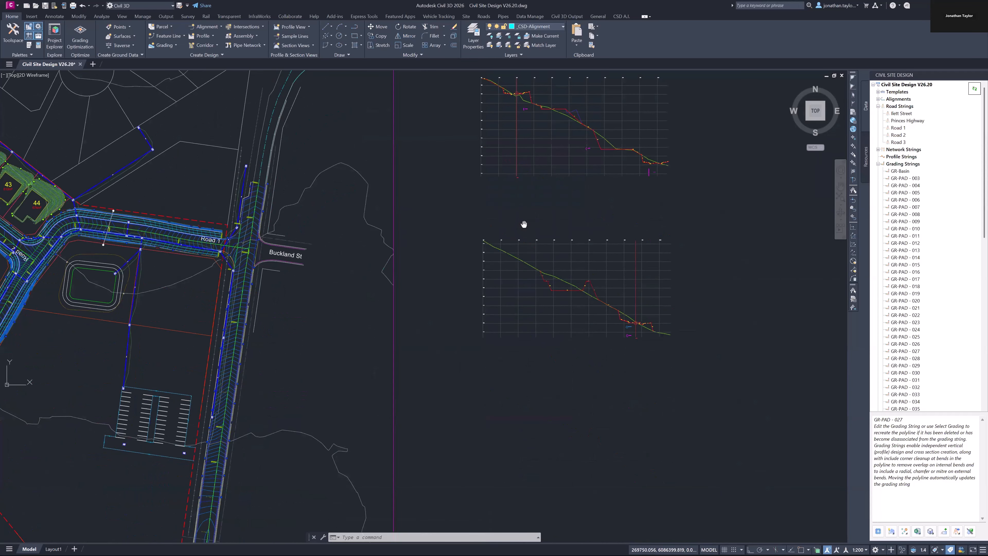
- Choose the Add High/Low Points tool with the cul-de-sac and the road beside lots 28 to 32 in view
{"action": "middle_click_drag", "start_coordinate": [311, 231], "coordinate": [601, 271]}
{"action": "middle_click_drag", "start_coordinate": [333, 282], "coordinate": [619, 308]}
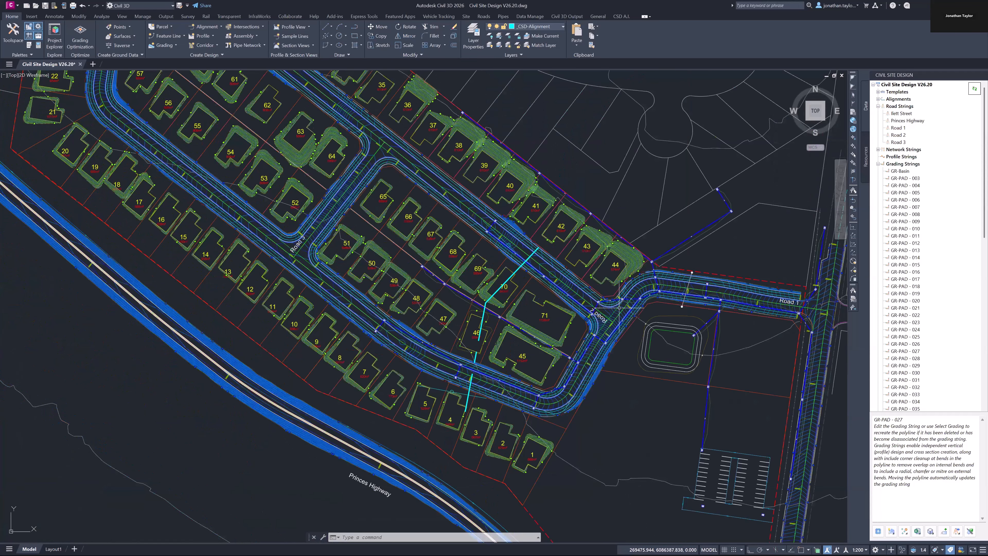
{"action": "middle_click_drag", "start_coordinate": [445, 208], "coordinate": [586, 380]}
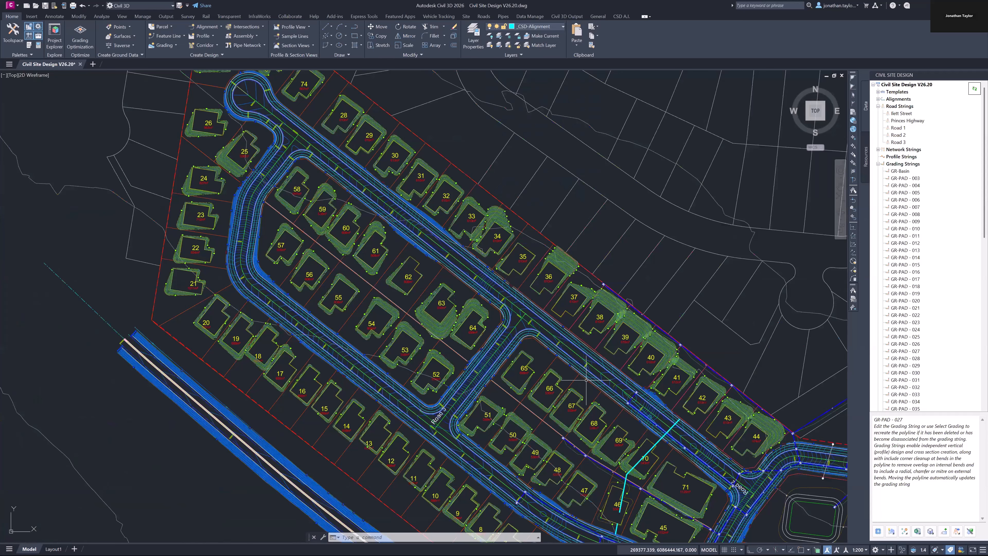
{"action": "middle_click_drag", "start_coordinate": [314, 122], "coordinate": [308, 198]}
{"action": "scroll", "coordinate": [308, 197], "scroll_direction": "up", "scroll_amount": 4}
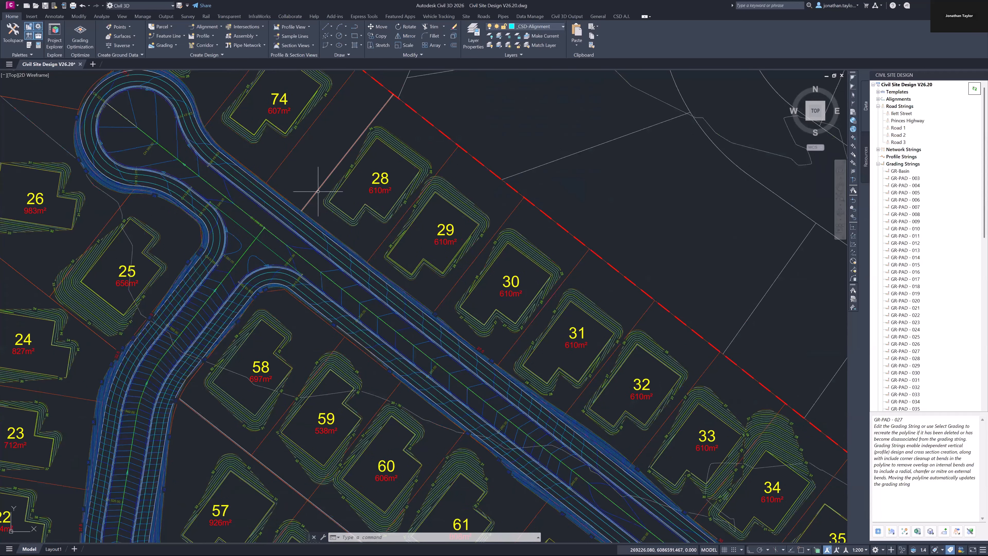
{"action": "left_click", "coordinate": [483, 17]}
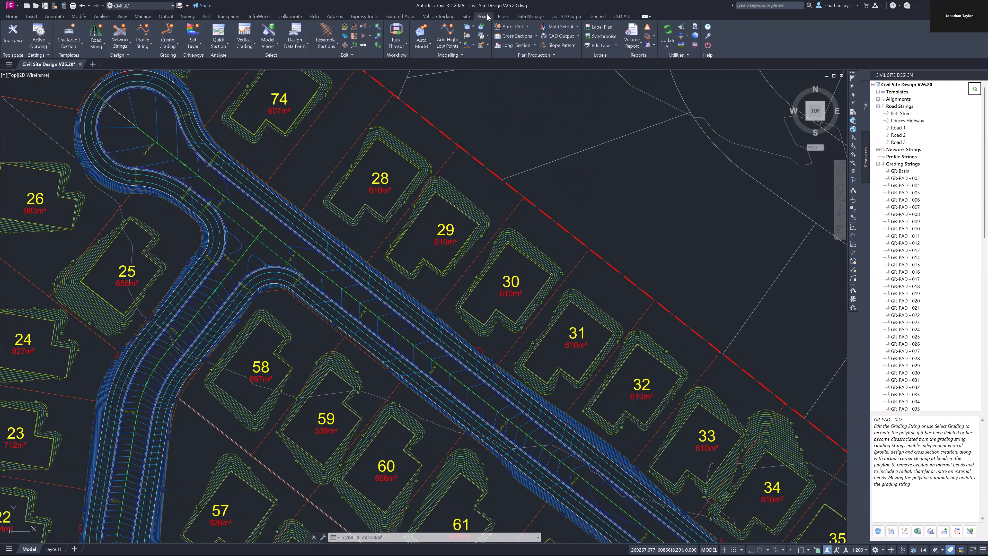
{"action": "left_click", "coordinate": [458, 49]}
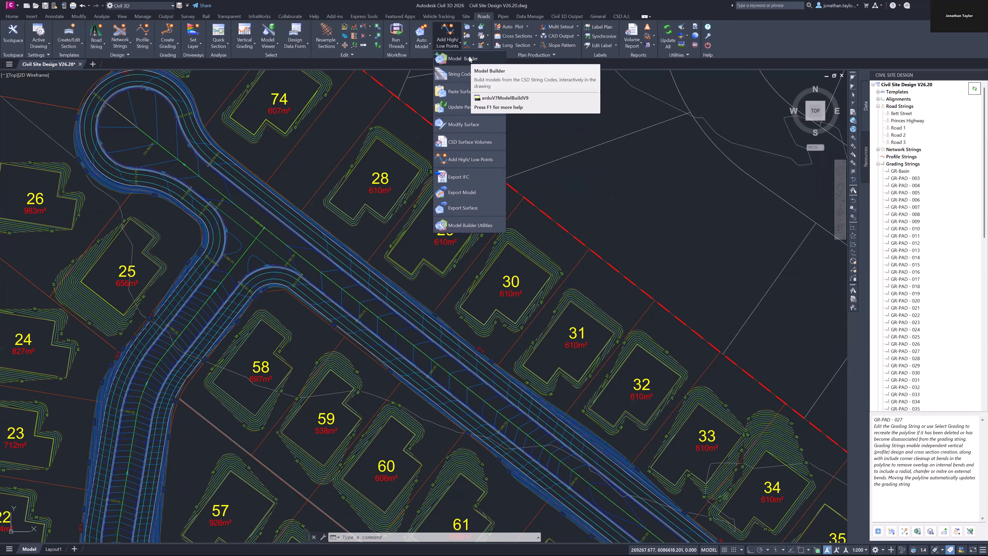
{"action": "left_click", "coordinate": [479, 160]}
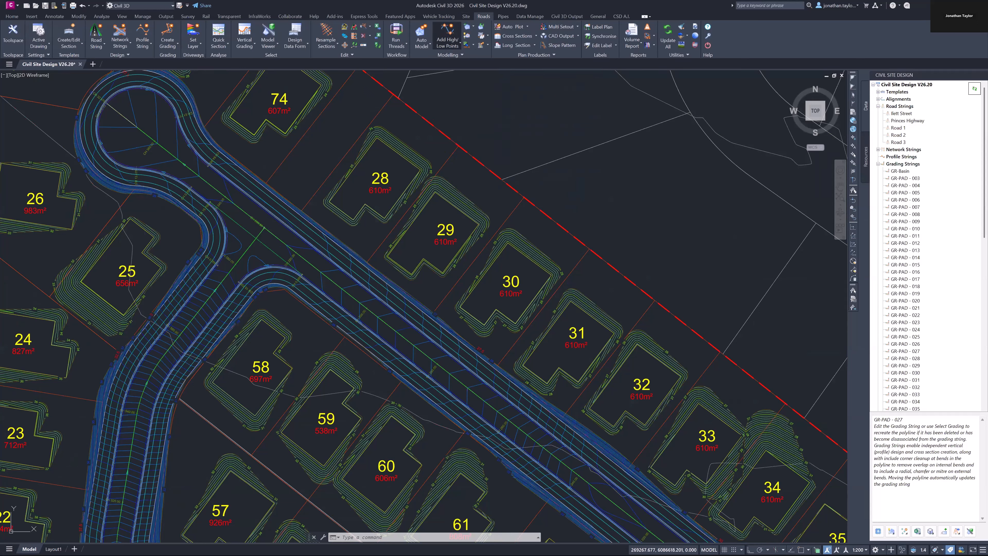
- Collapse the grading and road strings in the project tree and open Show High/Low Points for the models
{"action": "left_click", "coordinate": [877, 164]}
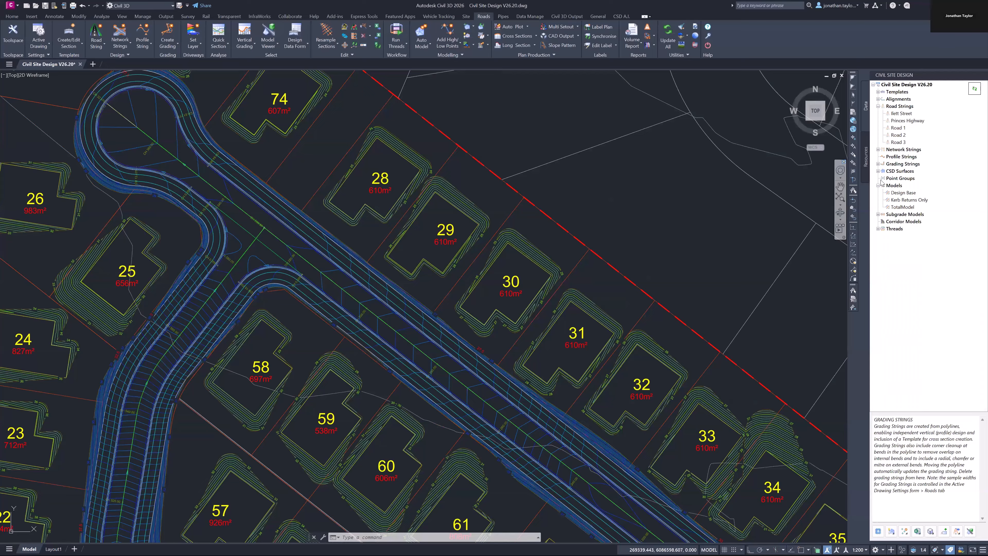
{"action": "left_click", "coordinate": [878, 106]}
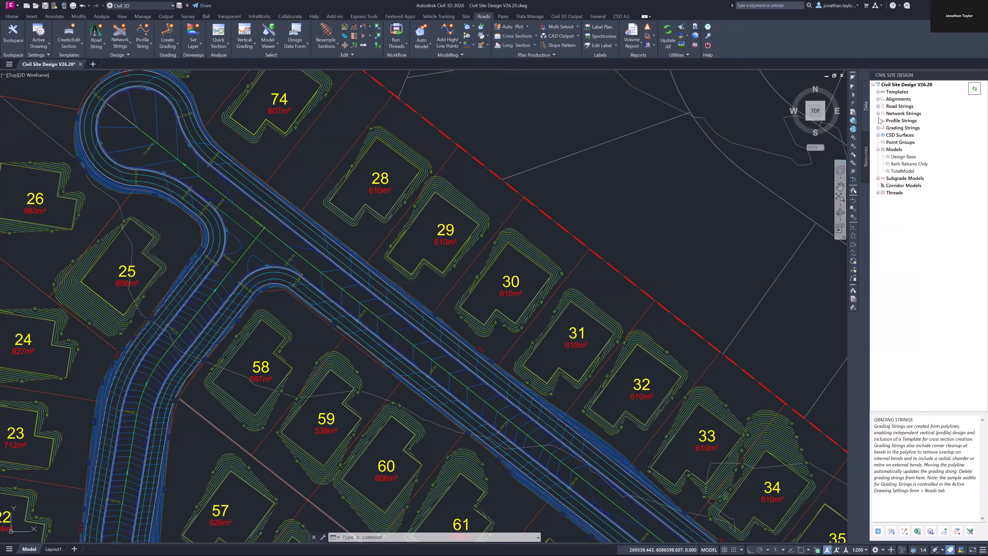
{"action": "left_click", "coordinate": [892, 149]}
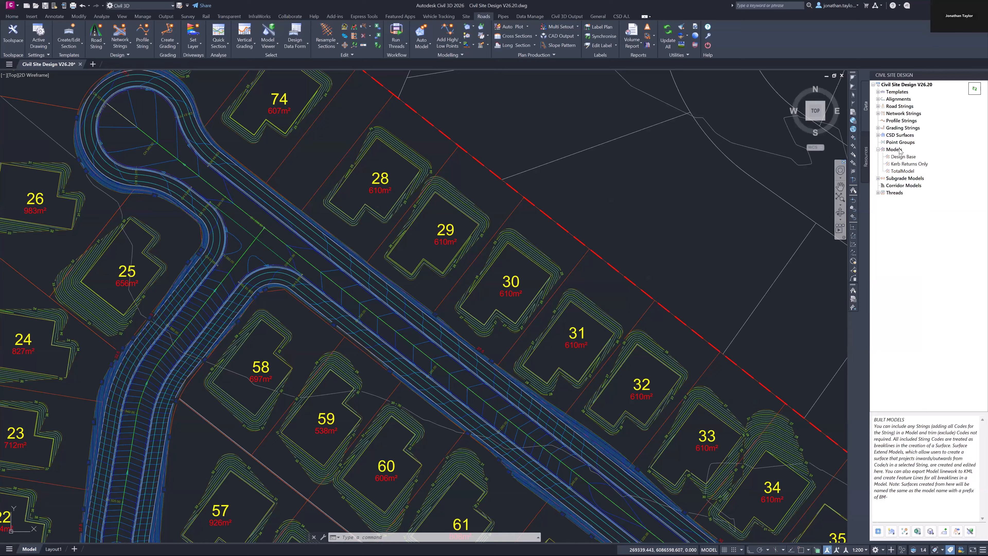
{"action": "right_click", "coordinate": [900, 150]}
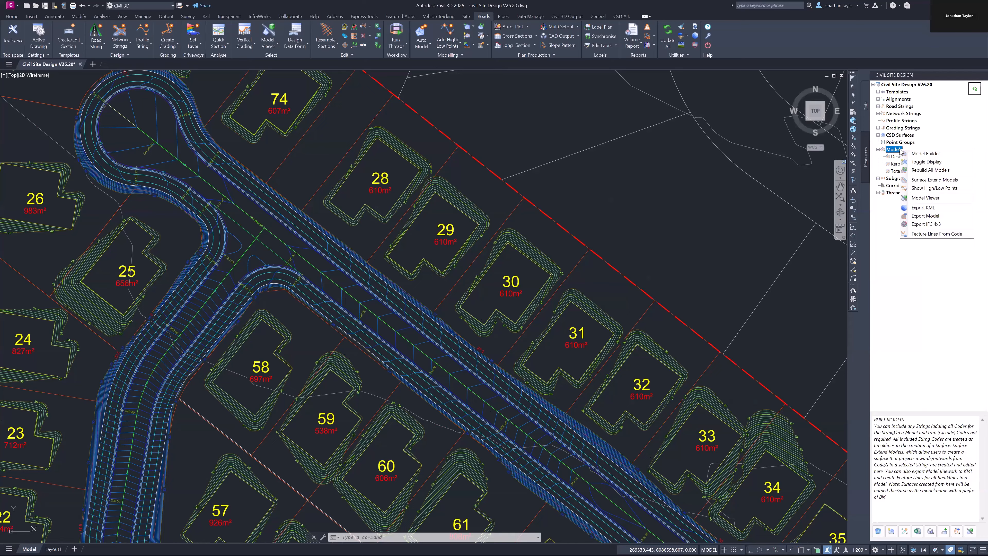
{"action": "left_click", "coordinate": [936, 188]}
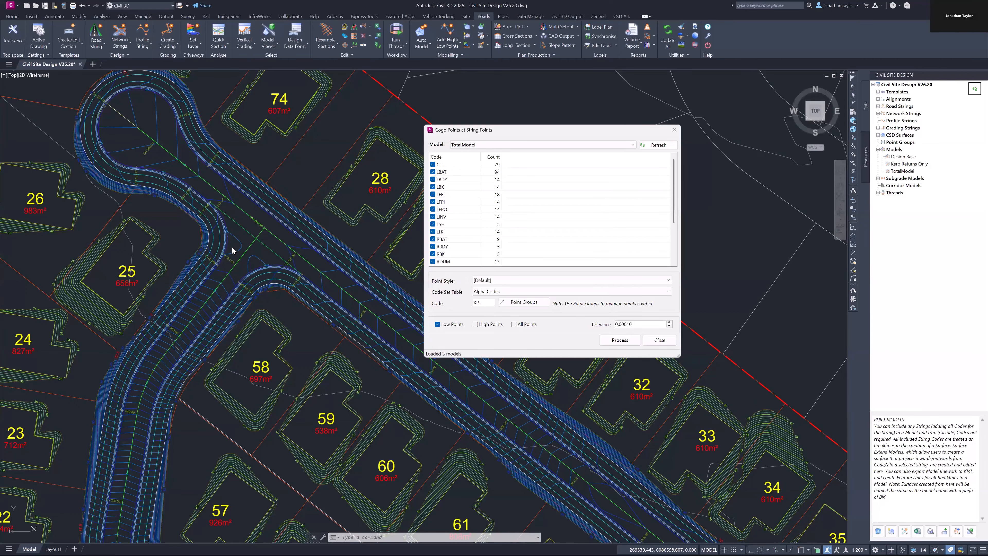
- Choose Kerb Returns Only as the model for creating cogo points at string points
{"action": "scroll", "coordinate": [249, 255], "scroll_direction": "up", "scroll_amount": 5}
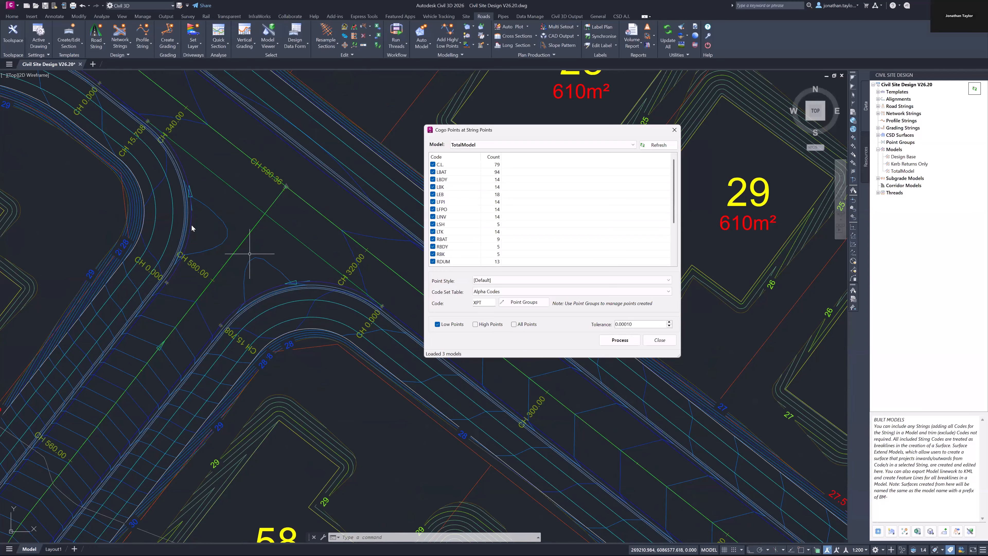
{"action": "scroll", "coordinate": [191, 224], "scroll_direction": "down", "scroll_amount": 5}
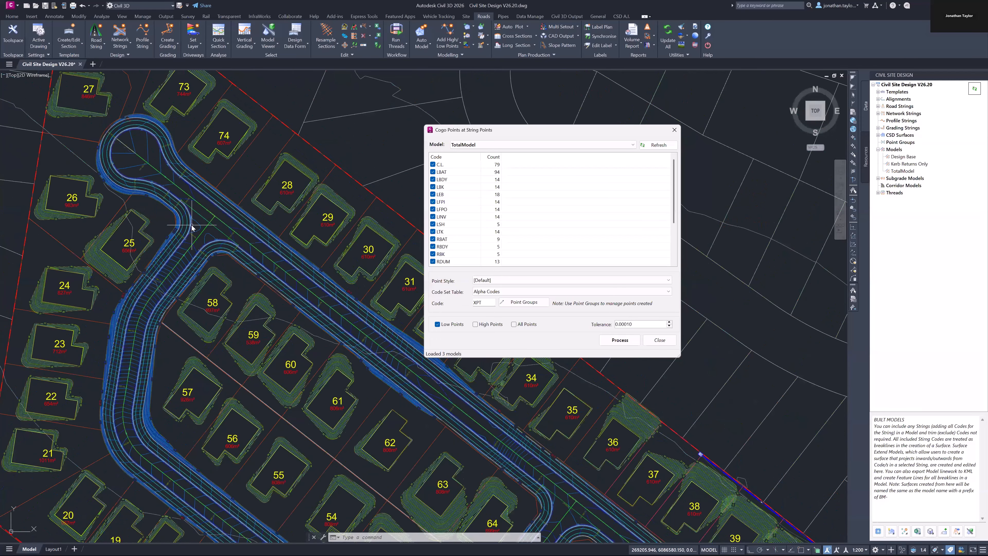
{"action": "left_click", "coordinate": [491, 147]}
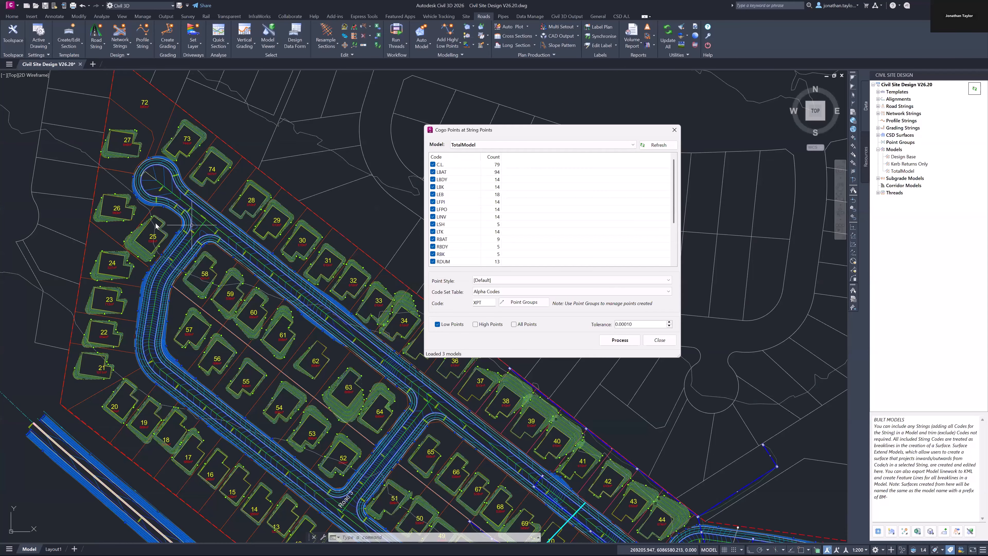
{"action": "scroll", "coordinate": [156, 224], "scroll_direction": "down", "scroll_amount": 5}
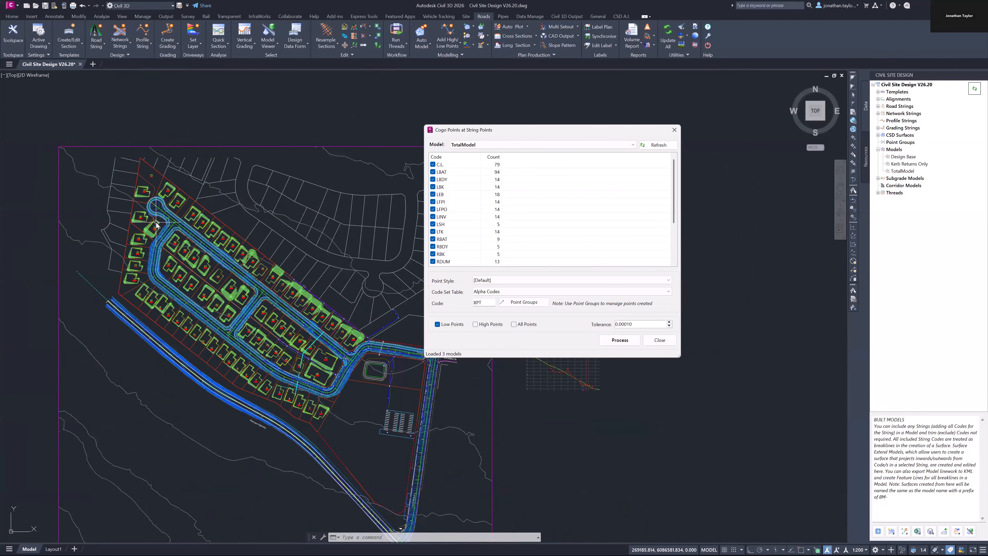
{"action": "scroll", "coordinate": [233, 241], "scroll_direction": "up", "scroll_amount": 4}
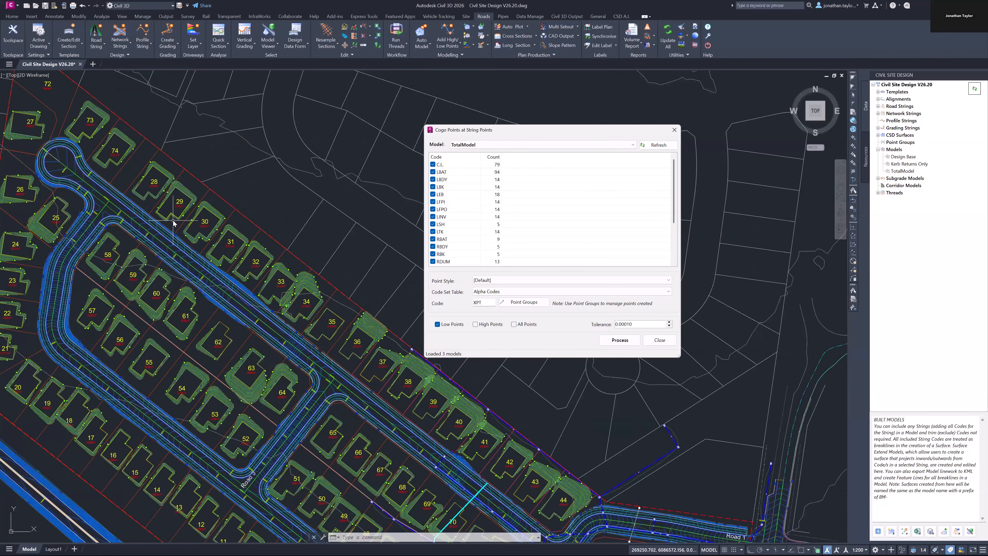
{"action": "left_click", "coordinate": [468, 145]}
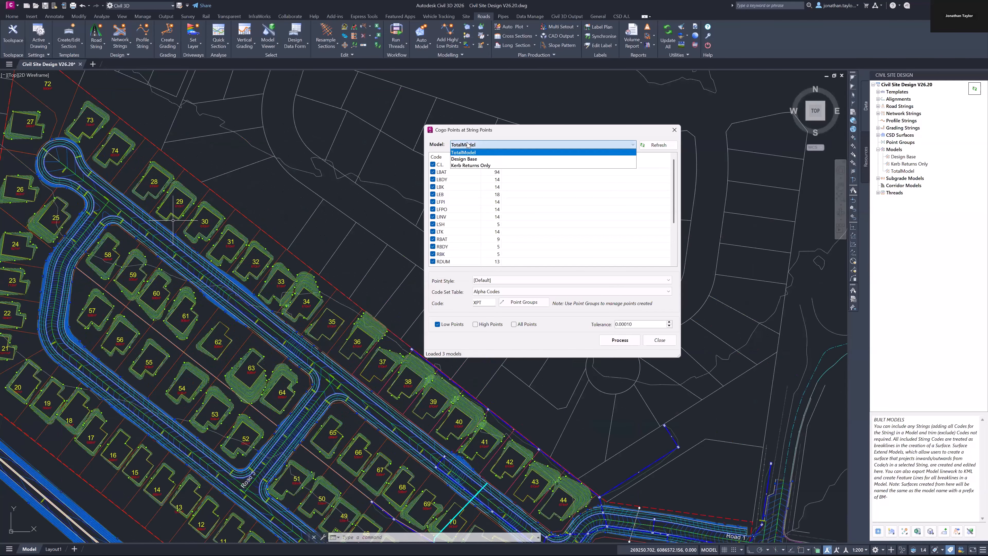
{"action": "left_click", "coordinate": [485, 134]}
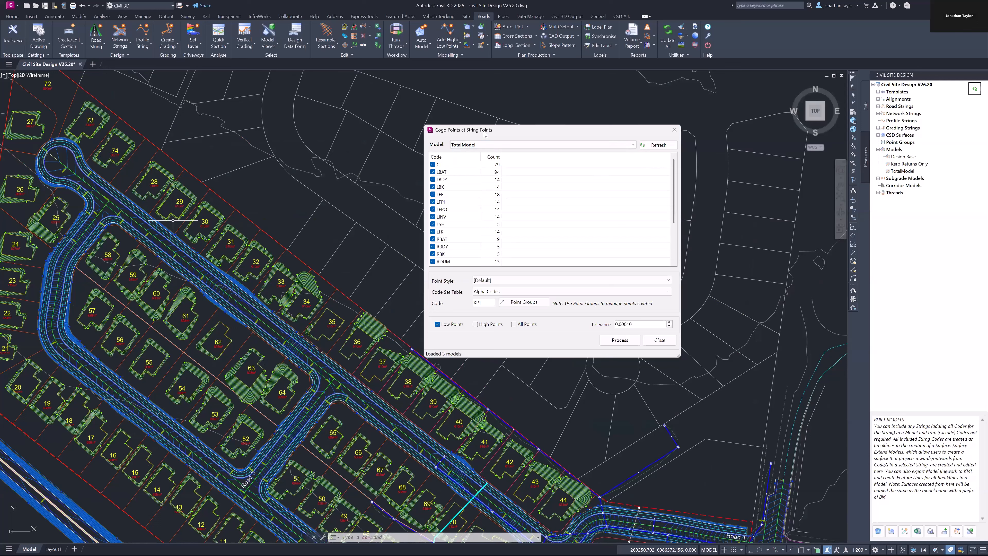
{"action": "left_click", "coordinate": [475, 145]}
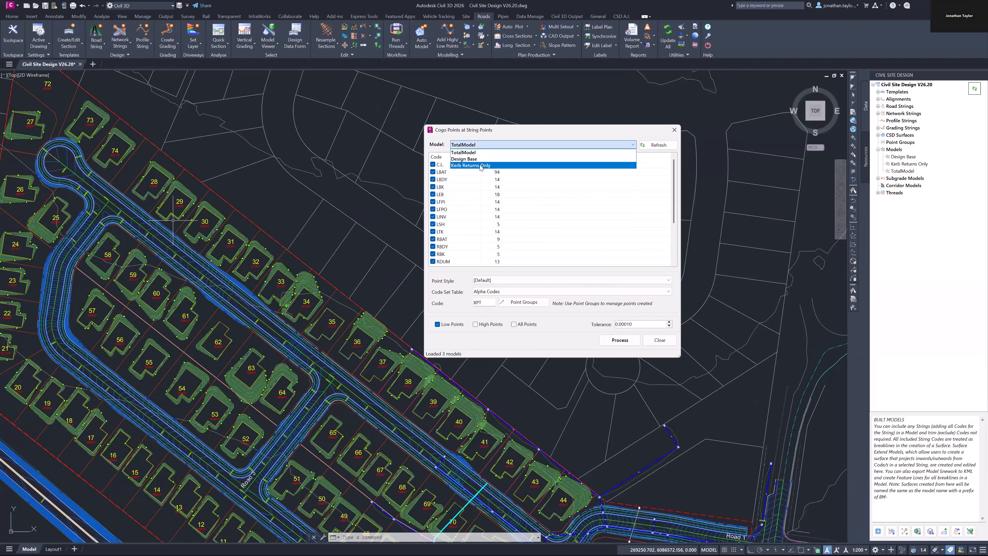
{"action": "left_click", "coordinate": [481, 166]}
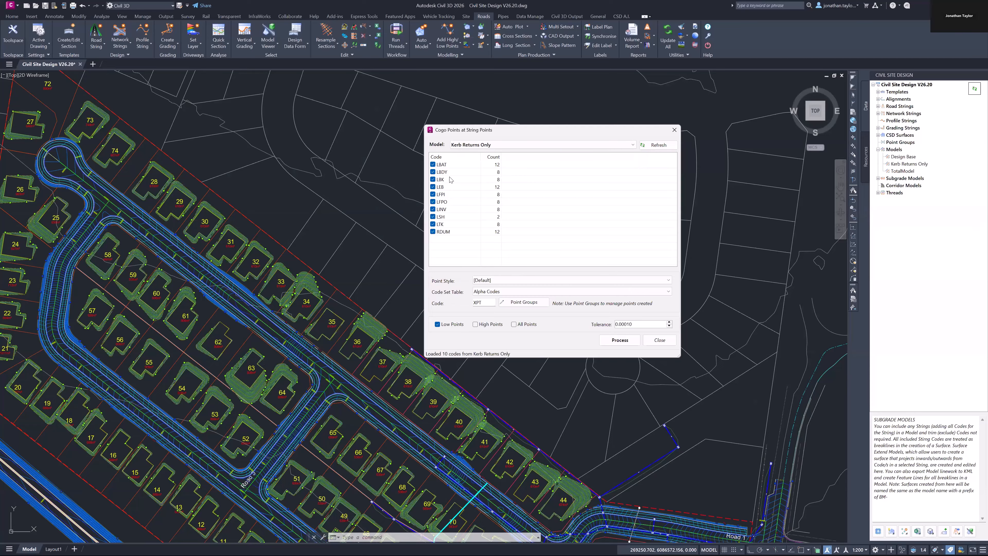
- Exclude all the kerb return string codes and include only LINV
{"action": "left_click", "coordinate": [444, 210]}
{"action": "left_click", "coordinate": [444, 168]}
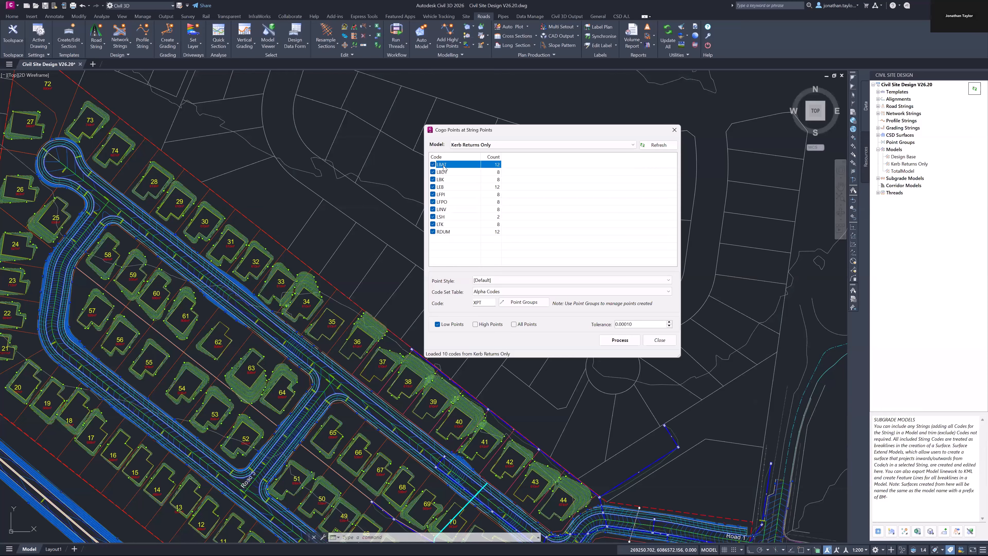
{"action": "left_click", "coordinate": [446, 232], "text": "shift"}
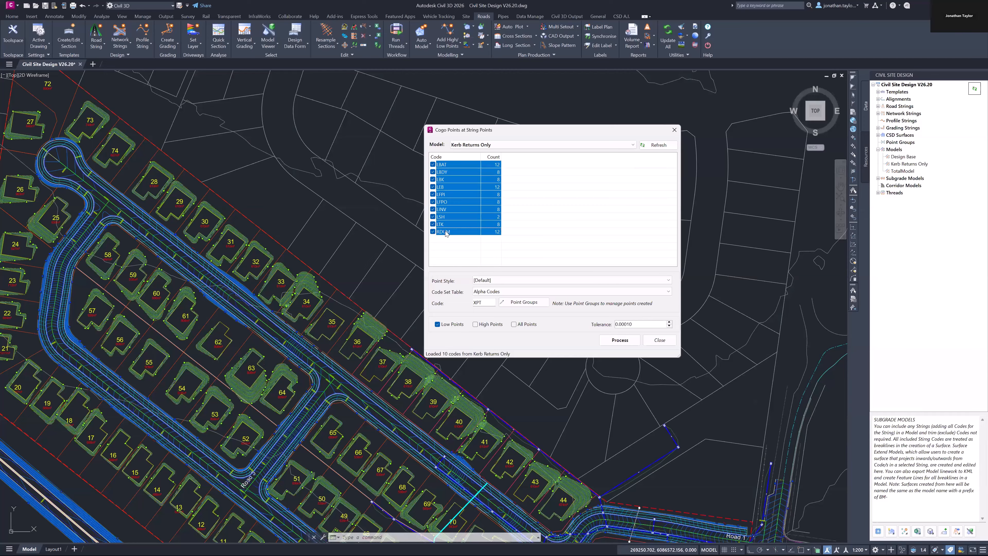
{"action": "left_click", "coordinate": [433, 194]}
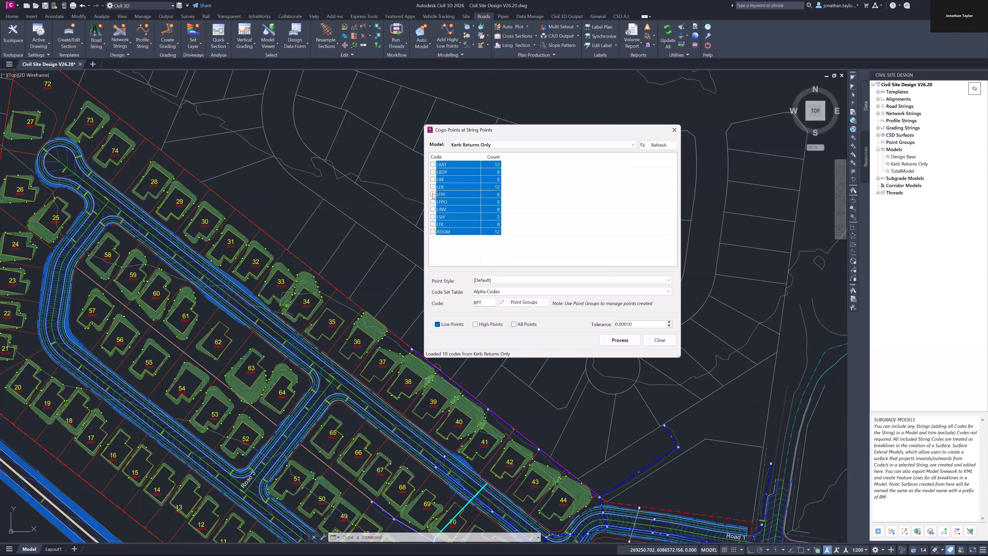
{"action": "left_click", "coordinate": [539, 226]}
{"action": "left_click", "coordinate": [432, 209]}
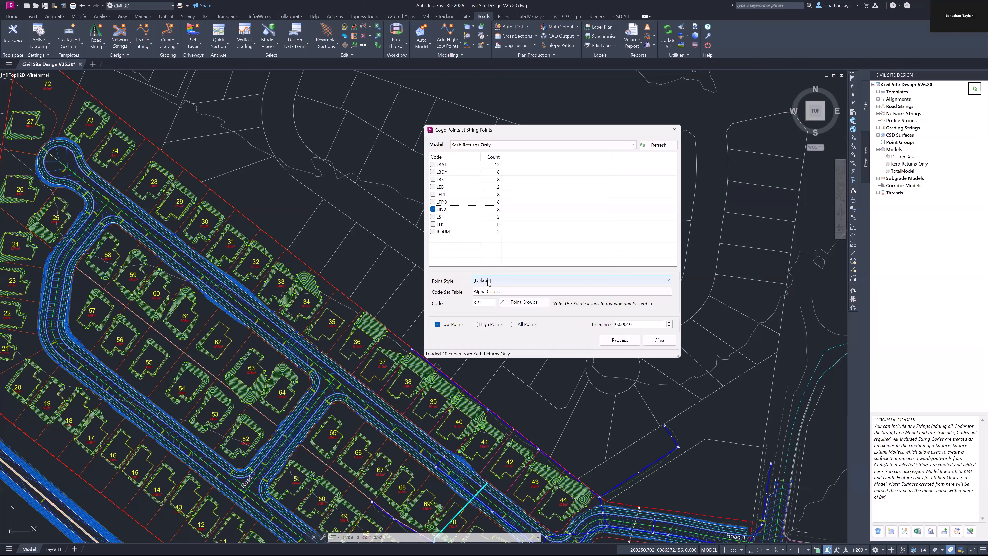
- Review the available point styles, keep [Default], and set the point code to LOW
{"action": "left_click", "coordinate": [500, 280]}
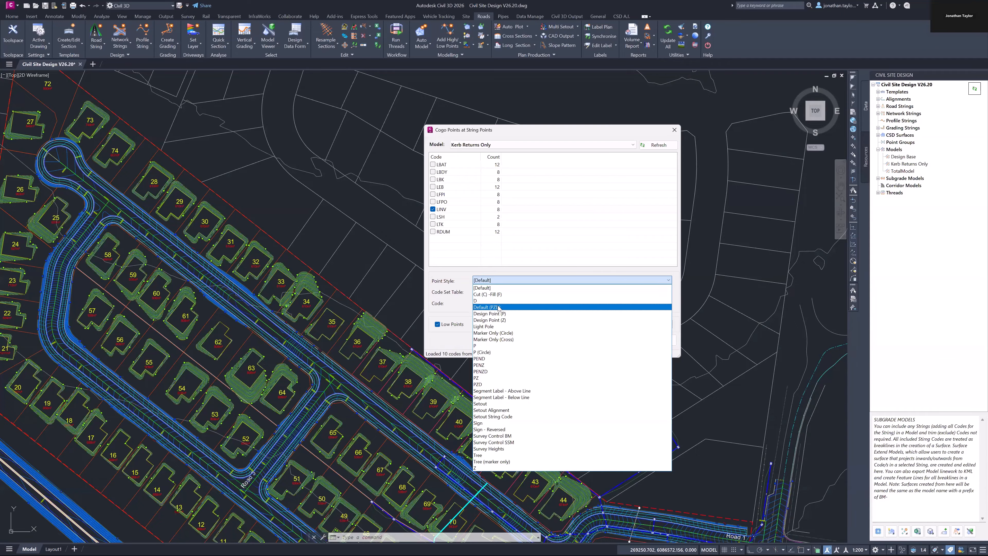
{"action": "left_click", "coordinate": [456, 284]}
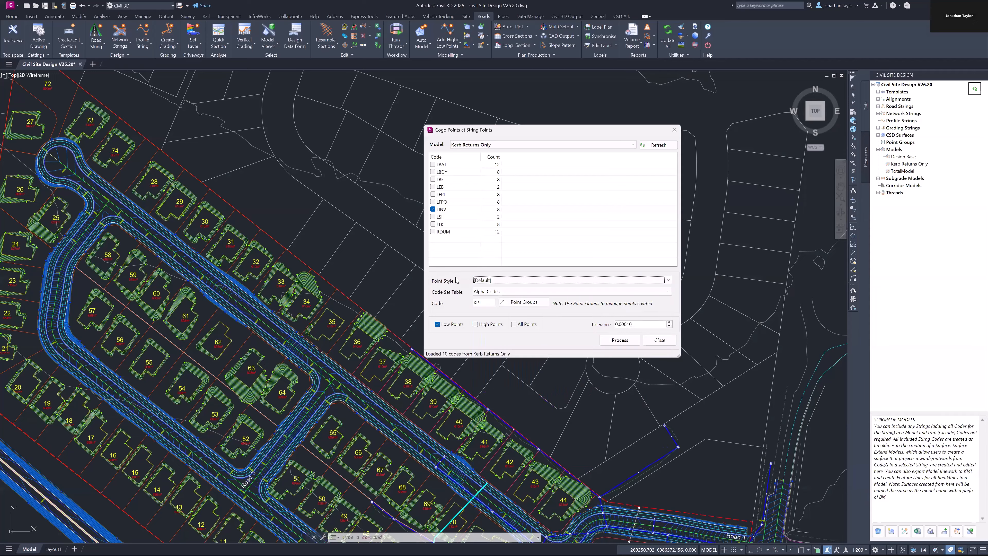
{"action": "double_click", "coordinate": [492, 303]}
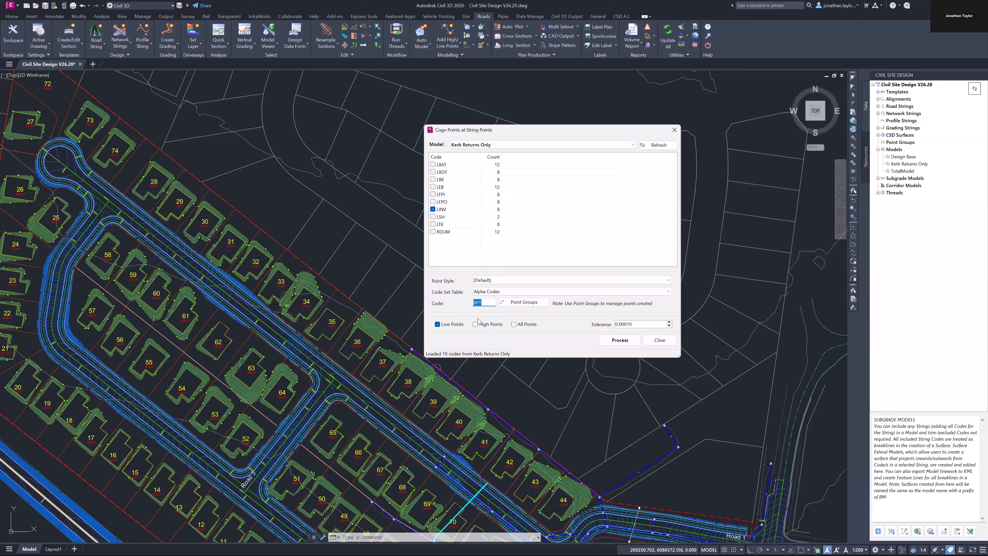
{"action": "type", "text": "LOW"}
{"action": "double_click", "coordinate": [487, 304]}
- Create cogo points at the LINV low points with the 0.00010 tolerance and close the cogo points dialog
{"action": "double_click", "coordinate": [633, 324]}
{"action": "left_click", "coordinate": [95, 206]}
{"action": "left_click", "coordinate": [627, 325]}
{"action": "left_click", "coordinate": [638, 323]}
{"action": "left_click", "coordinate": [620, 341]}
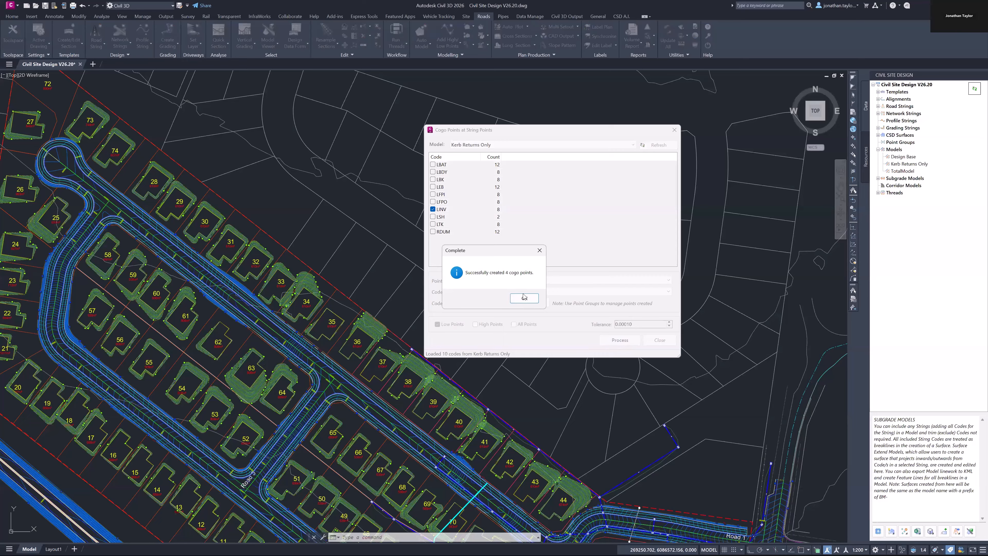
{"action": "left_click", "coordinate": [523, 298]}
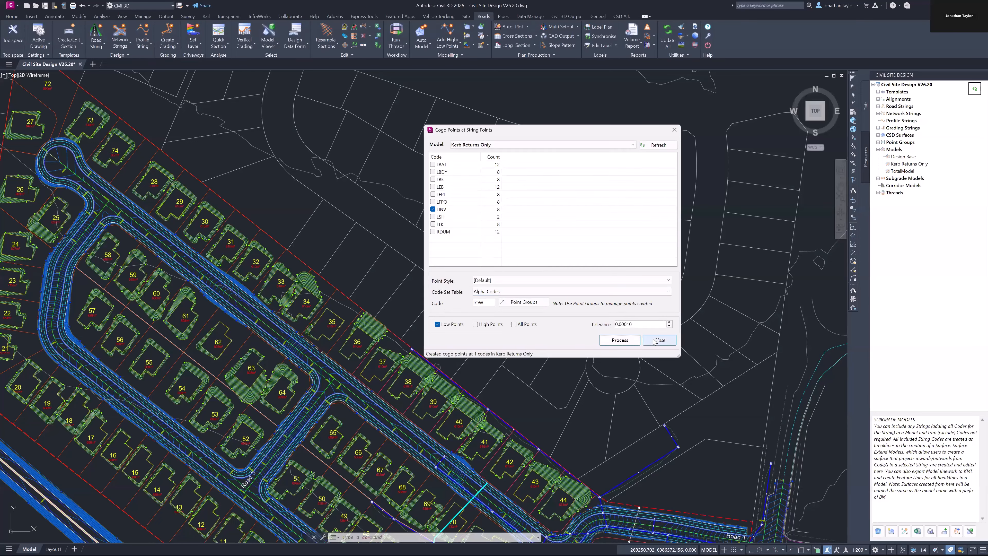
{"action": "left_click", "coordinate": [655, 340]}
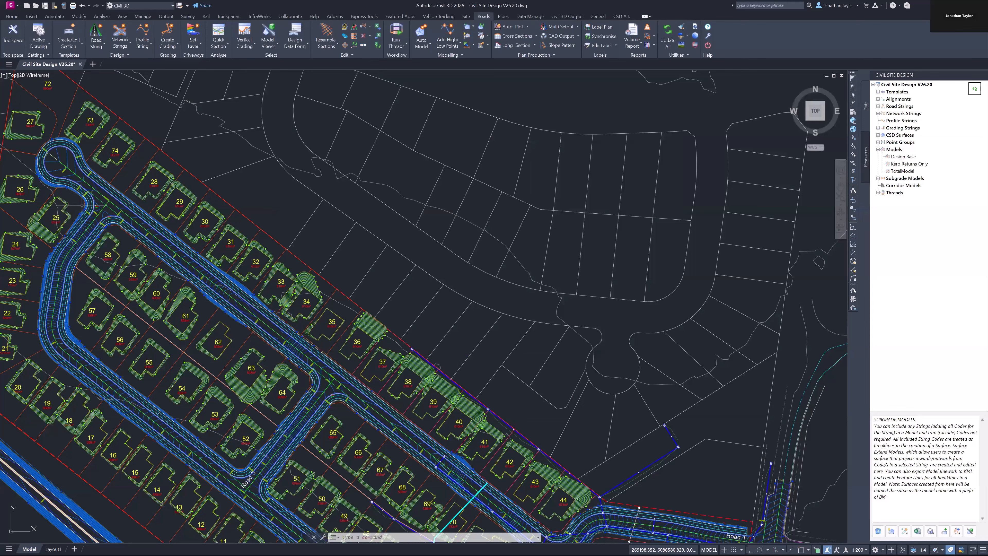
- Select the LOW point on the kerb return near CH 580.00 together with all similar points in the drawing
{"action": "scroll", "coordinate": [94, 205], "scroll_direction": "up", "scroll_amount": 2}
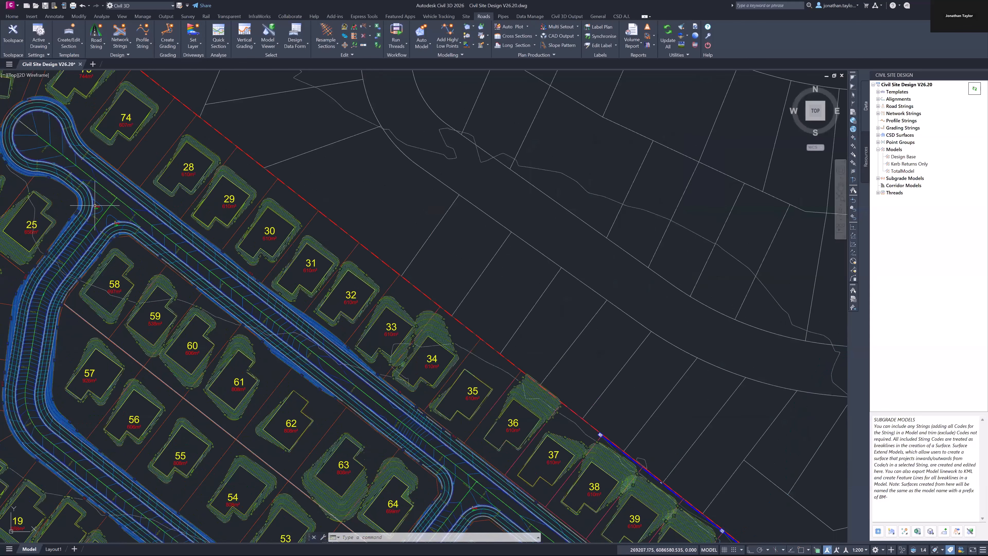
{"action": "scroll", "coordinate": [94, 205], "scroll_direction": "up", "scroll_amount": 4}
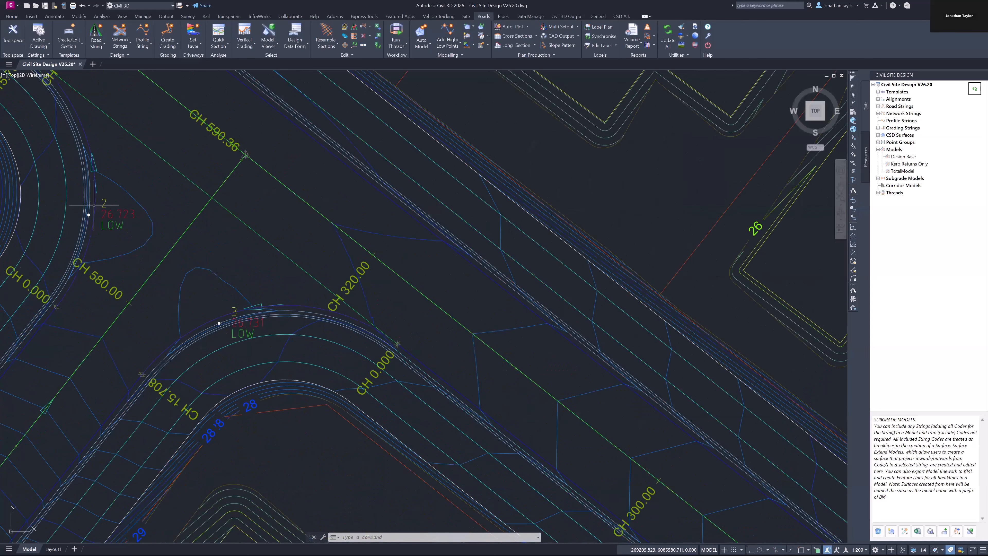
{"action": "left_click", "coordinate": [107, 213]}
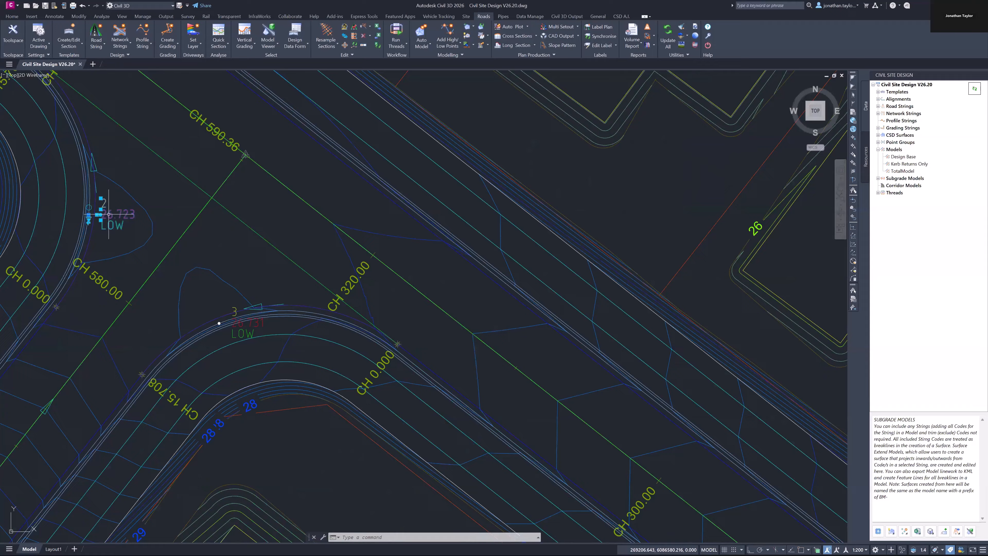
{"action": "right_click", "coordinate": [144, 191]}
{"action": "left_click", "coordinate": [179, 395]}
- Examine the selected LOW points at the kerb returns near CH 580.00, CH 320.00 and CH 160.00 and at the start of Road 2
{"action": "scroll", "coordinate": [244, 242], "scroll_direction": "down", "scroll_amount": 2}
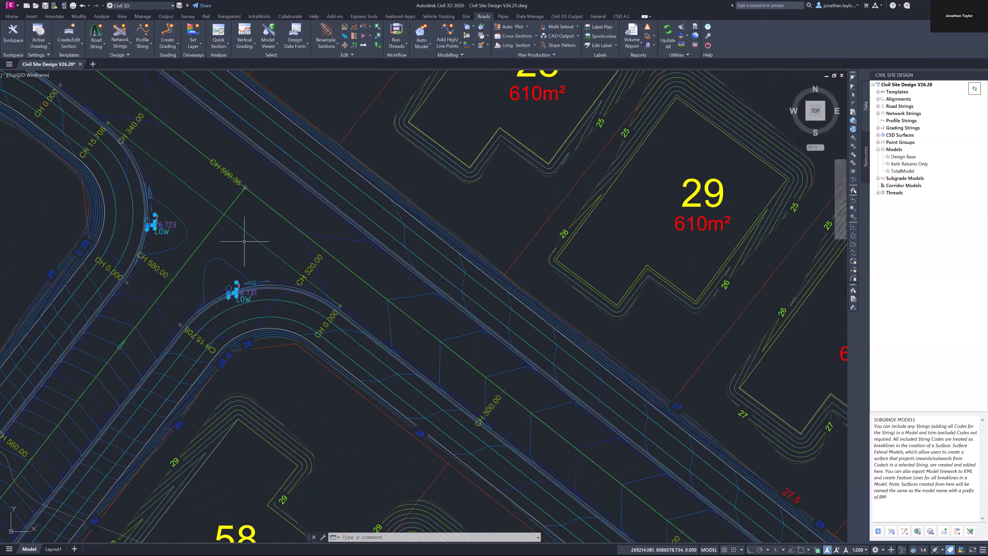
{"action": "scroll", "coordinate": [244, 242], "scroll_direction": "down", "scroll_amount": 5}
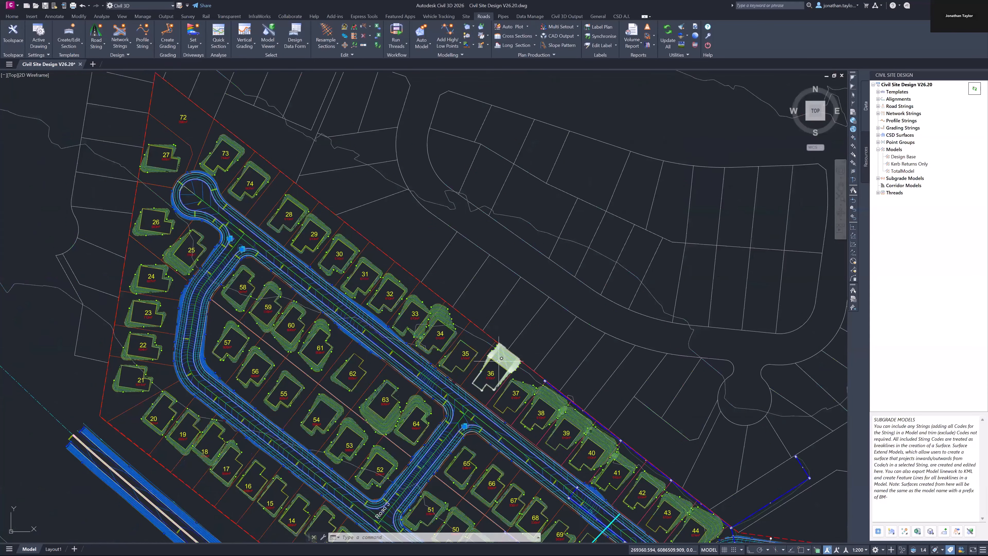
{"action": "scroll", "coordinate": [460, 418], "scroll_direction": "up", "scroll_amount": 8}
{"action": "scroll", "coordinate": [286, 286], "scroll_direction": "up", "scroll_amount": 2}
{"action": "scroll", "coordinate": [288, 285], "scroll_direction": "down", "scroll_amount": 2}
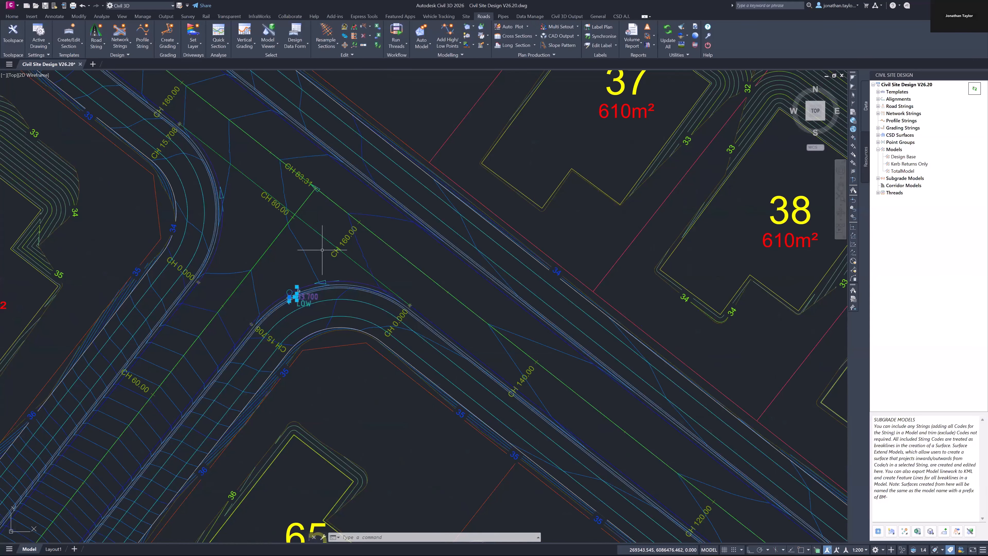
{"action": "mouse_move", "coordinate": [322, 250]}
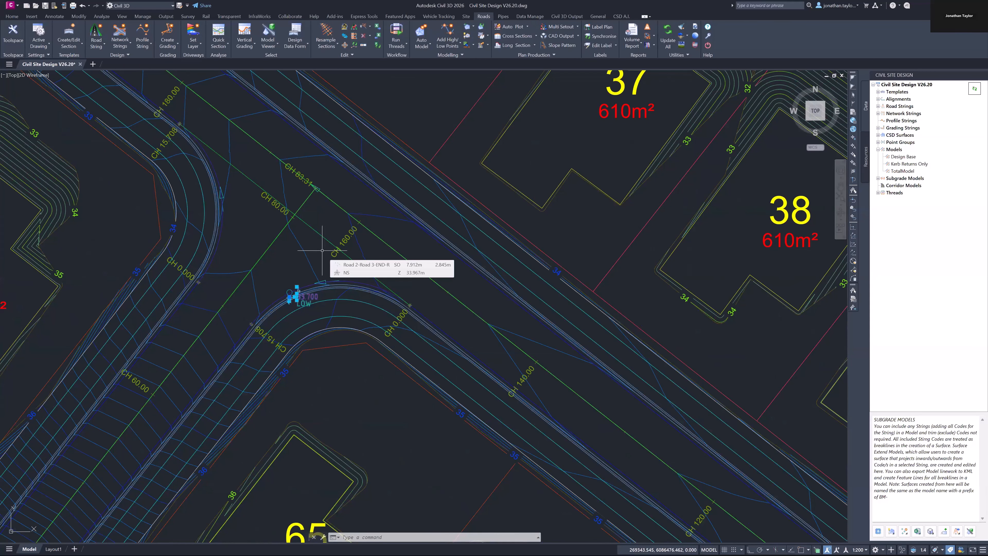
{"action": "scroll", "coordinate": [299, 290], "scroll_direction": "up", "scroll_amount": 4}
{"action": "scroll", "coordinate": [298, 292], "scroll_direction": "down", "scroll_amount": 2}
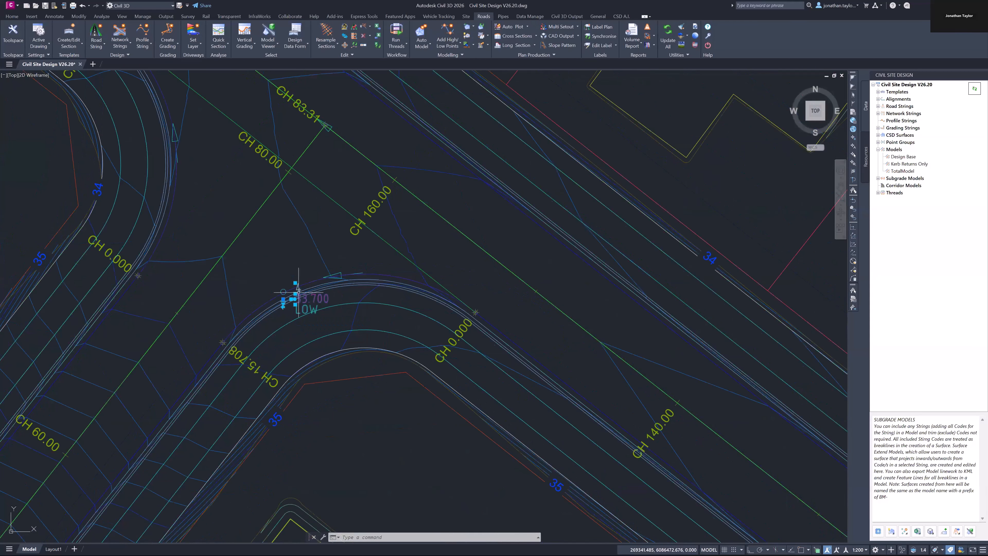
{"action": "scroll", "coordinate": [297, 312], "scroll_direction": "down", "scroll_amount": 5}
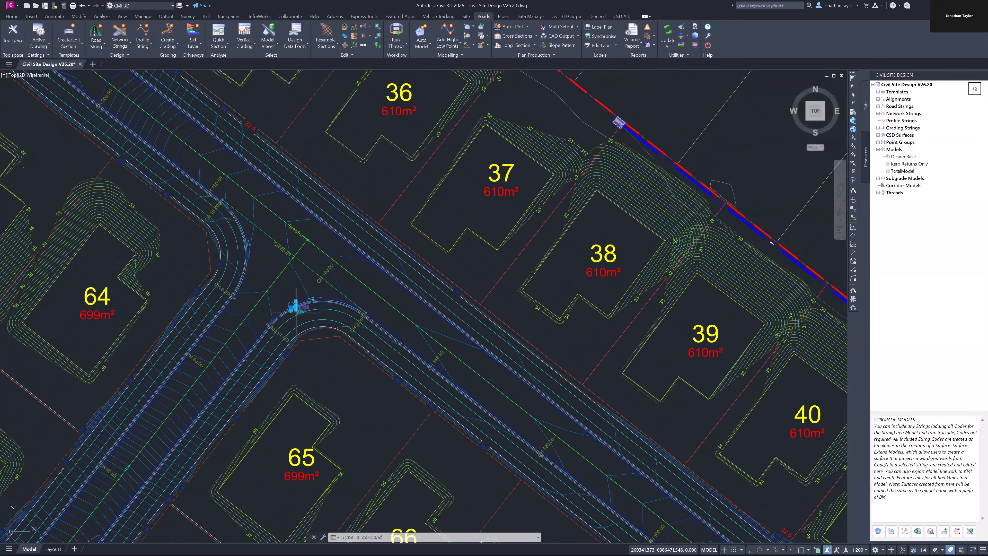
{"action": "scroll", "coordinate": [296, 312], "scroll_direction": "down", "scroll_amount": 2}
{"action": "middle_click_drag", "start_coordinate": [547, 436], "coordinate": [363, 232]}
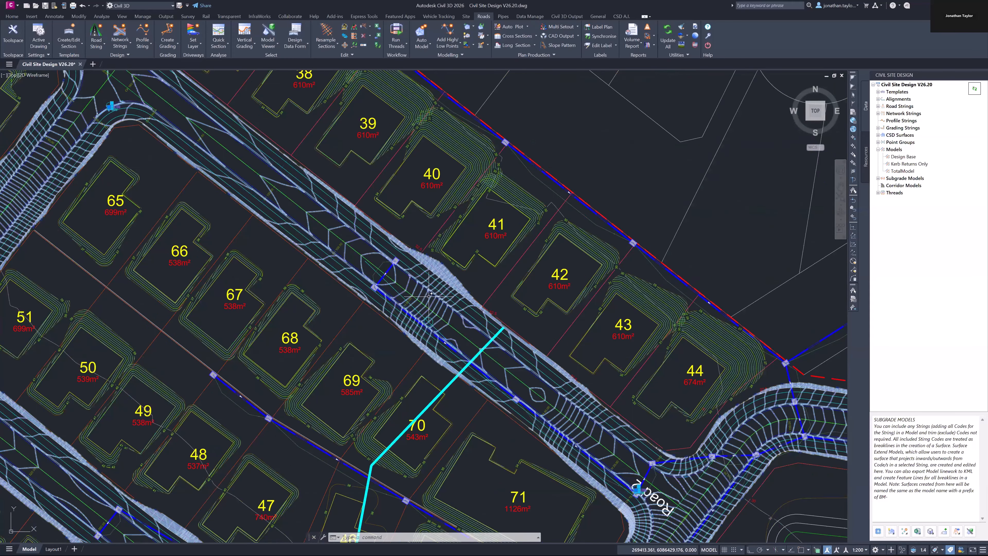
{"action": "scroll", "coordinate": [651, 503], "scroll_direction": "up", "scroll_amount": 2}
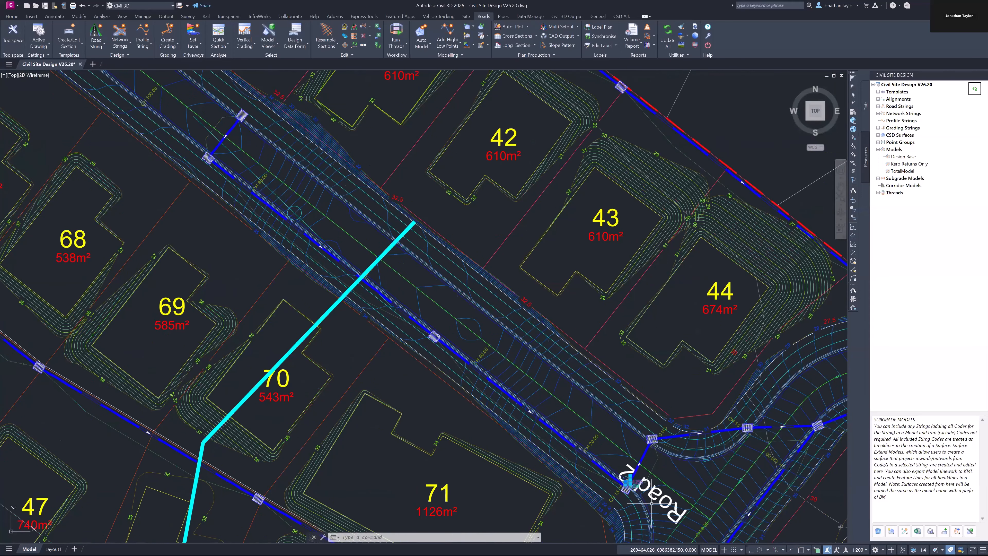
{"action": "scroll", "coordinate": [649, 502], "scroll_direction": "up", "scroll_amount": 8}
{"action": "scroll", "coordinate": [620, 458], "scroll_direction": "down", "scroll_amount": 2}
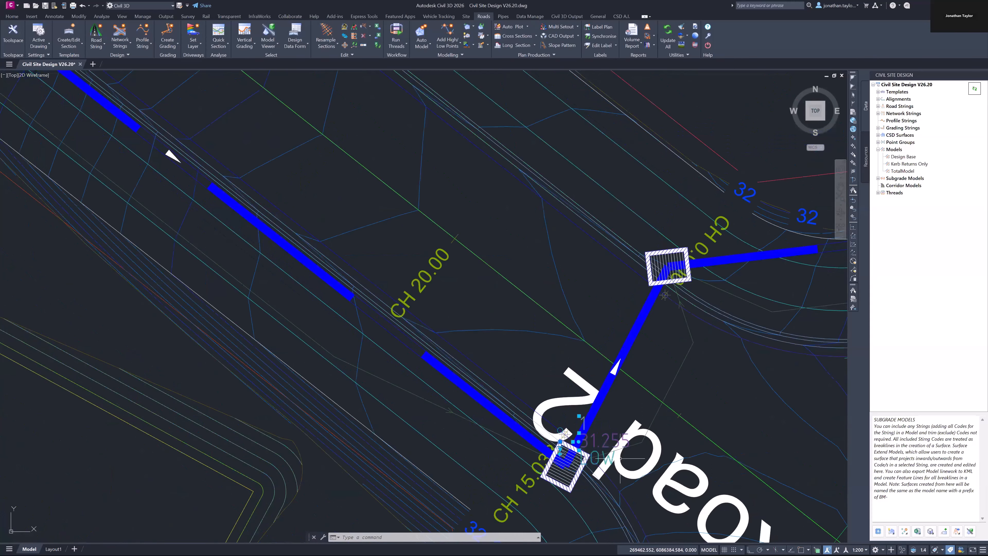
{"action": "scroll", "coordinate": [620, 459], "scroll_direction": "down", "scroll_amount": 8}
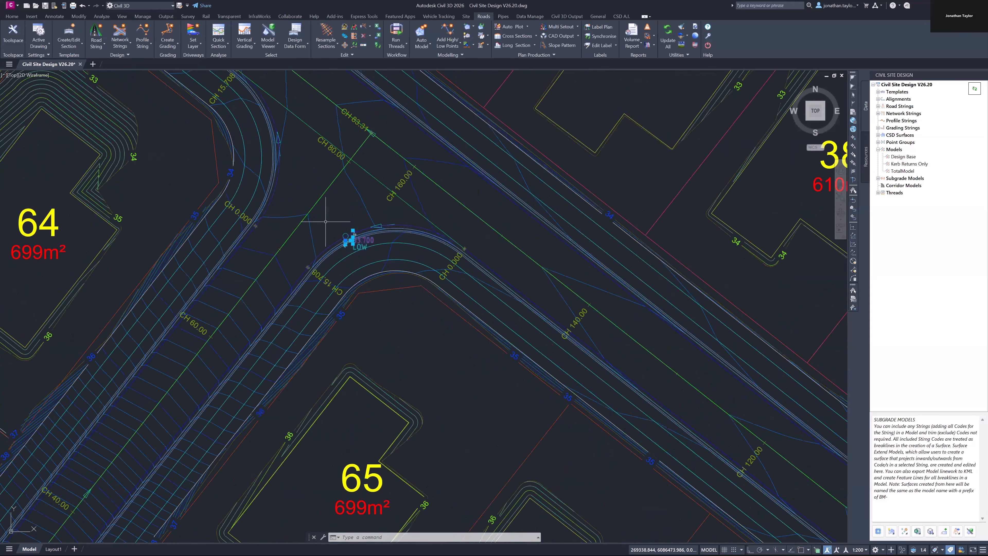
- Open the design profile of kerb return Road 2-Road 3-END-R, inspect its sag against the LOW point in plan, and close it
{"action": "scroll", "coordinate": [326, 223], "scroll_direction": "up", "scroll_amount": 2}
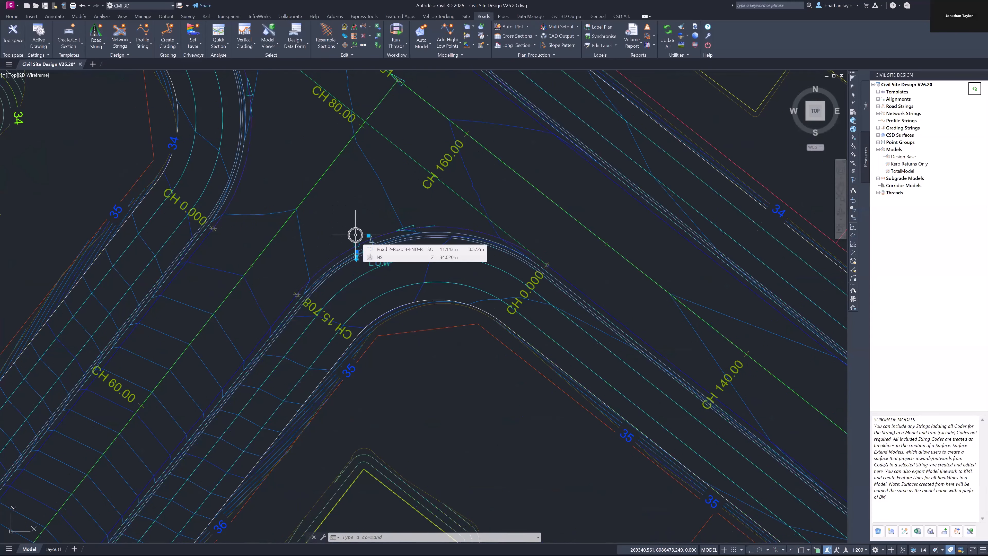
{"action": "left_click", "coordinate": [878, 113]}
{"action": "left_click", "coordinate": [883, 120]}
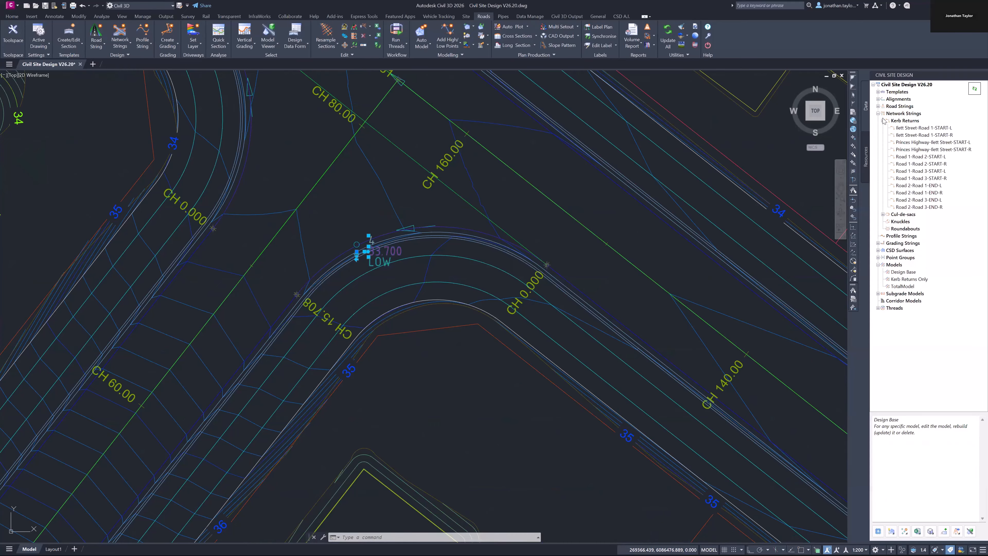
{"action": "mouse_move", "coordinate": [912, 202]}
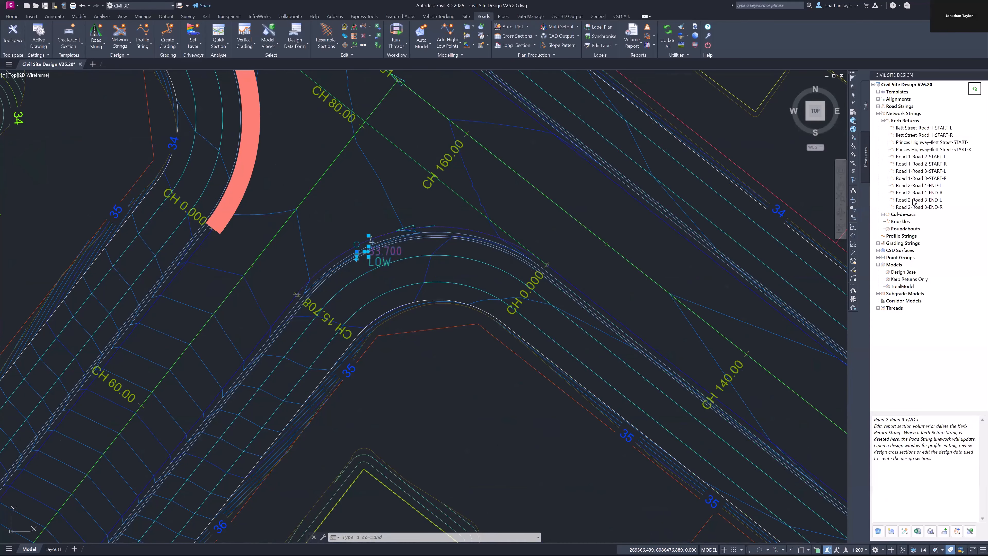
{"action": "double_click", "coordinate": [911, 209]}
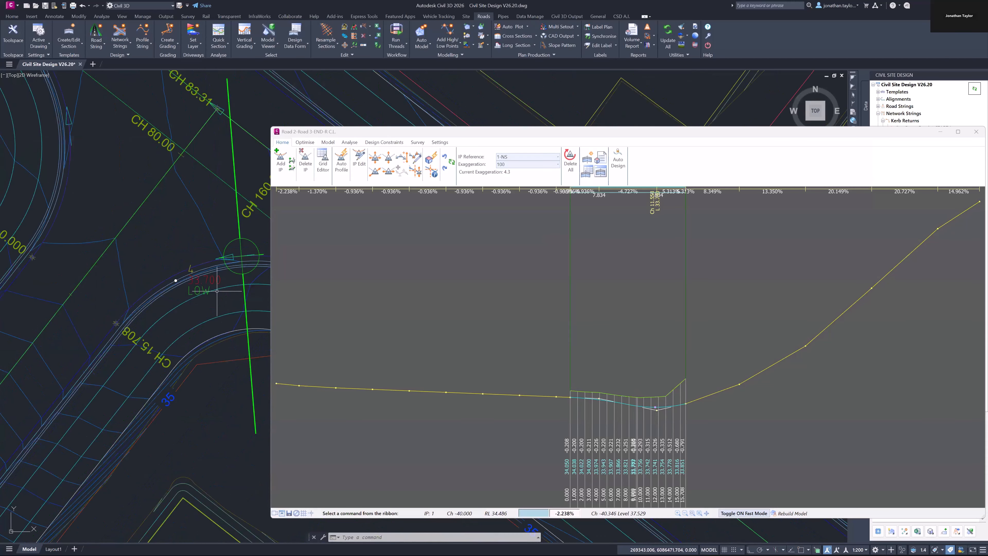
{"action": "scroll", "coordinate": [654, 425], "scroll_direction": "up", "scroll_amount": 4}
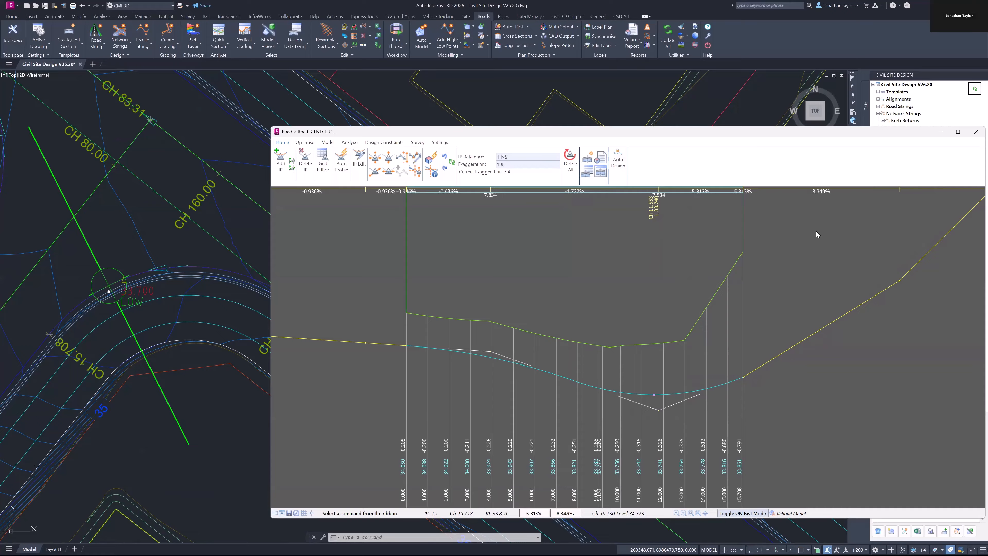
{"action": "left_click", "coordinate": [975, 133]}
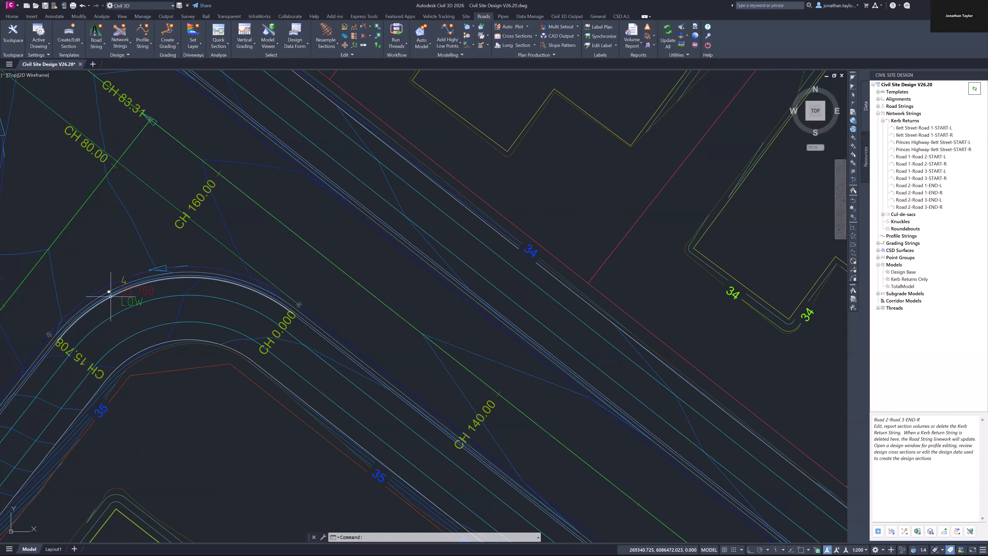
- Erase the LOW point on the kerb return near CH 580.00
{"action": "scroll", "coordinate": [259, 338], "scroll_direction": "down", "scroll_amount": 1}
{"action": "scroll", "coordinate": [478, 434], "scroll_direction": "down", "scroll_amount": 3}
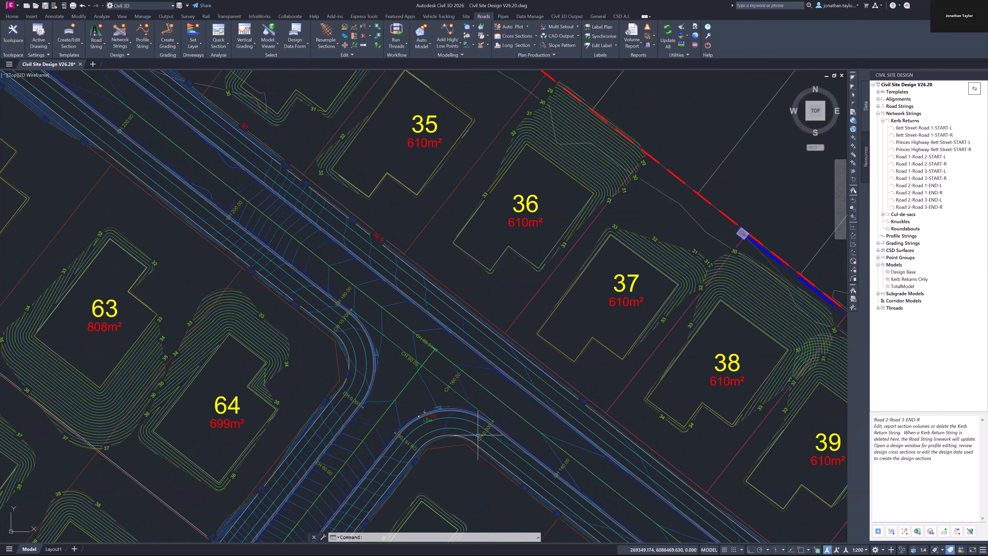
{"action": "scroll", "coordinate": [477, 435], "scroll_direction": "up", "scroll_amount": 2}
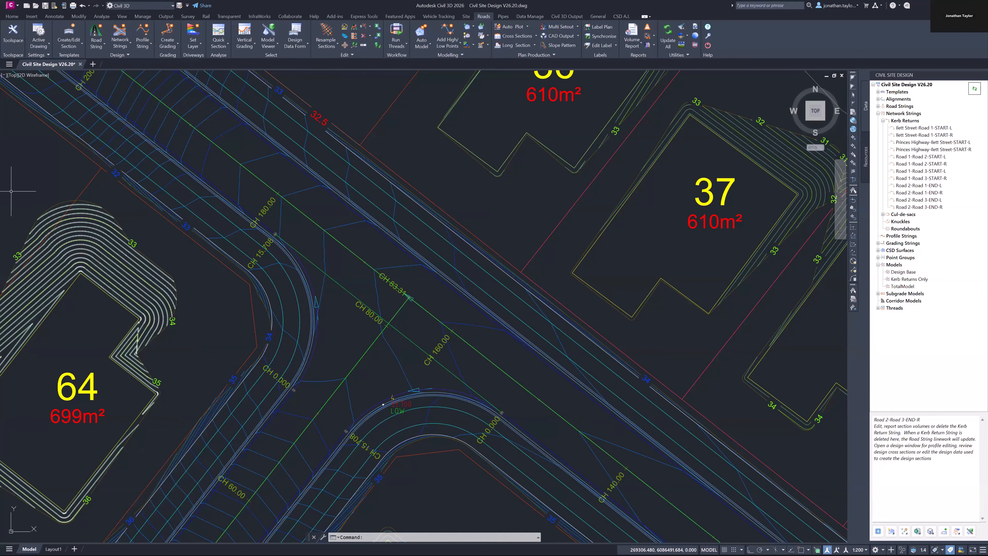
{"action": "scroll", "coordinate": [130, 225], "scroll_direction": "down", "scroll_amount": 2}
{"action": "middle_click_drag", "start_coordinate": [131, 225], "coordinate": [419, 435]}
{"action": "middle_click_drag", "start_coordinate": [47, 85], "coordinate": [433, 351]}
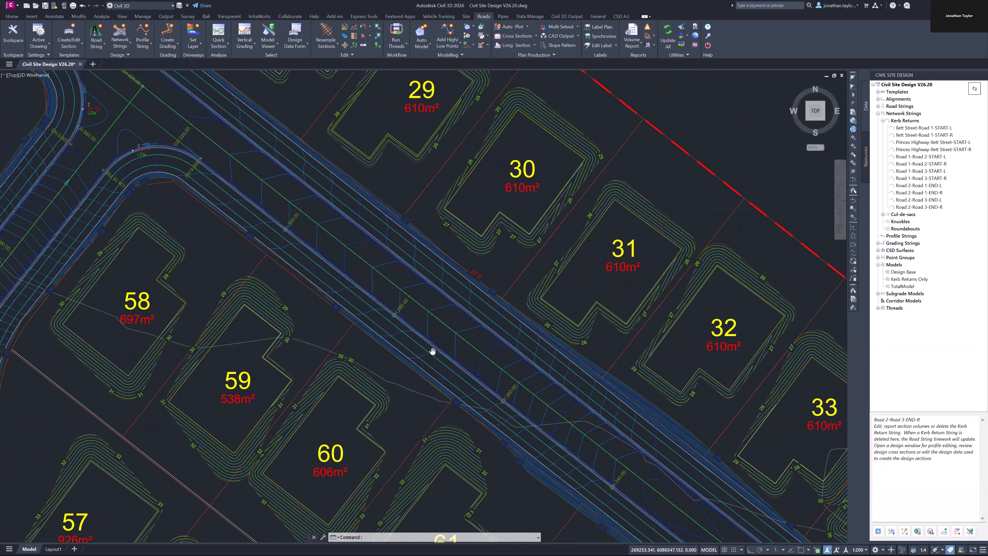
{"action": "middle_click_drag", "start_coordinate": [110, 106], "coordinate": [231, 189]}
{"action": "scroll", "coordinate": [231, 188], "scroll_direction": "up", "scroll_amount": 1}
{"action": "scroll", "coordinate": [231, 189], "scroll_direction": "up", "scroll_amount": 1}
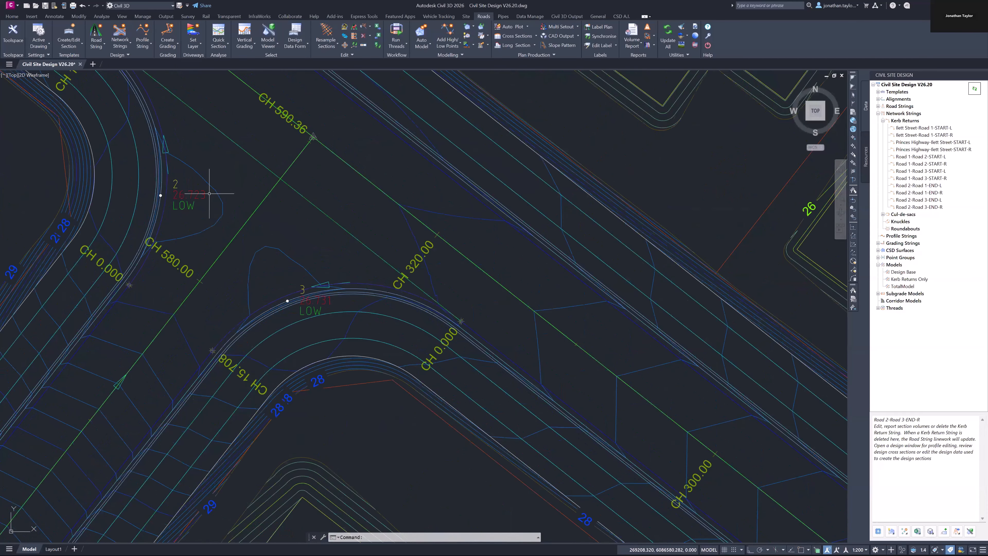
{"action": "left_click", "coordinate": [206, 194]}
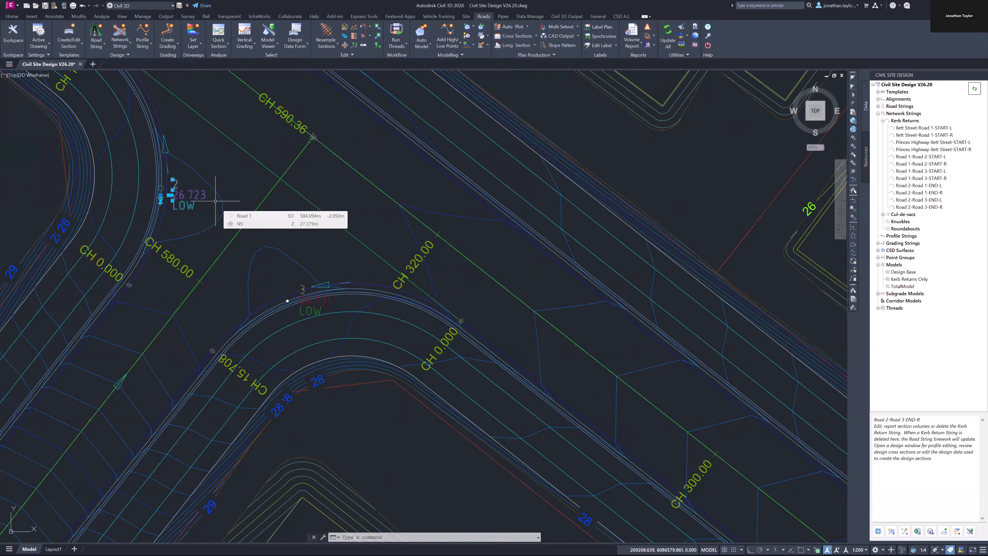
{"action": "type", "text": "e"}
{"action": "key", "text": "Return"}
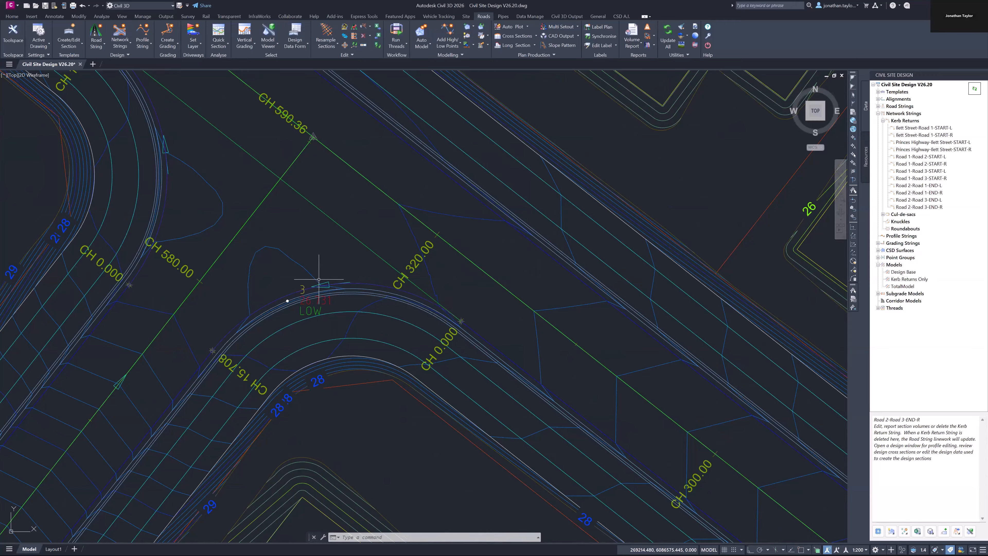
{"action": "left_click", "coordinate": [313, 299]}
{"action": "right_click", "coordinate": [319, 308]}
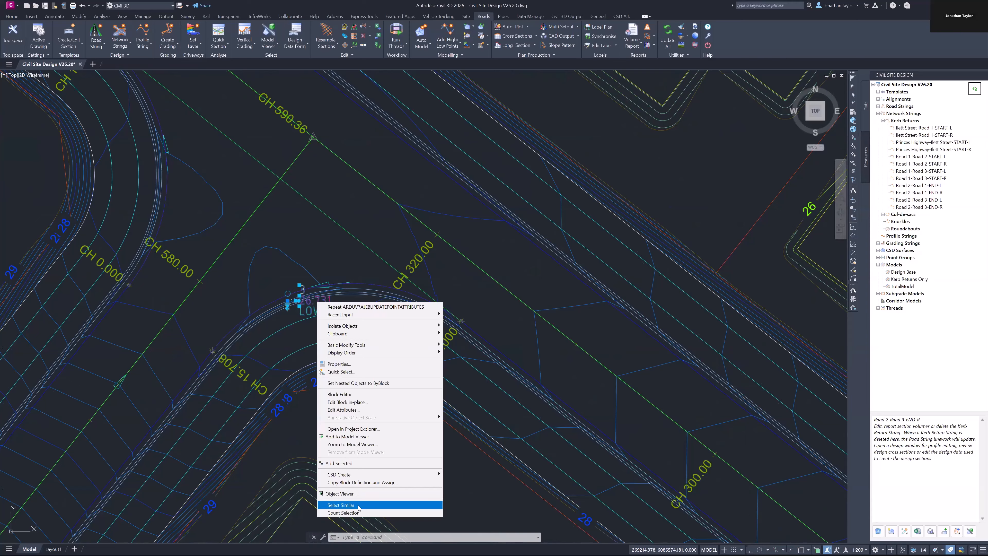
{"action": "left_click", "coordinate": [514, 321]}
{"action": "key", "text": "Escape"}
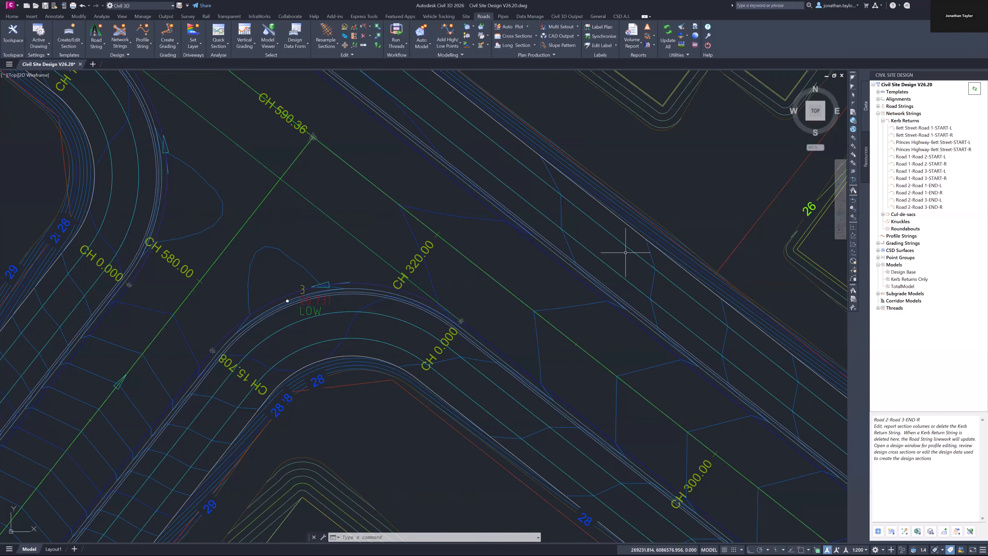
- Open the Point Groups manager, move it clear of the intersection, and list the points of the _All Points group
{"action": "left_click", "coordinate": [878, 258]}
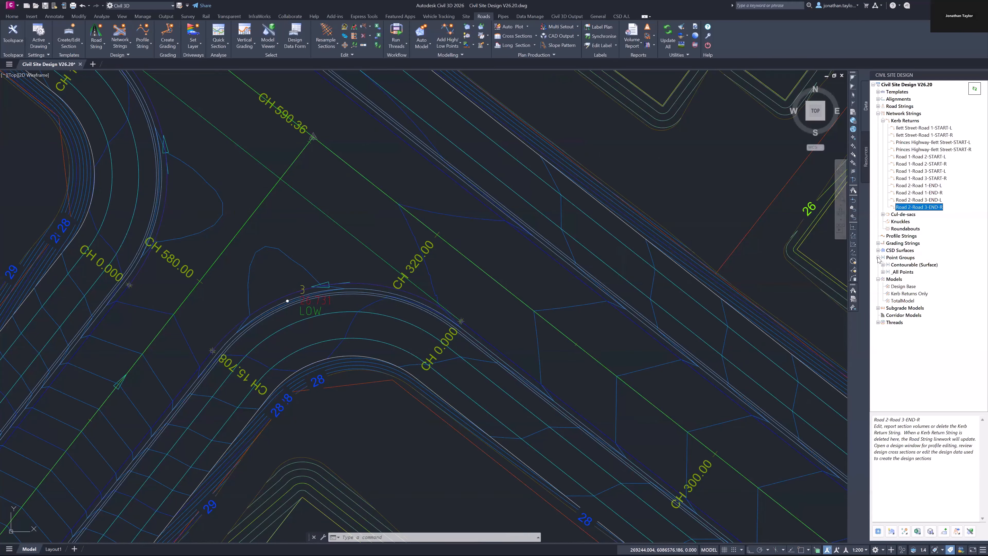
{"action": "left_click", "coordinate": [899, 257]}
{"action": "right_click", "coordinate": [900, 258]}
{"action": "left_click", "coordinate": [919, 265]}
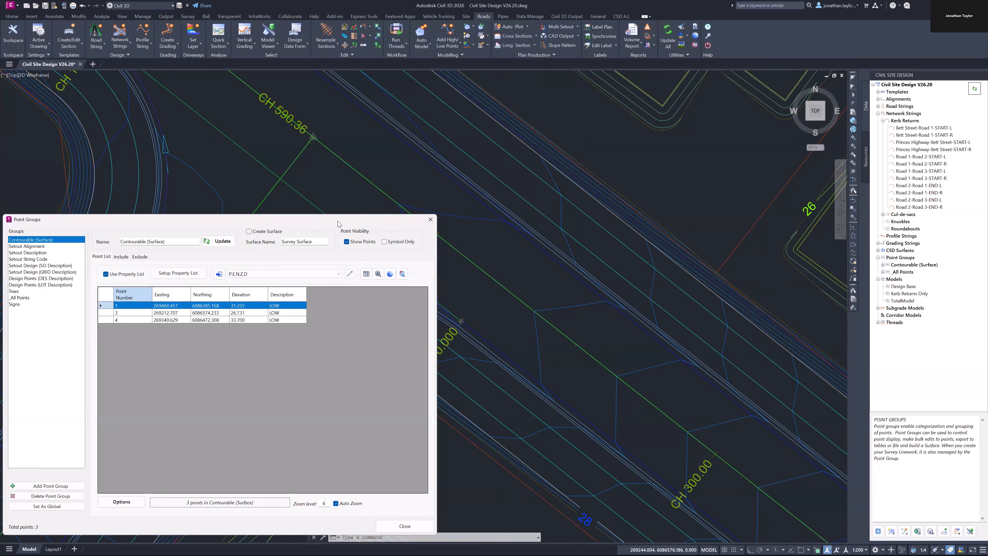
{"action": "left_click_drag", "start_coordinate": [335, 224], "coordinate": [736, 81]}
{"action": "left_click", "coordinate": [421, 155]}
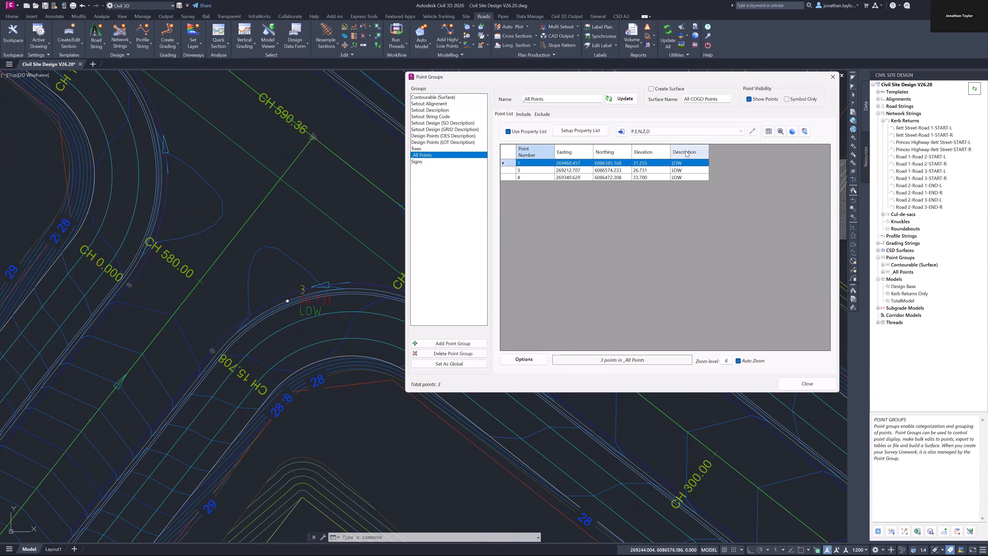
- Select every point in the _All Points group, review the available deletion options, and close the manager without deleting anything
{"action": "left_click", "coordinate": [685, 163]}
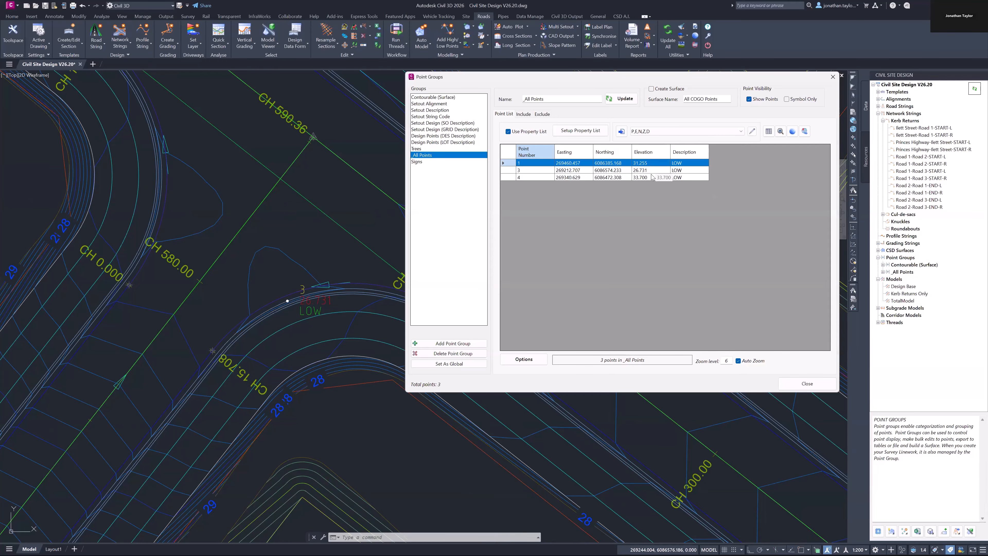
{"action": "left_click", "coordinate": [507, 176], "text": "shift"}
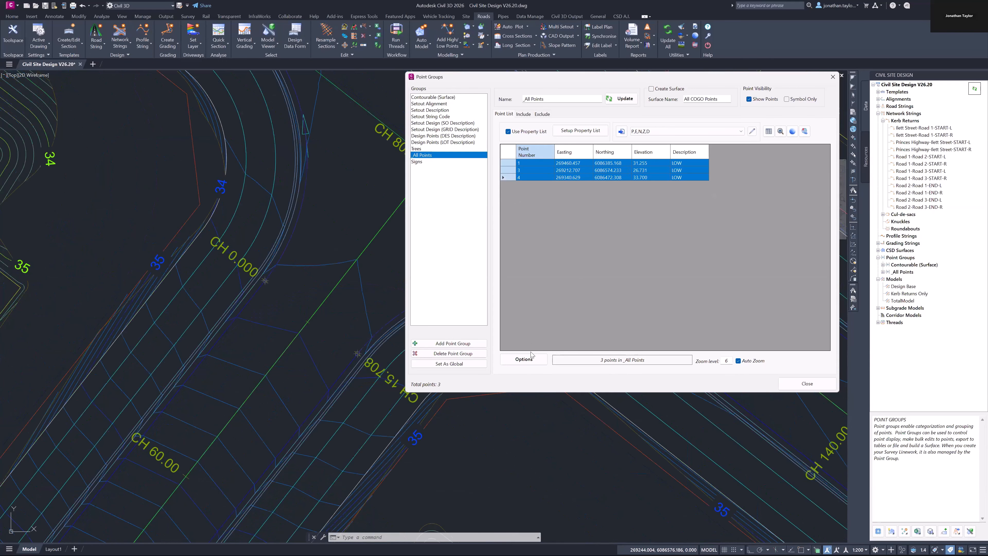
{"action": "left_click", "coordinate": [522, 359]}
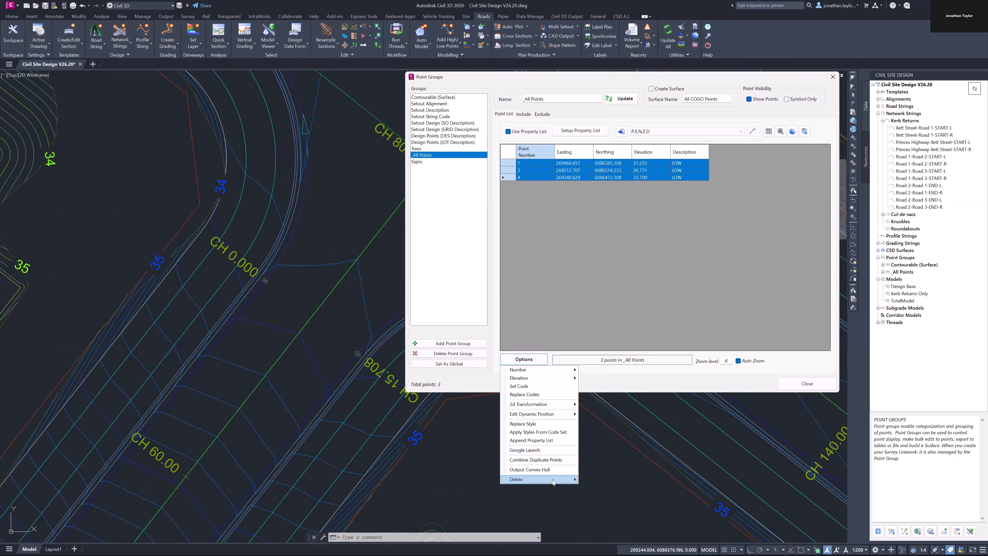
{"action": "mouse_move", "coordinate": [553, 480]}
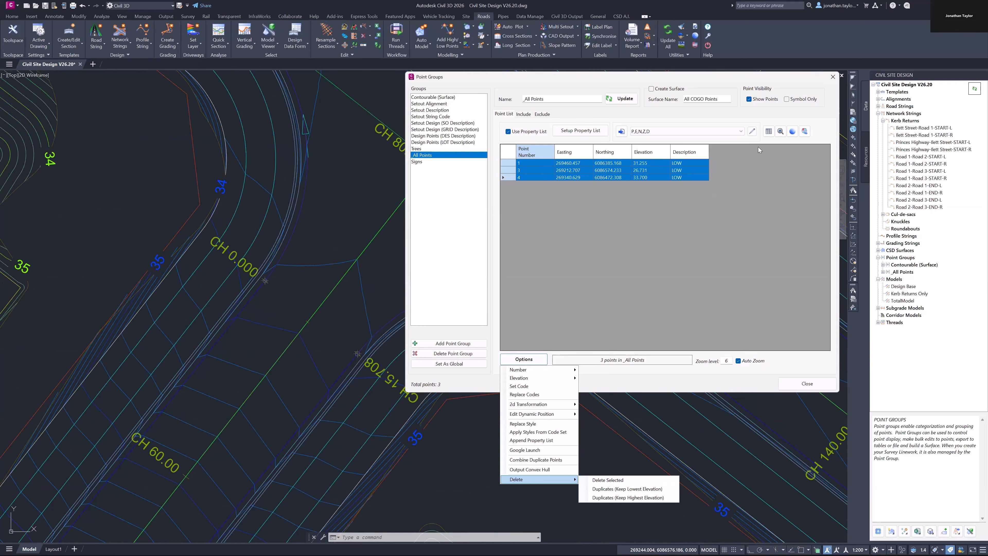
{"action": "left_click", "coordinate": [821, 81]}
{"action": "left_click", "coordinate": [832, 78]}
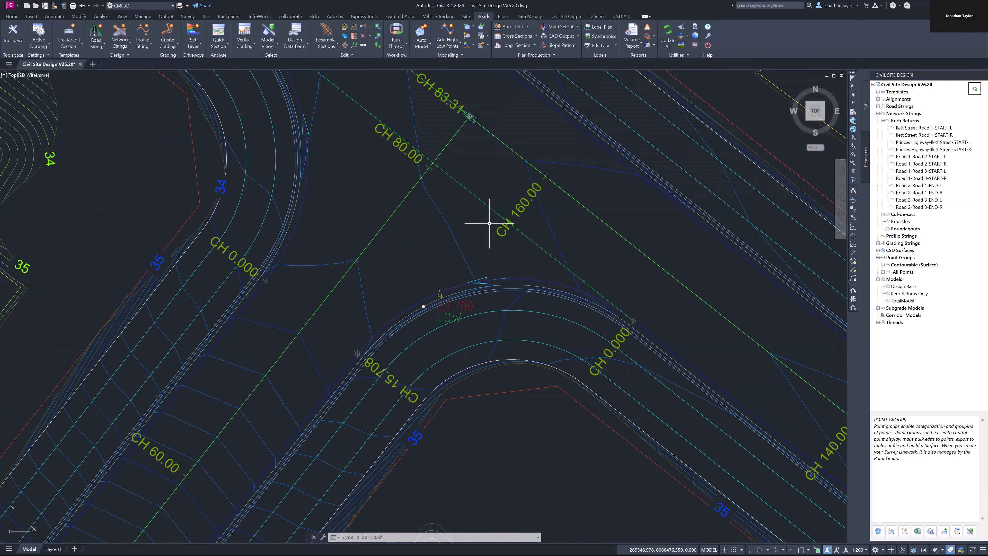
{"action": "scroll", "coordinate": [433, 287], "scroll_direction": "down", "scroll_amount": 3}
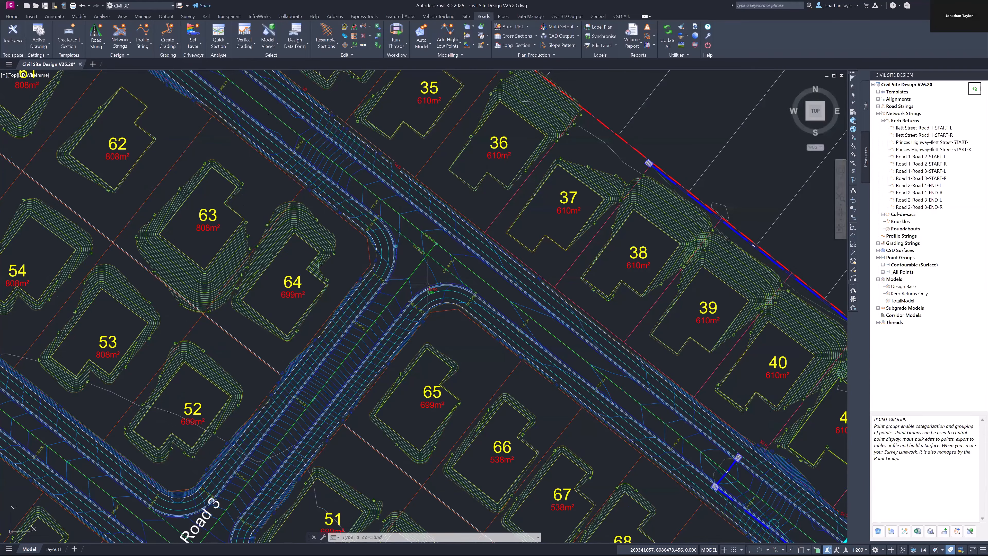
{"action": "scroll", "coordinate": [427, 284], "scroll_direction": "down", "scroll_amount": 2}
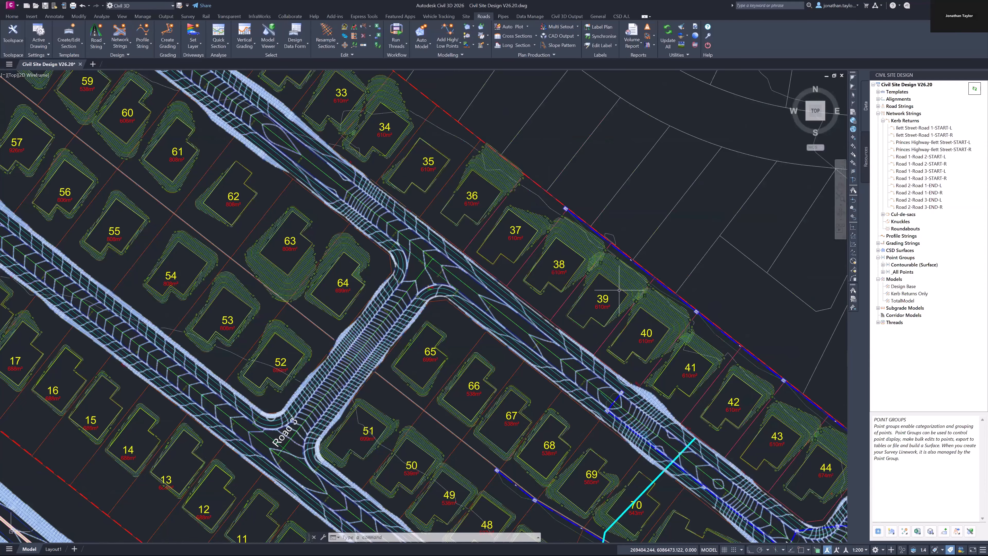
{"action": "scroll", "coordinate": [379, 324], "scroll_direction": "down", "scroll_amount": 1}
{"action": "middle_click_drag", "start_coordinate": [359, 360], "coordinate": [436, 284]}
{"action": "scroll", "coordinate": [435, 283], "scroll_direction": "down", "scroll_amount": 1}
{"action": "middle_click_drag", "start_coordinate": [441, 397], "coordinate": [357, 343]}
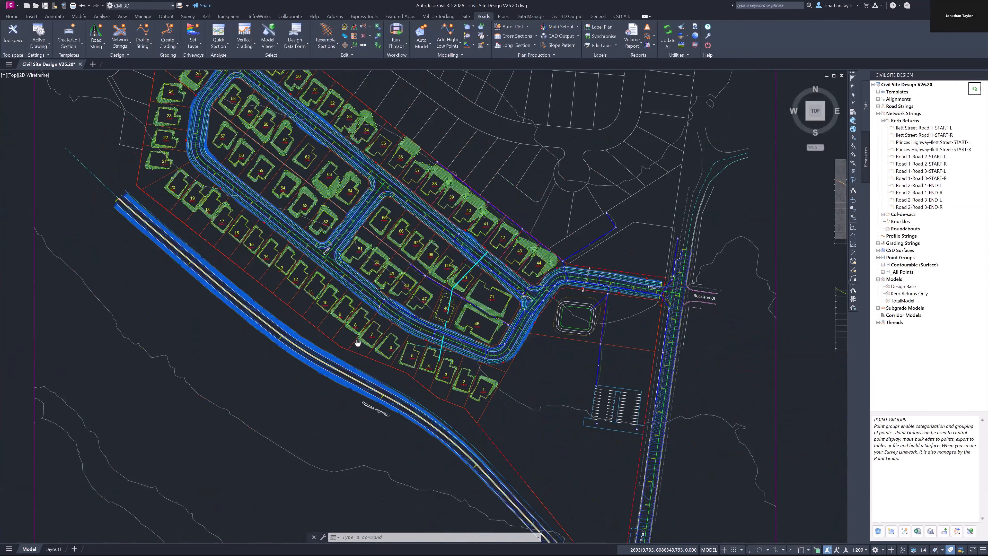
- Expand the road strings list, open the design profile of Princes Highway to inspect it, and close it
{"action": "scroll", "coordinate": [358, 343], "scroll_direction": "down", "scroll_amount": 3}
{"action": "scroll", "coordinate": [287, 311], "scroll_direction": "up", "scroll_amount": 5}
{"action": "scroll", "coordinate": [286, 311], "scroll_direction": "down", "scroll_amount": 1}
{"action": "left_click", "coordinate": [878, 105]}
{"action": "double_click", "coordinate": [907, 120]}
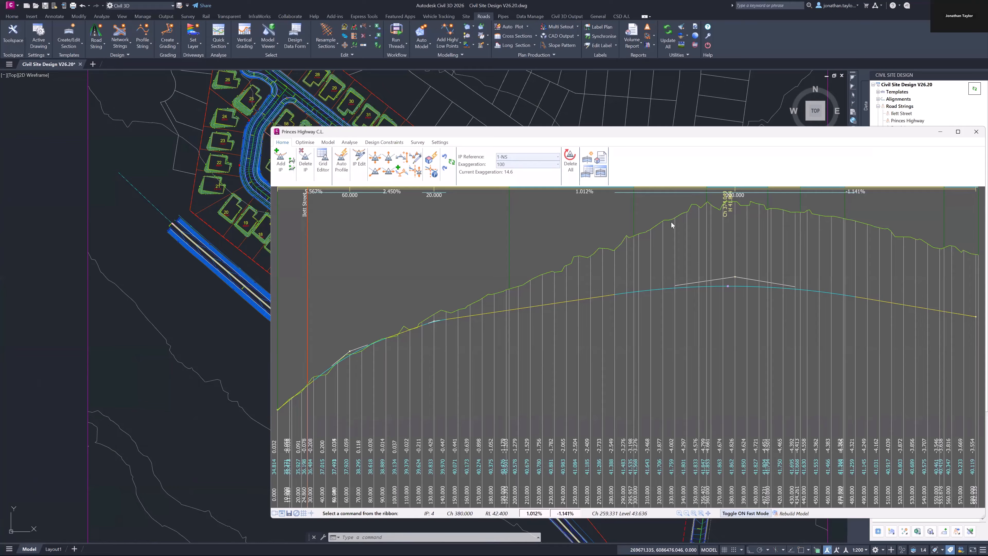
{"action": "left_click", "coordinate": [976, 131]}
{"action": "scroll", "coordinate": [455, 210], "scroll_direction": "up", "scroll_amount": 3}
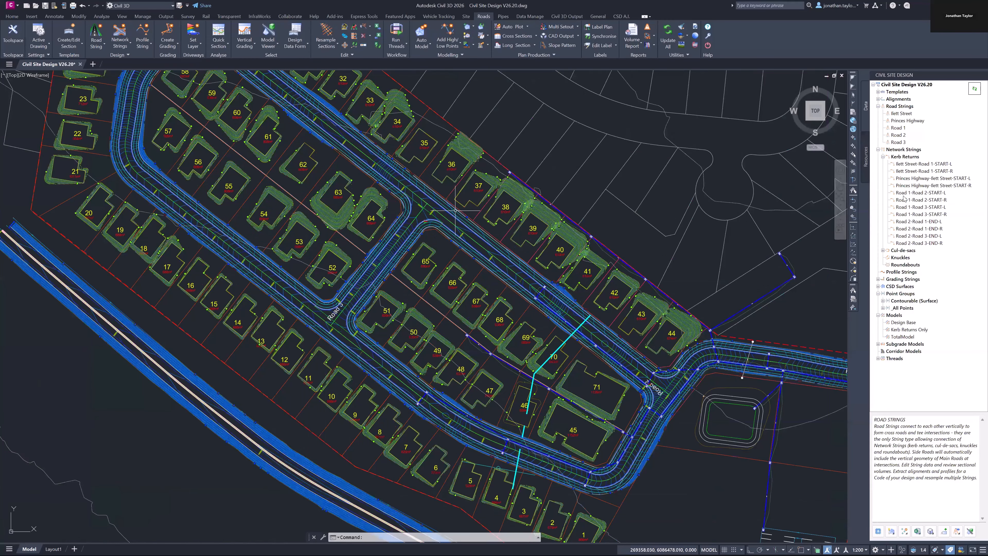
- Open the Road 2 design profile, move its window for a clear look at the vertical geometry, and close it
{"action": "left_click", "coordinate": [899, 150]}
{"action": "double_click", "coordinate": [898, 135]}
{"action": "left_click_drag", "start_coordinate": [517, 134], "coordinate": [441, 131]}
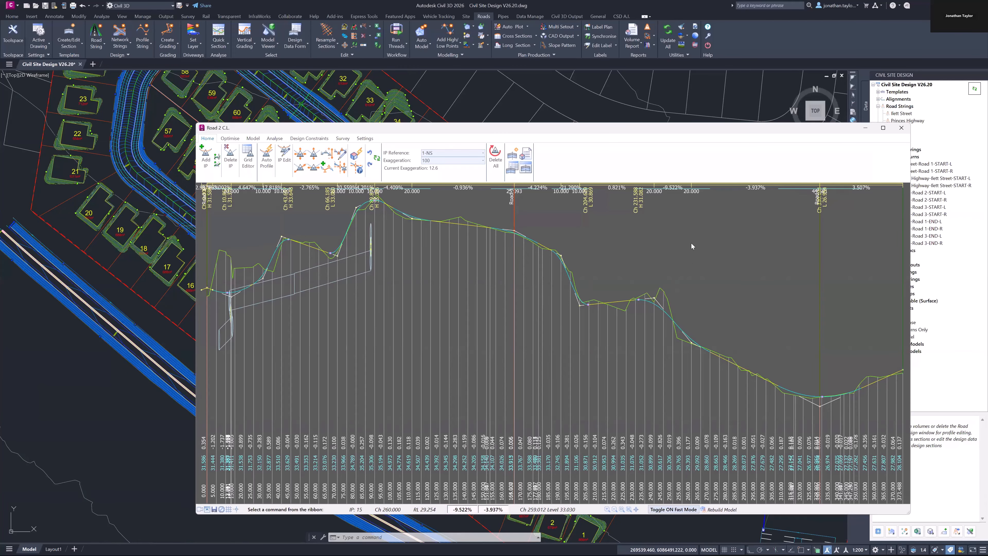
{"action": "left_click", "coordinate": [901, 127]}
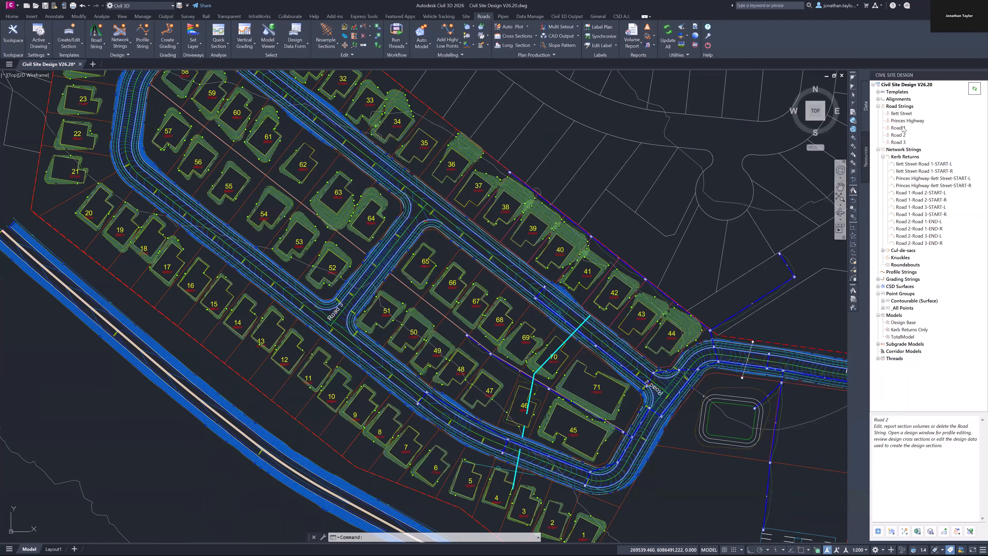
- Start Cogo Points at String Points for TotalModel and include only the LINV and RINV codes
{"action": "right_click", "coordinate": [894, 315]}
{"action": "left_click", "coordinate": [921, 351]}
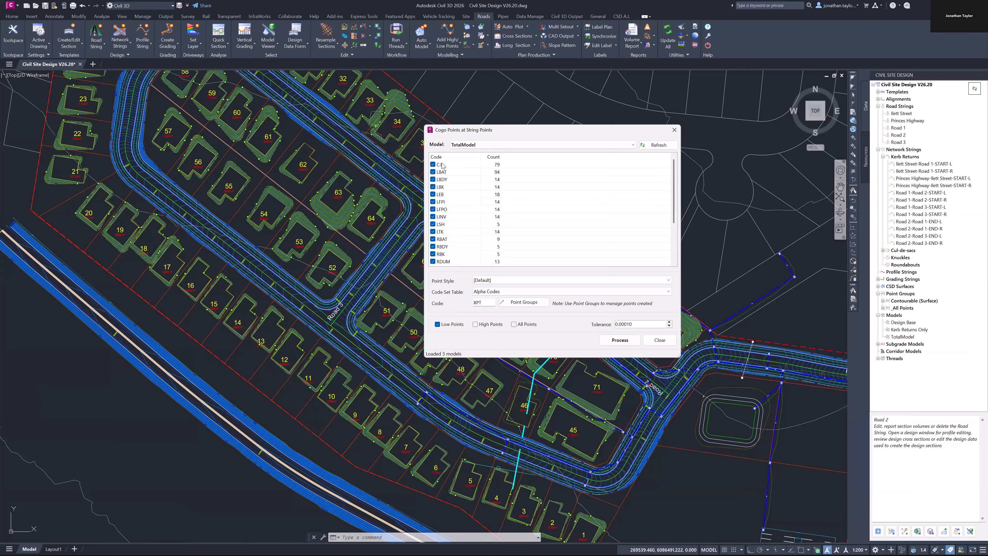
{"action": "left_click", "coordinate": [448, 165]}
{"action": "scroll", "coordinate": [460, 213], "scroll_direction": "down", "scroll_amount": 3}
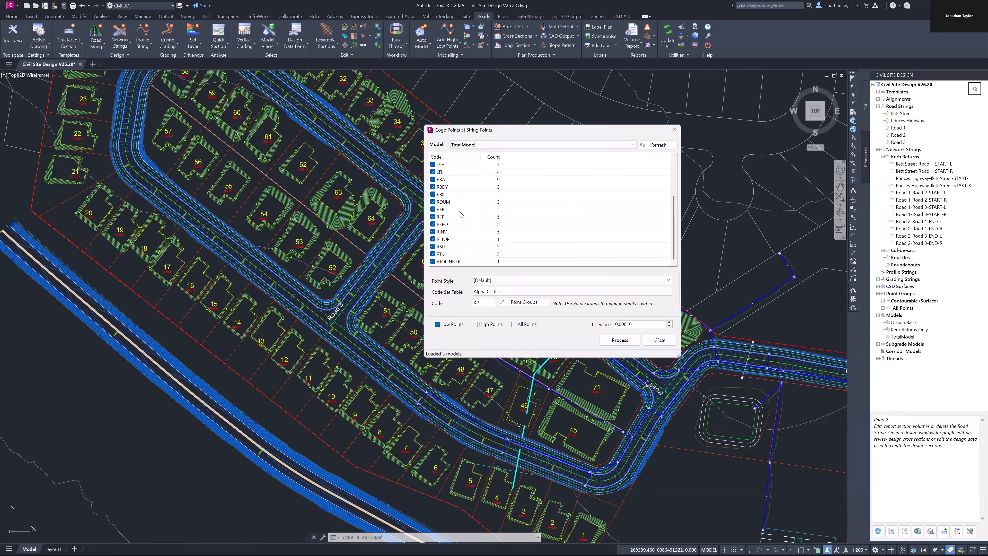
{"action": "left_click", "coordinate": [447, 261], "text": "shift"}
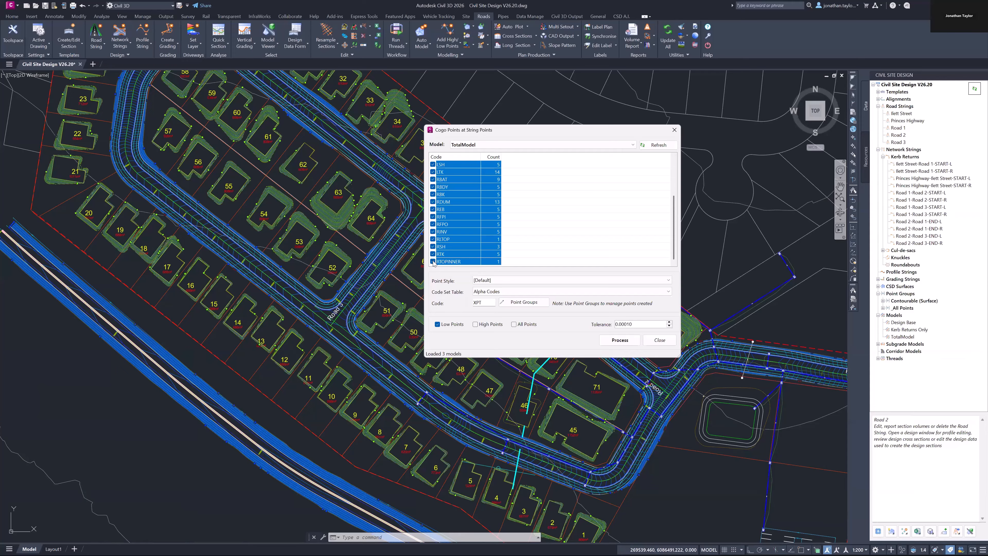
{"action": "left_click", "coordinate": [433, 262]}
{"action": "left_click", "coordinate": [442, 246]}
{"action": "left_click", "coordinate": [433, 232]}
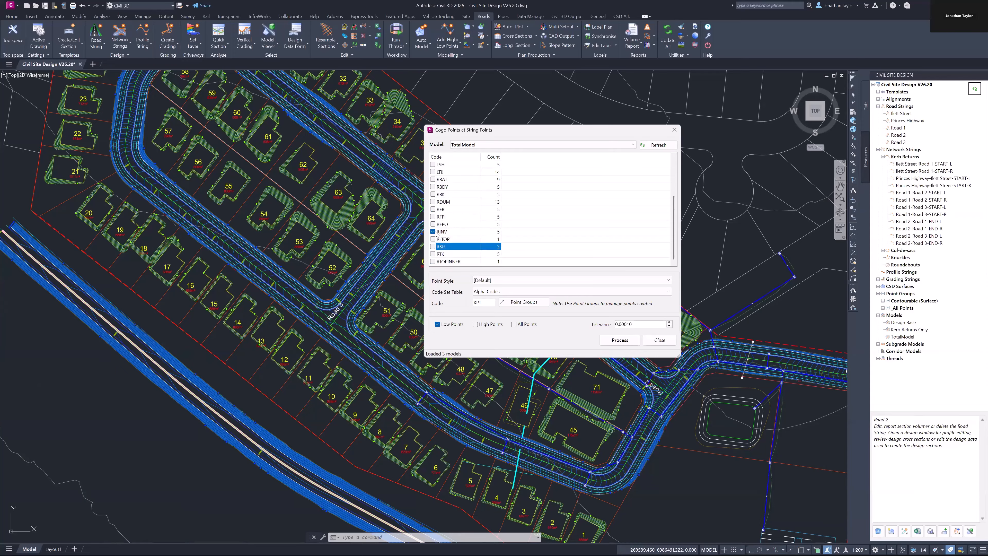
{"action": "scroll", "coordinate": [461, 222], "scroll_direction": "up", "scroll_amount": 1}
{"action": "left_click", "coordinate": [433, 179]}
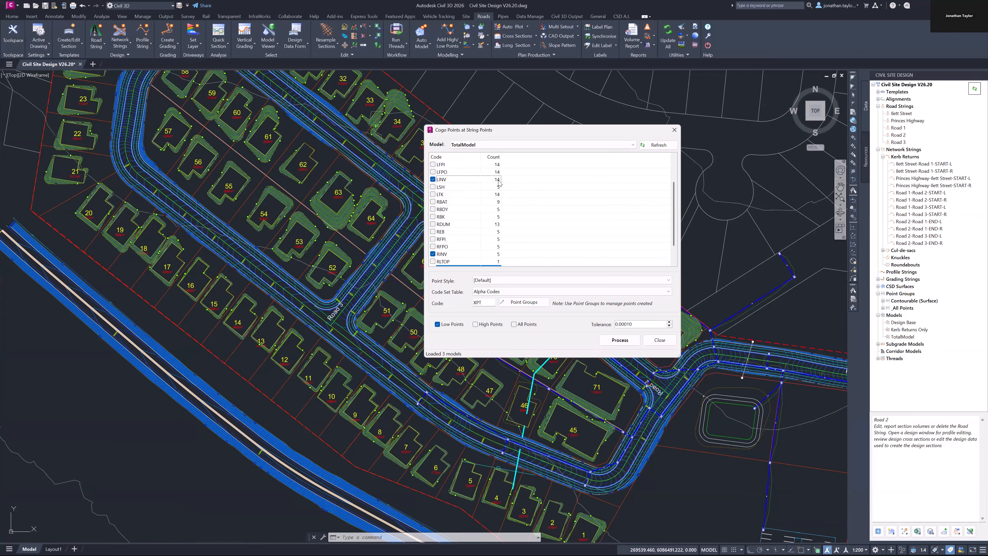
- Create cogo points with the code HIGH at high points only, instead of low points, and close the tool
{"action": "double_click", "coordinate": [482, 302]}
{"action": "type", "text": "L"}
{"action": "key", "text": "BackSpace"}
{"action": "left_click", "coordinate": [437, 324]}
{"action": "left_click", "coordinate": [475, 323]}
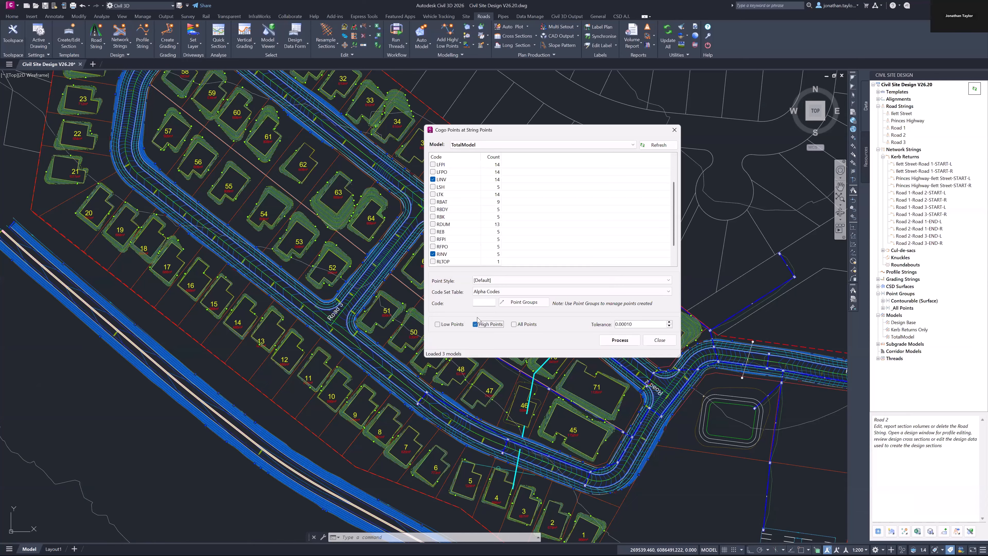
{"action": "left_click", "coordinate": [480, 303]}
{"action": "type", "text": "HIGH"}
{"action": "left_click", "coordinate": [619, 340]}
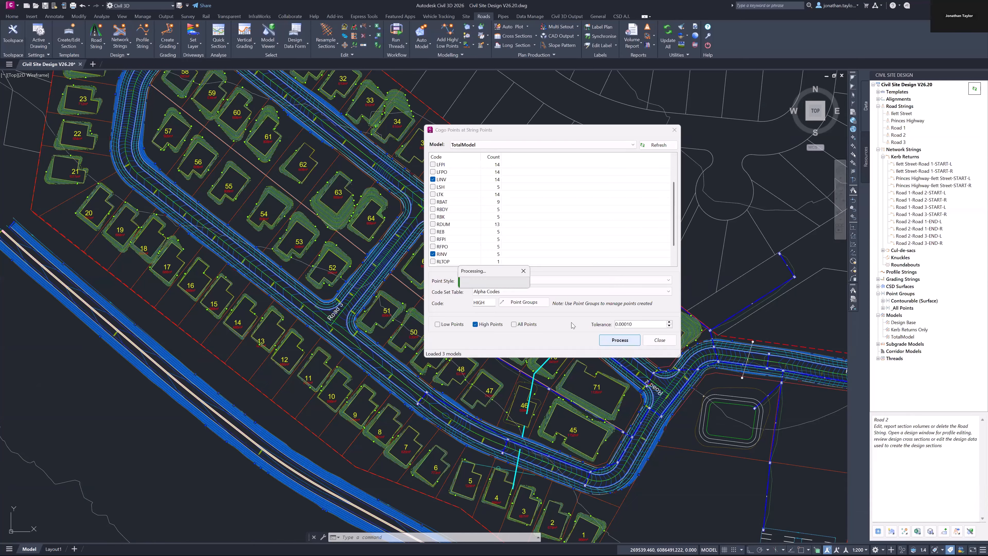
{"action": "left_click", "coordinate": [519, 301]}
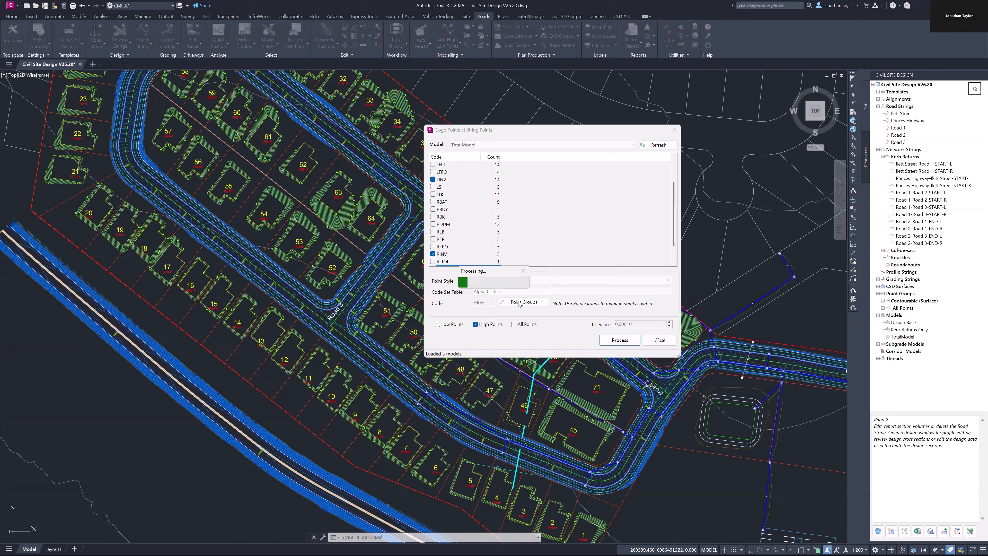
{"action": "left_click", "coordinate": [660, 340]}
- Inspect the HIGH points around the Road 3 intersection and along Road 1 near CH 280.00 and CH 260.00 against the contours
{"action": "scroll", "coordinate": [341, 340], "scroll_direction": "up", "scroll_amount": 2}
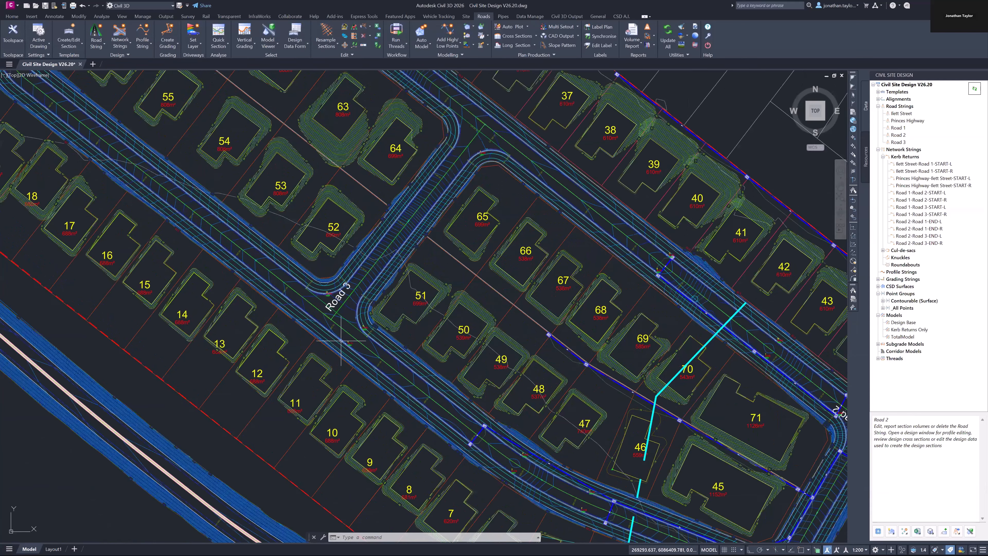
{"action": "scroll", "coordinate": [341, 341], "scroll_direction": "up", "scroll_amount": 4}
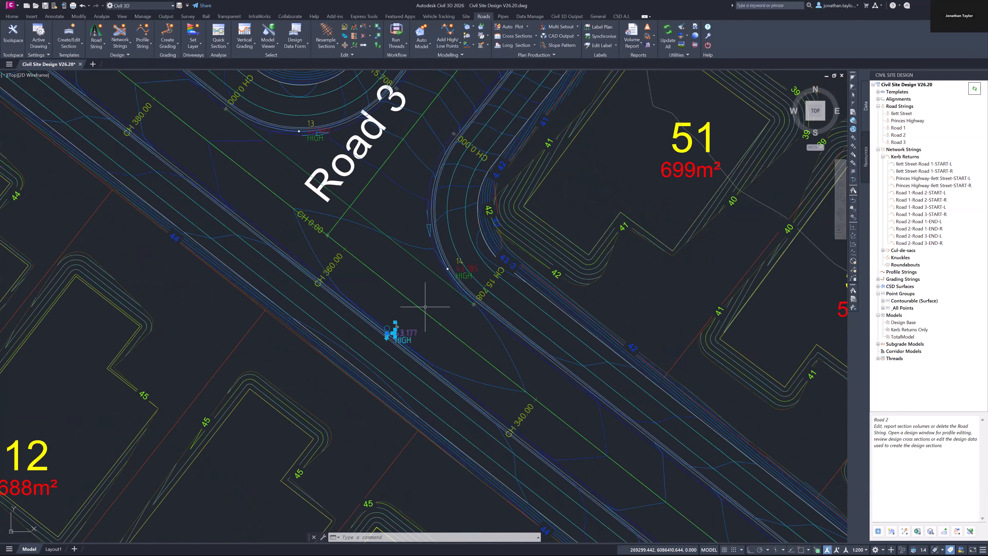
{"action": "scroll", "coordinate": [425, 307], "scroll_direction": "down", "scroll_amount": 2}
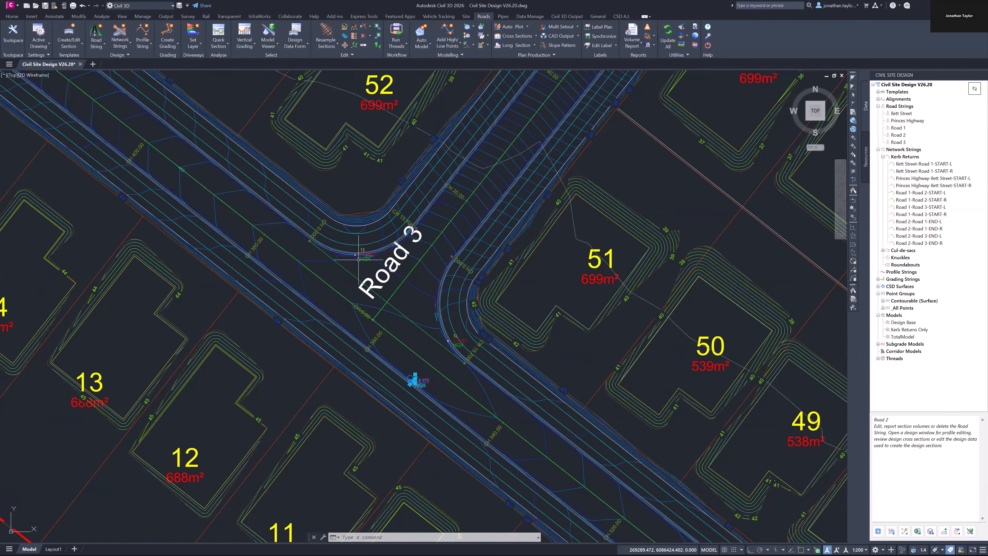
{"action": "scroll", "coordinate": [358, 259], "scroll_direction": "up", "scroll_amount": 1}
{"action": "scroll", "coordinate": [366, 272], "scroll_direction": "down", "scroll_amount": 4}
{"action": "middle_click_drag", "start_coordinate": [697, 493], "coordinate": [455, 272]}
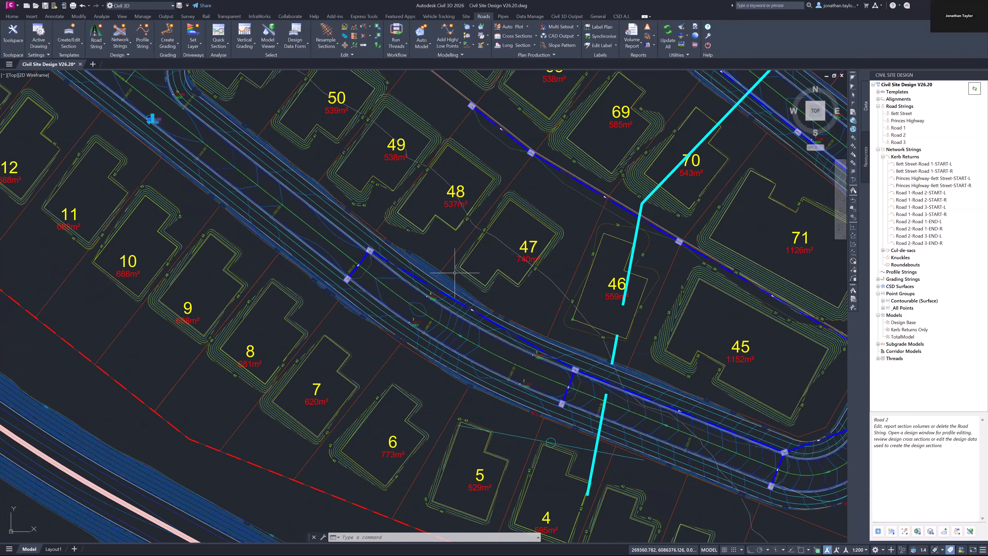
{"action": "scroll", "coordinate": [428, 300], "scroll_direction": "up", "scroll_amount": 4}
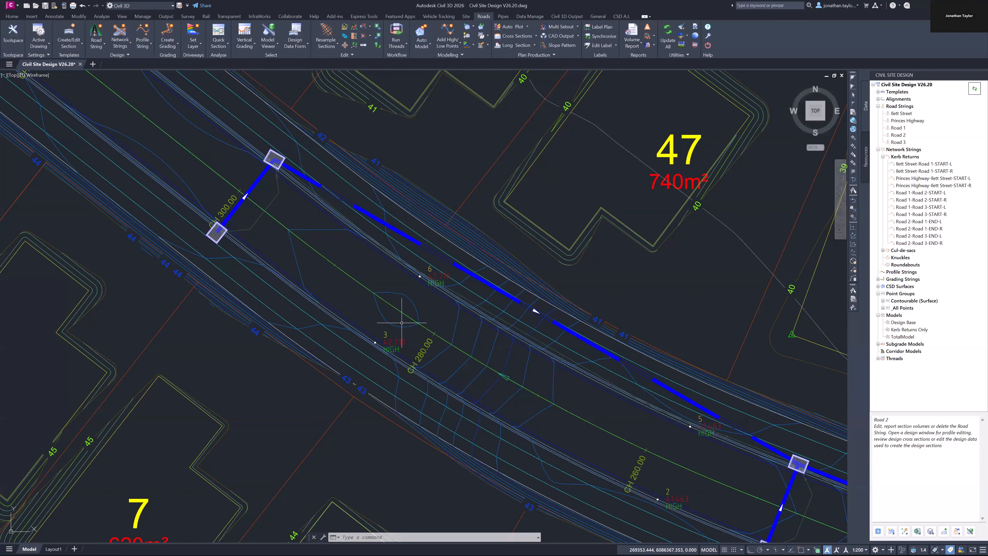
{"action": "middle_click_drag", "start_coordinate": [401, 322], "coordinate": [287, 240]}
{"action": "scroll", "coordinate": [538, 364], "scroll_direction": "down", "scroll_amount": 2}
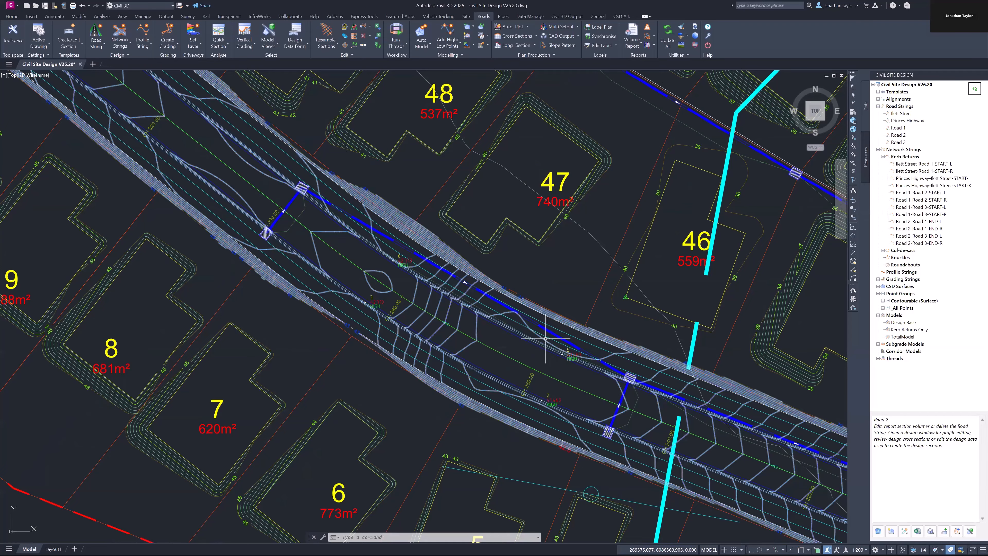
{"action": "scroll", "coordinate": [544, 337], "scroll_direction": "down", "scroll_amount": 4}
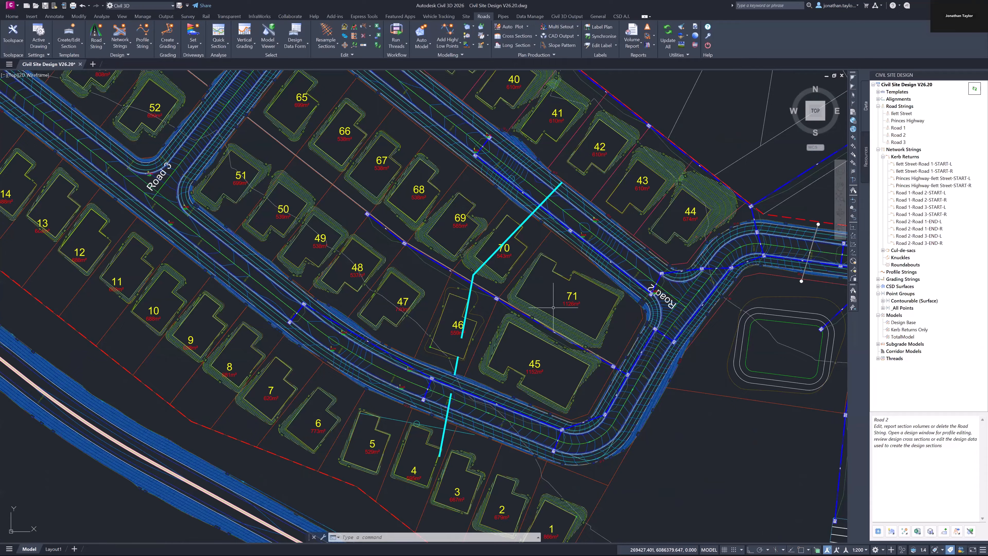
- Save the drawing, and view a section from the cyan polyline crossing lots 70 and 46 before closing the section window
{"action": "left_click", "coordinate": [46, 5]}
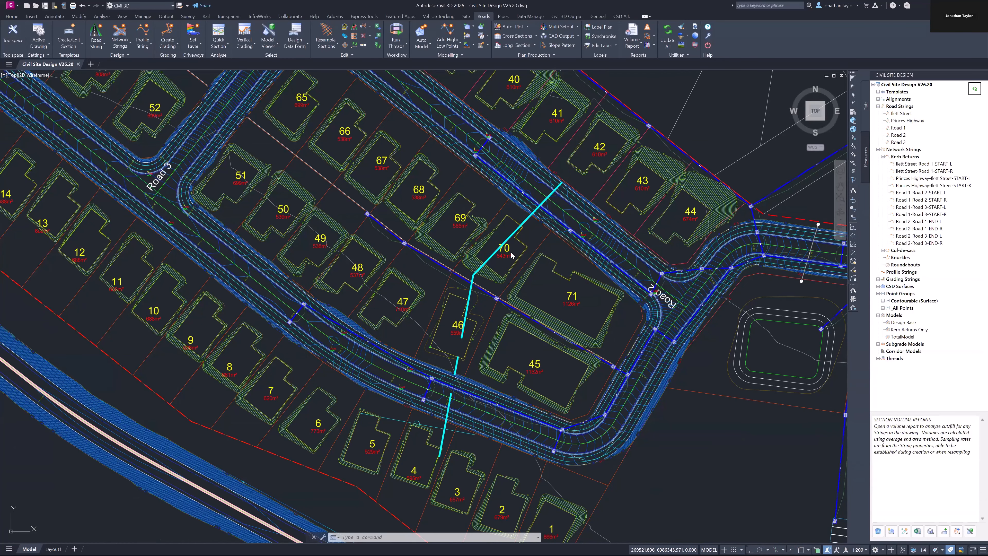
{"action": "left_click", "coordinate": [486, 260]}
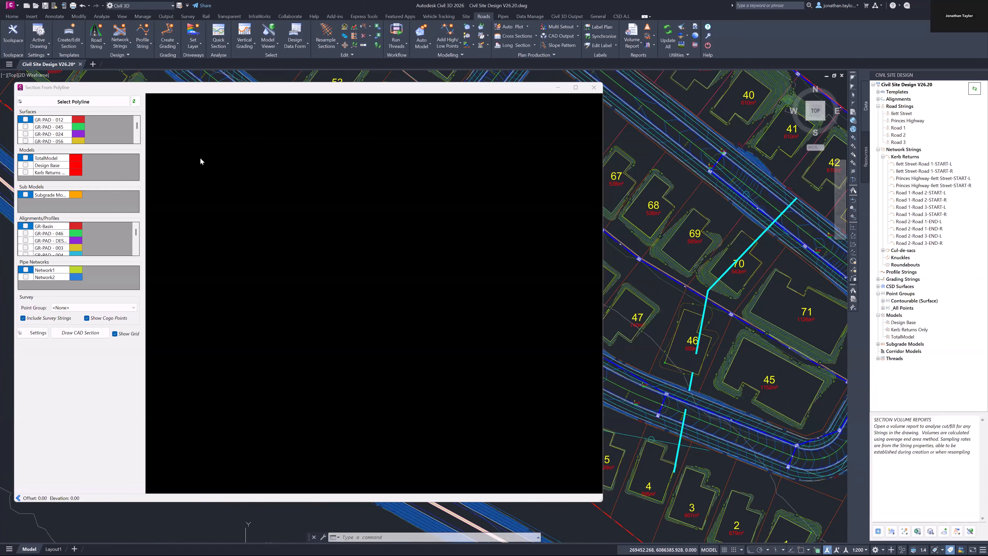
{"action": "left_click", "coordinate": [95, 102]}
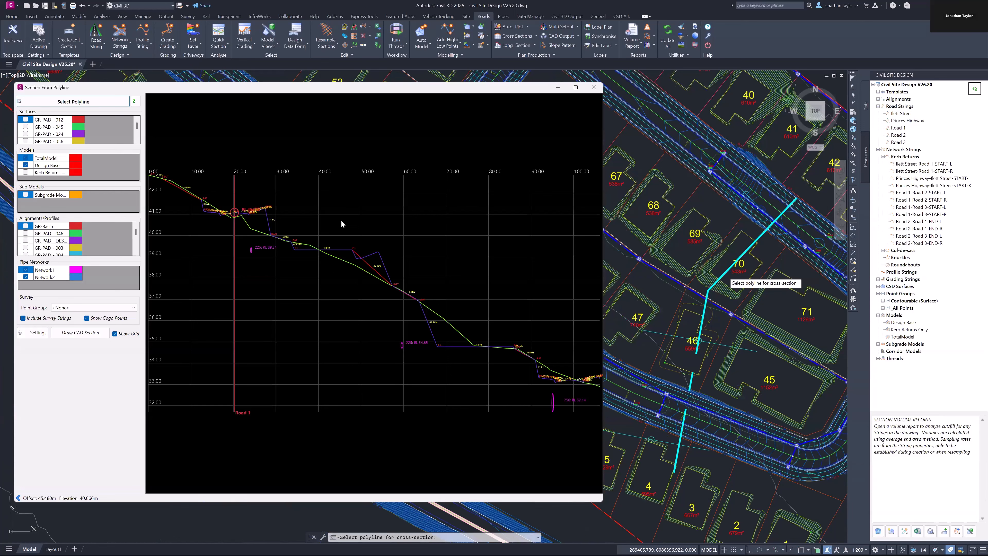
{"action": "left_click", "coordinate": [592, 89]}
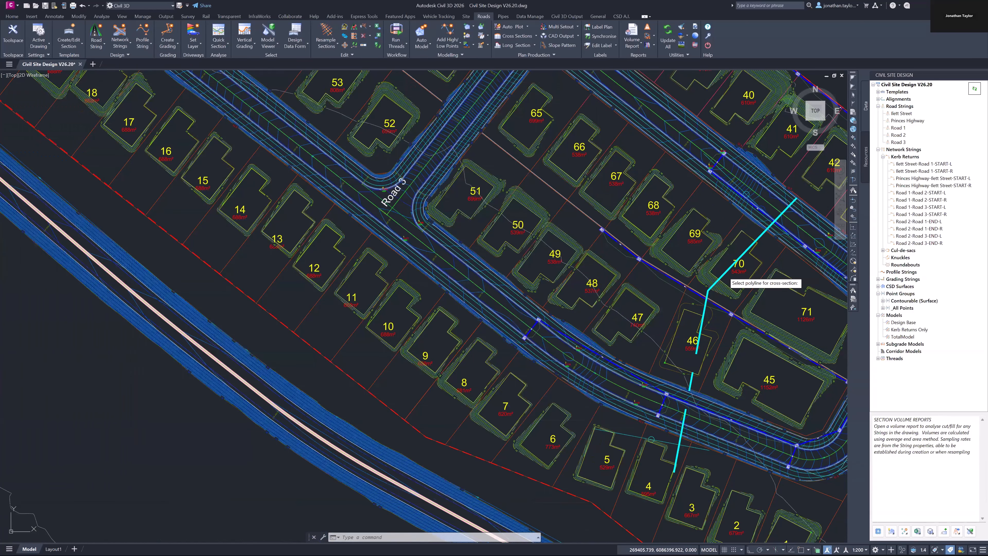
{"action": "middle_click_drag", "start_coordinate": [599, 280], "coordinate": [446, 305]}
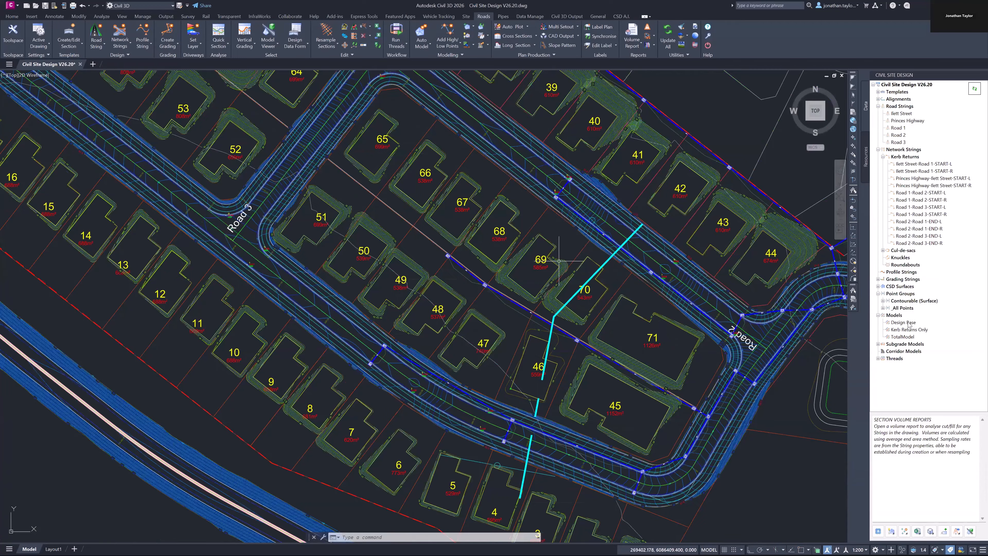
{"action": "right_click", "coordinate": [896, 314]}
{"action": "left_click", "coordinate": [903, 318]}
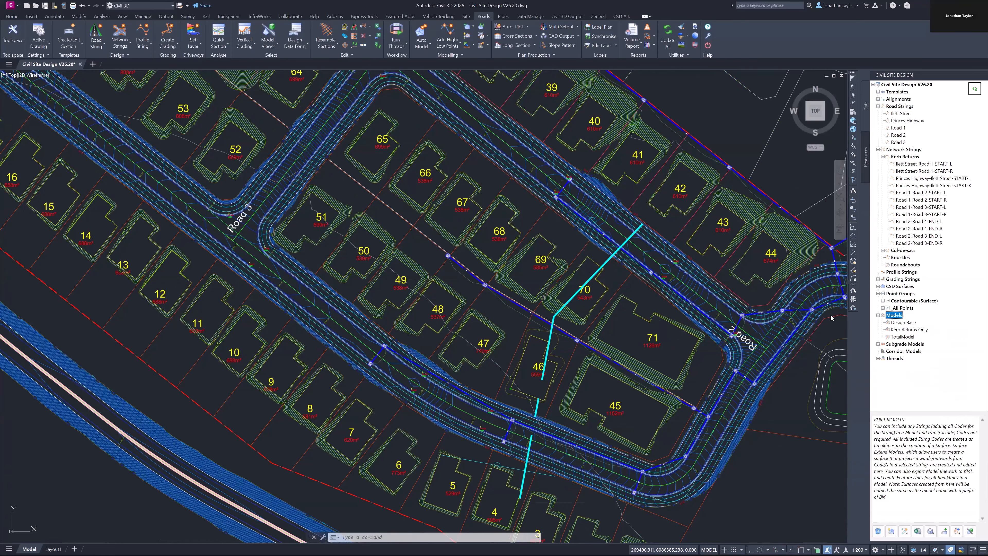
{"action": "left_click", "coordinate": [132, 210]}
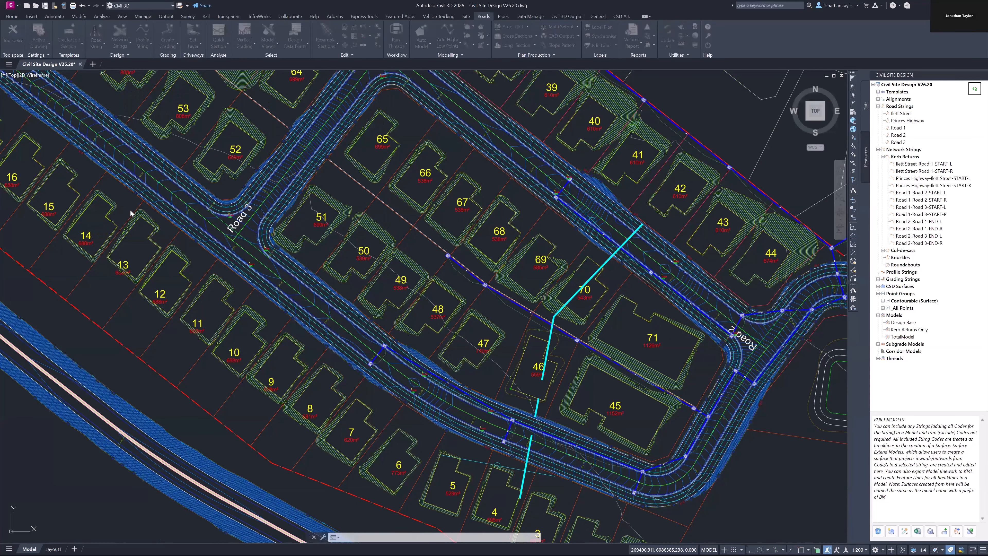
{"action": "left_click", "coordinate": [646, 234]}
{"action": "scroll", "coordinate": [546, 385], "scroll_direction": "down", "scroll_amount": 1}
- Expand the CSD surfaces list, and create a new model named "Road 1 only" with boundary retraction applied
{"action": "left_click", "coordinate": [878, 286]}
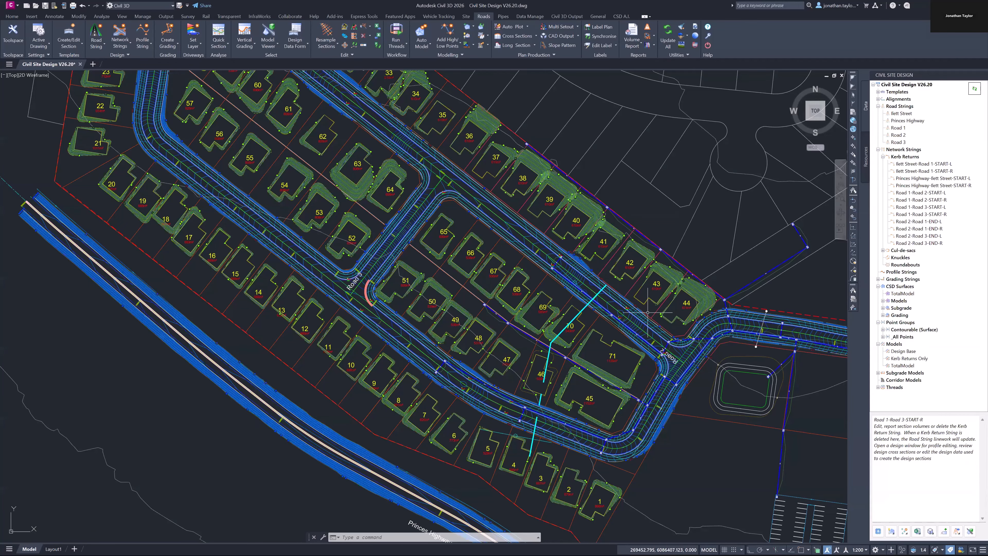
{"action": "middle_click_drag", "start_coordinate": [648, 308], "coordinate": [617, 317]}
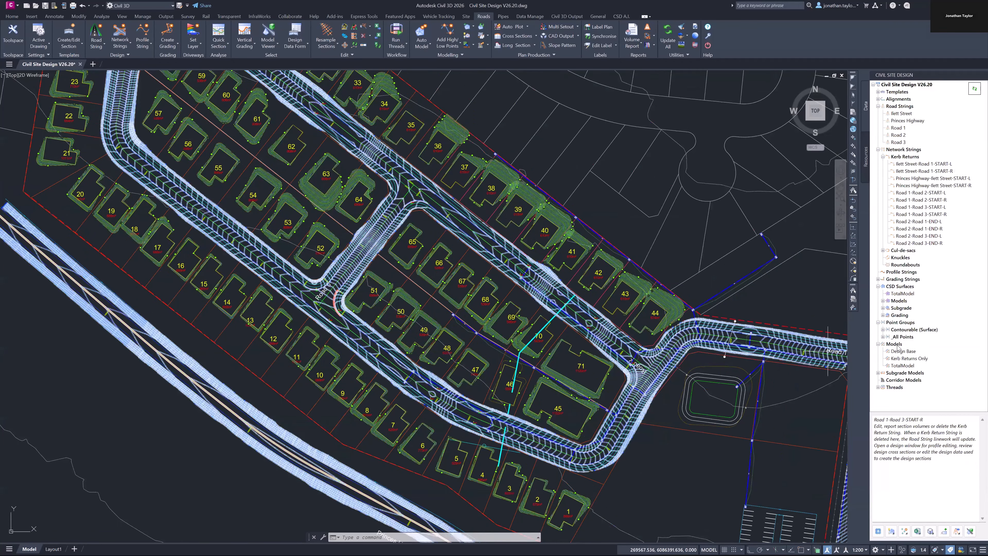
{"action": "double_click", "coordinate": [907, 352]}
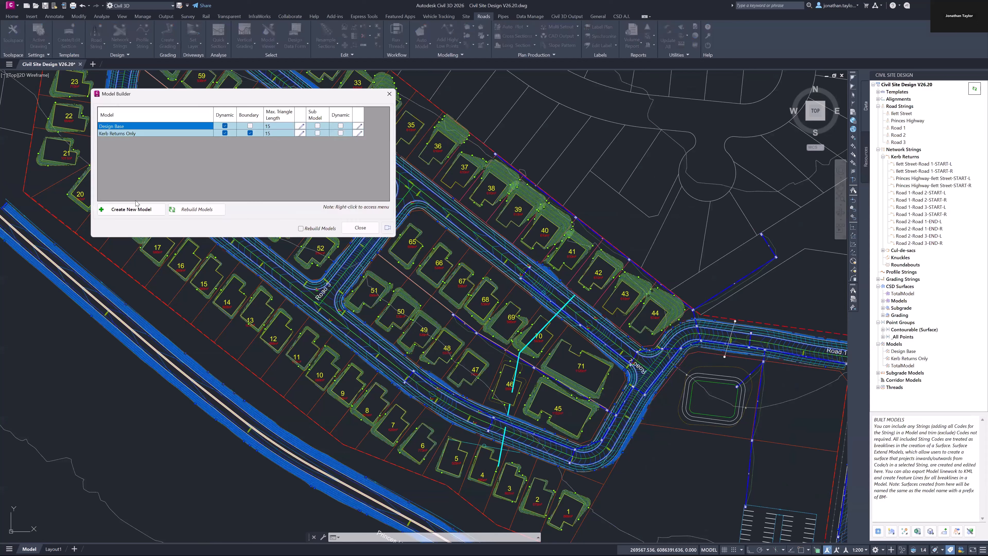
{"action": "left_click", "coordinate": [132, 209]}
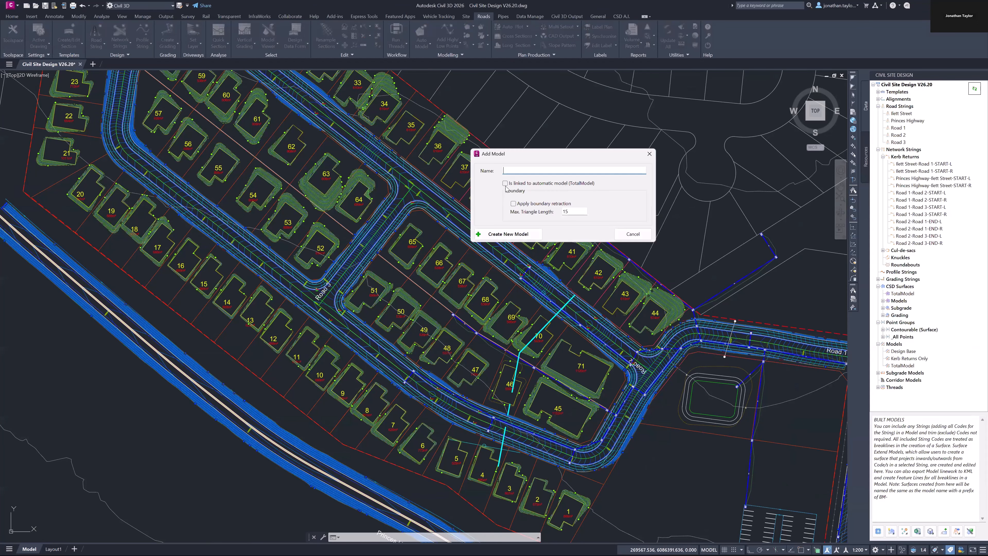
{"action": "left_click", "coordinate": [519, 168]}
{"action": "type", "text": "Road 1 only"}
{"action": "left_click", "coordinate": [518, 203]}
{"action": "left_click", "coordinate": [509, 234]}
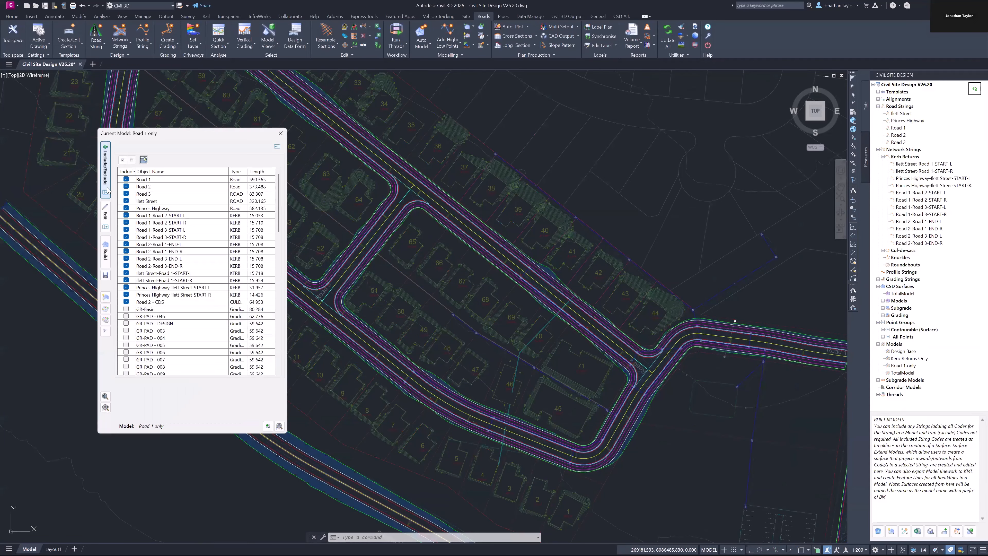
- Exclude Road 2 through Road 2 - CDS from the Road 1 only model, keeping just Road 1, then save and close the model settings
{"action": "left_click", "coordinate": [149, 189]}
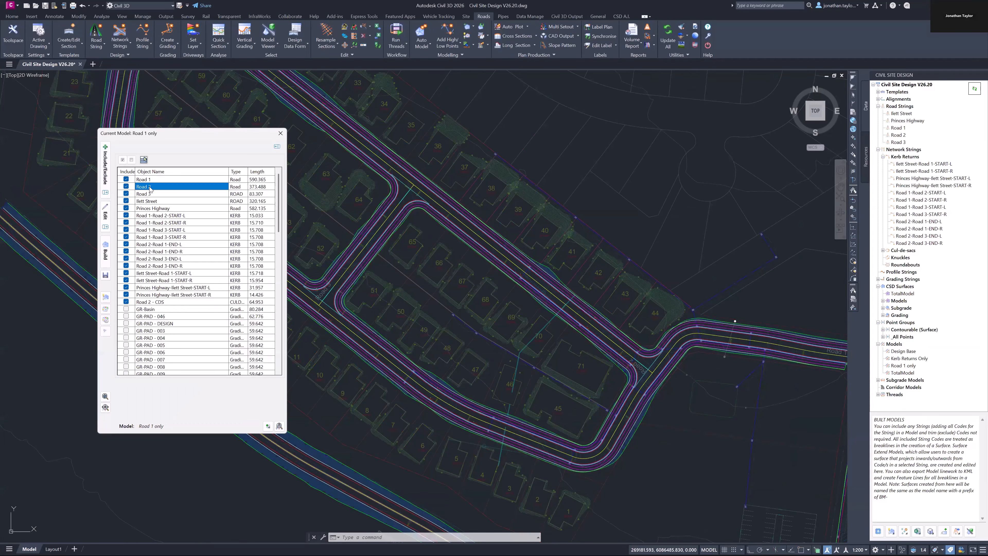
{"action": "left_click", "coordinate": [142, 302], "text": "shift"}
{"action": "left_click", "coordinate": [131, 160]}
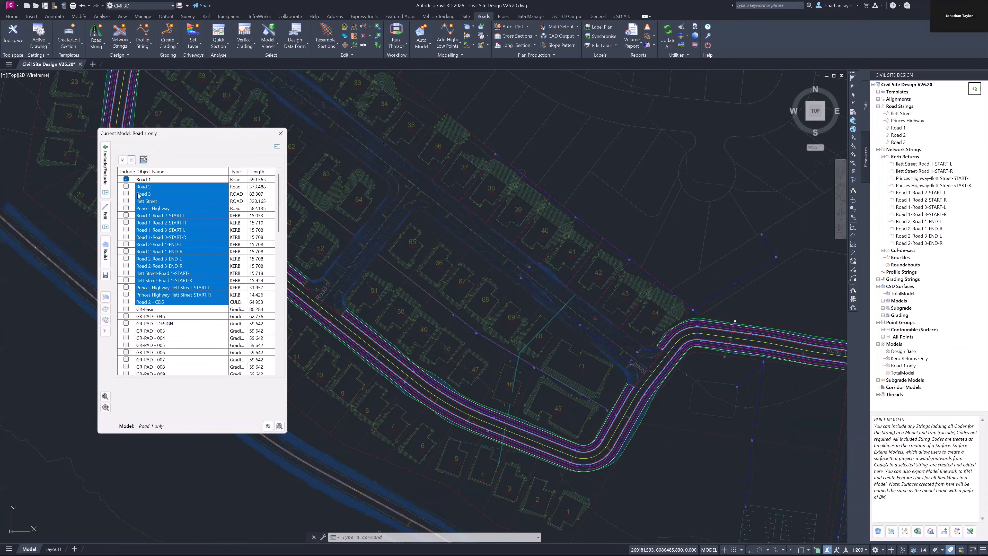
{"action": "left_click", "coordinate": [104, 275]}
{"action": "left_click", "coordinate": [281, 134]}
{"action": "middle_click_drag", "start_coordinate": [663, 271], "coordinate": [528, 214]}
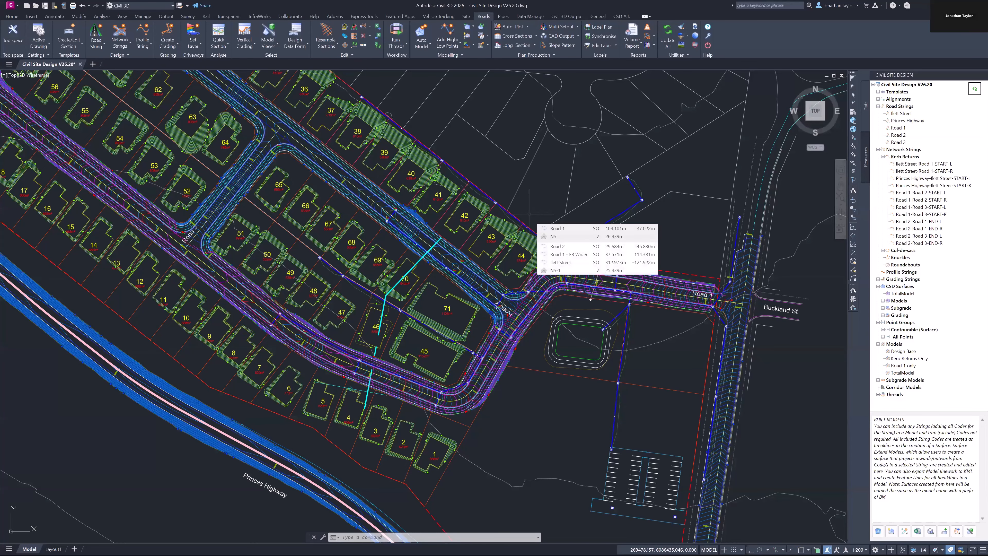
{"action": "middle_click_drag", "start_coordinate": [533, 209], "coordinate": [533, 219]}
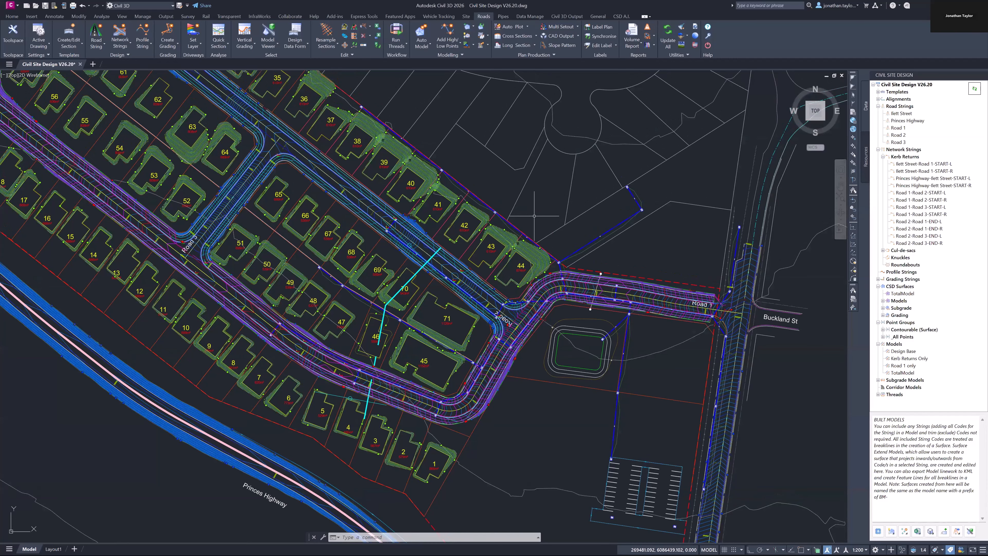
{"action": "mouse_move", "coordinate": [690, 234]}
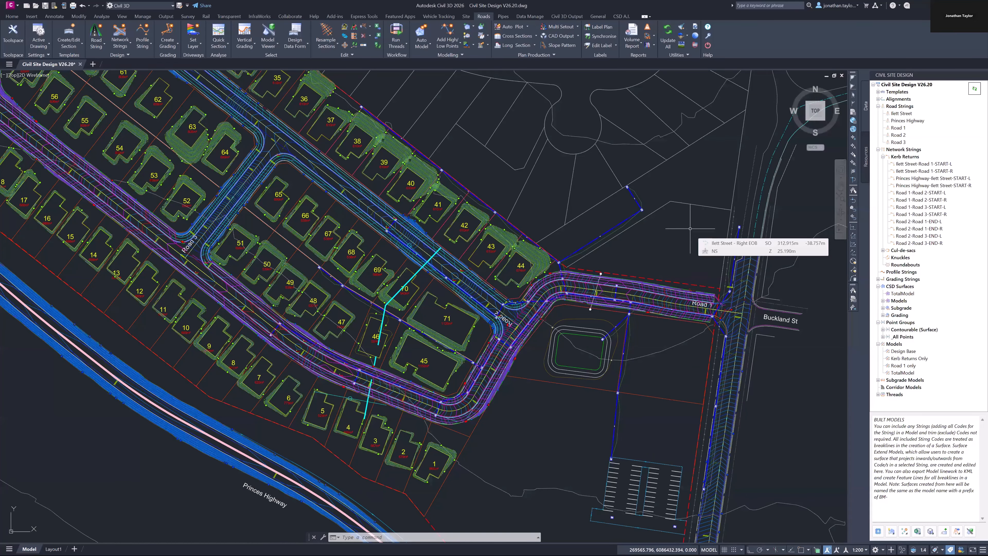
{"action": "left_click", "coordinate": [930, 531]}
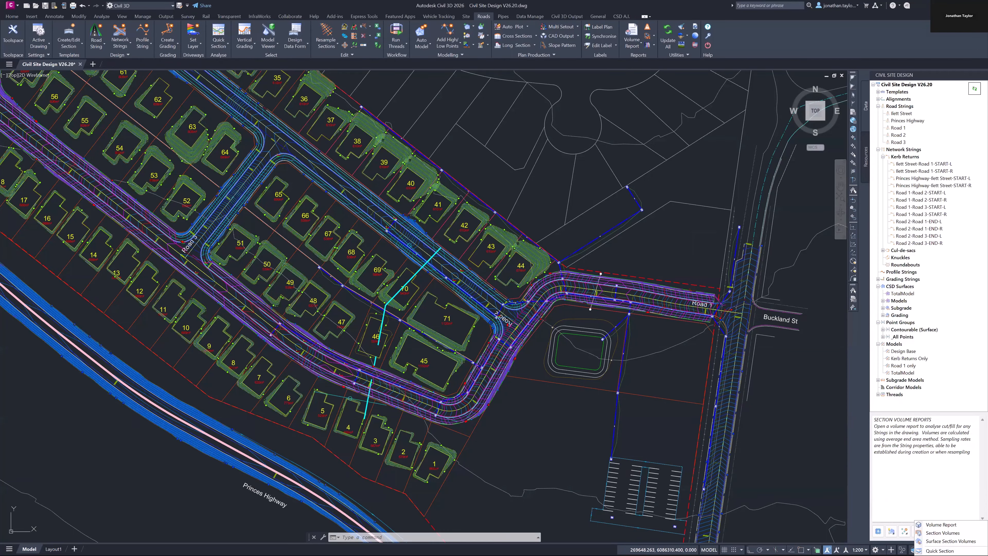
{"action": "left_click", "coordinate": [889, 506]}
- In the Network1 long section, set the number of pipes to 2 for the pipe from Ch 206.175 to Ch 242.597, and close the window
{"action": "scroll", "coordinate": [626, 305], "scroll_direction": "up", "scroll_amount": 5}
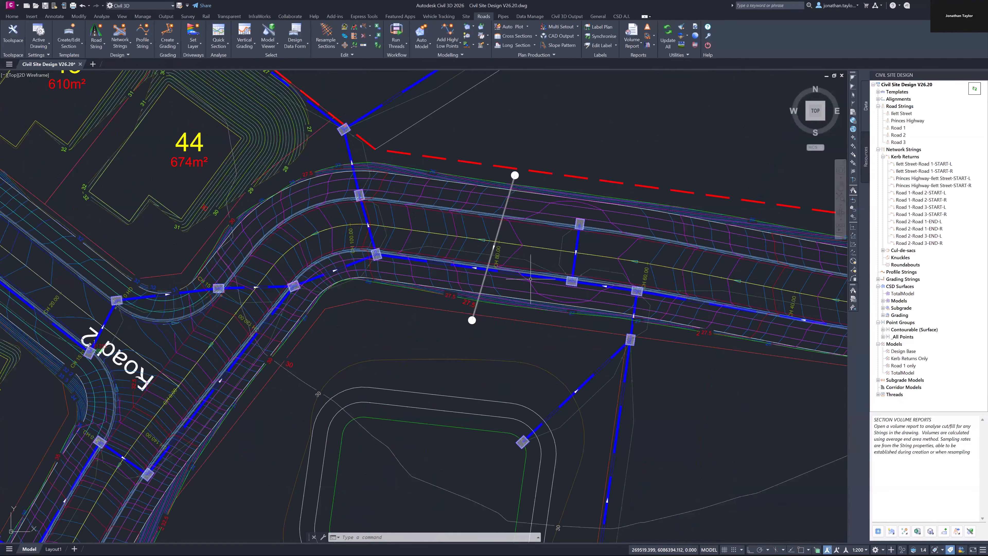
{"action": "scroll", "coordinate": [487, 265], "scroll_direction": "down", "scroll_amount": 2}
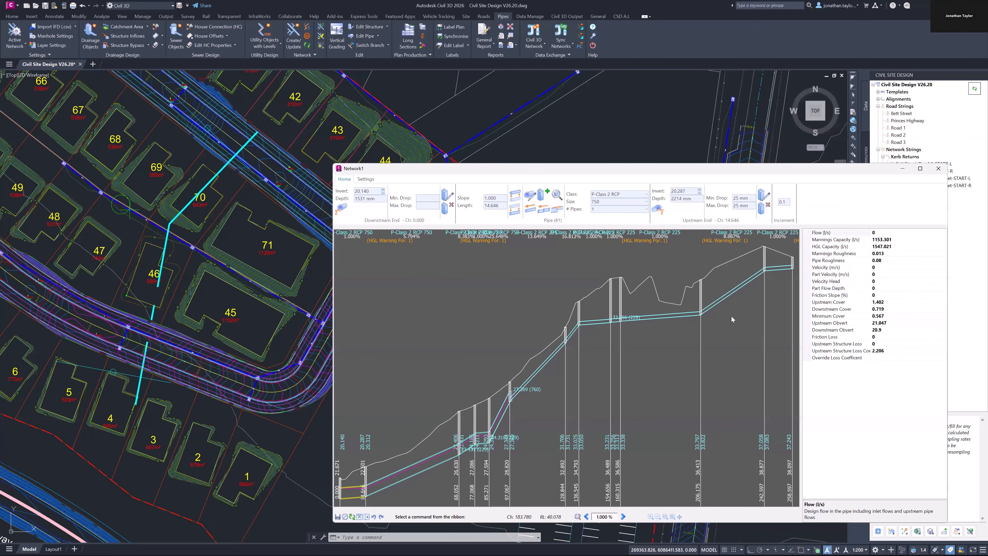
{"action": "left_click", "coordinate": [716, 316]}
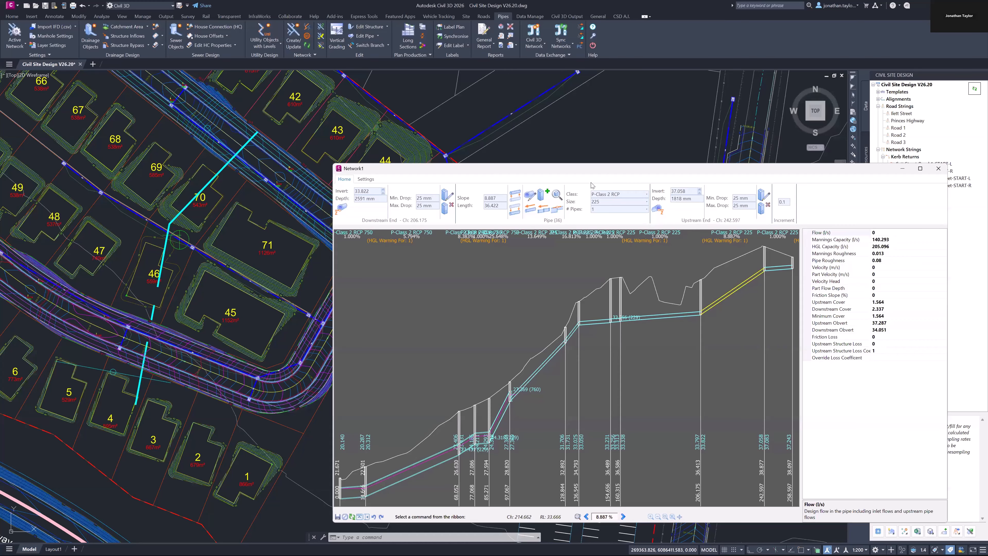
{"action": "left_click", "coordinate": [646, 209]}
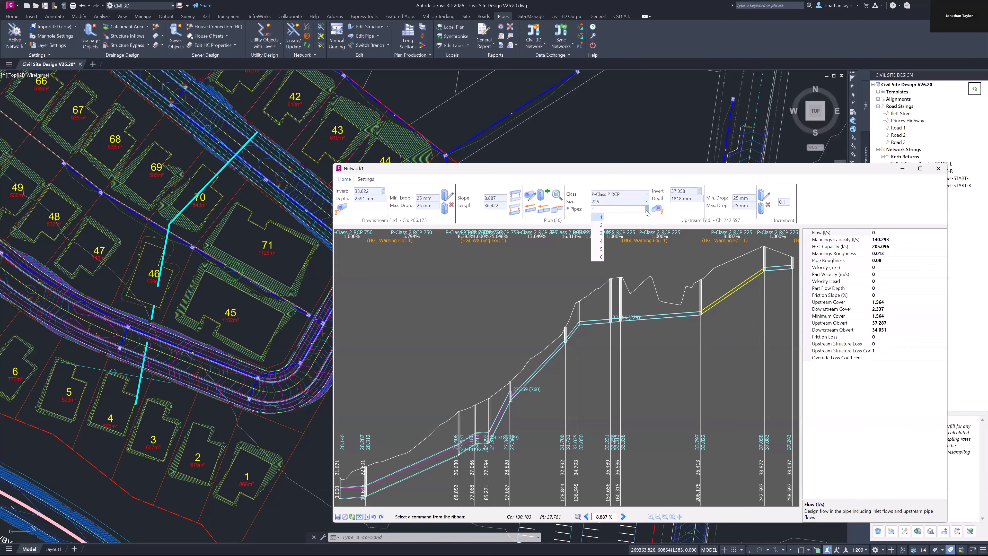
{"action": "left_click", "coordinate": [595, 227]}
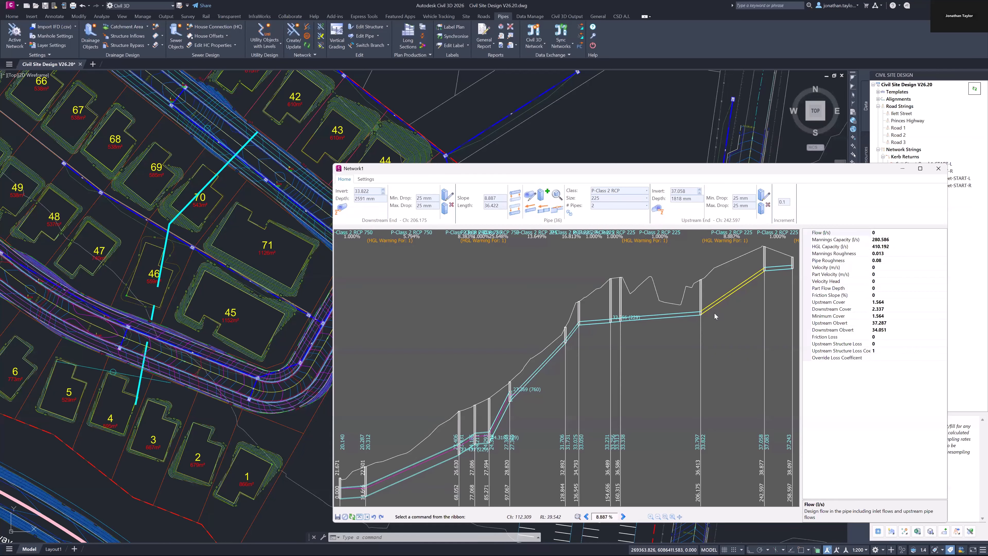
{"action": "left_click", "coordinate": [939, 168]}
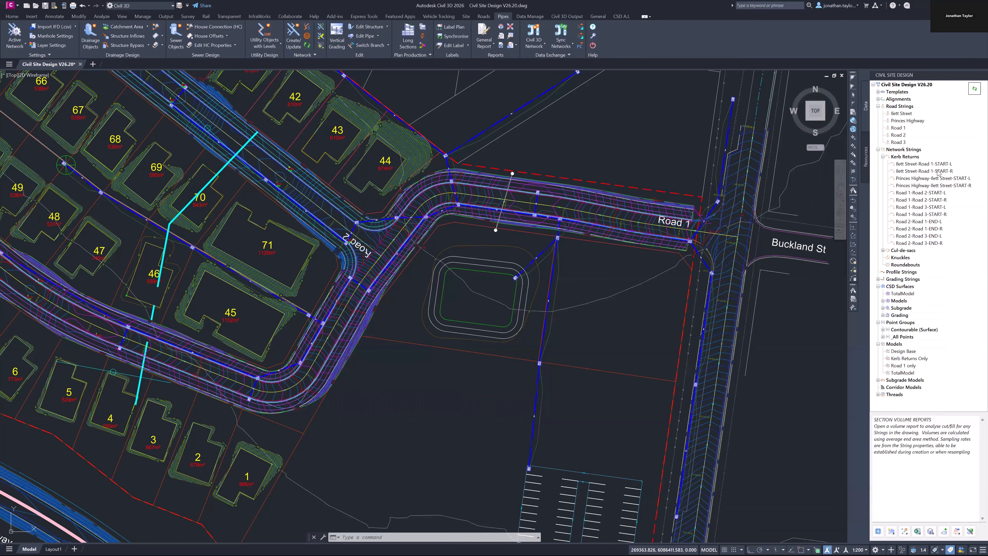
- Generate a section from the cyan polyline crossing lots 70 and 46, and examine the twin pipes where it crosses Network1
{"action": "left_click", "coordinate": [931, 532]}
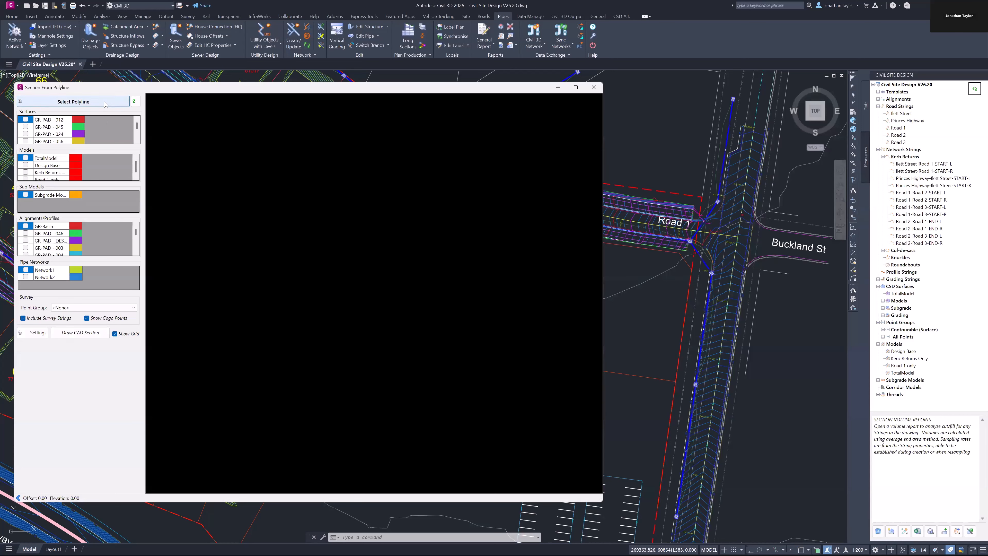
{"action": "left_click", "coordinate": [73, 101]}
{"action": "left_click", "coordinate": [223, 167]}
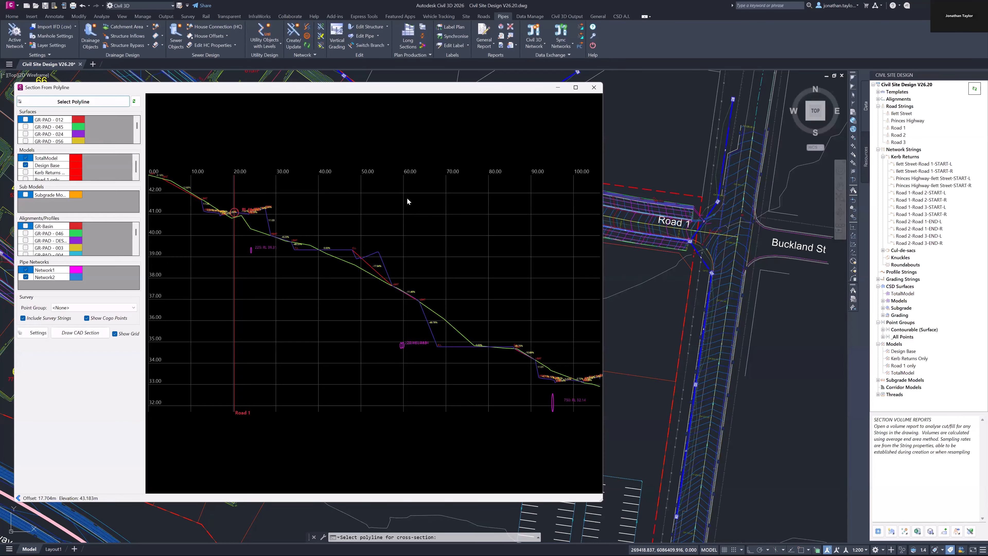
{"action": "scroll", "coordinate": [400, 339], "scroll_direction": "up", "scroll_amount": 10}
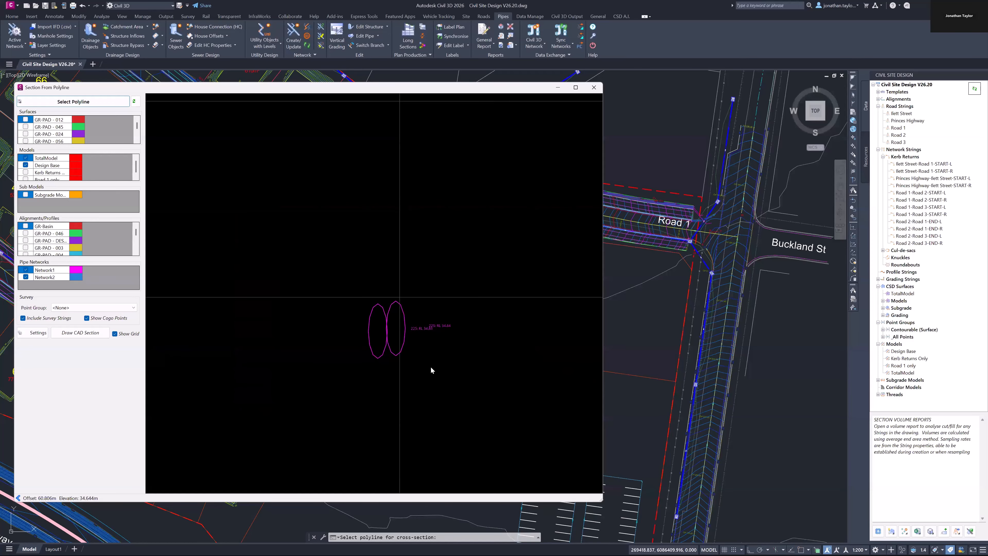
{"action": "scroll", "coordinate": [431, 370], "scroll_direction": "up", "scroll_amount": 2}
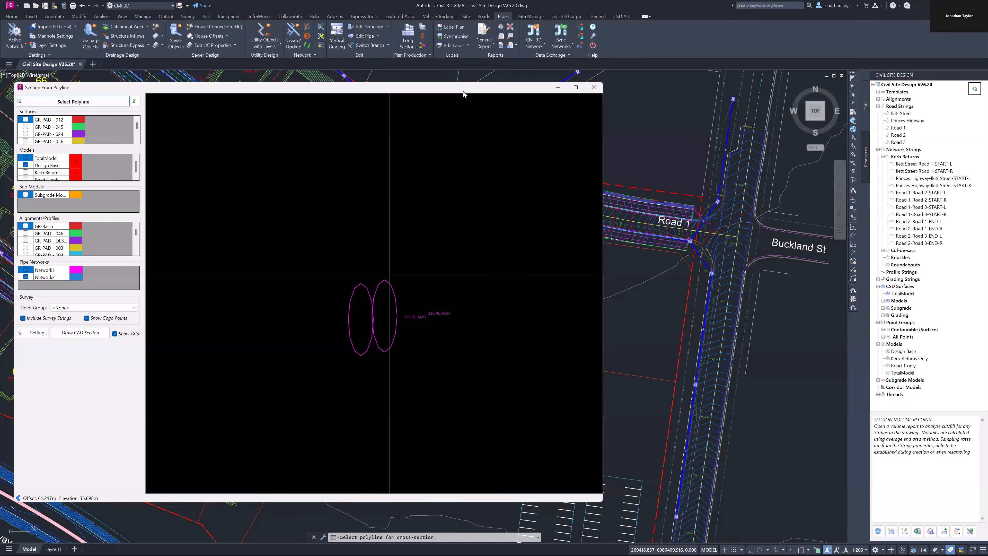
- Move the section window clear of the cyan polyline and stretch the polyline's end vertex from lot 4 up to the boundary between lots 70 and 46
{"action": "left_click_drag", "start_coordinate": [462, 91], "coordinate": [780, 74]}
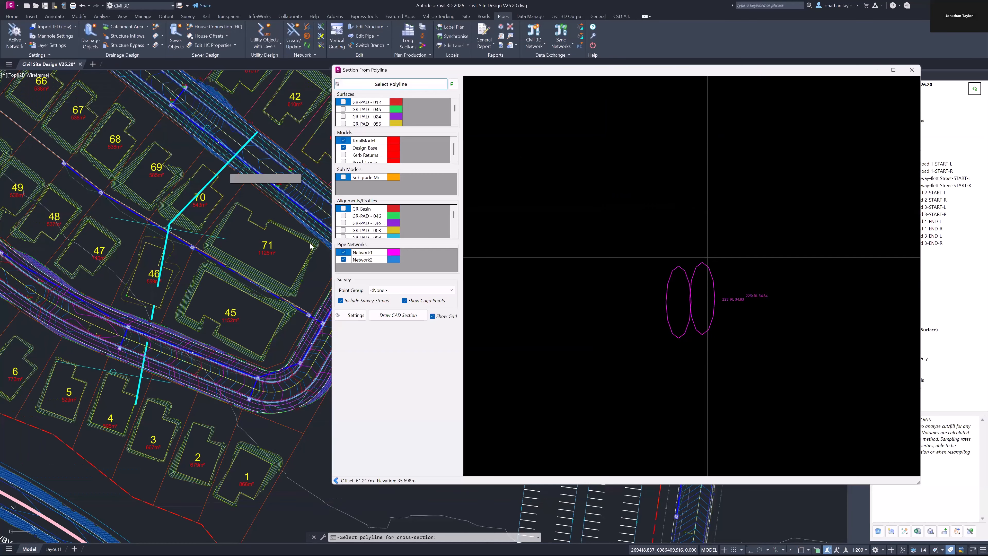
{"action": "left_click", "coordinate": [138, 387]}
{"action": "left_click", "coordinate": [135, 404]}
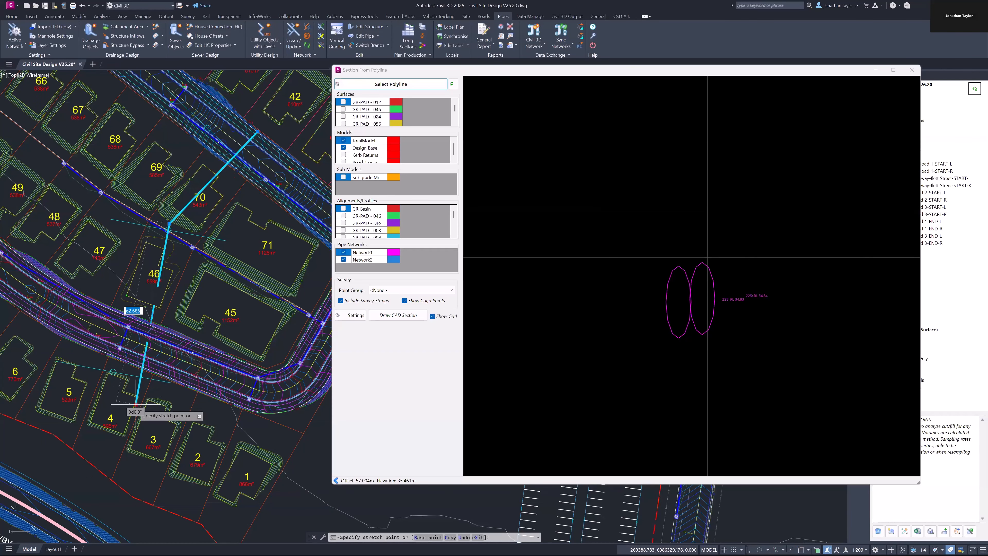
{"action": "left_click", "coordinate": [159, 238]}
{"action": "mouse_move", "coordinate": [160, 240]}
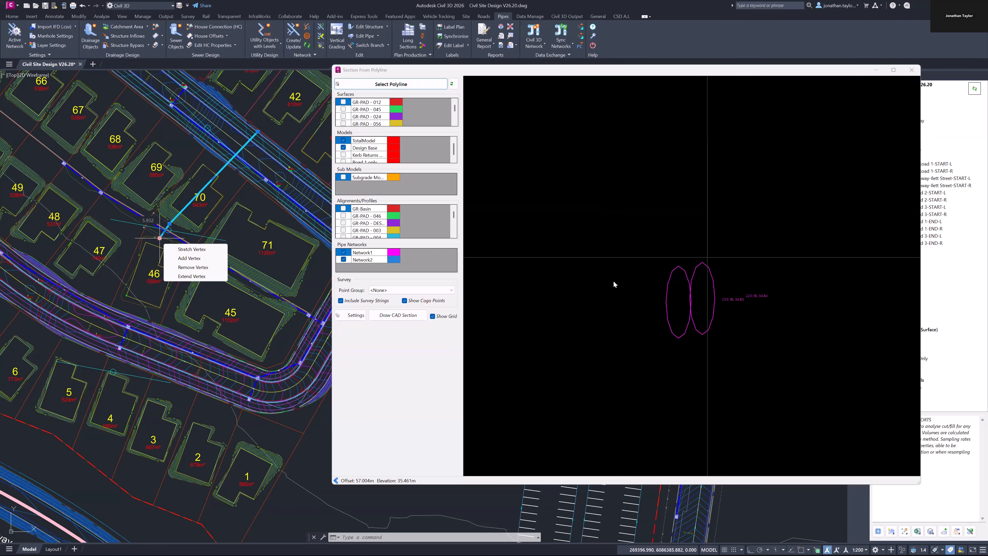
- Examine the twin pipes and the design profile in the section of the shortened polyline, and close the section window
{"action": "scroll", "coordinate": [667, 324], "scroll_direction": "down", "scroll_amount": 10}
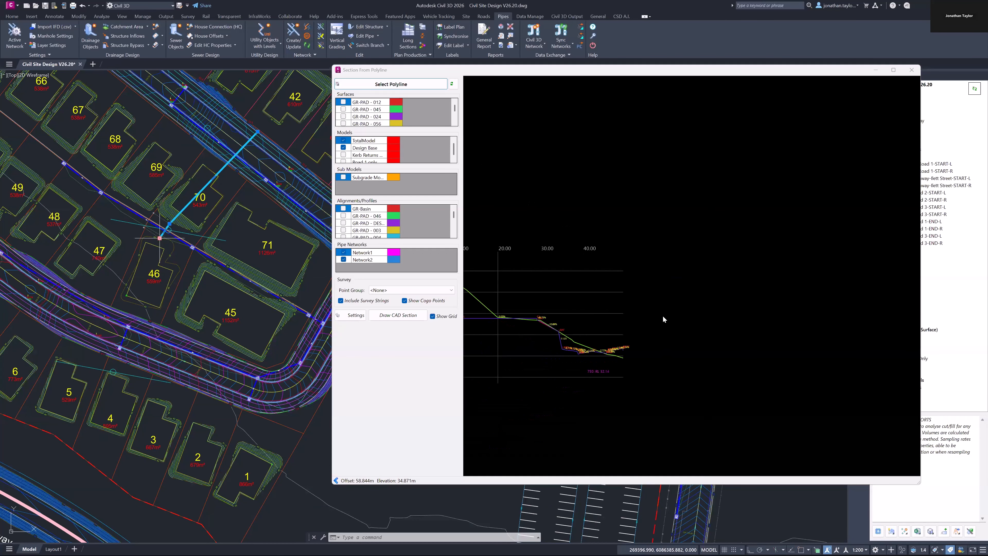
{"action": "scroll", "coordinate": [607, 371], "scroll_direction": "up", "scroll_amount": 6}
{"action": "middle_click_drag", "start_coordinate": [541, 349], "coordinate": [899, 372]}
{"action": "scroll", "coordinate": [899, 372], "scroll_direction": "down", "scroll_amount": 5}
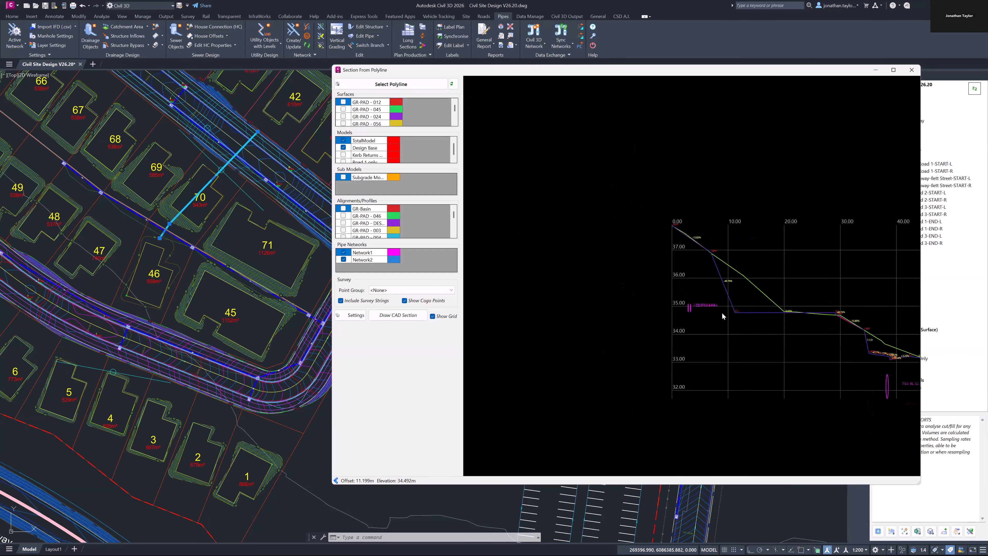
{"action": "scroll", "coordinate": [731, 310], "scroll_direction": "up", "scroll_amount": 8}
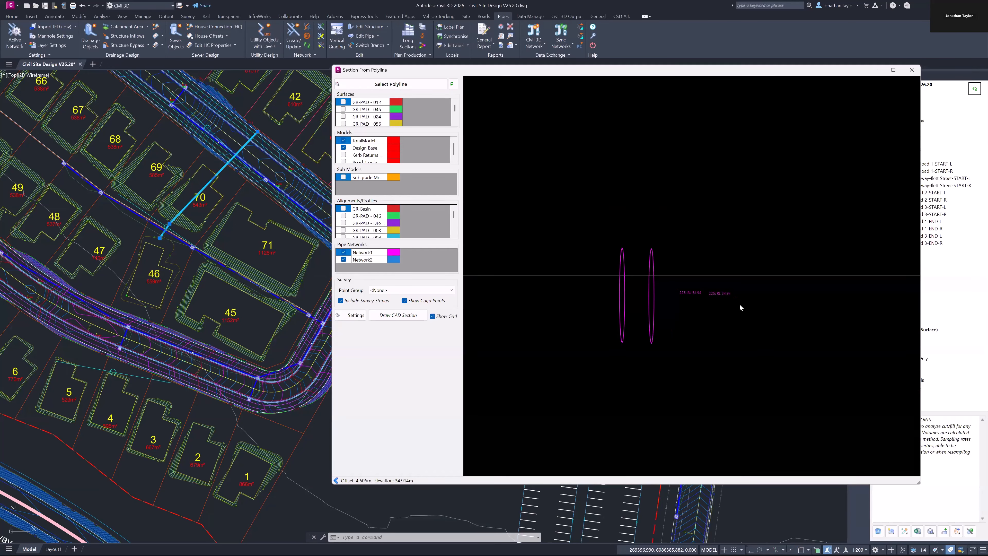
{"action": "scroll", "coordinate": [695, 294], "scroll_direction": "down", "scroll_amount": 8}
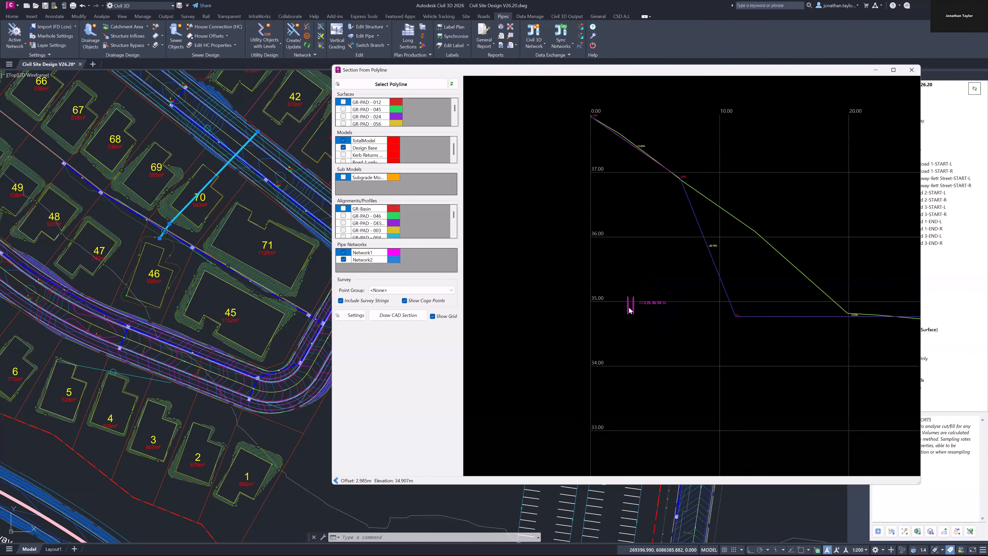
{"action": "middle_click_drag", "start_coordinate": [748, 326], "coordinate": [654, 325]}
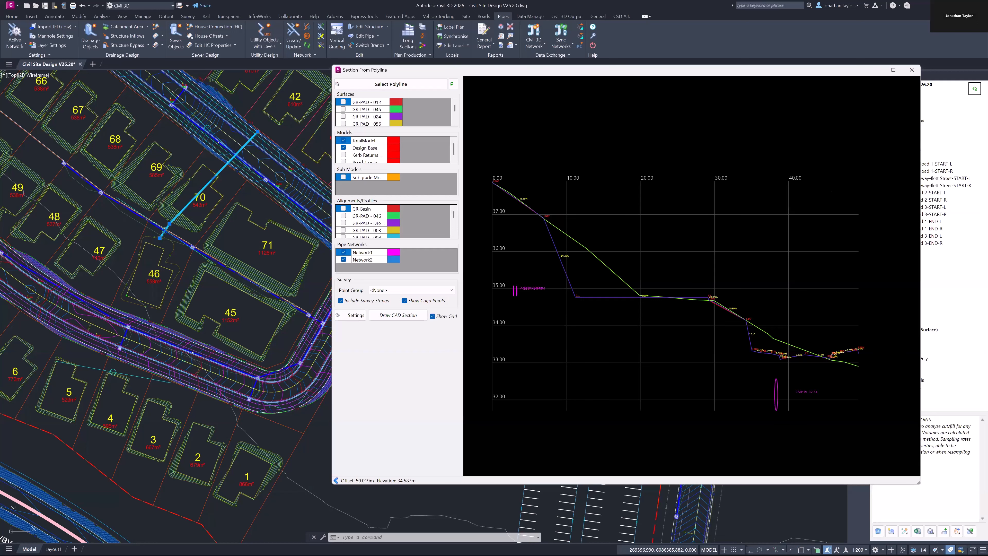
{"action": "left_click", "coordinate": [911, 70]}
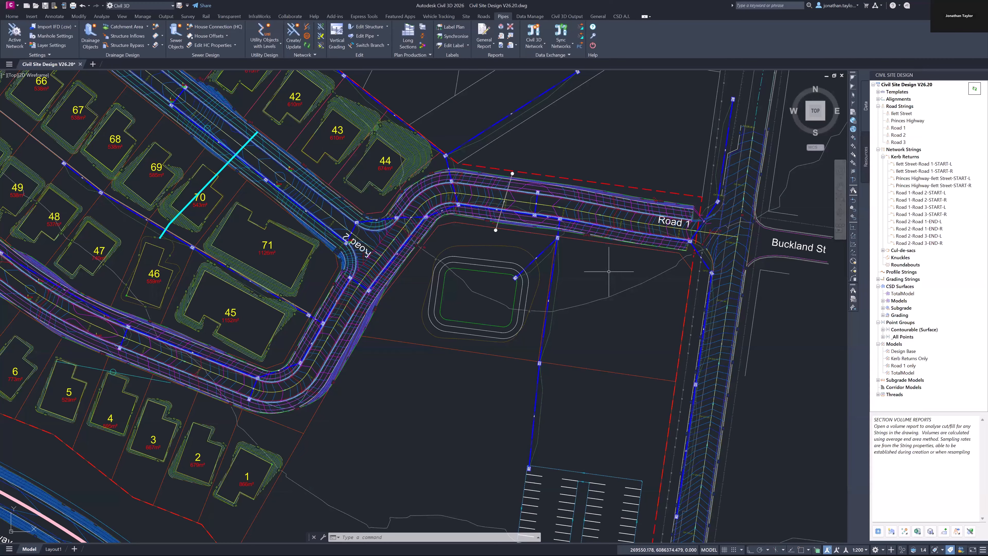
- Switch to the webinar slideshow and show its closing slide
{"action": "mouse_move", "coordinate": [608, 271]}
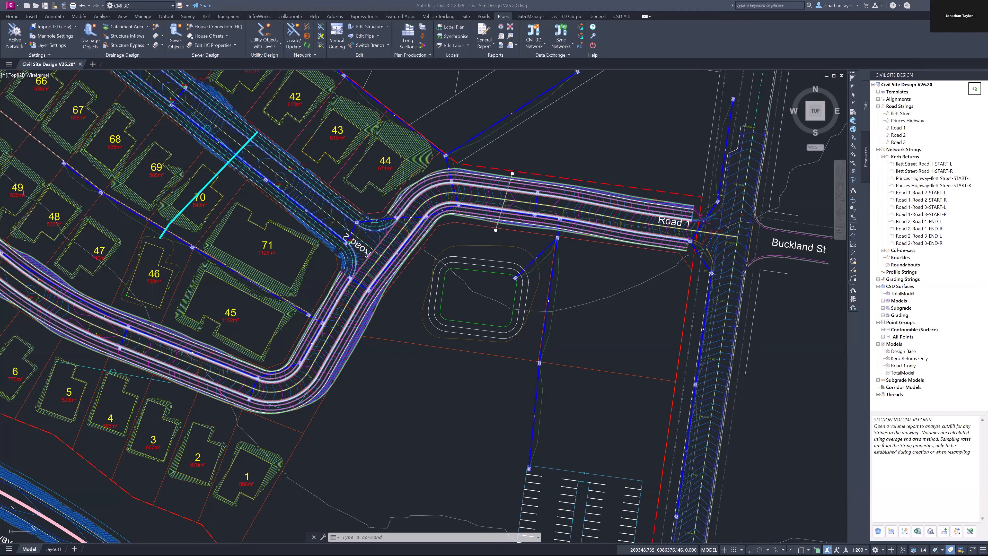
{"action": "key", "text": "alt+Tab"}
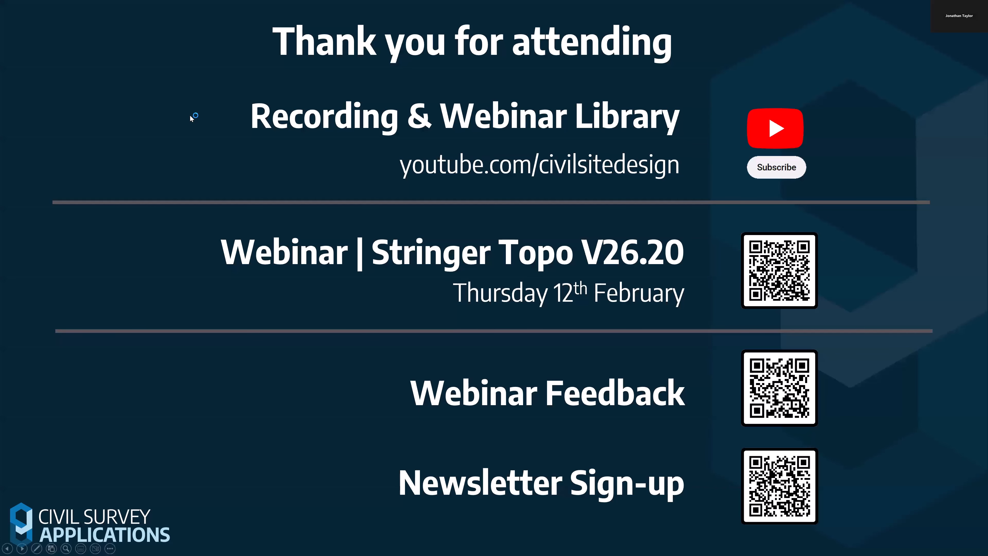